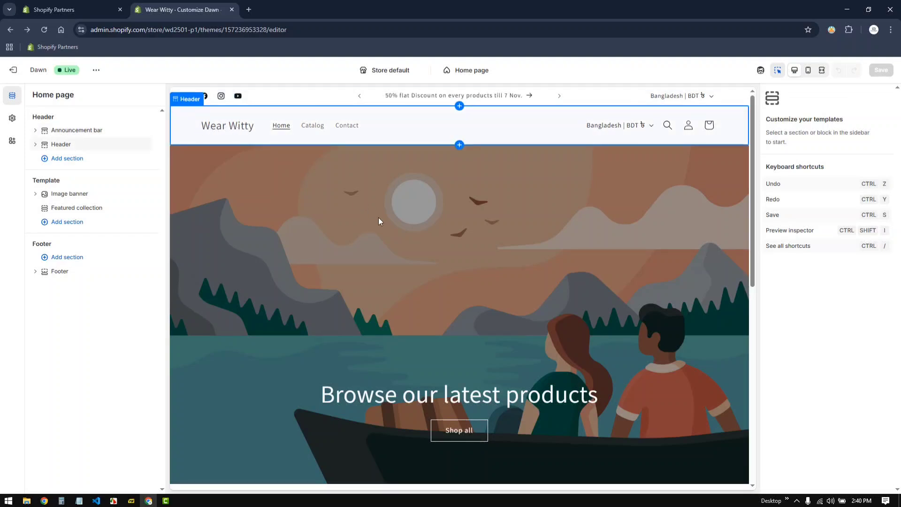
scroll(386, 263, "down", 5)
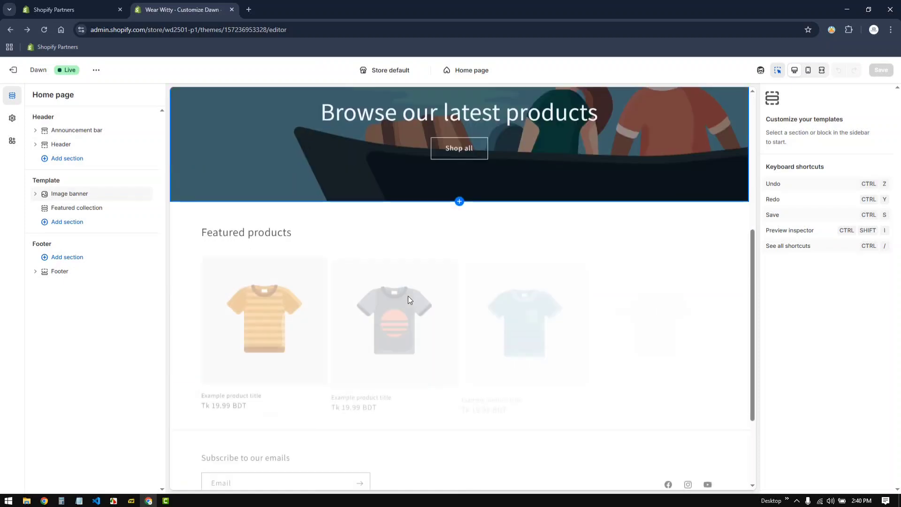
scroll(409, 301, "down", 3)
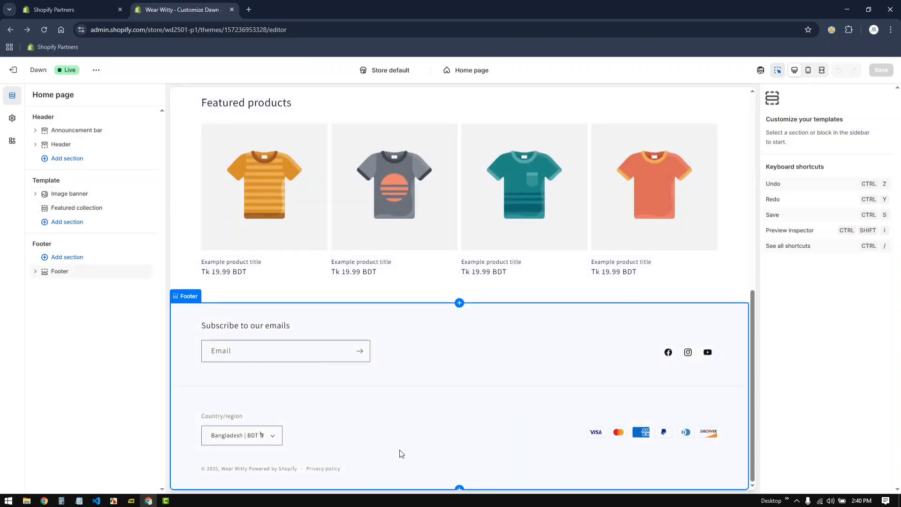
scroll(403, 451, "up", 10)
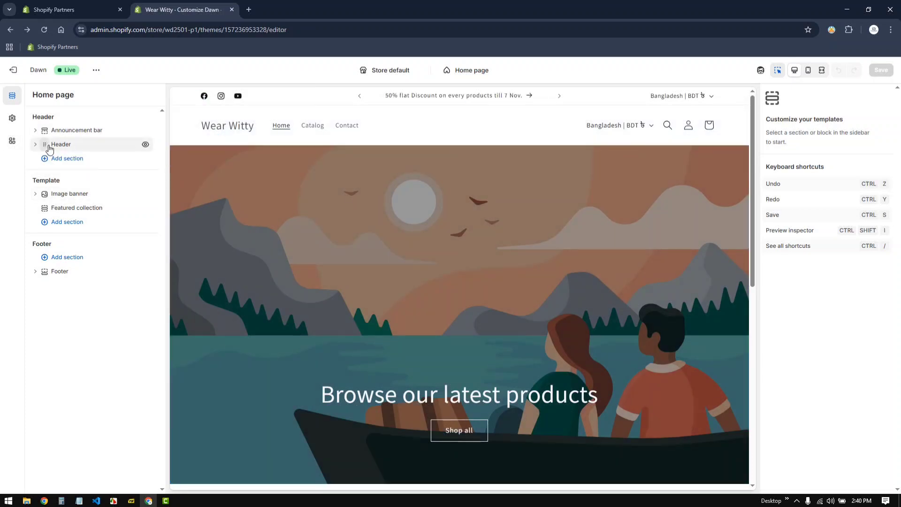
Step: Search Google for "gemini" in a new browser tab and open the Google Gemini site
left_click(249, 8)
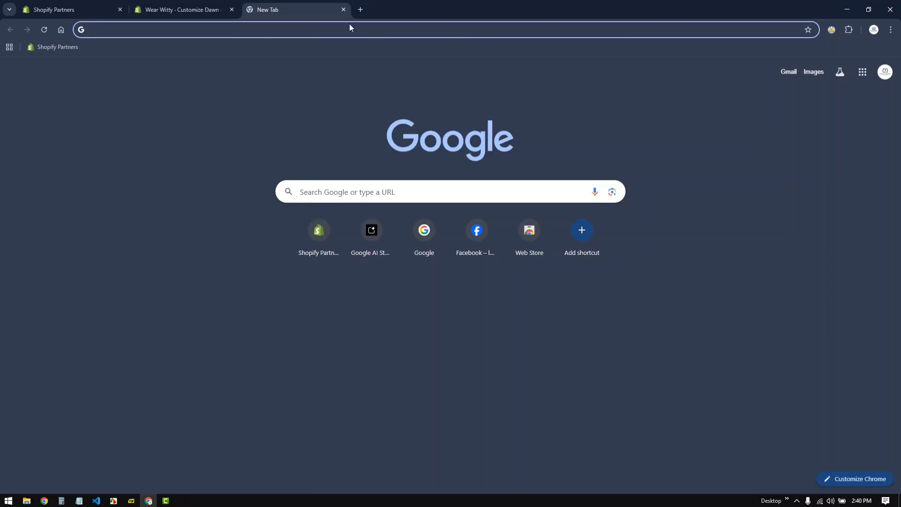
type("gemini")
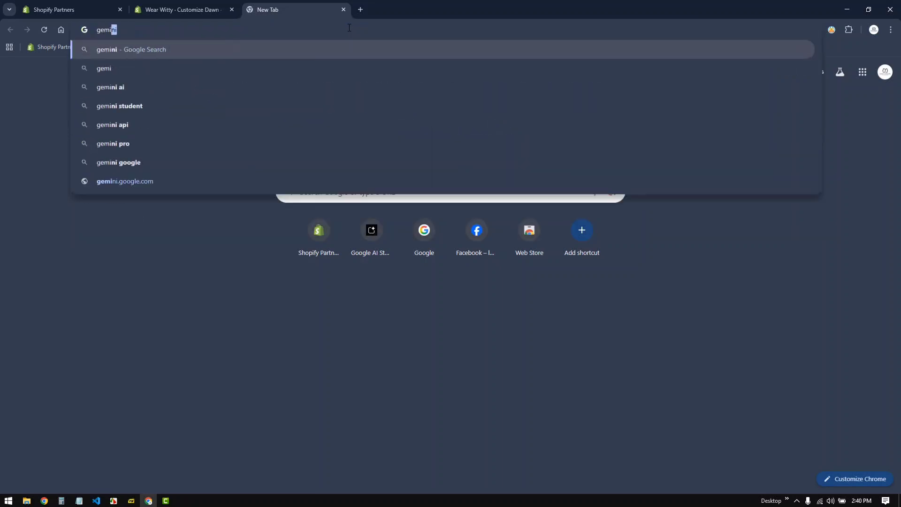
key("Return")
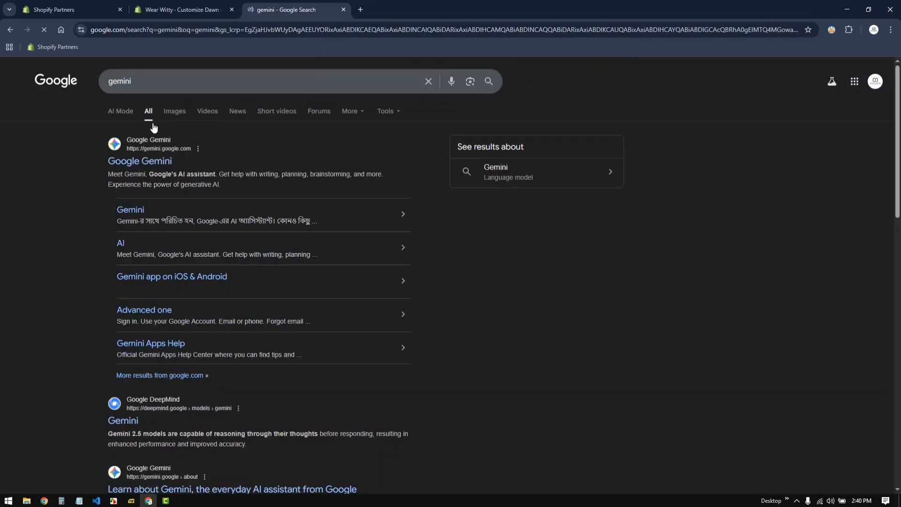
left_click(159, 163)
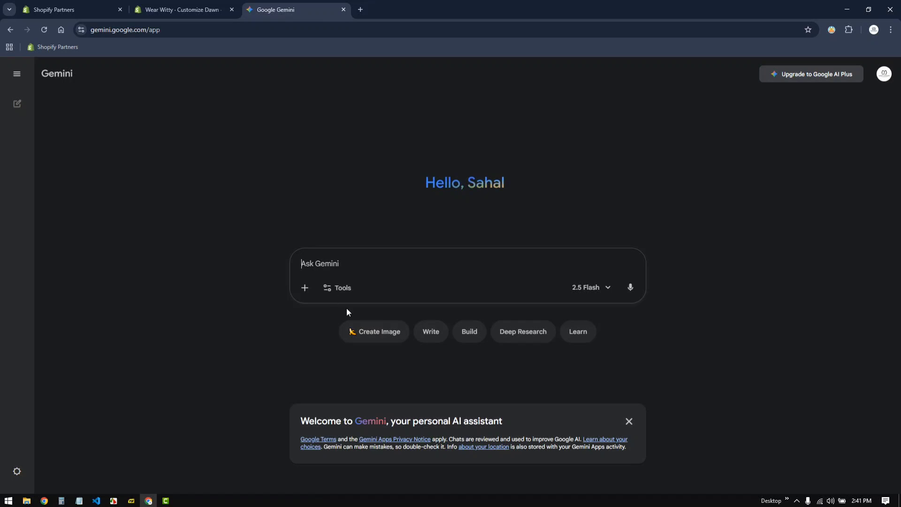
Step: Have Gemini generate an image with the prompt 'Create a logo for my store. Store name: "Wear Witty"', and dismiss the welcome notice
left_click(364, 335)
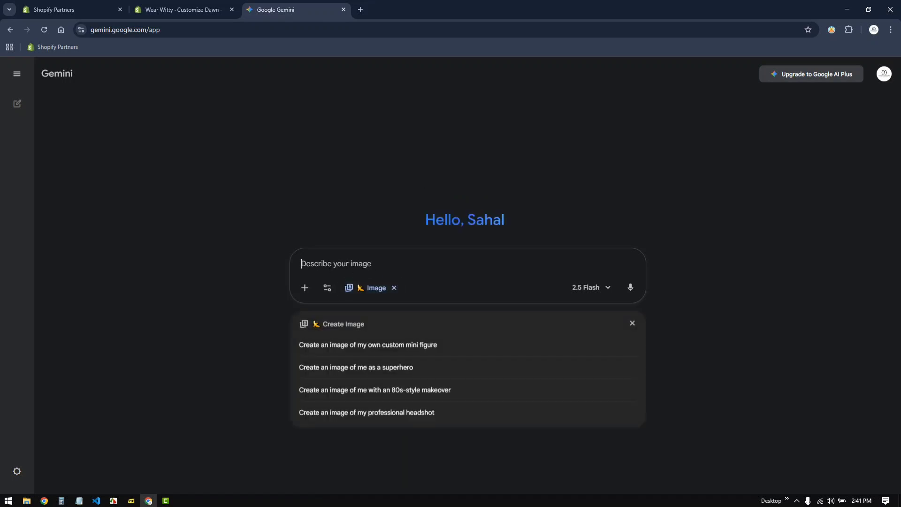
key("BackSpace")
left_click(379, 345)
type("Create a logo for my st")
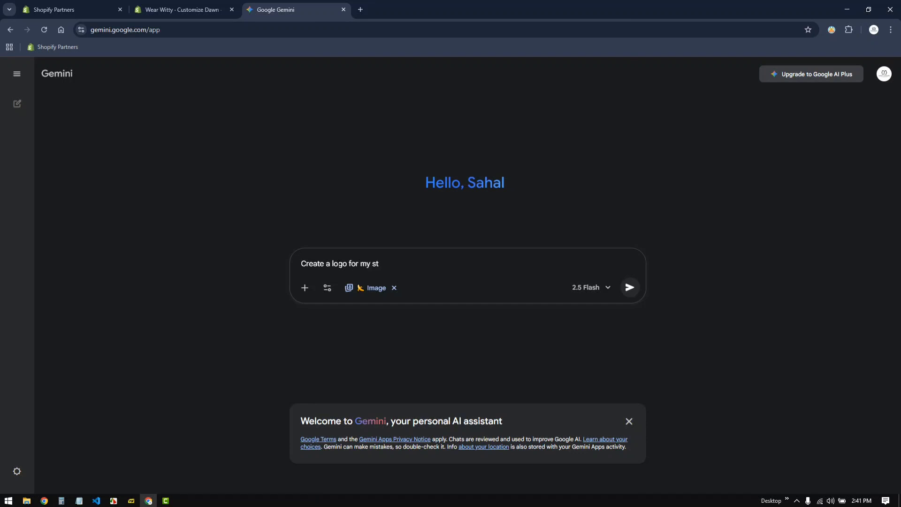
type("ore.")
key("shift+Return")
key("shift+Return")
type("Store name: \"")
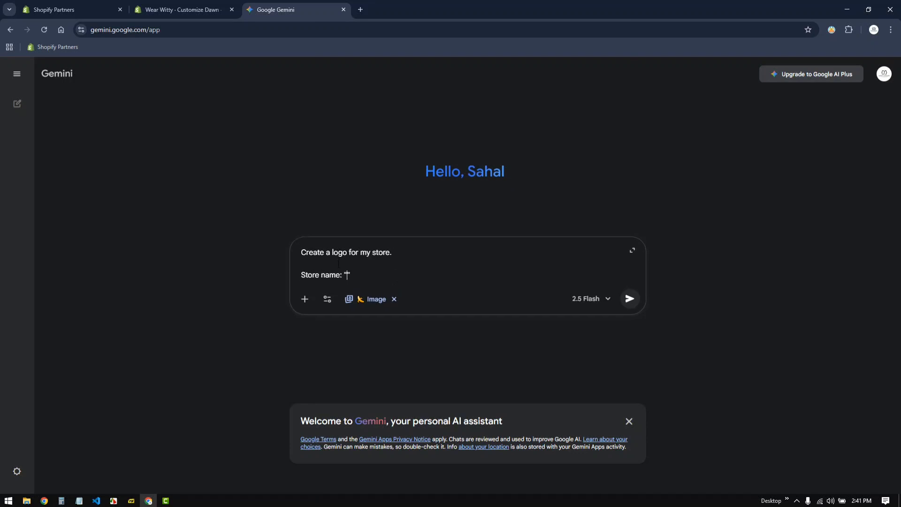
type("Wear Witty")
left_click(630, 299)
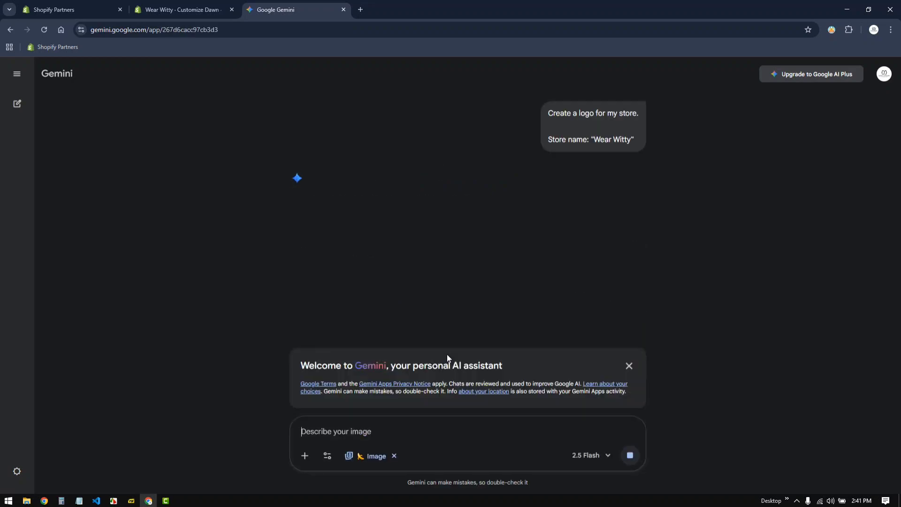
left_click(629, 365)
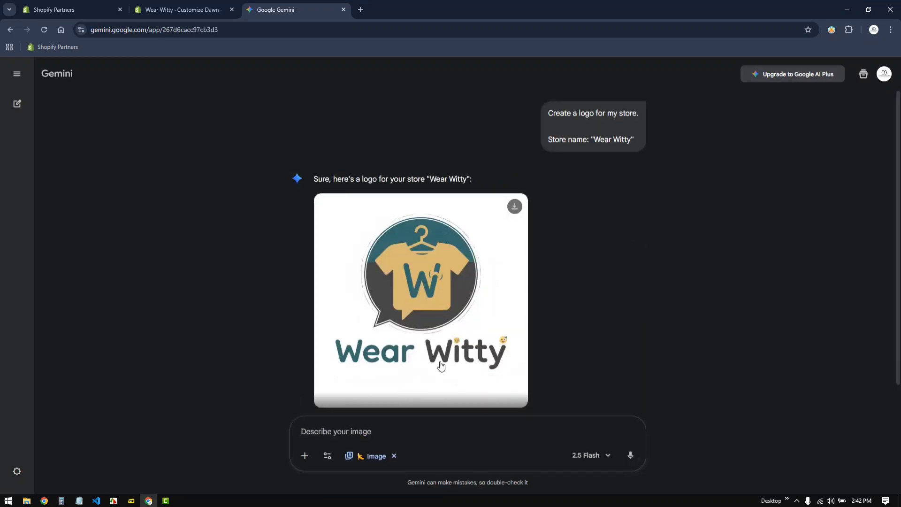
Step: Ask Gemini to send some more logos, each in two versions, landscape and square
left_click(355, 432)
type("Please seend somee more")
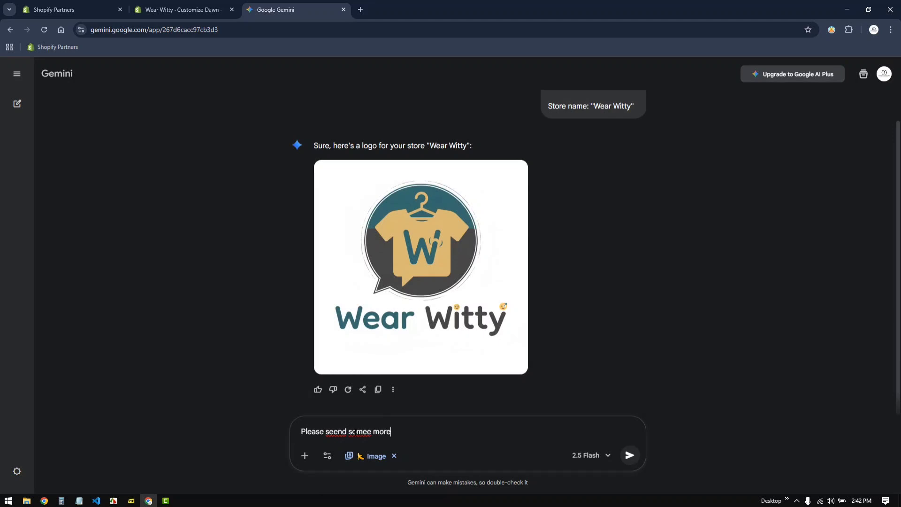
type(" and for every logo should")
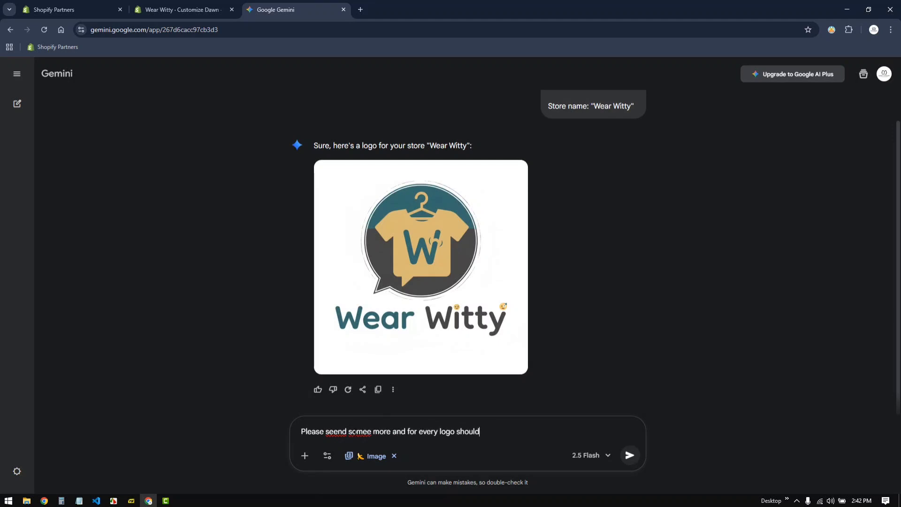
type(" have two version, landscape and square")
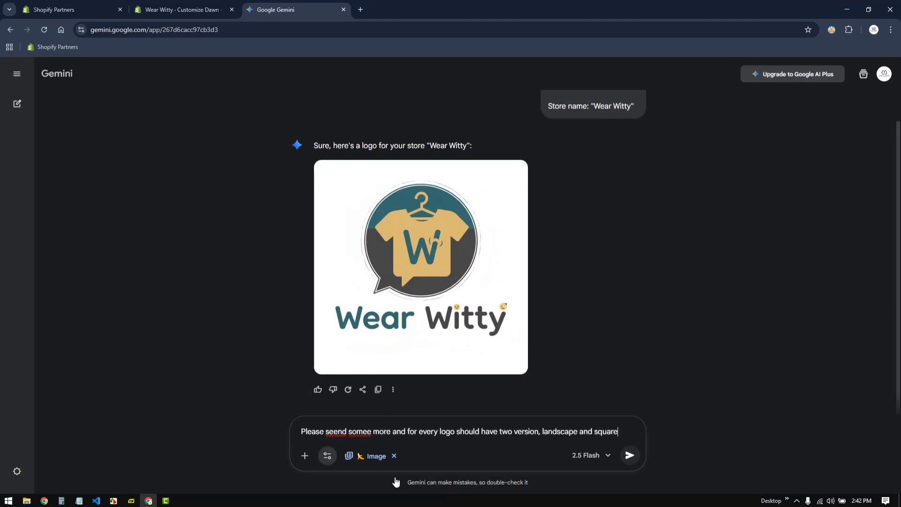
key("Return")
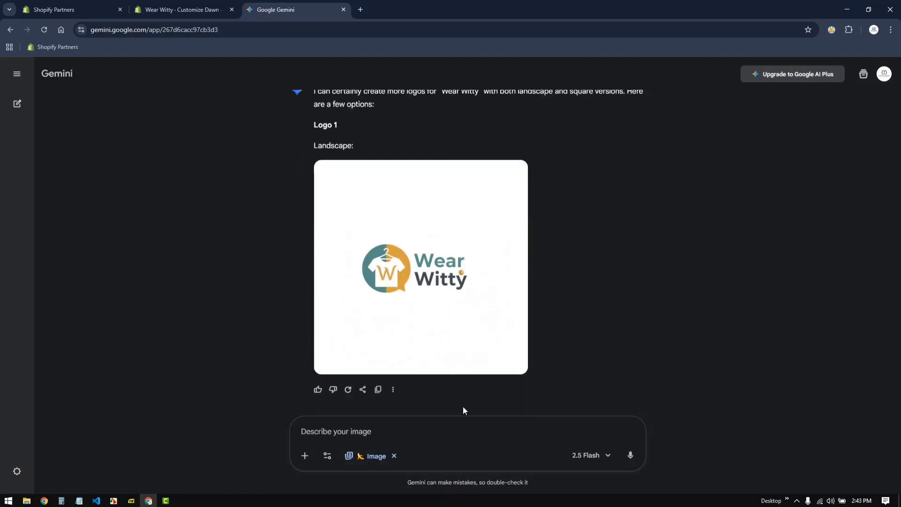
Step: Compare the generated logos and download the landscape version of Logo 1
scroll(463, 406, "up", 8)
scroll(436, 338, "down", 8)
scroll(430, 324, "up", 8)
scroll(399, 291, "down", 8)
scroll(392, 286, "up", 8)
scroll(389, 310, "down", 8)
left_click(515, 173)
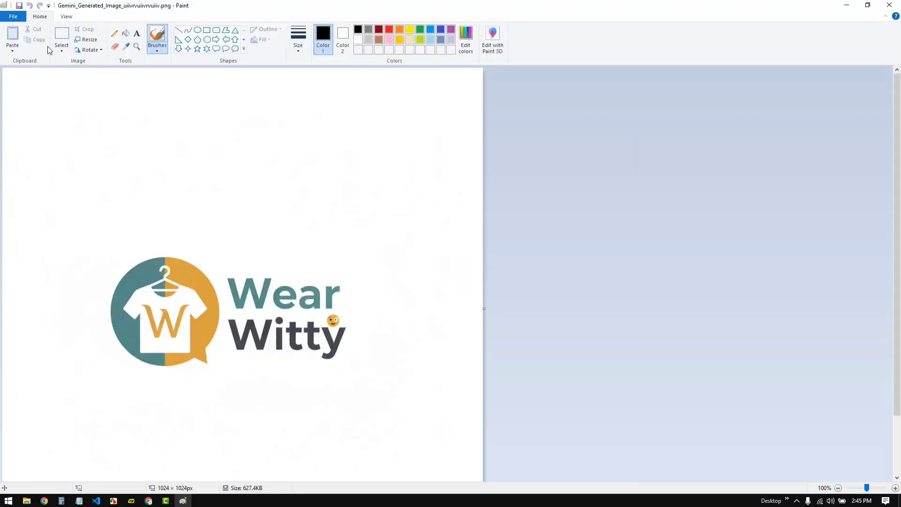
Step: In Paint, crop the downloaded logo image closely around the emblem and the Wear Witty text, about 559 × 271 px
left_click(62, 37)
left_click_drag(99, 250, 368, 375)
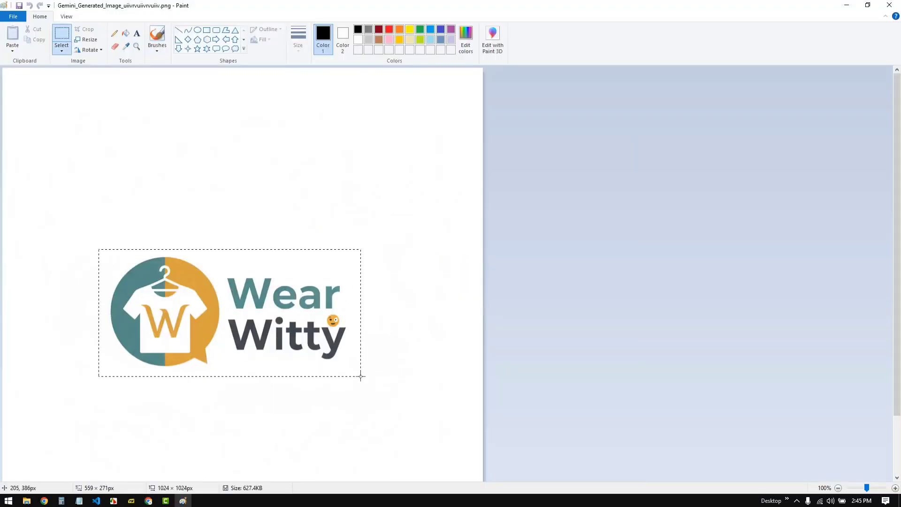
left_click(84, 29)
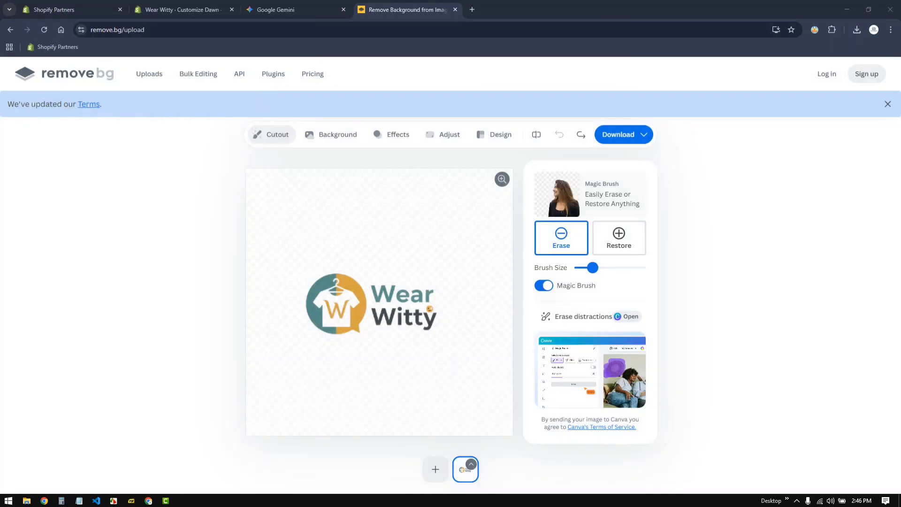
Step: Remove the cropped logo's background in remove.bg and download the free 559 x 271 preview version
left_click(329, 407)
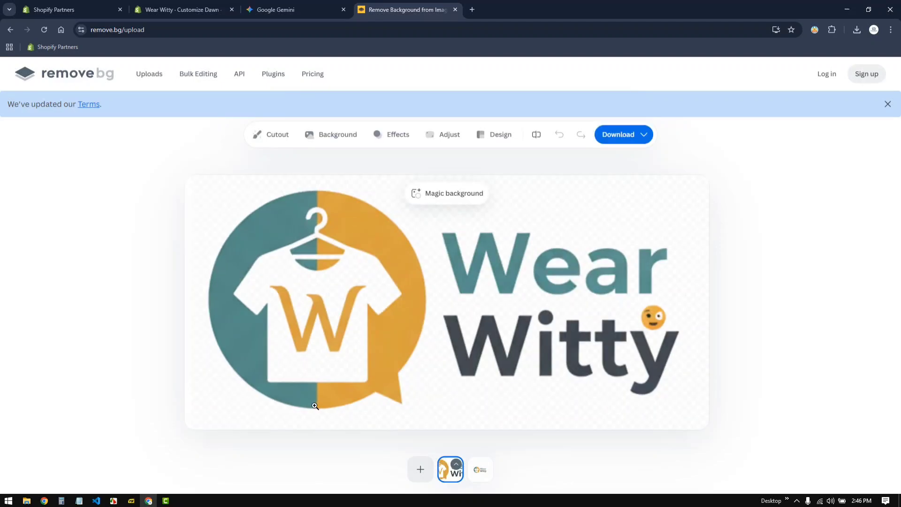
left_click(618, 134)
left_click(610, 161)
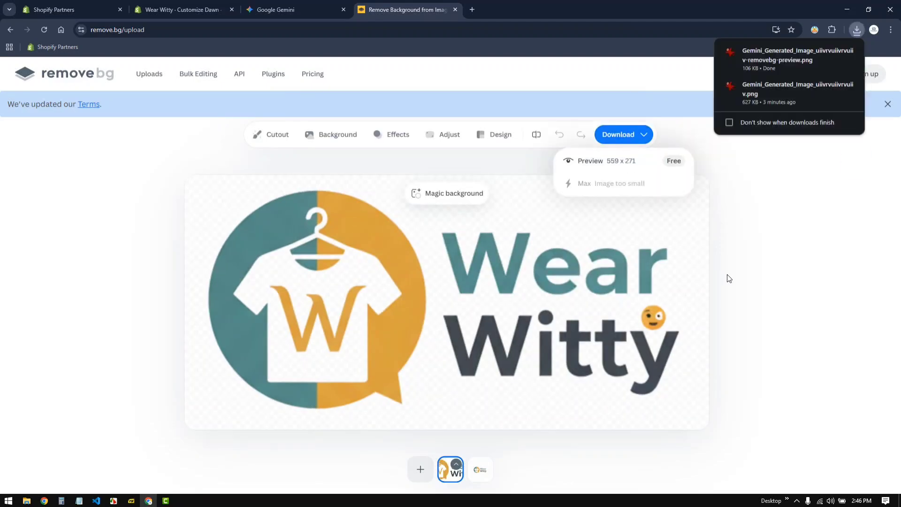
Step: Locate the downloaded background-free logo file and cut it for moving to another folder
left_click(837, 59)
key("ctrl+x")
left_click(900, 502)
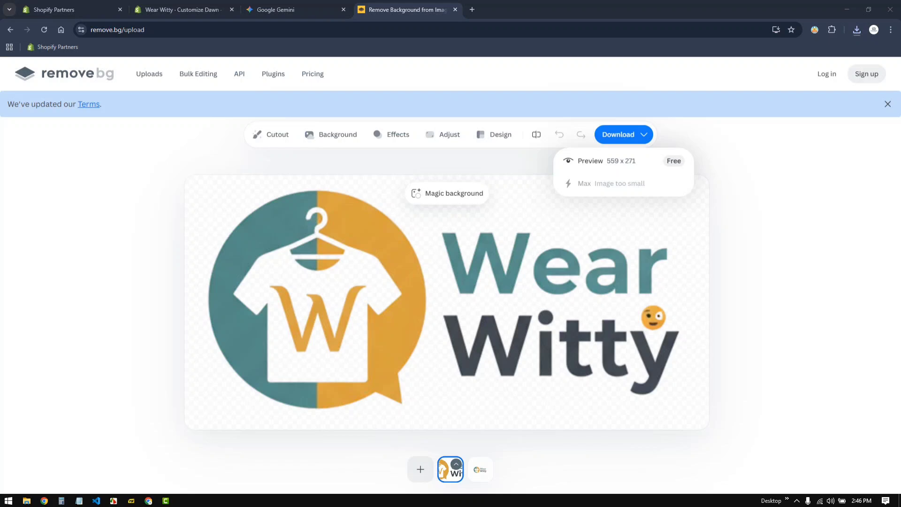
Step: In the Shopify theme settings, upload the logo PNG as the store's logo and set its width to 150 px
left_click(183, 10)
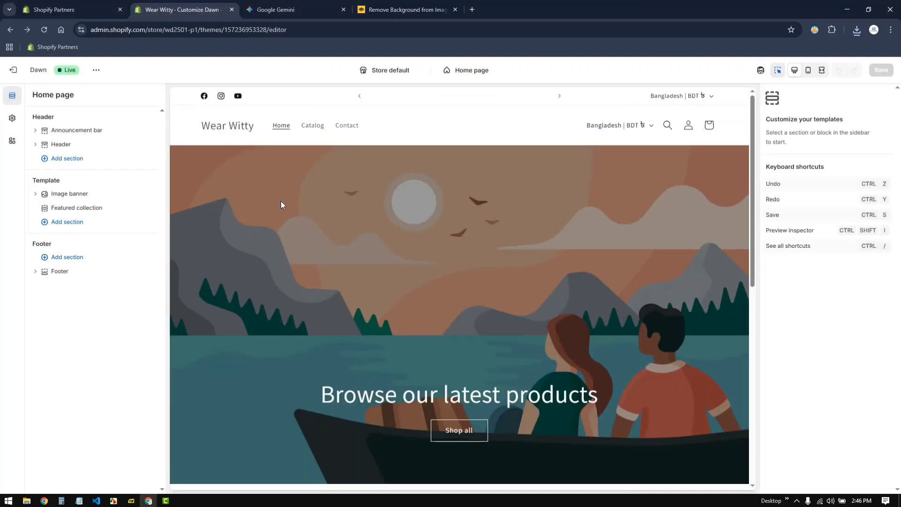
left_click(12, 118)
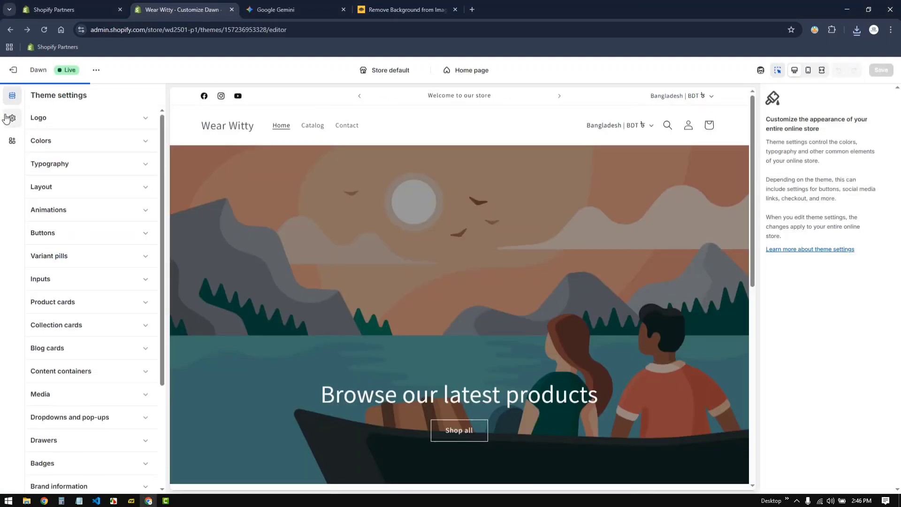
left_click(111, 120)
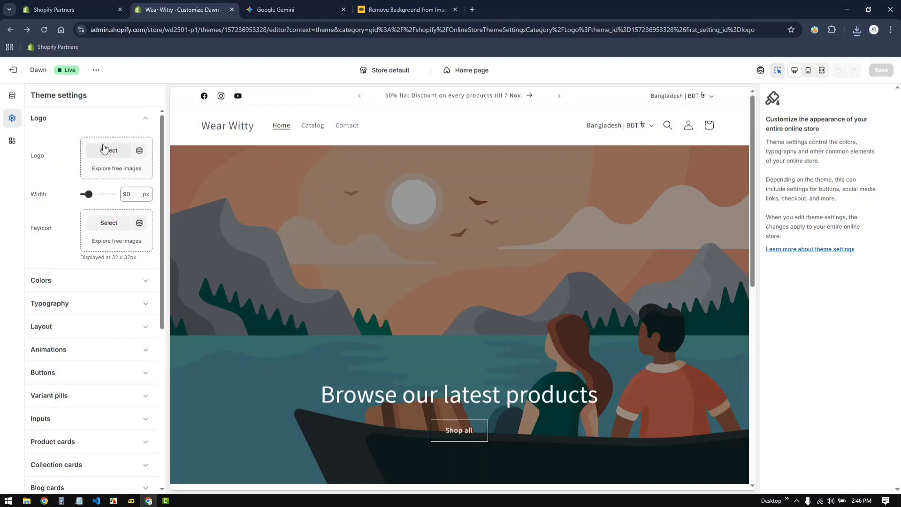
left_click(104, 149)
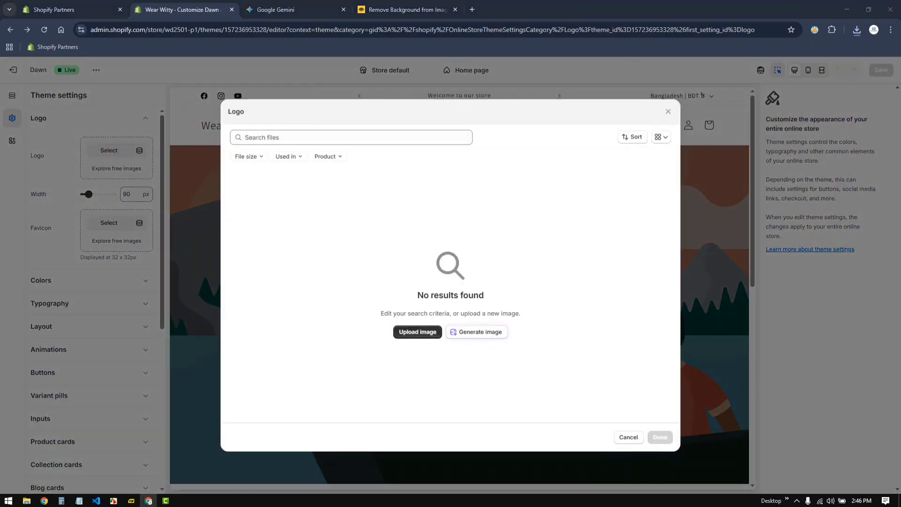
left_click_drag(516, 254, 384, 306)
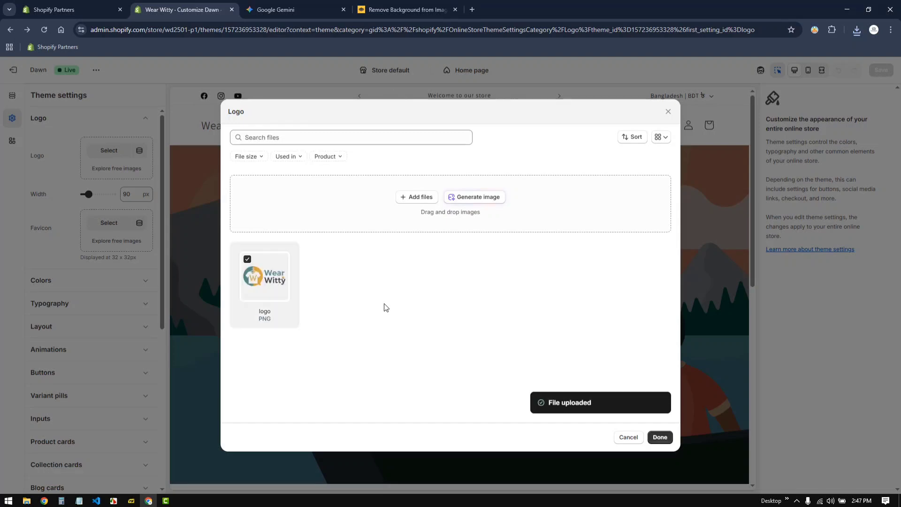
left_click(658, 437)
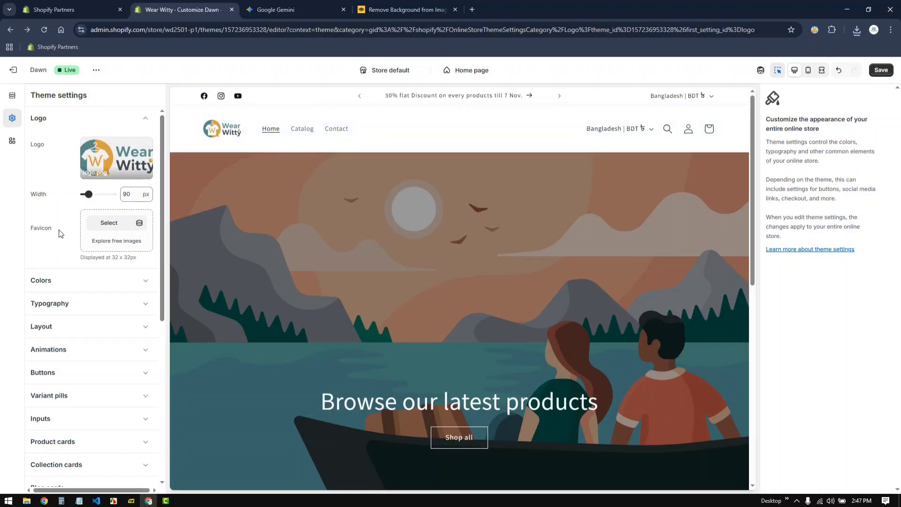
left_click_drag(87, 194, 95, 195)
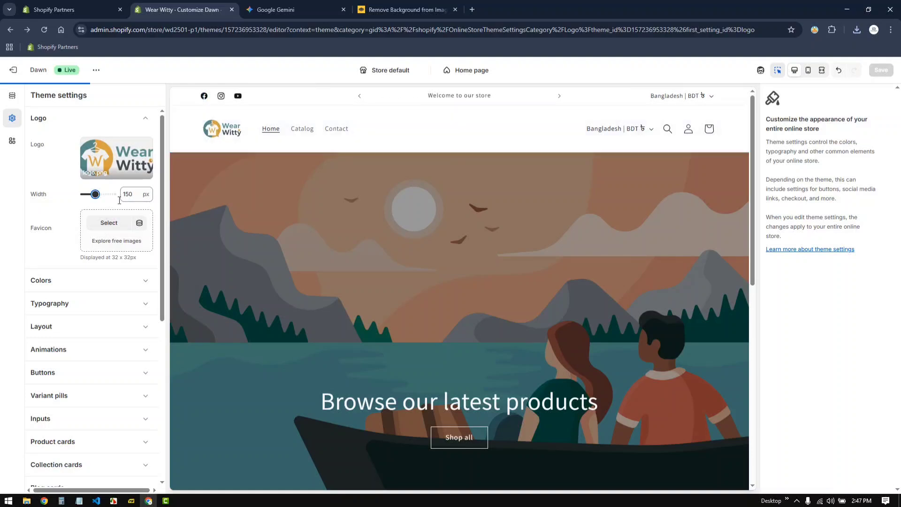
left_click(108, 223)
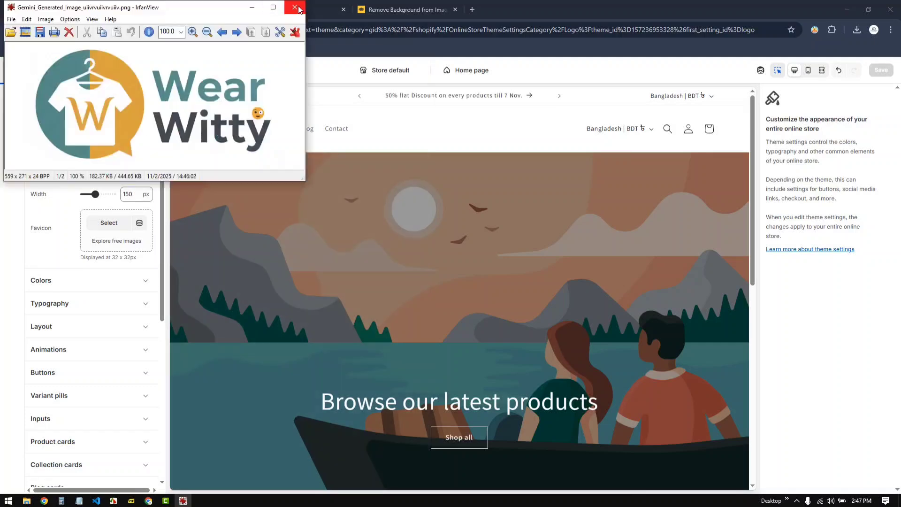
left_click(294, 7)
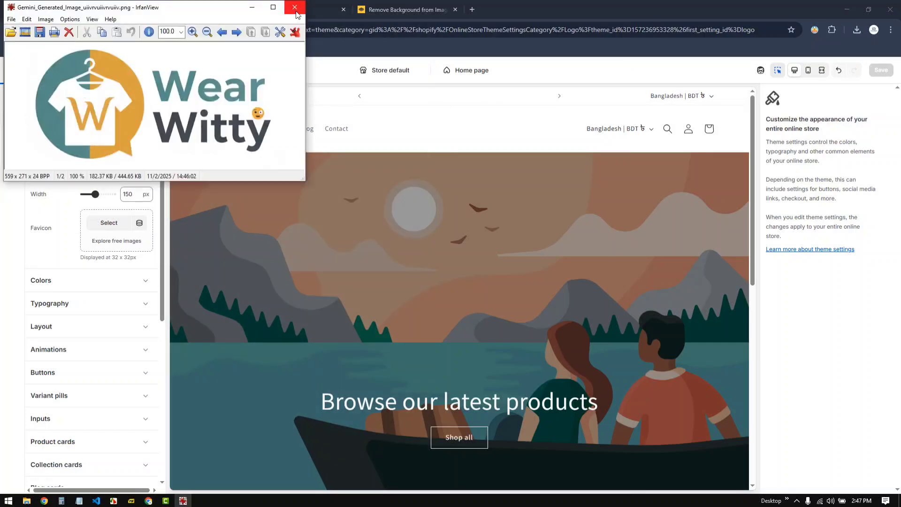
key("Escape")
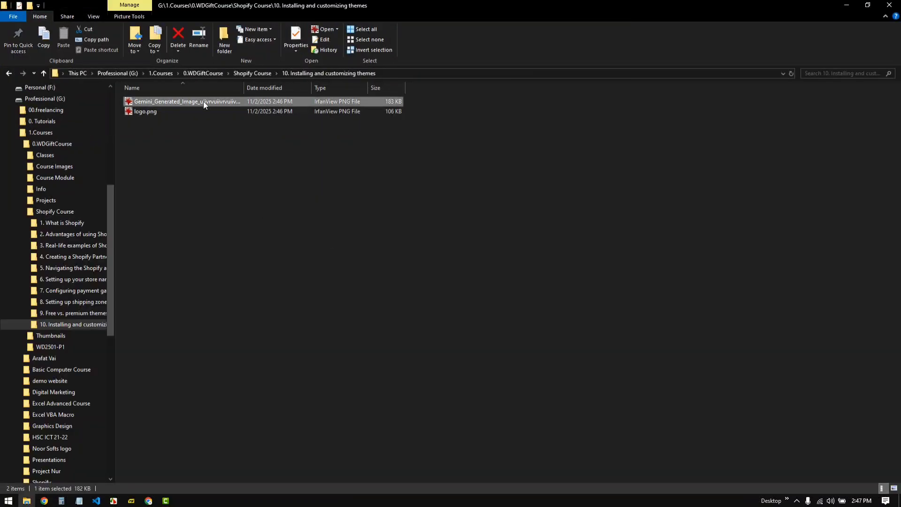
Step: Open the Gemini-generated PNG in Paint, crop it to the round T-shirt emblem at about 245 × 247 px, and save it
right_click(204, 101)
left_click(279, 277)
left_click(62, 37)
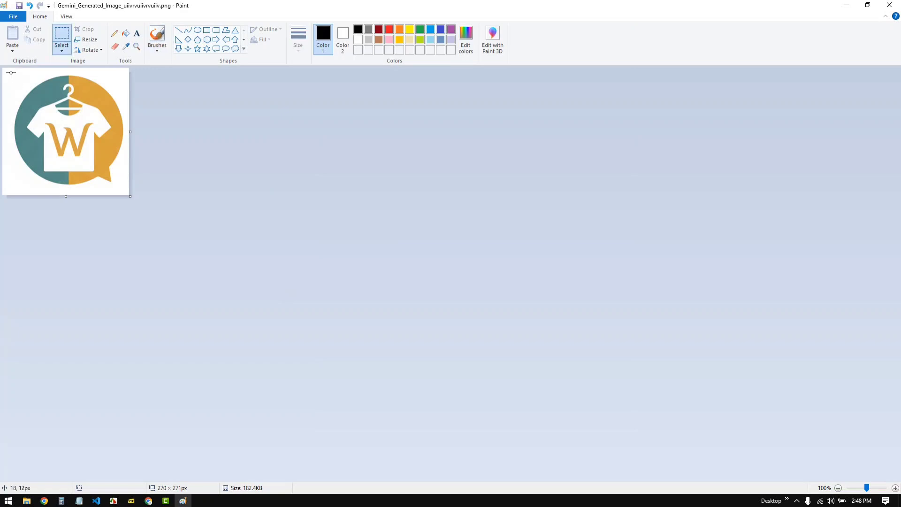
left_click_drag(12, 72, 126, 190)
left_click(84, 29)
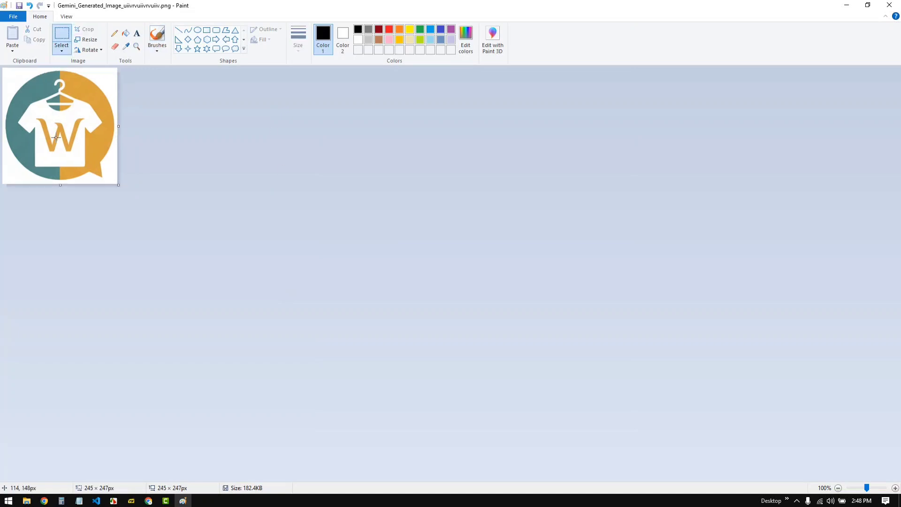
left_click(18, 5)
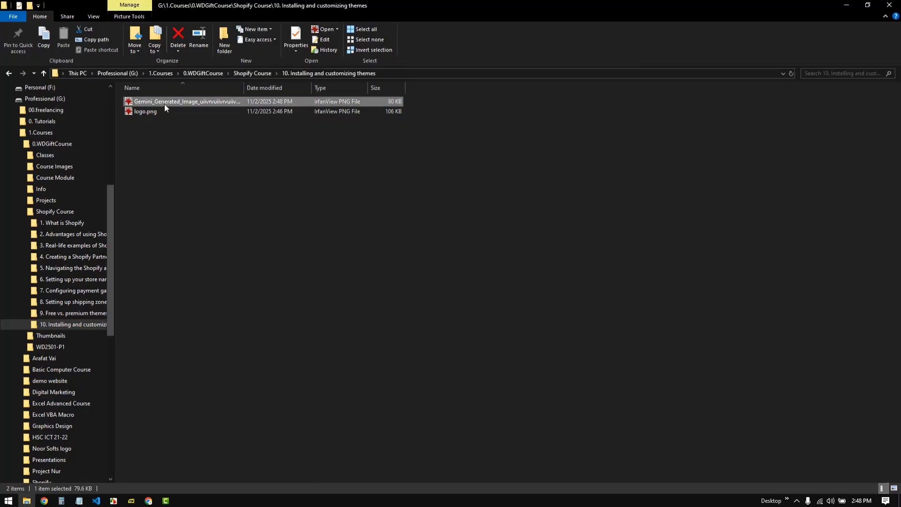
Step: Remove the cropped T-shirt emblem's background in remove.bg and download the free 245 x 247 preview version
left_click_drag(164, 108, 374, 407)
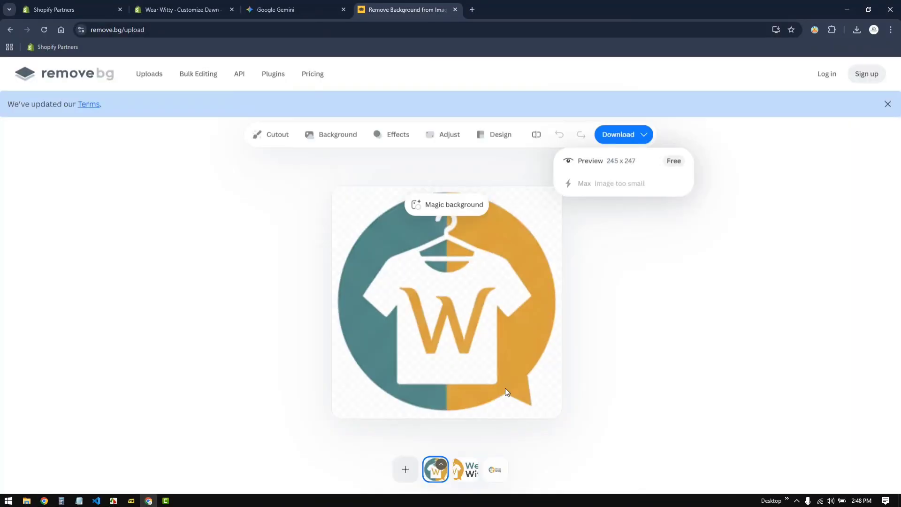
left_click(626, 138)
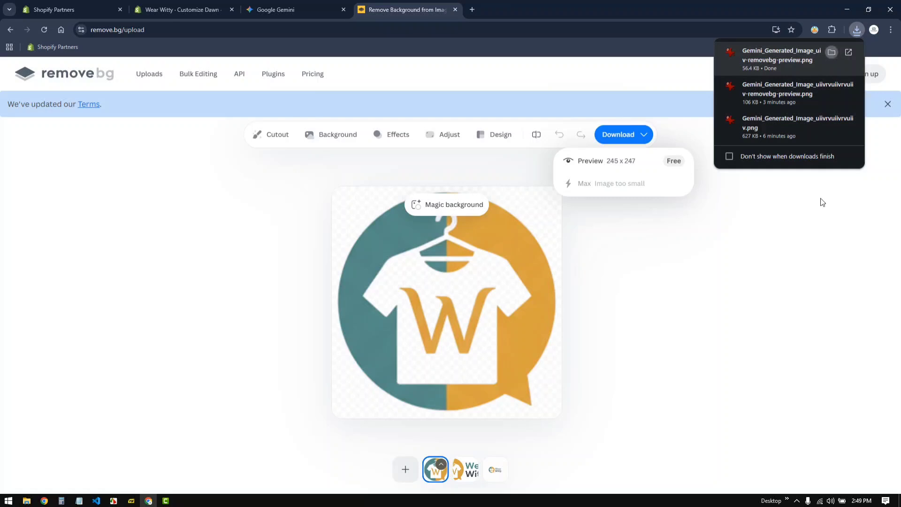
Step: Locate the downloaded background-free emblem in the Downloads folder and rename it favicon.png
left_click(833, 53)
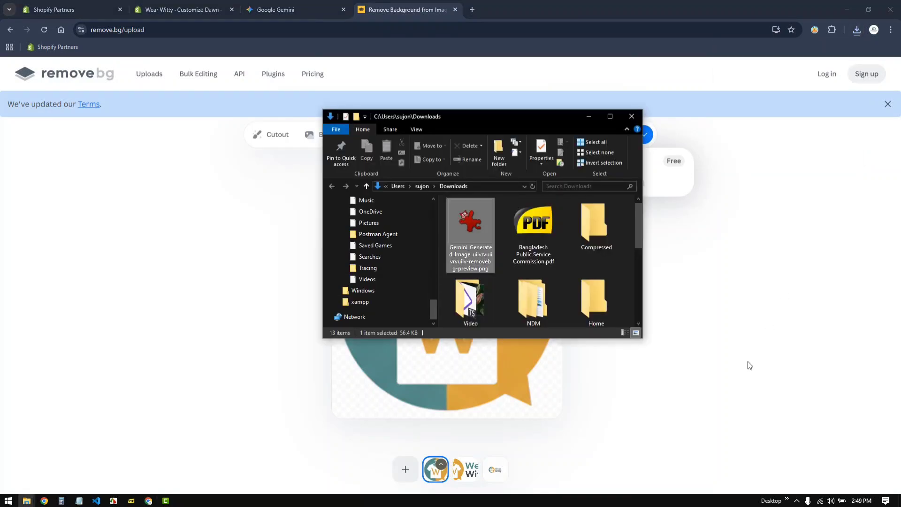
left_click(462, 257)
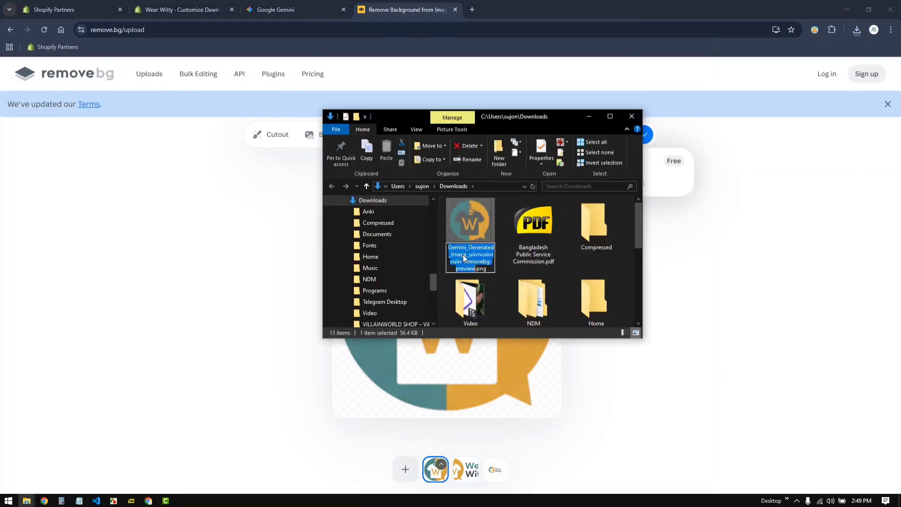
type("favicon")
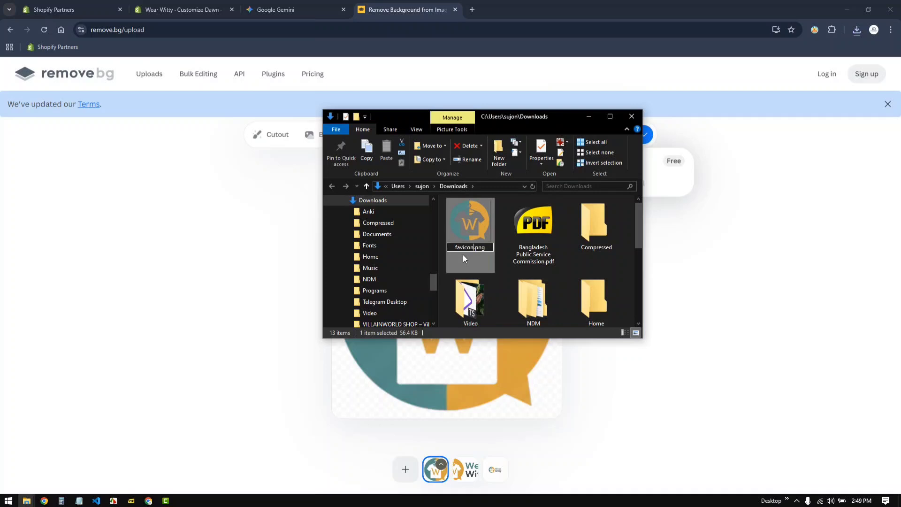
key("Return")
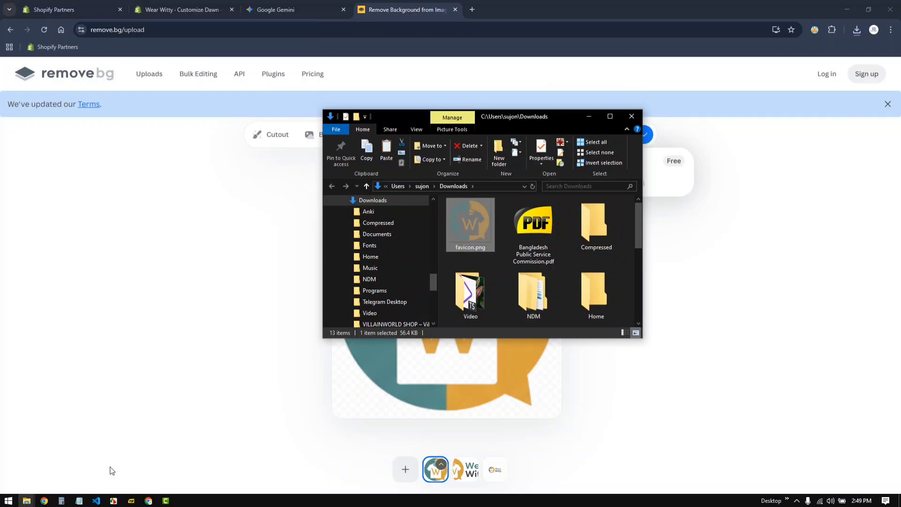
Step: Move favicon.png from Downloads into the "10. Installing and customizing themes" course folder
mouse_move(27, 501)
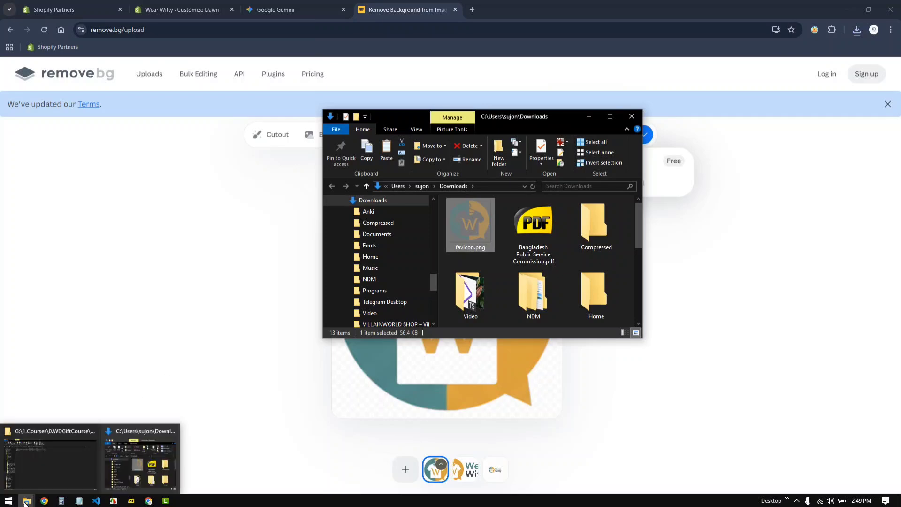
left_click(38, 464)
left_click(330, 427)
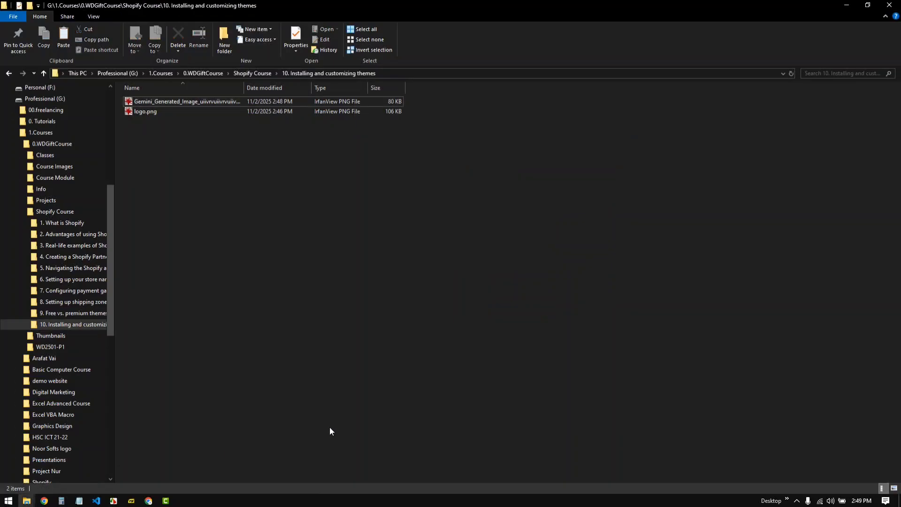
key("ctrl+v")
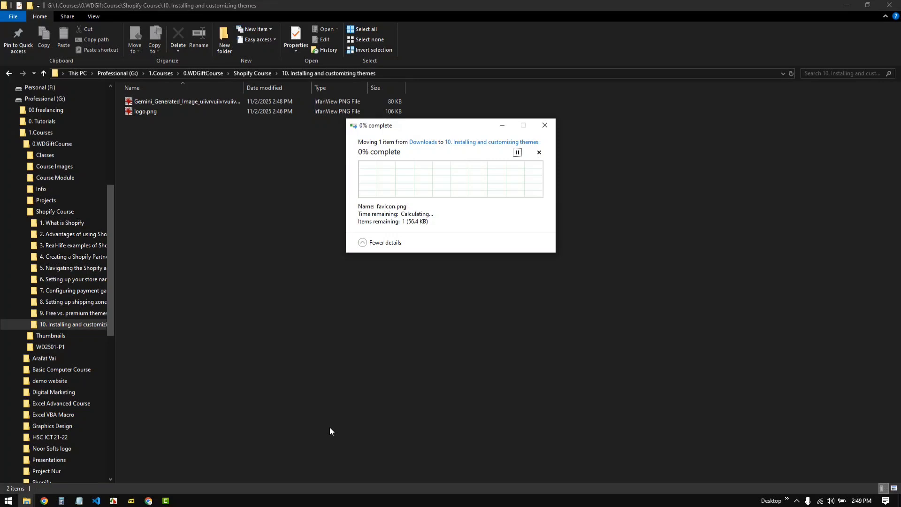
left_click(221, 338)
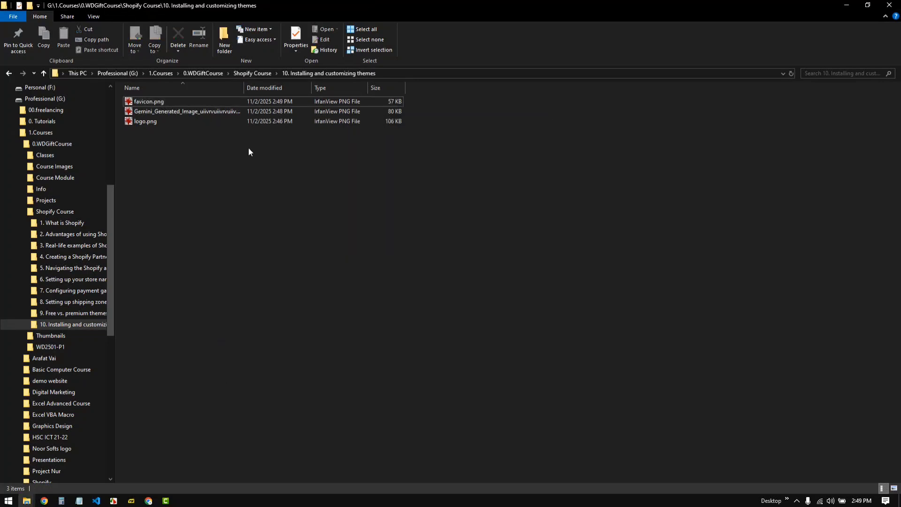
Step: Permanently delete the leftover Gemini-generated PNG from the course folder, then put away the open folder windows
left_click(215, 112)
key("shift+Delete")
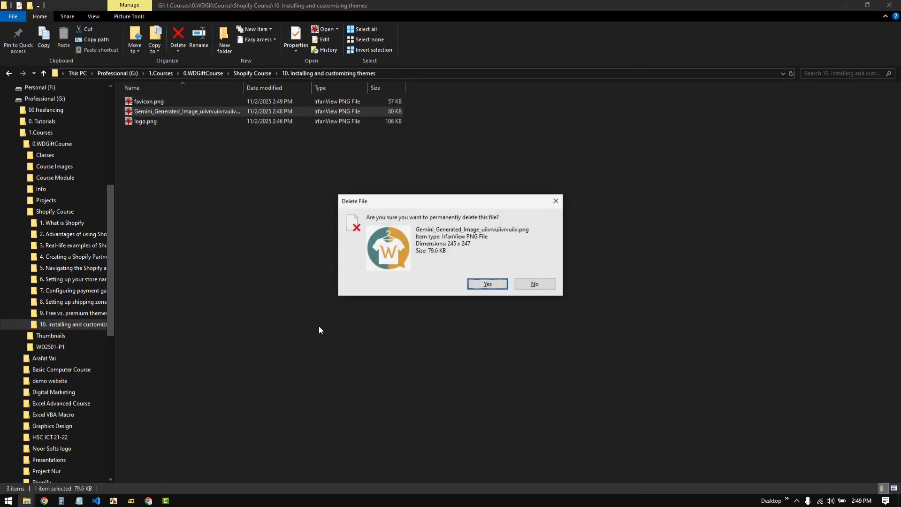
key("Return")
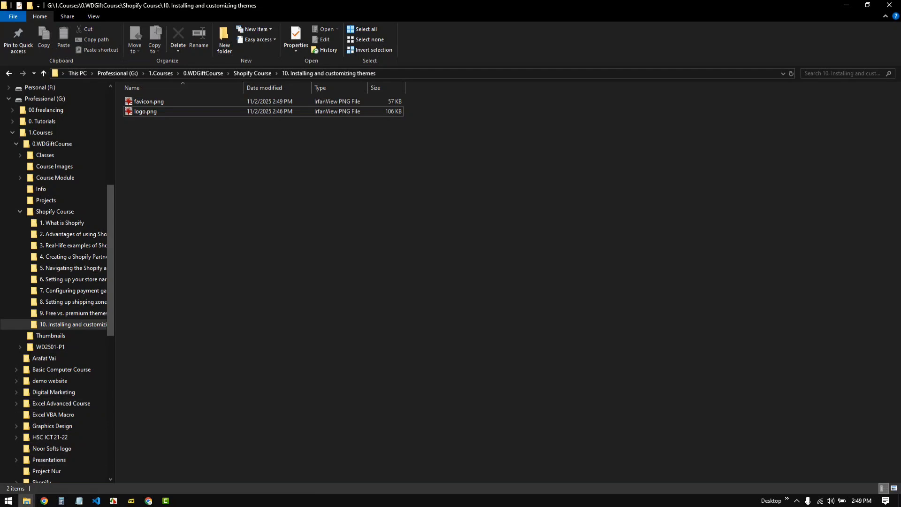
mouse_move(26, 500)
left_click(172, 430)
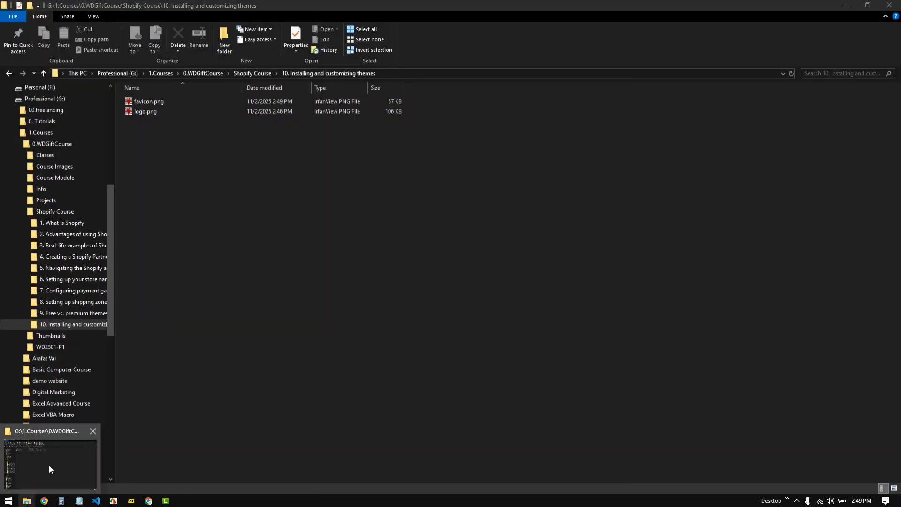
left_click(849, 5)
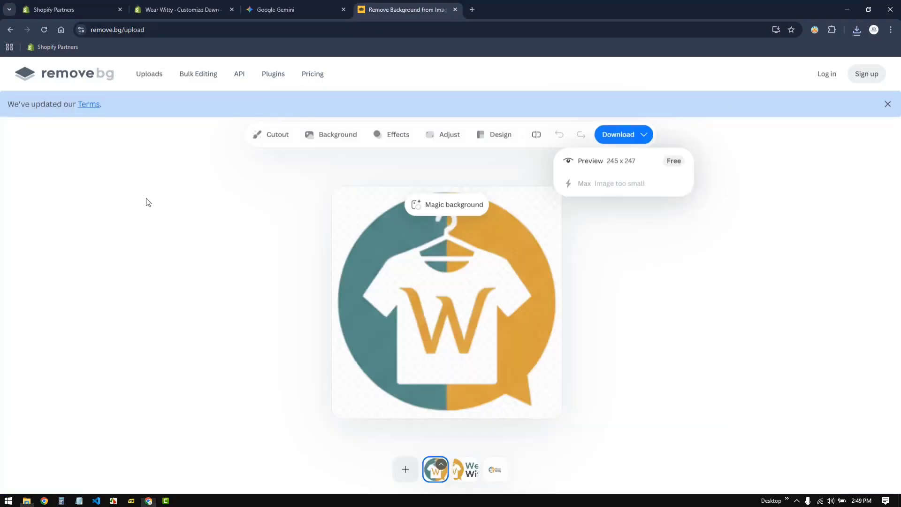
Step: In the Shopify theme settings, upload favicon.png from the course folder as the store's favicon and save the theme
left_click(24, 504)
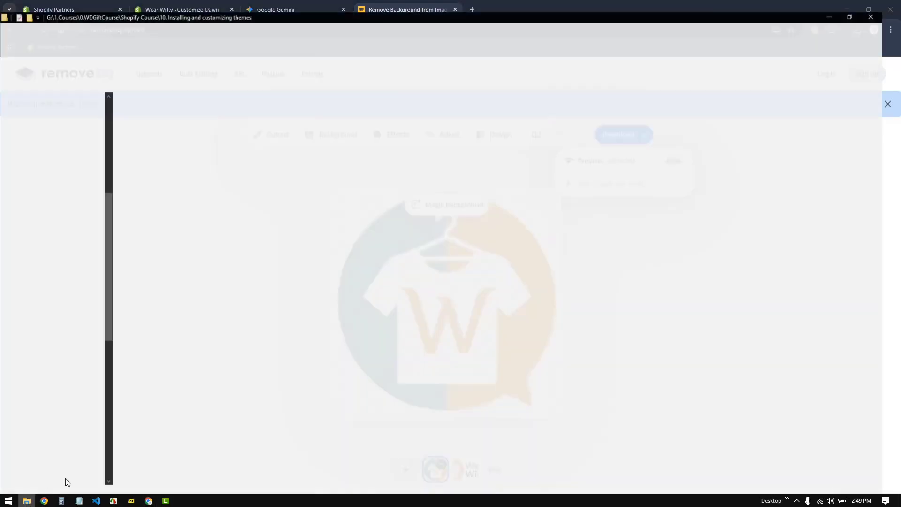
left_click_drag(538, 3, 537, 0)
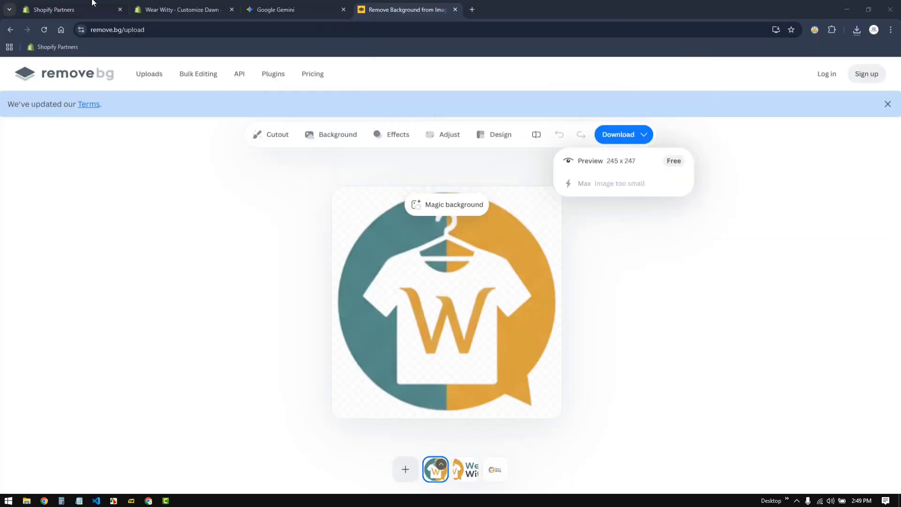
left_click(75, 7)
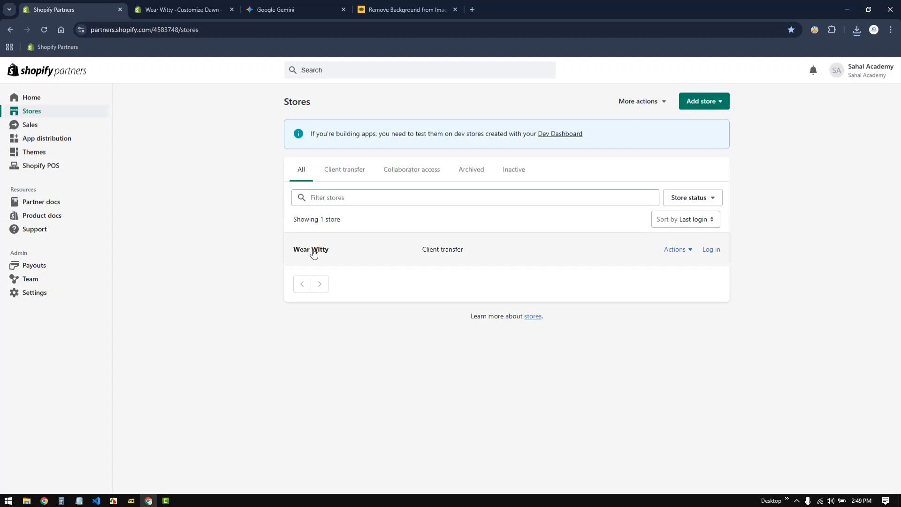
key("ctrl+Tab")
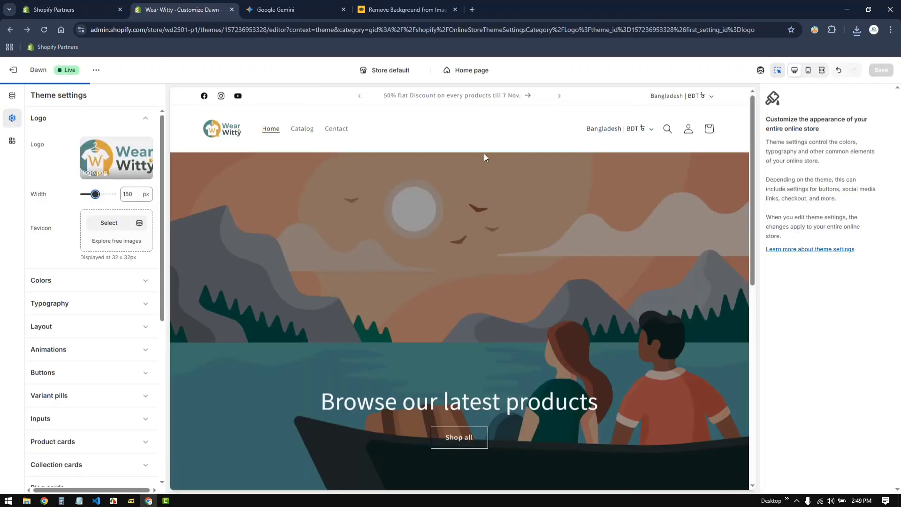
left_click(108, 223)
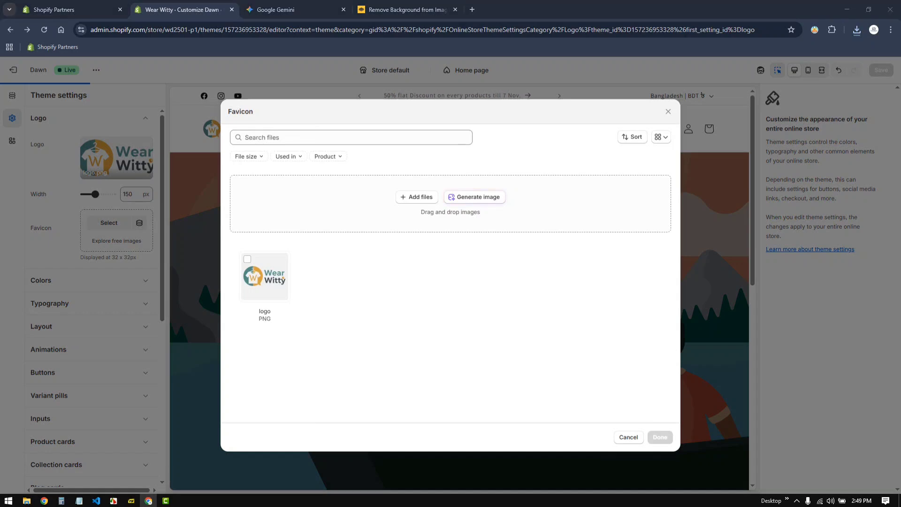
left_click_drag(318, 314, 371, 360)
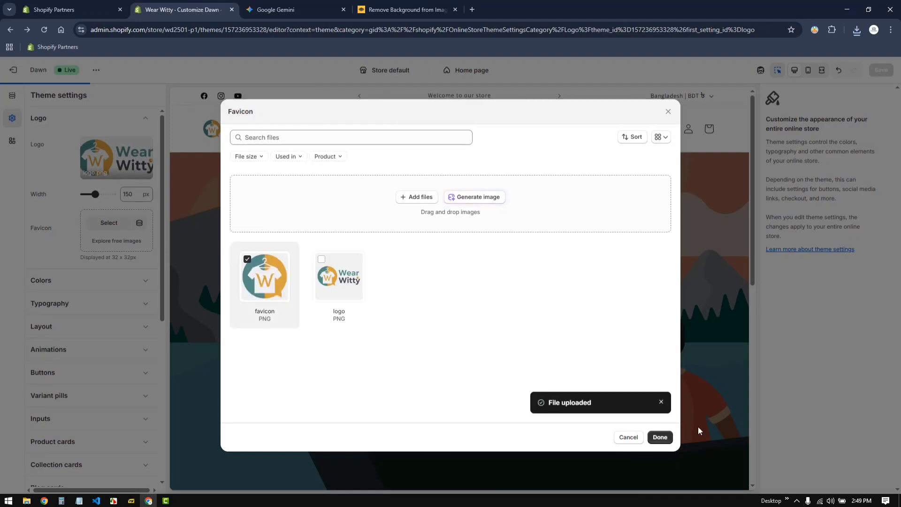
left_click(660, 437)
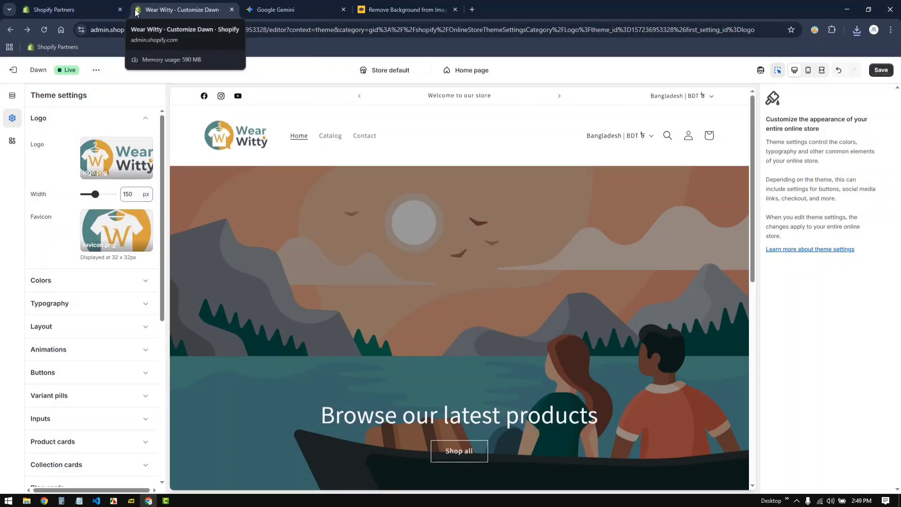
left_click(881, 70)
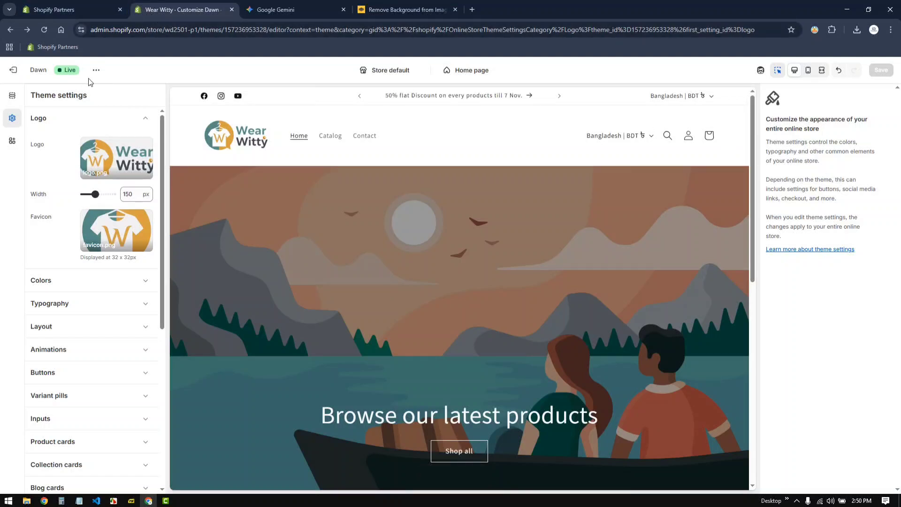
Step: Open the store's Themes page in a separate tab and check the logo and favicon on the live Wear Witty storefront
middle_click(13, 70)
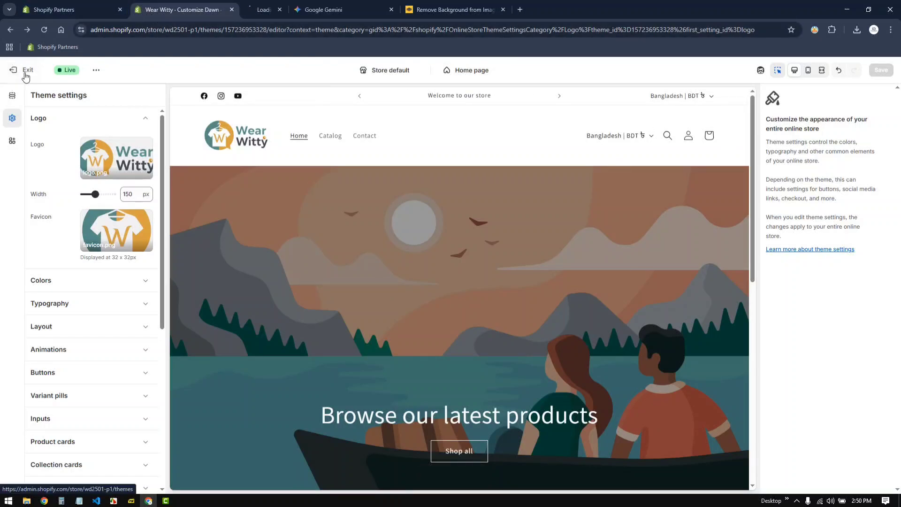
left_click(272, 7)
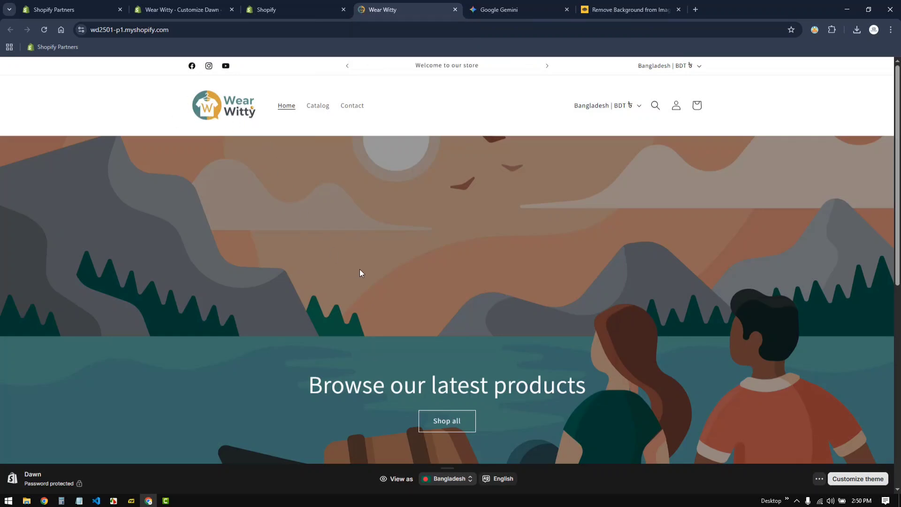
left_click(264, 9)
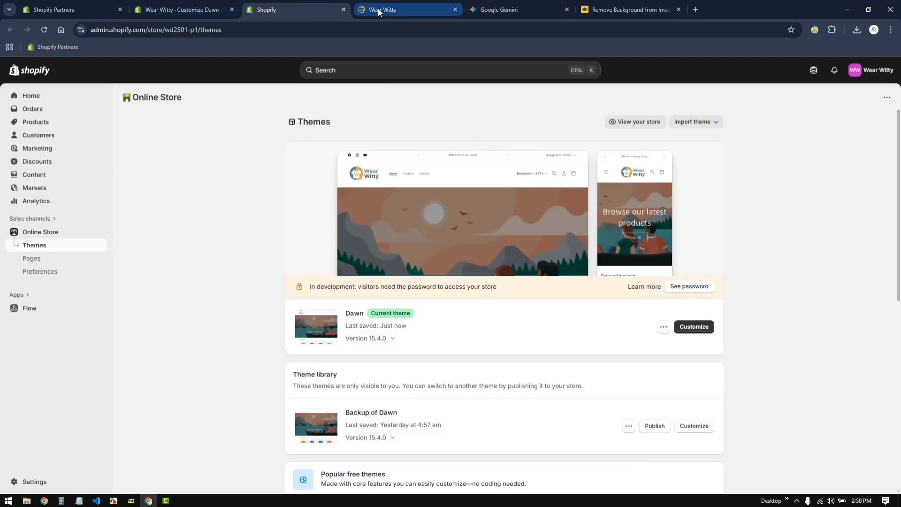
left_click(404, 9)
left_click(274, 8)
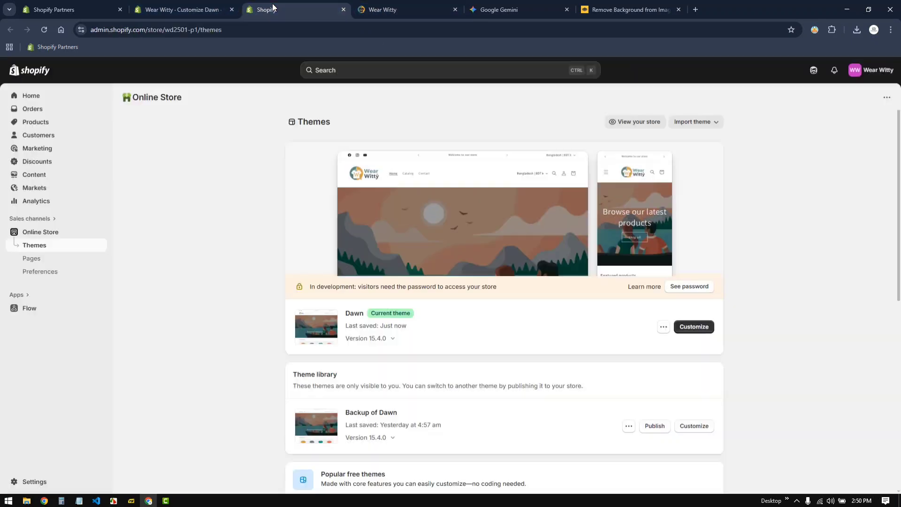
Step: In the Dawn theme editor's header section, try to replace the main menu with a newly created menu
left_click(190, 9)
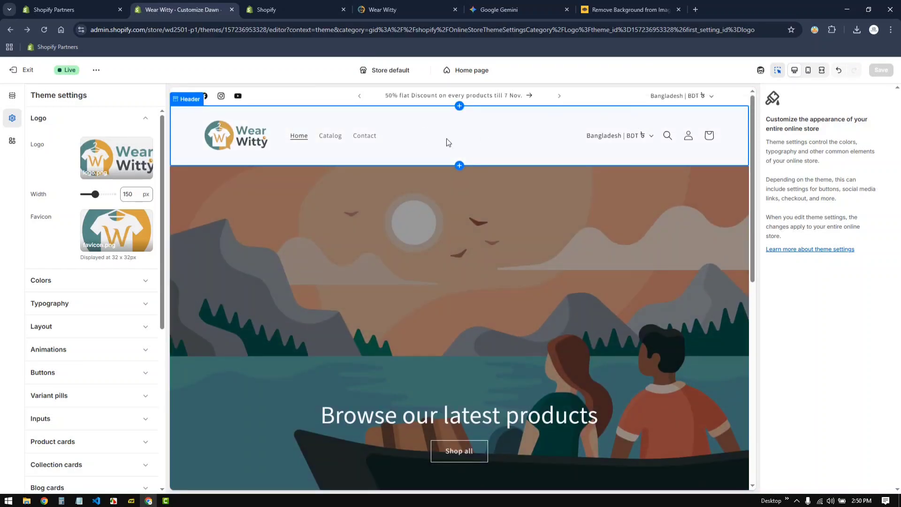
left_click(477, 140)
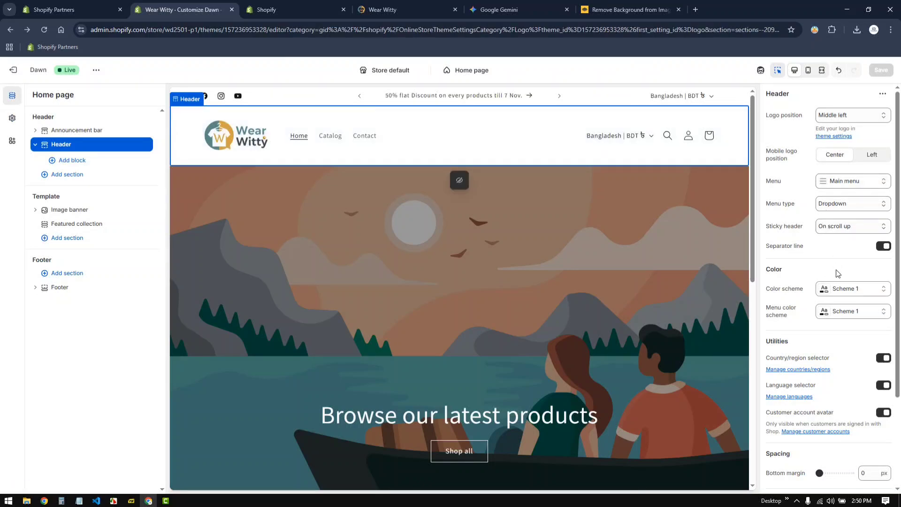
scroll(836, 246, "down", 1)
scroll(836, 246, "up", 1)
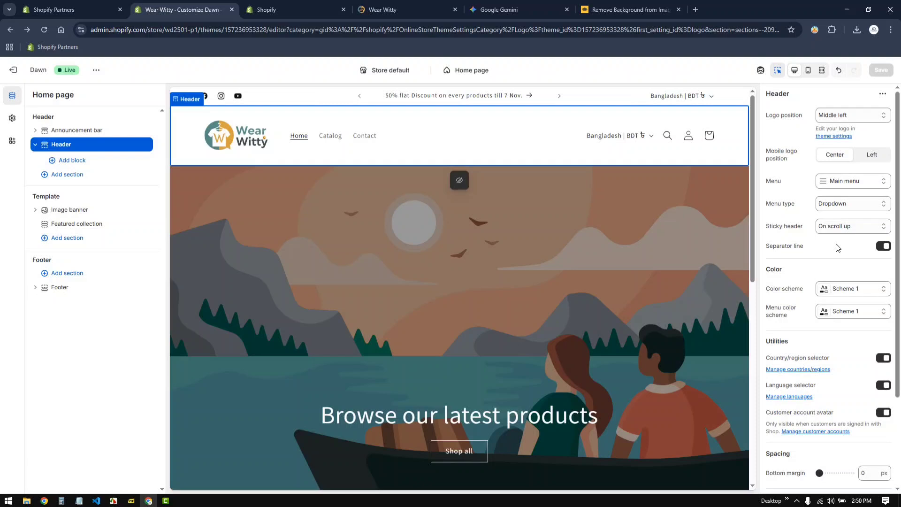
left_click(849, 183)
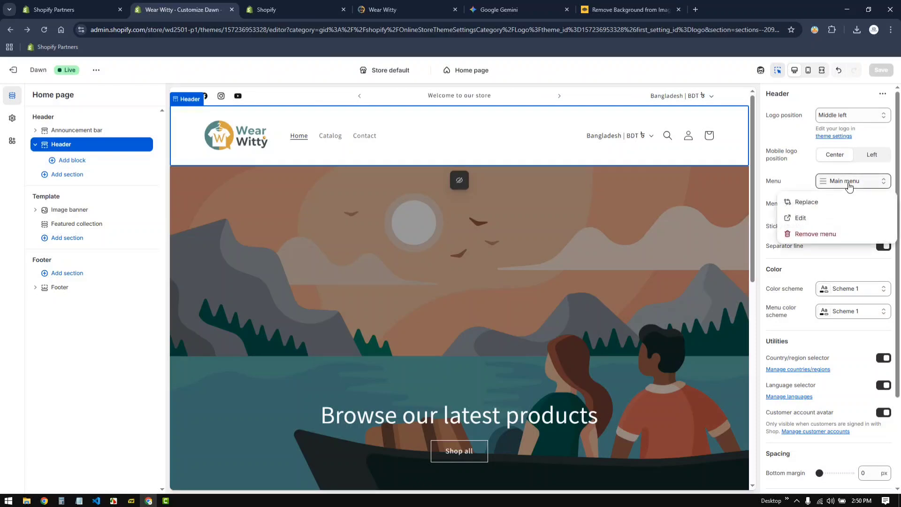
left_click(806, 203)
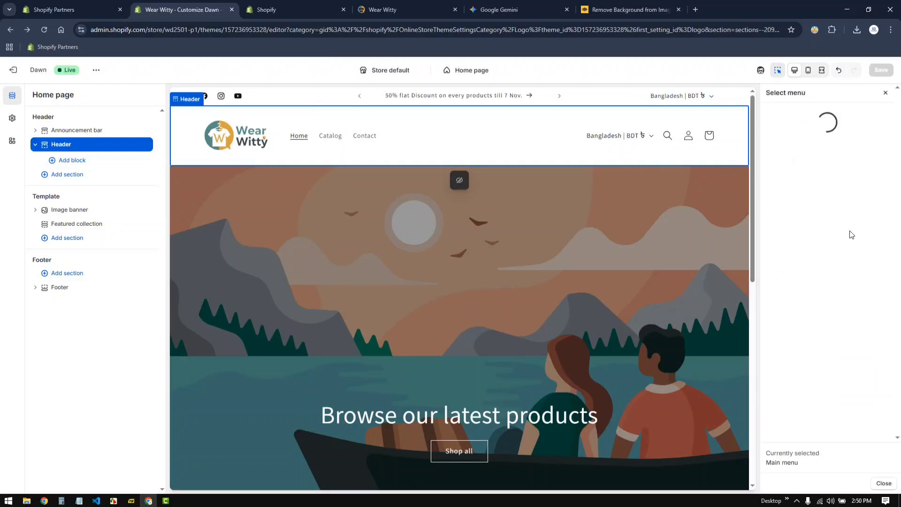
left_click(788, 143)
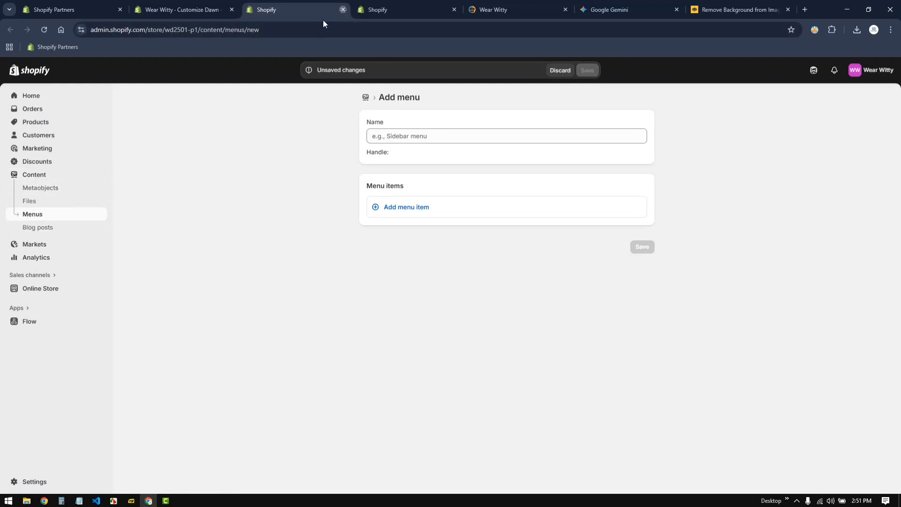
left_click(343, 10)
Step: Close the duplicate unsaved menu page, start a new store menu named Main Meenu, and add an empty first menu item
left_click(272, 9)
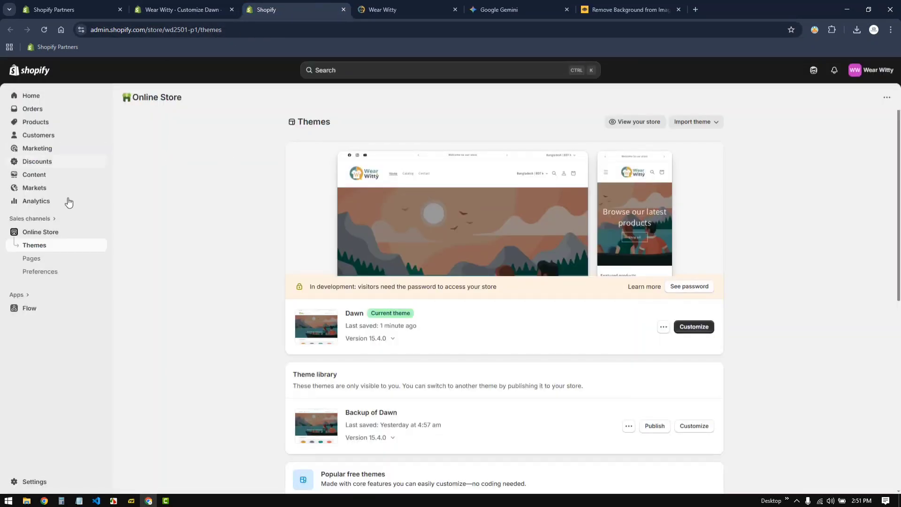
left_click(34, 174)
left_click(33, 214)
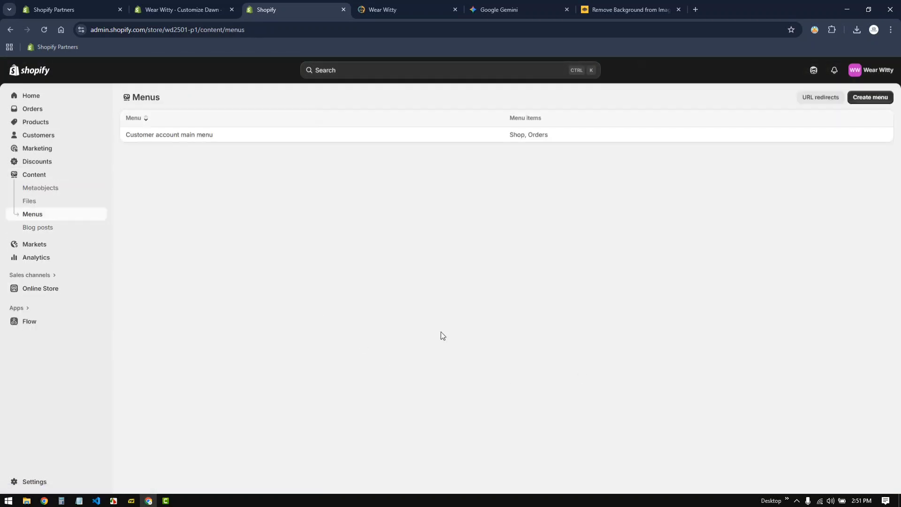
left_click(868, 97)
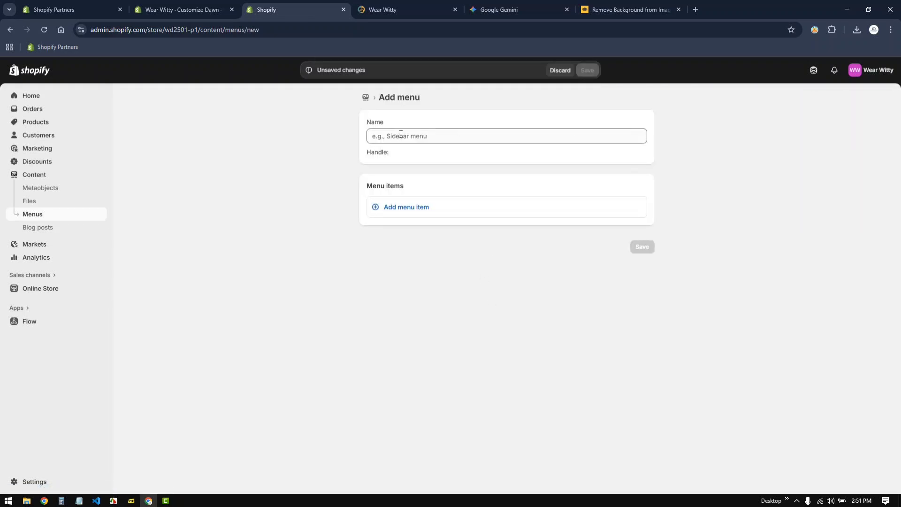
left_click(460, 137)
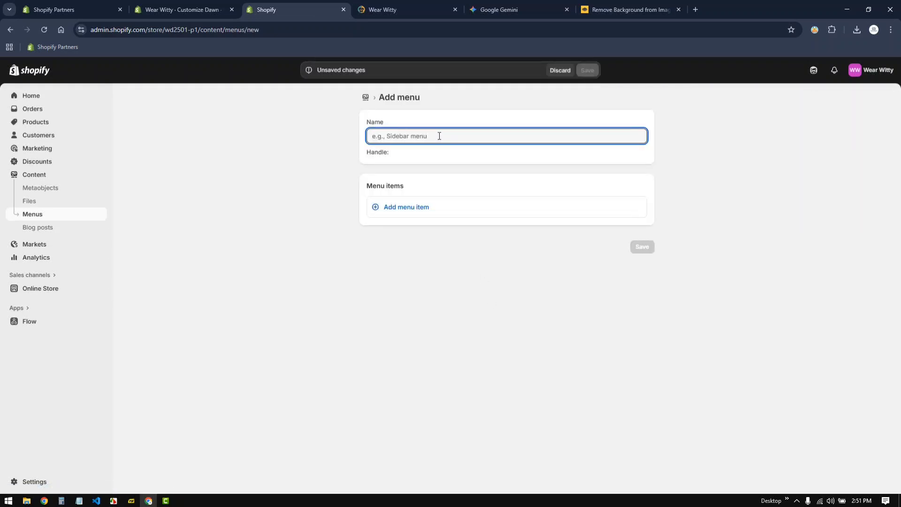
type("Main Meenu")
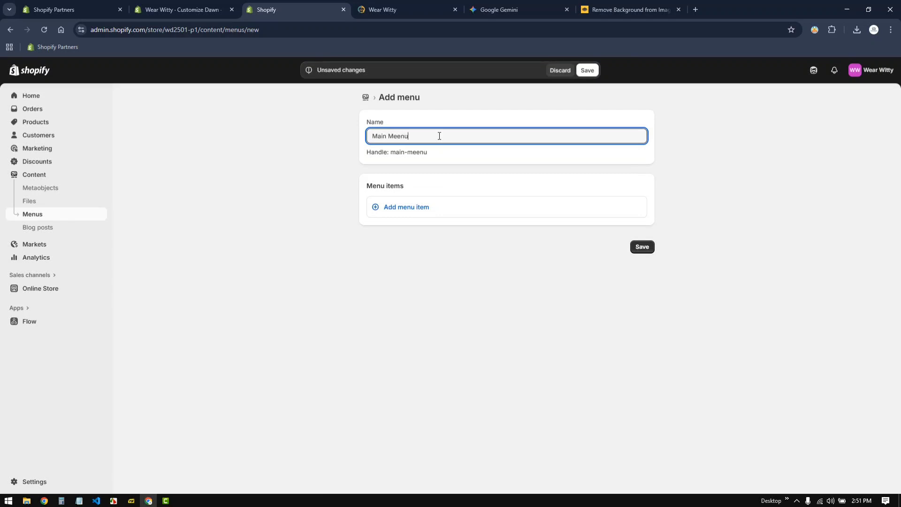
left_click(403, 208)
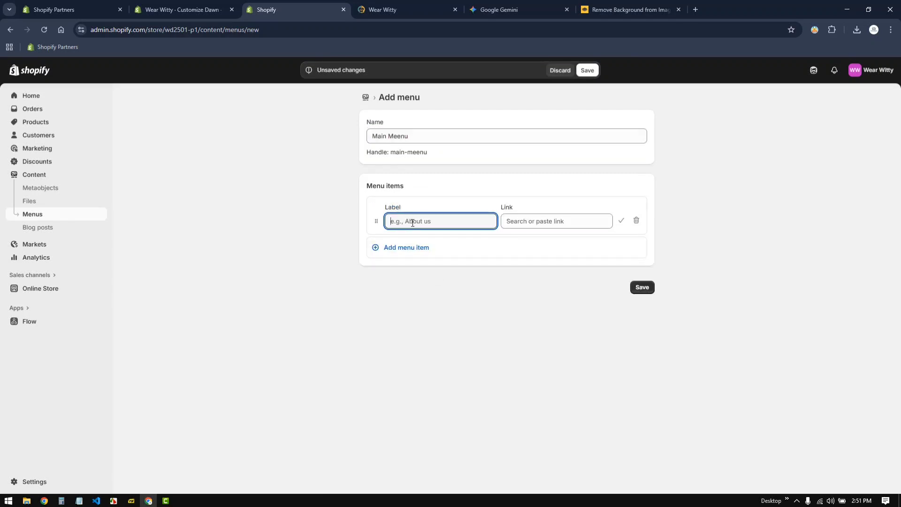
Step: Try to label the first menu item Contact and find a contact page to link it to
type("Contact")
left_click(540, 220)
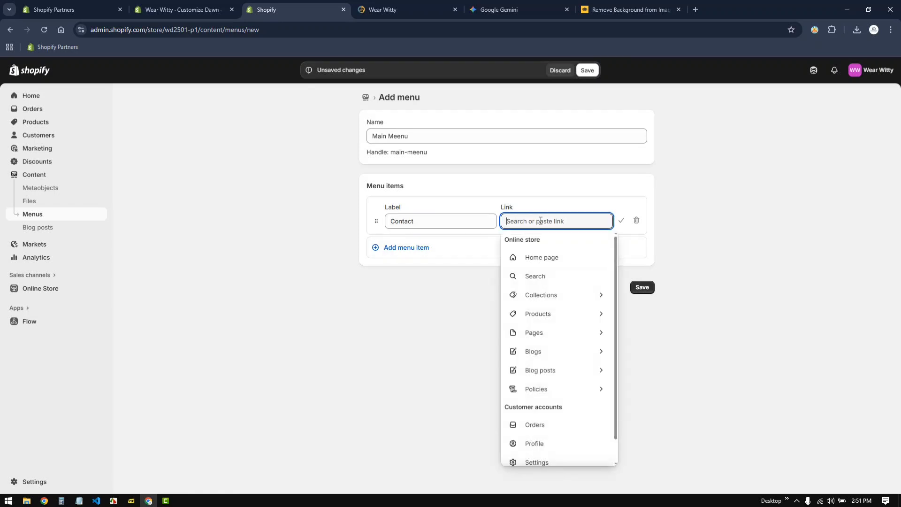
left_click(561, 332)
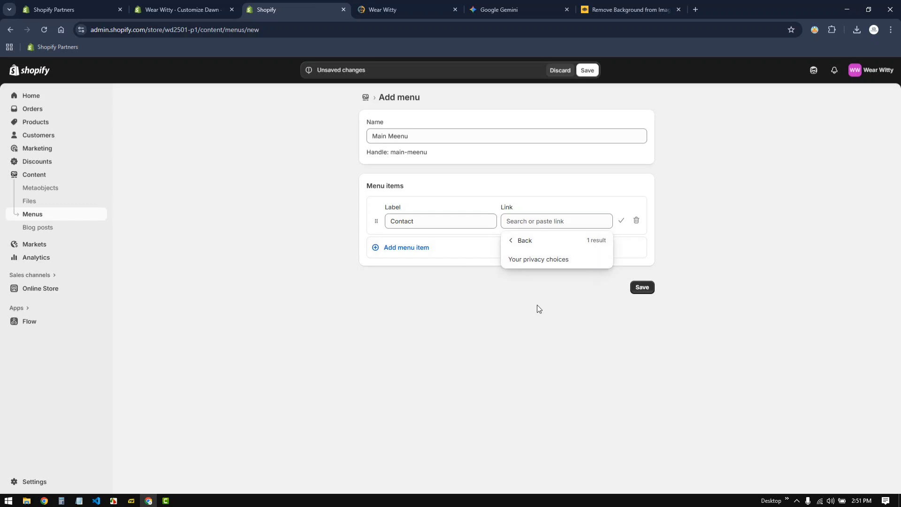
left_click(511, 240)
left_click(526, 221)
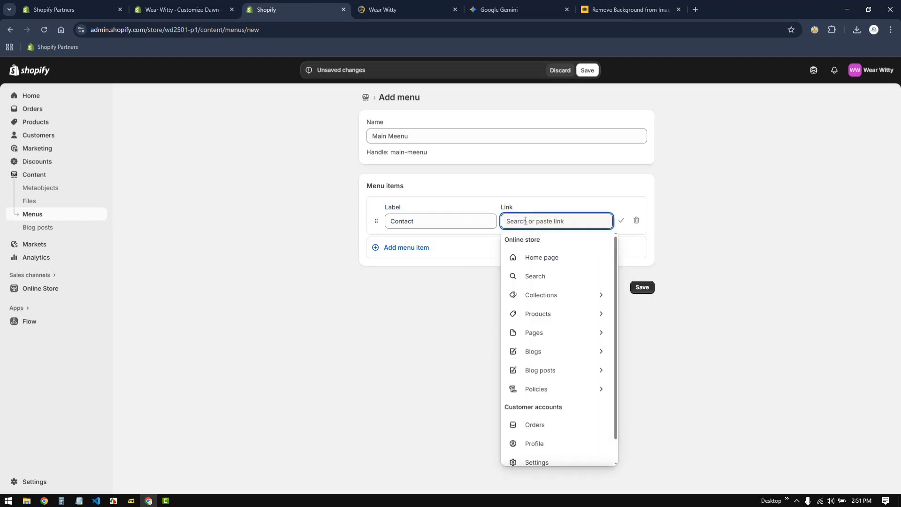
type("contact")
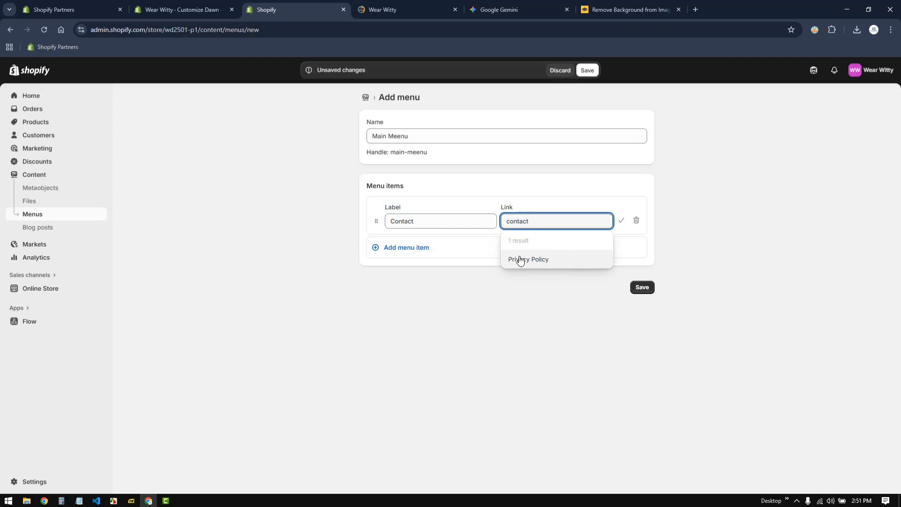
double_click(527, 221)
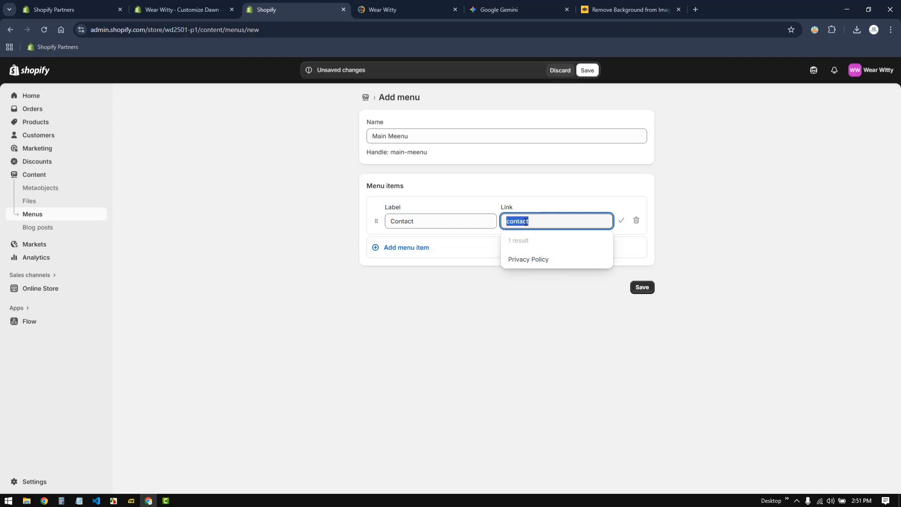
key("BackSpace")
left_click(512, 221)
left_click(461, 344)
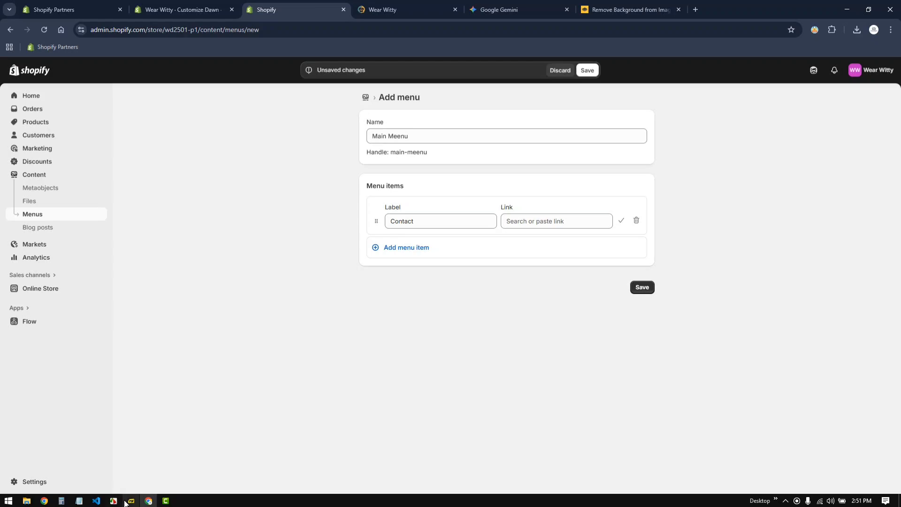
Step: Switch to the Web Design & CMS Course Module PDF and review the Shopify topics on themes, the Theme Editor and adding pages
mouse_move(129, 504)
left_click(131, 464)
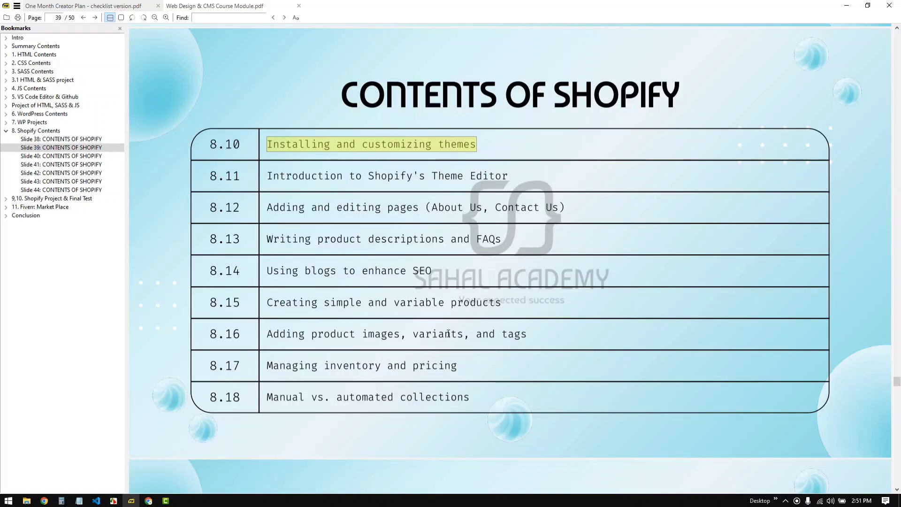
left_click(418, 144)
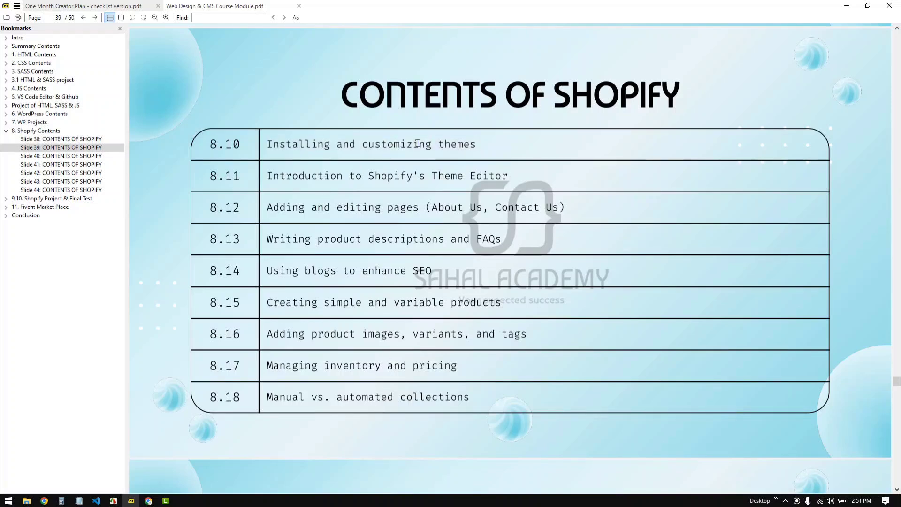
left_click_drag(322, 172, 505, 173)
left_click_drag(277, 205, 594, 207)
left_click(353, 208)
left_click_drag(344, 208, 618, 210)
left_click(553, 209)
left_click(276, 206)
left_click(545, 209)
double_click(547, 210)
left_click(547, 210)
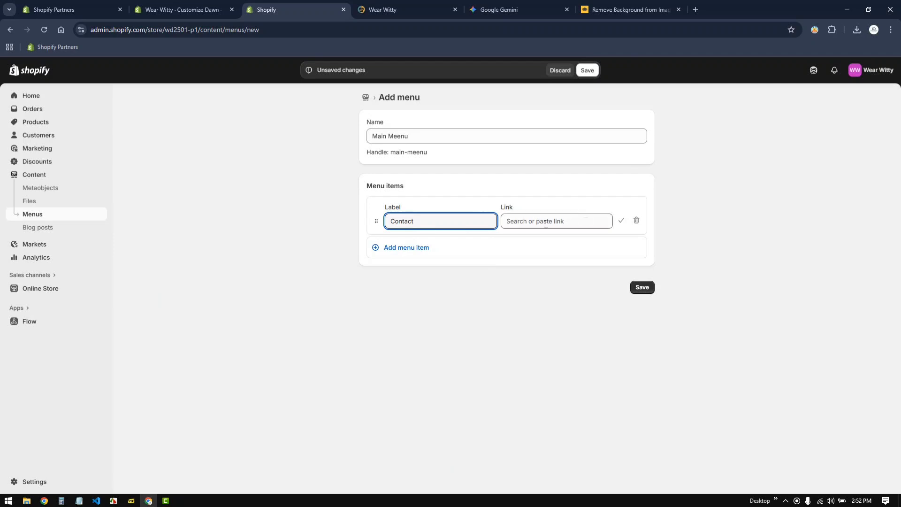
Step: Back in the Shopify menu form, label the first menu item Home and link it to the home page
left_click(543, 222)
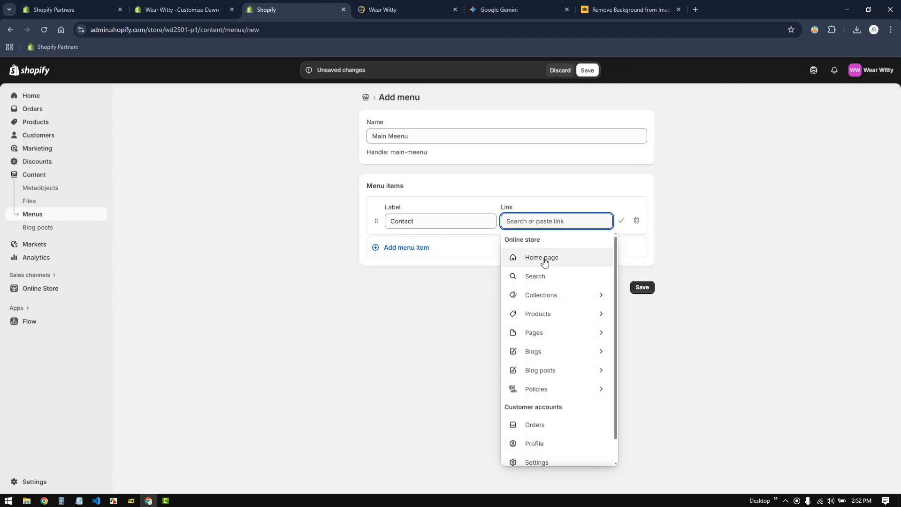
left_click(398, 288)
double_click(405, 223)
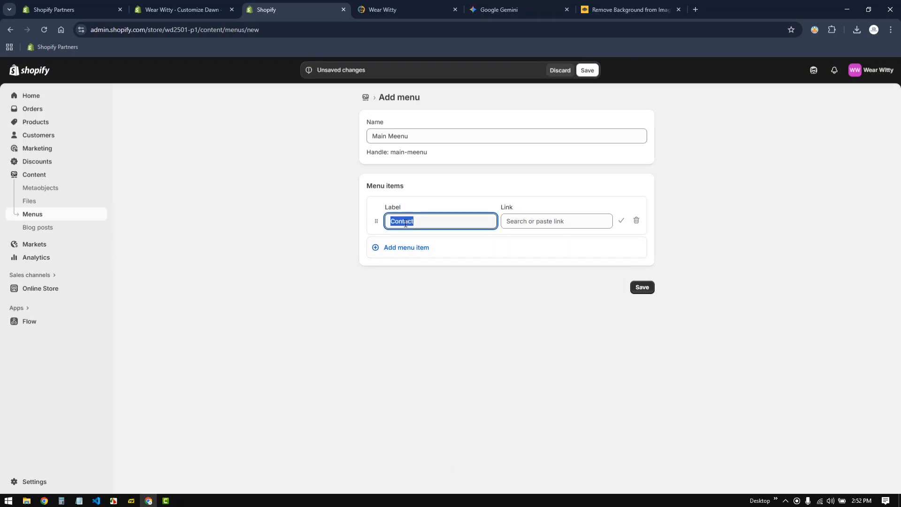
type("Home")
left_click(543, 221)
left_click(543, 255)
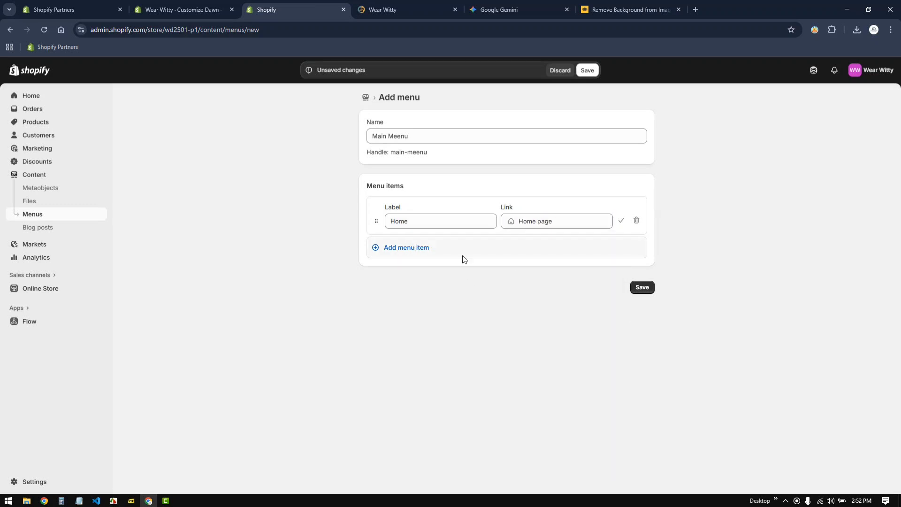
Step: Add a second menu item labelled Privacy Policy, linked to the Your privacy choices page, and accept both menu items
left_click(462, 256)
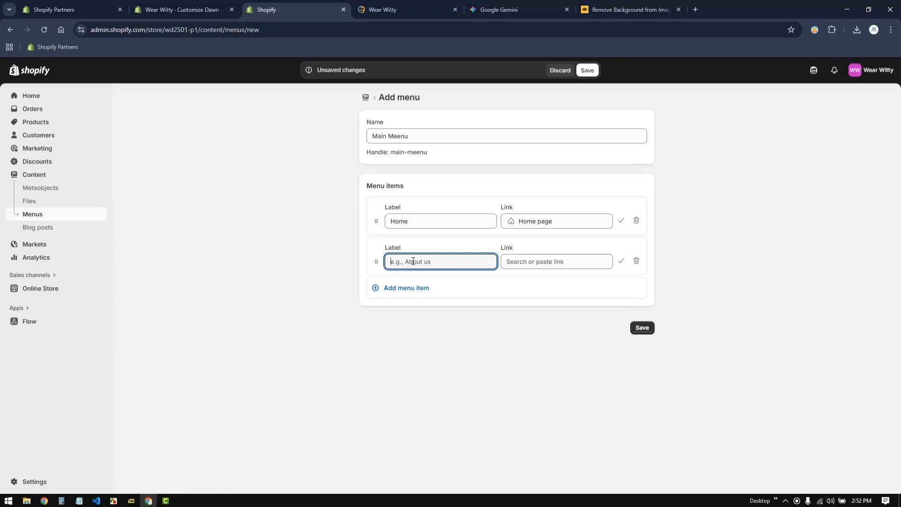
left_click(526, 261)
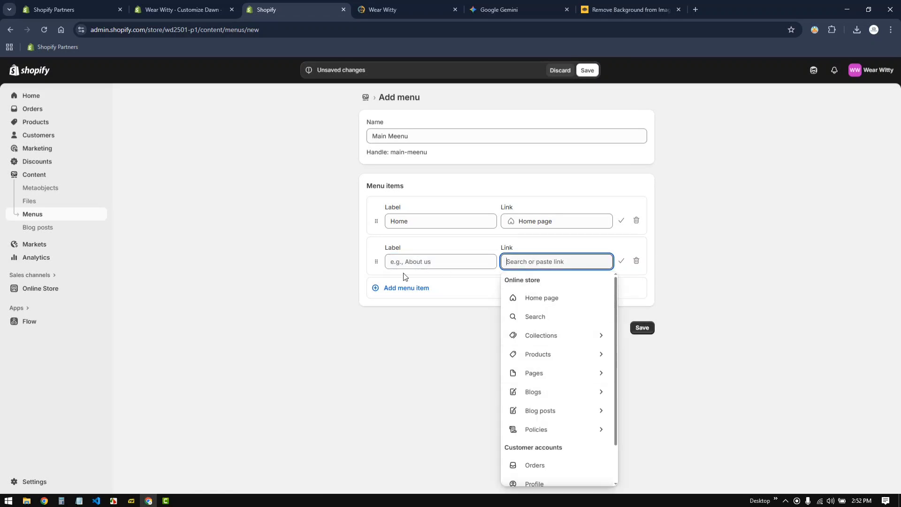
left_click(429, 262)
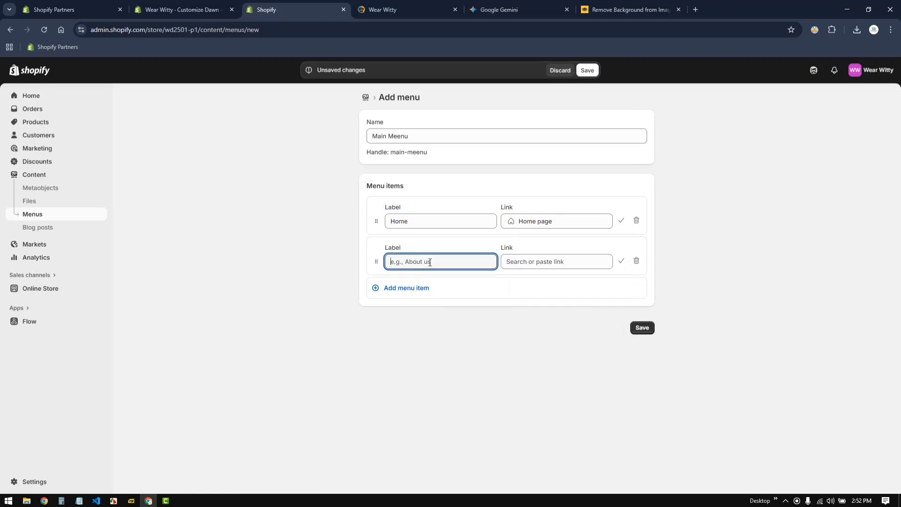
left_click(552, 262)
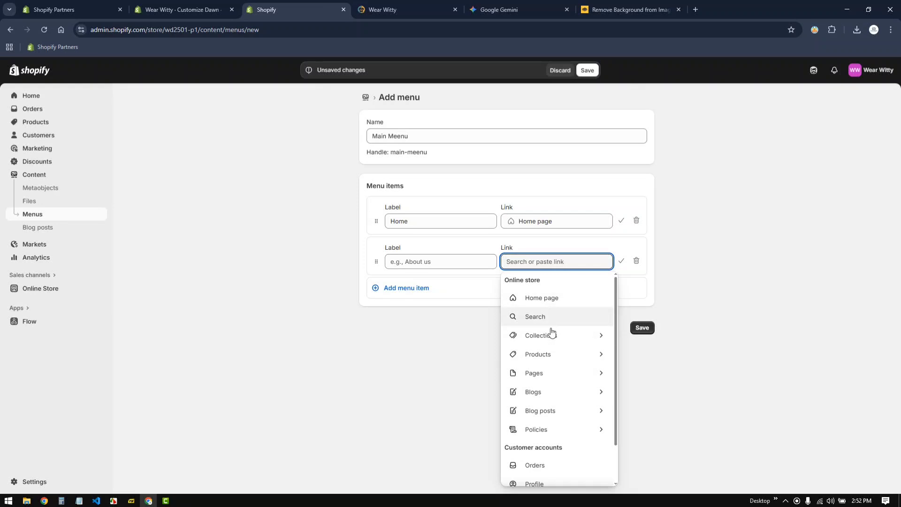
scroll(565, 442, "down", 1)
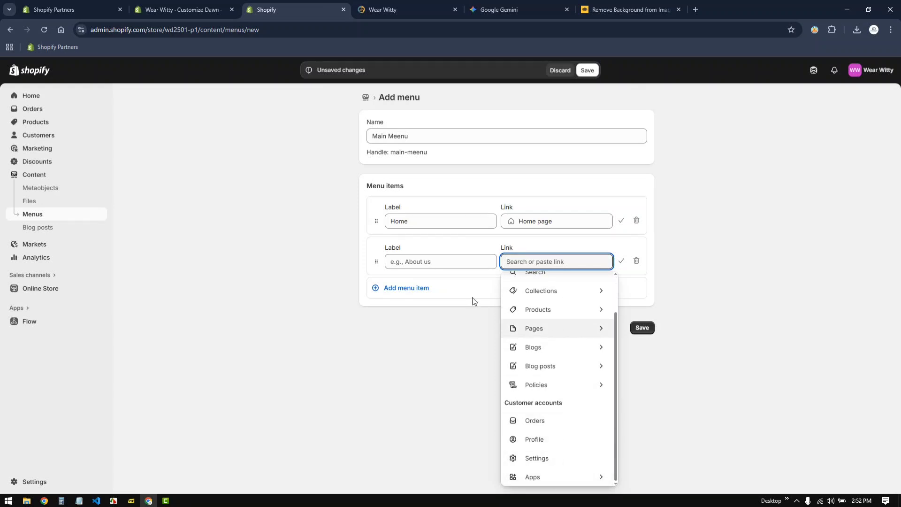
left_click(571, 332)
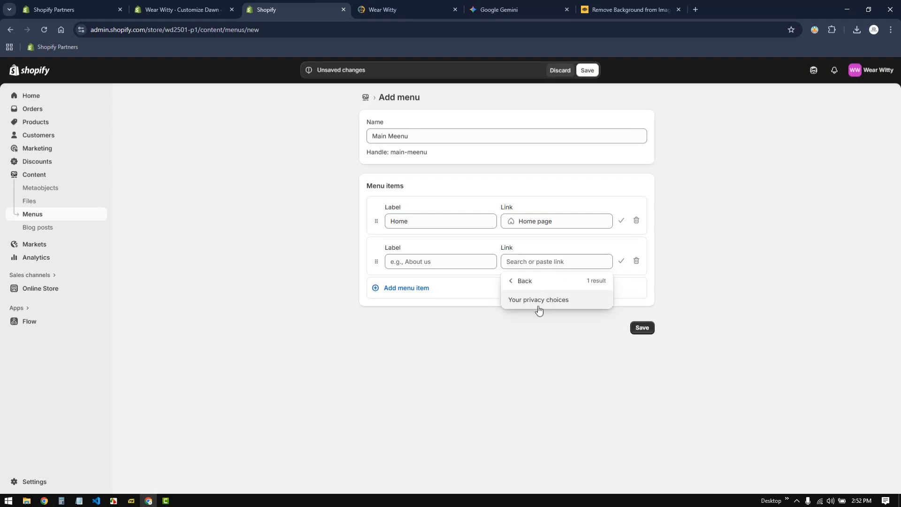
left_click(568, 305)
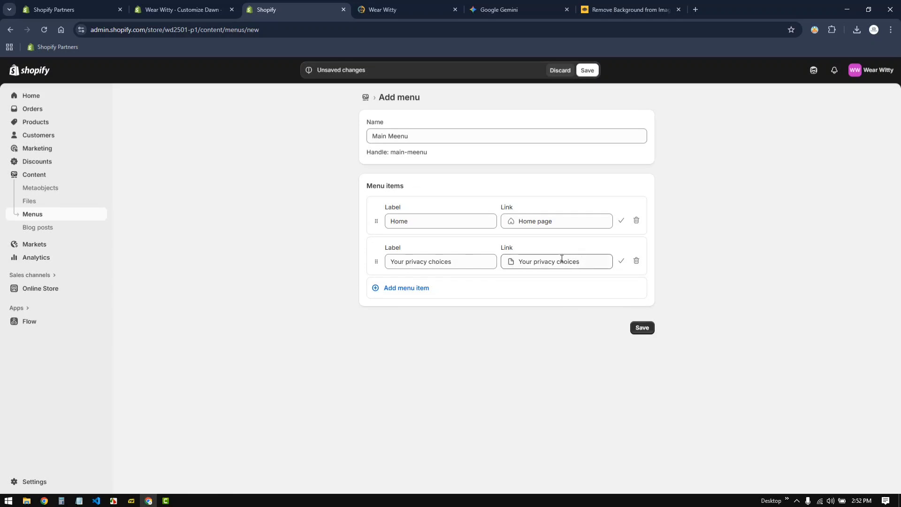
left_click_drag(456, 262, 389, 264)
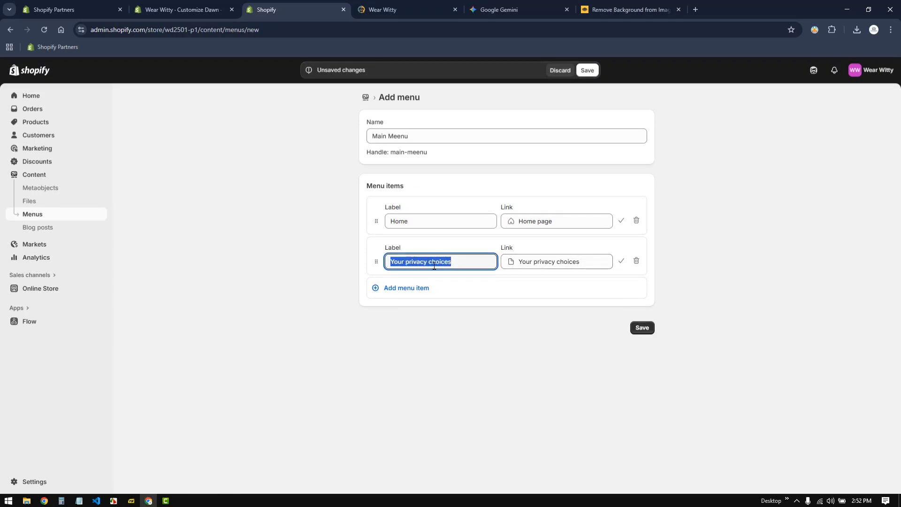
type("P")
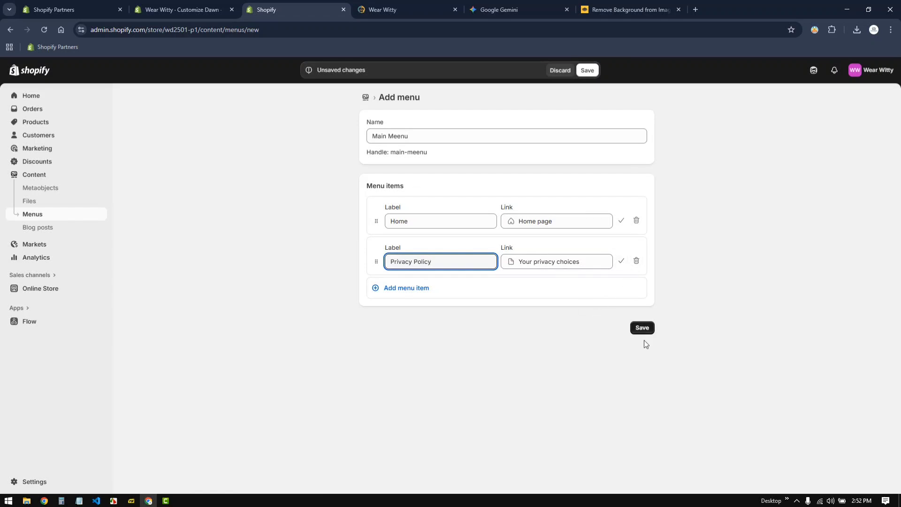
left_click(621, 262)
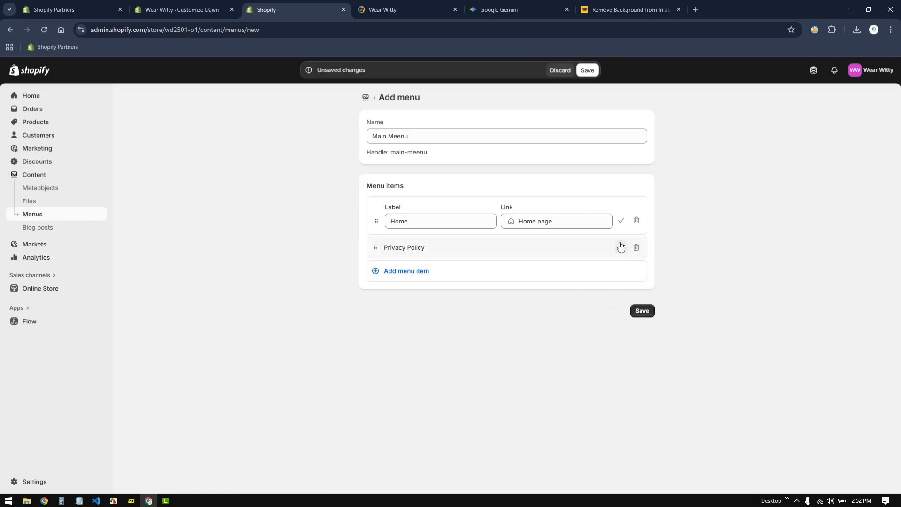
left_click(621, 220)
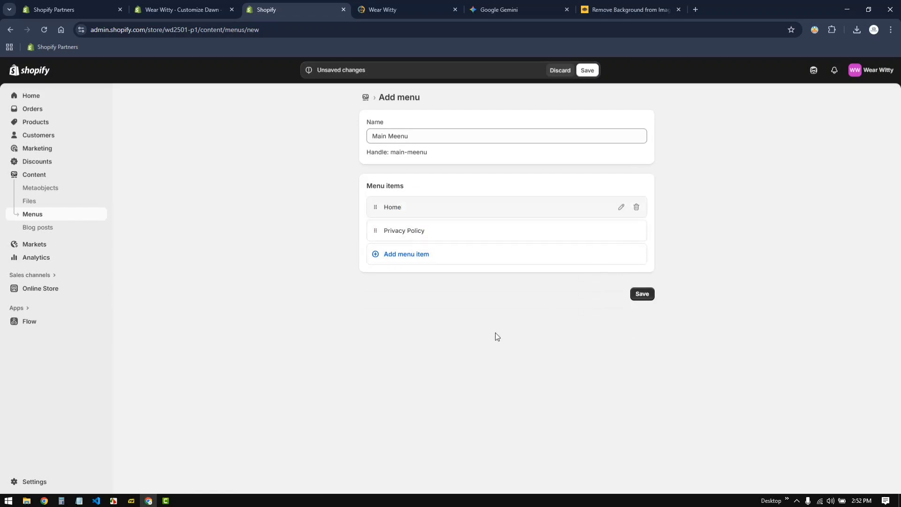
Step: Add a third menu item linked to All collections and label it Shop
left_click(406, 255)
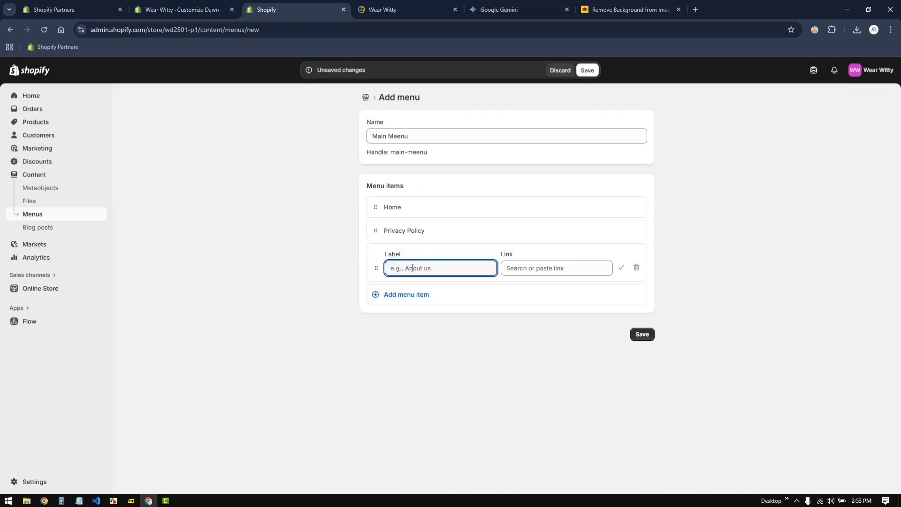
left_click(545, 268)
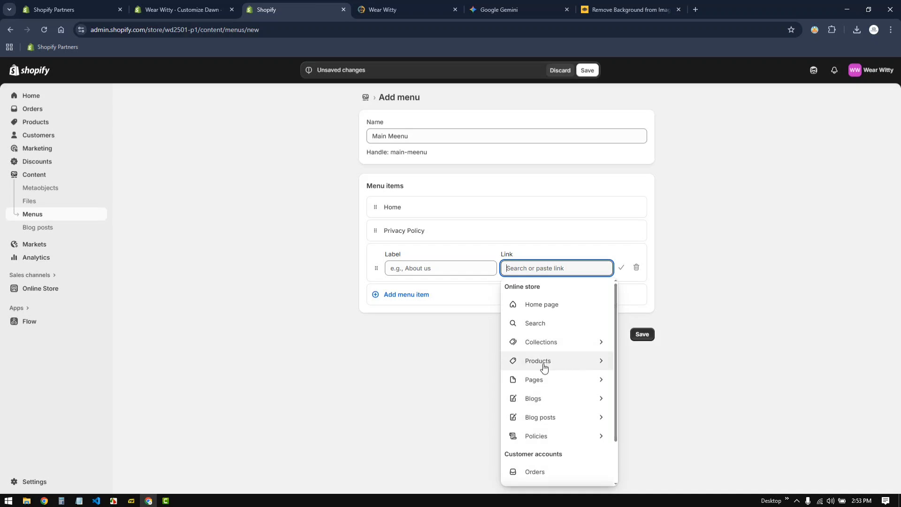
left_click(578, 349)
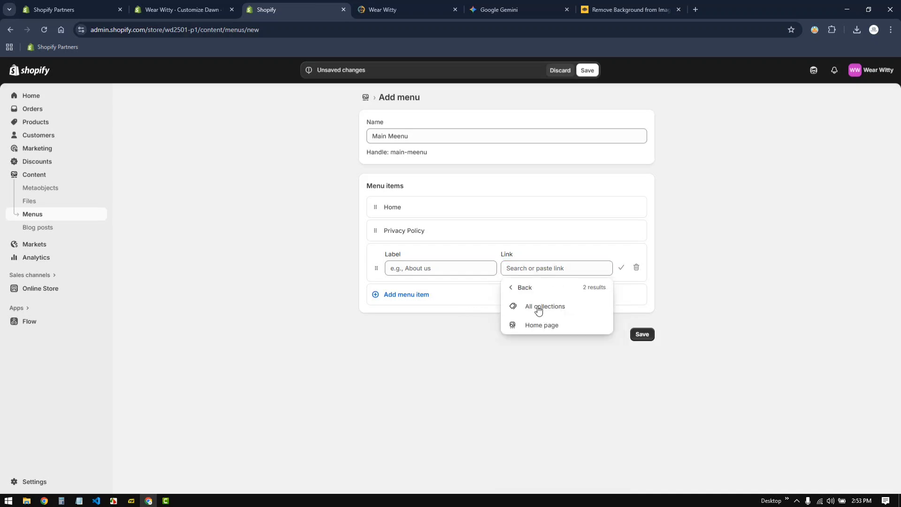
left_click(574, 308)
left_click_drag(437, 273, 382, 271)
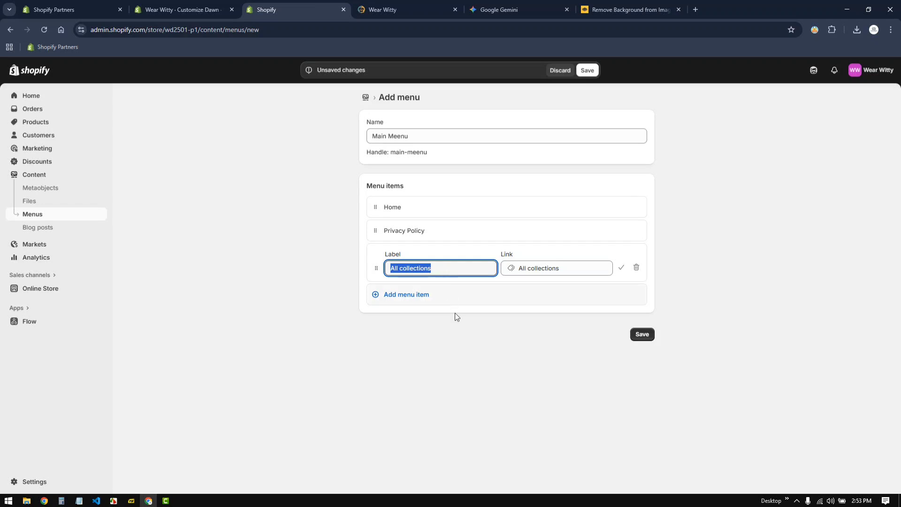
left_click(447, 358)
left_click(418, 268)
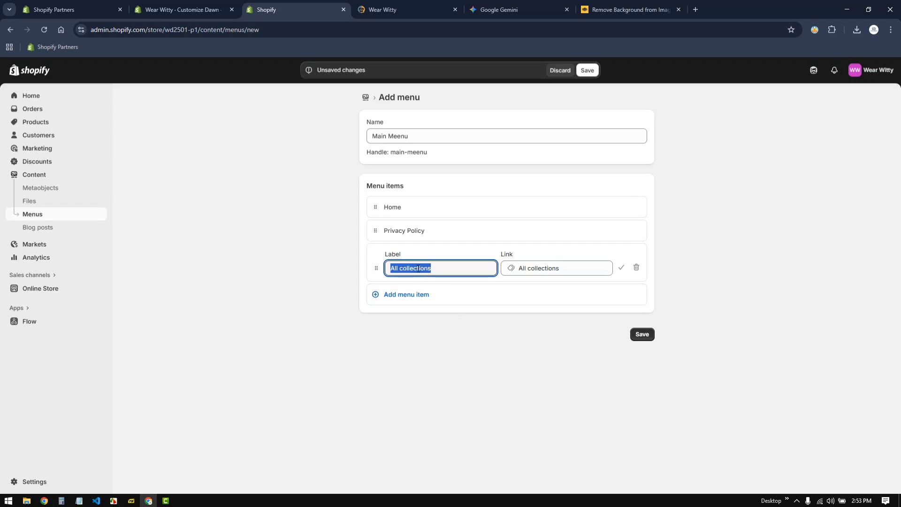
triple_click(418, 267)
type("Shop")
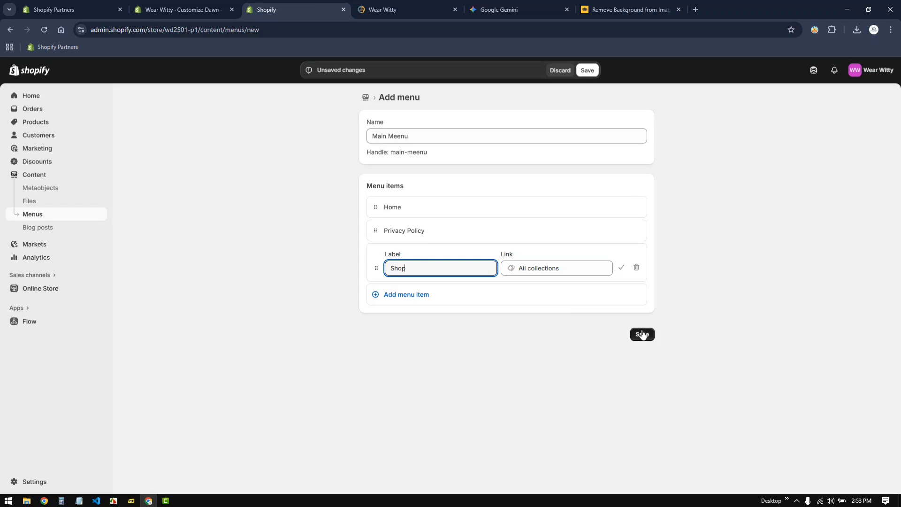
Step: Accept the Shop menu item and save the new Main Meenu menu
left_click(621, 267)
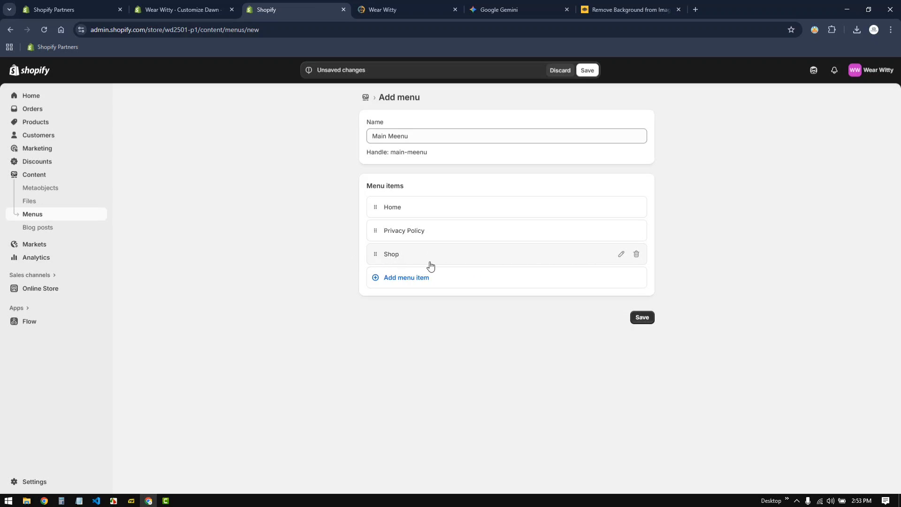
left_click(586, 69)
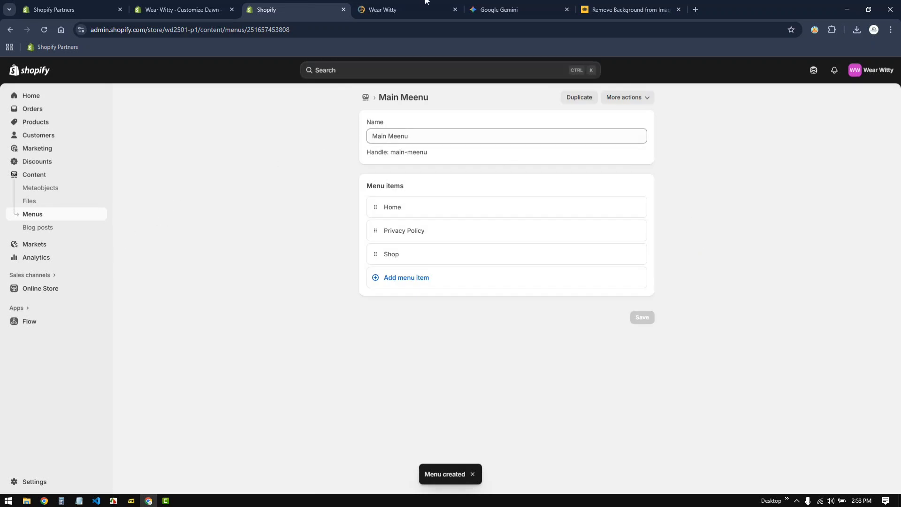
Step: Back in the Dawn theme editor, replace the Header section's menu with Main Meenu and save the theme
left_click(181, 9)
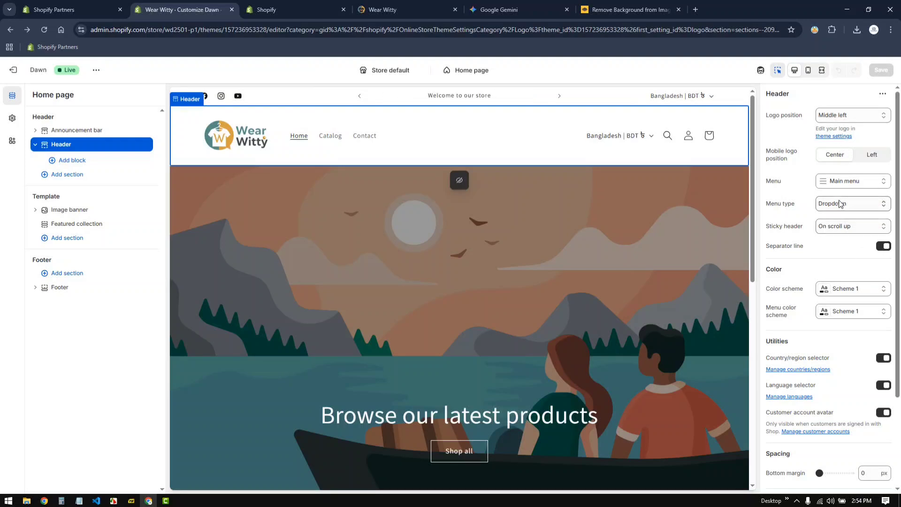
left_click(846, 181)
left_click(816, 206)
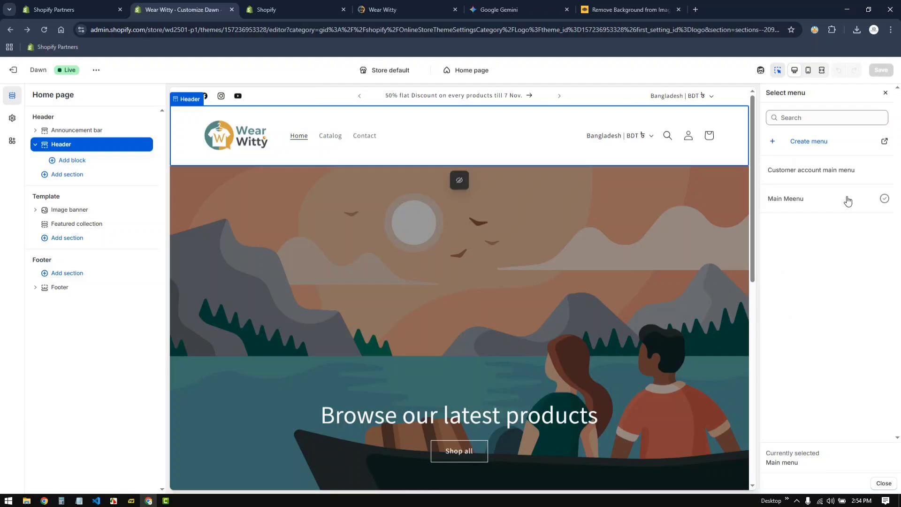
left_click(847, 201)
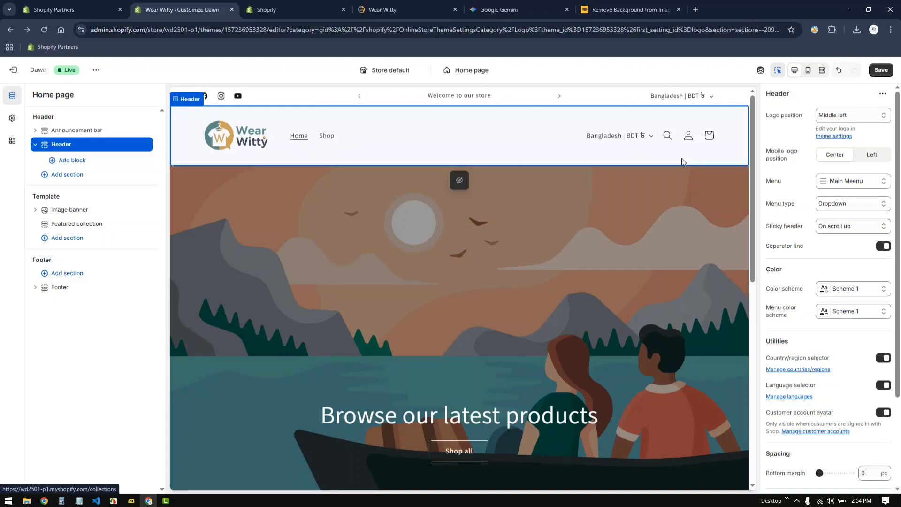
left_click(880, 70)
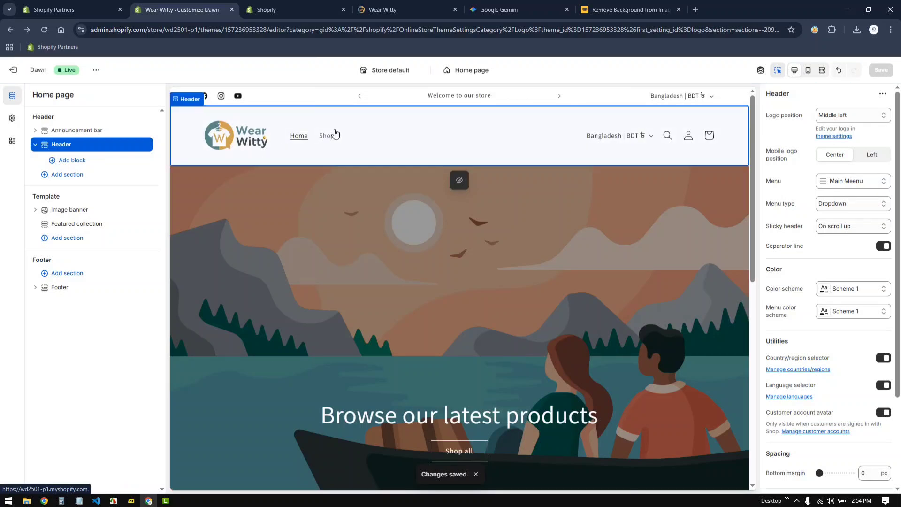
Step: Look over the home page preview from header to footer and open the Privacy policy page in the preview
scroll(509, 355, "down", 10)
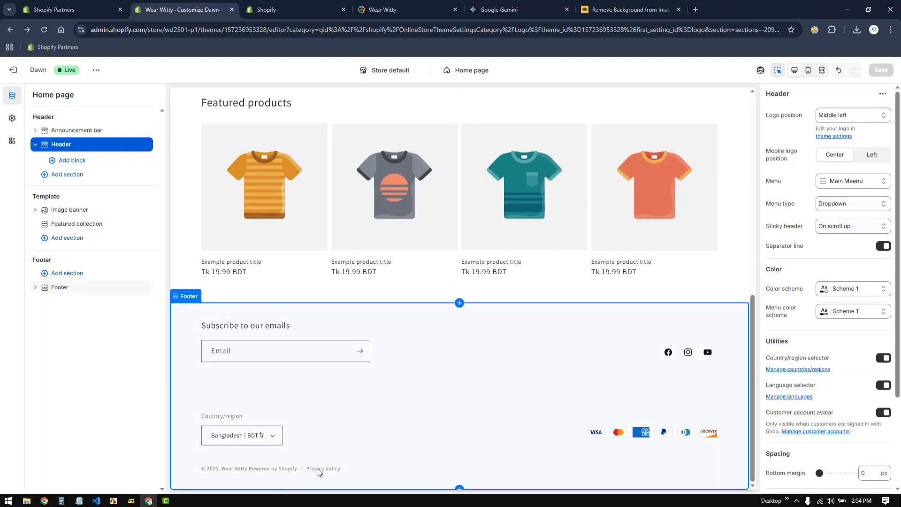
scroll(449, 450, "up", 10)
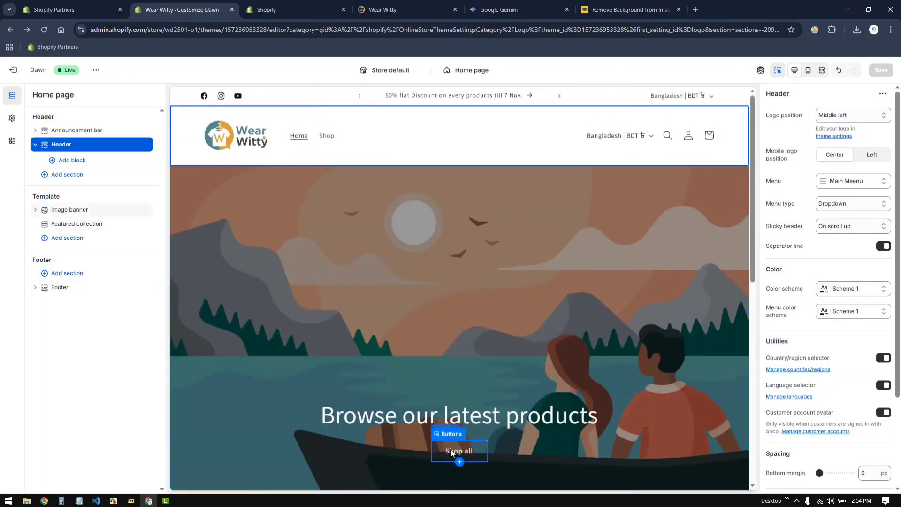
scroll(453, 449, "down", 5)
scroll(453, 449, "down", 3)
left_click(371, 482)
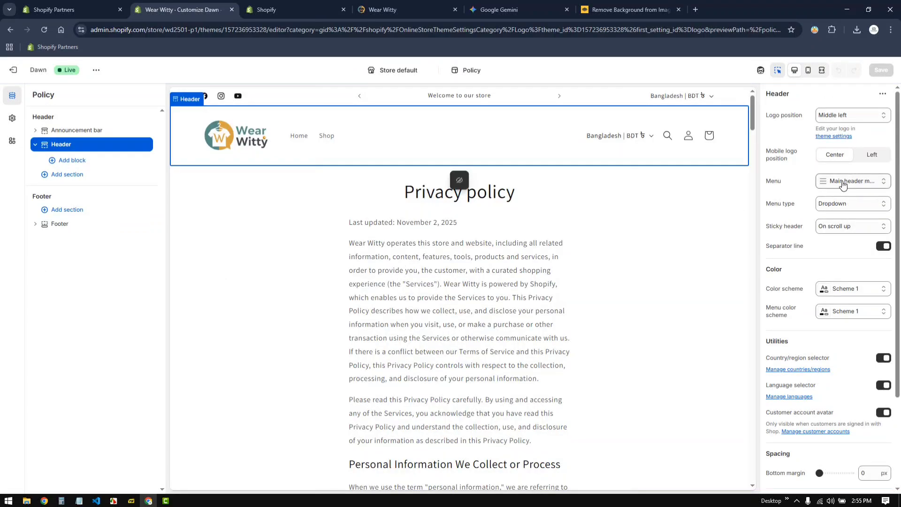
Step: Set the Header section's logo position to Middle center
left_click(853, 186)
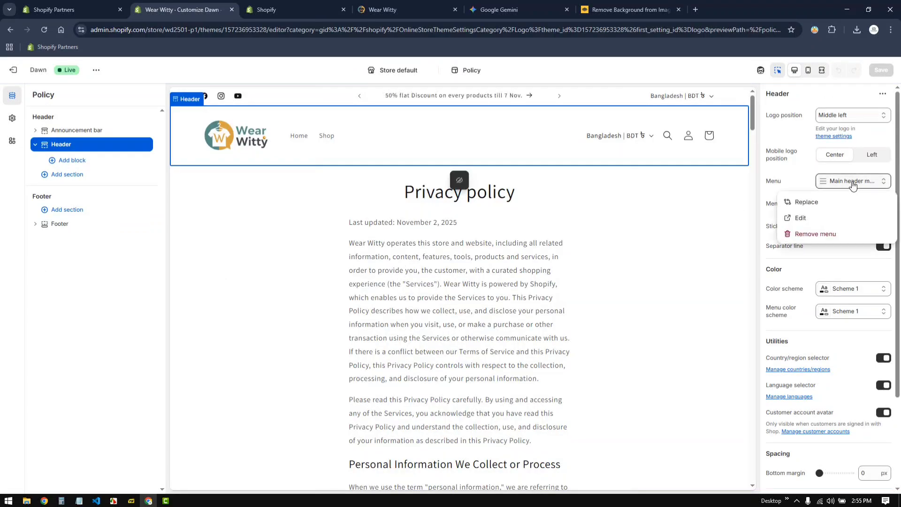
left_click(853, 185)
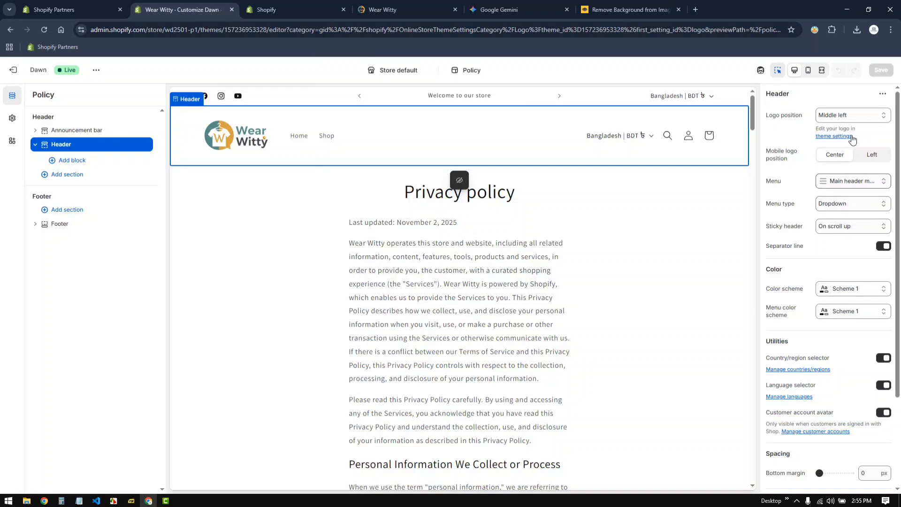
left_click(850, 120)
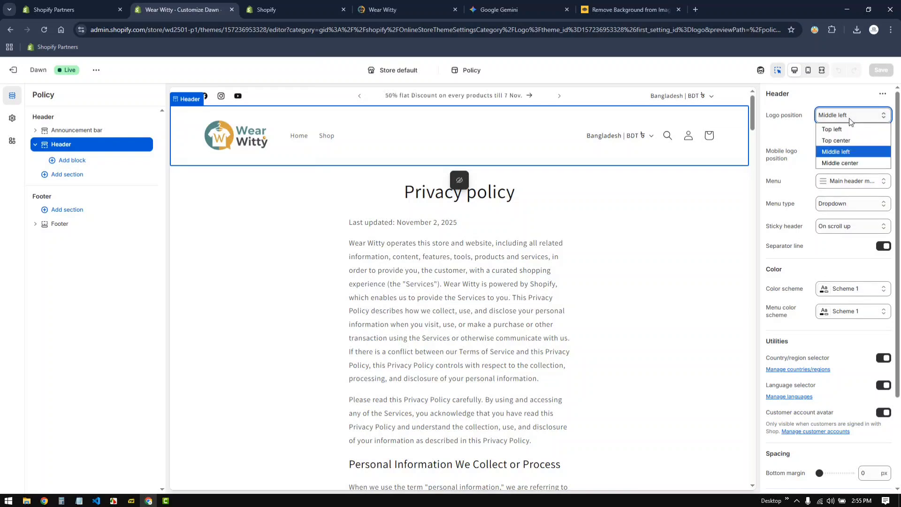
left_click(850, 119)
left_click(838, 119)
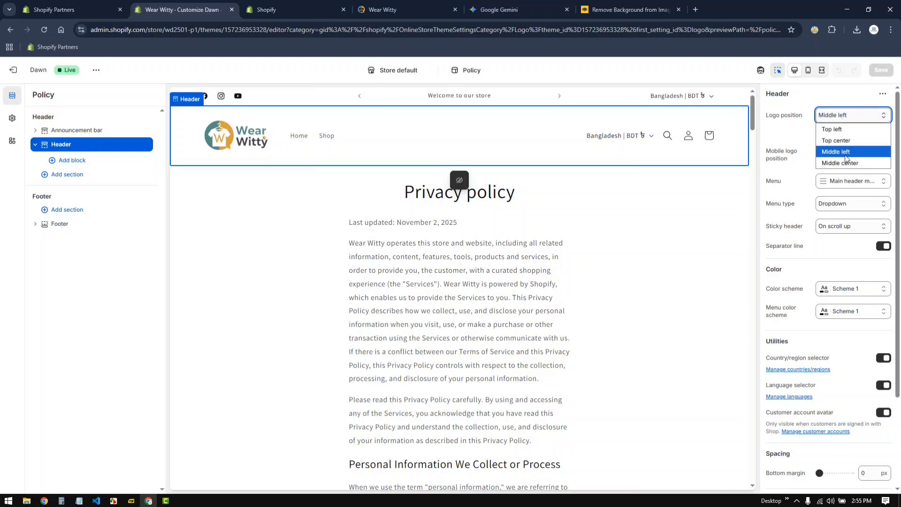
left_click(847, 162)
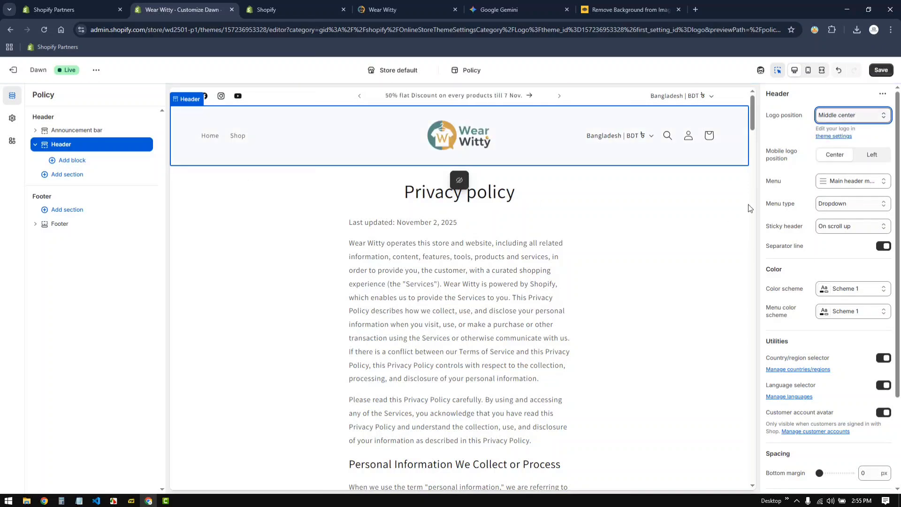
Step: Try the Left mobile logo position for the header and return it to Center
left_click(873, 156)
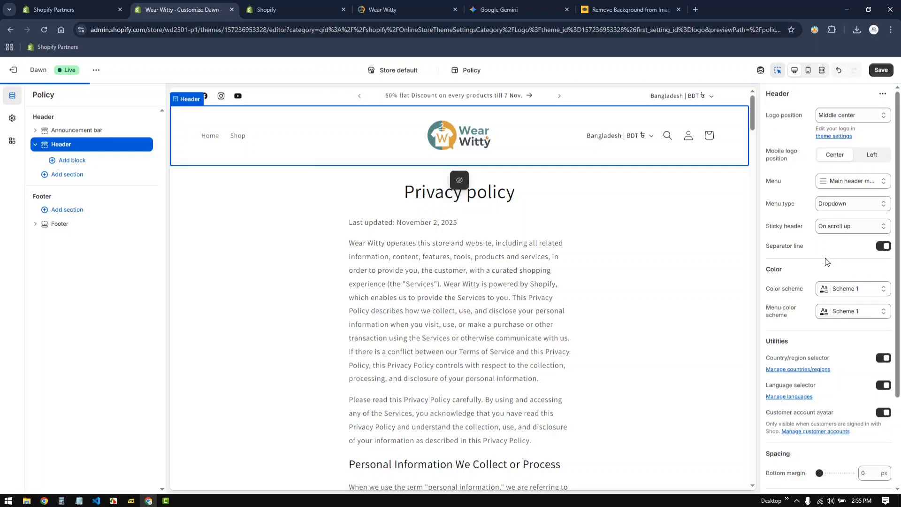
left_click(841, 157)
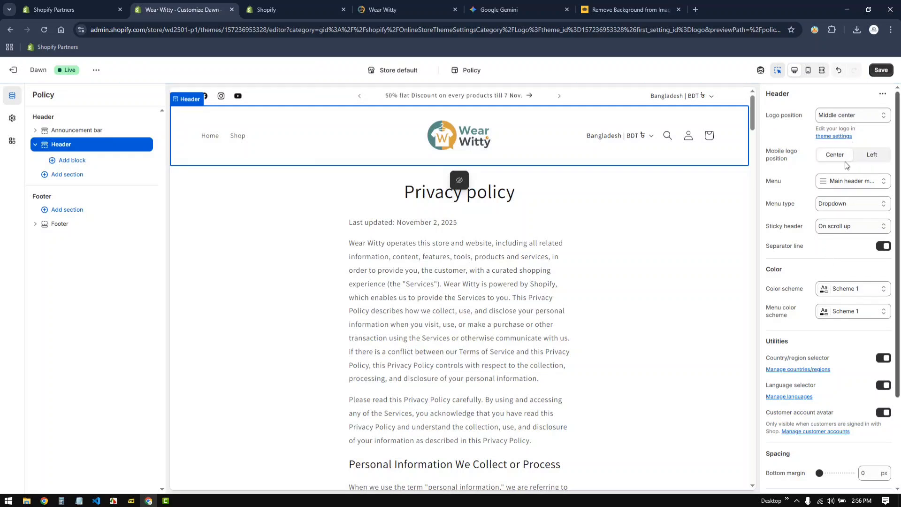
left_click(836, 186)
left_click(840, 222)
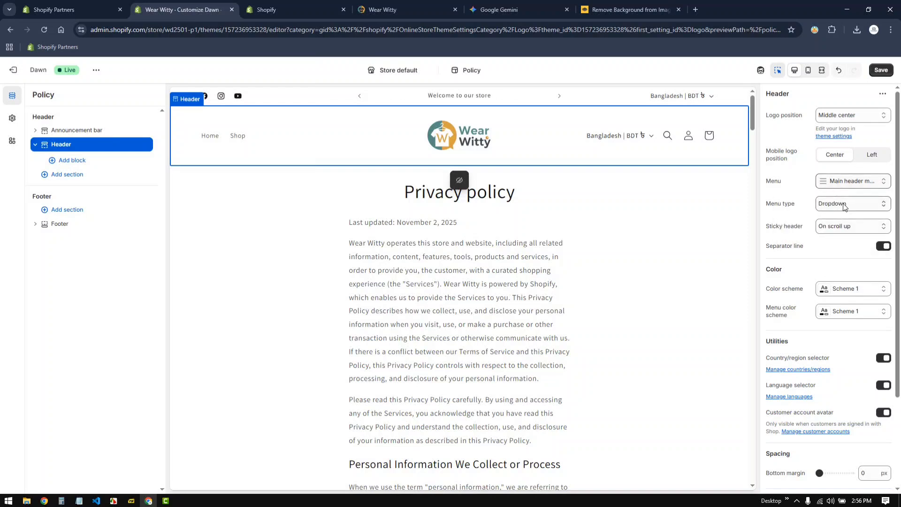
Step: Set the header's menu type to Mega menu
left_click(843, 205)
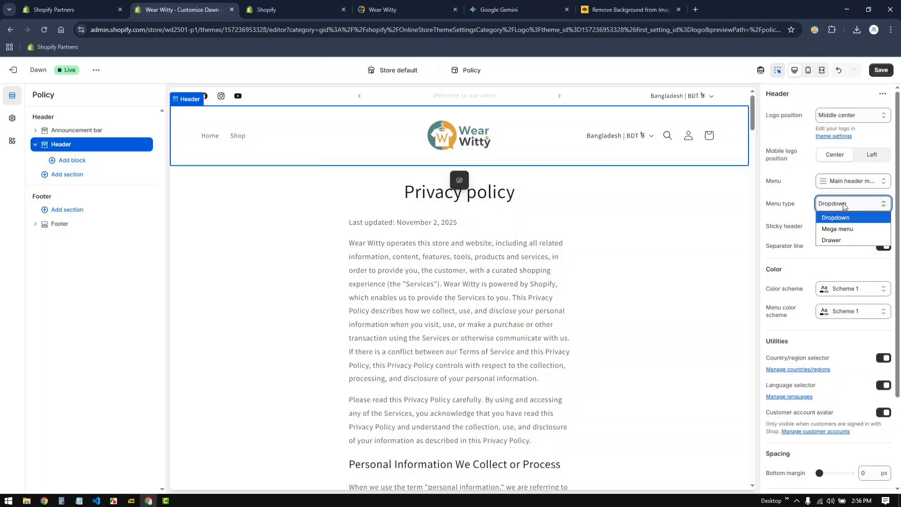
left_click(843, 230)
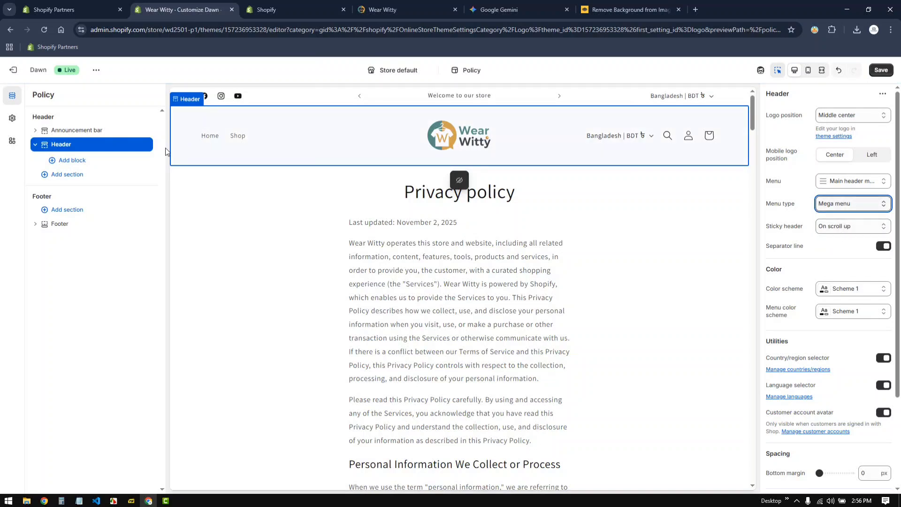
left_click(878, 208)
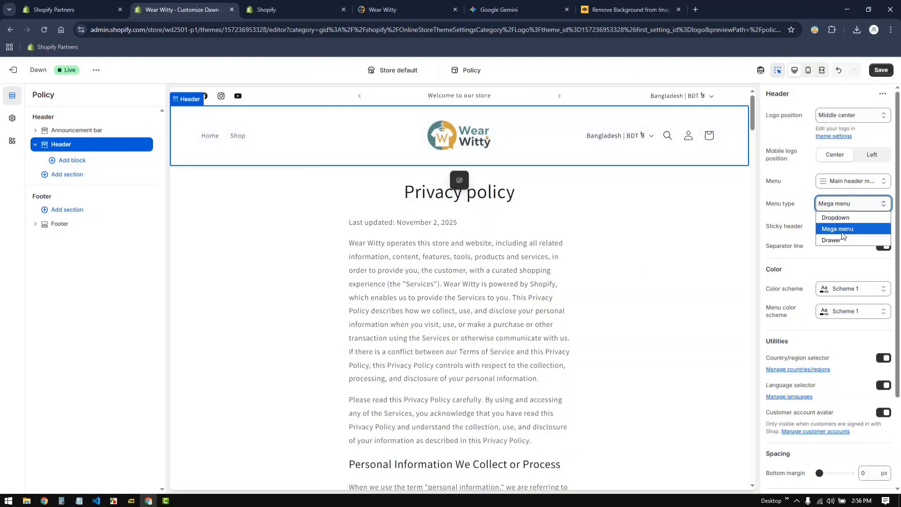
Step: Check which blocks and app blocks are available to add to the Header section
left_click(72, 160)
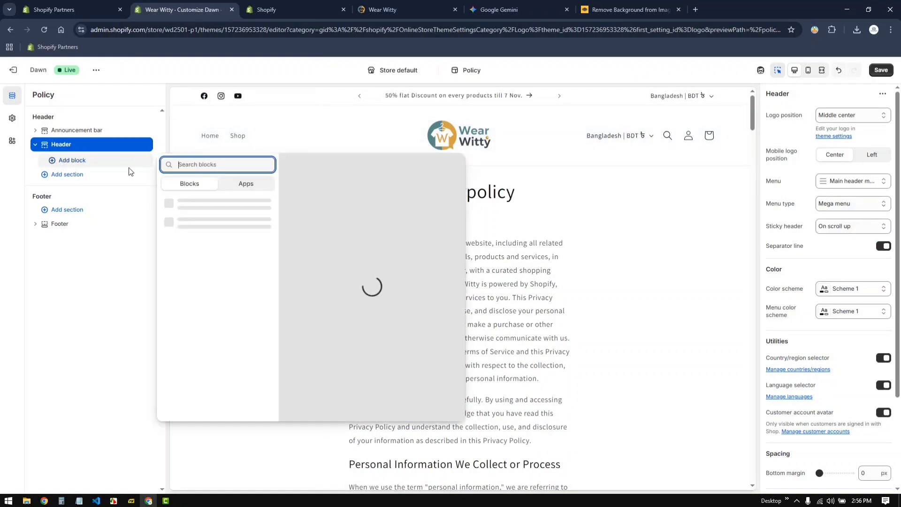
left_click(245, 185)
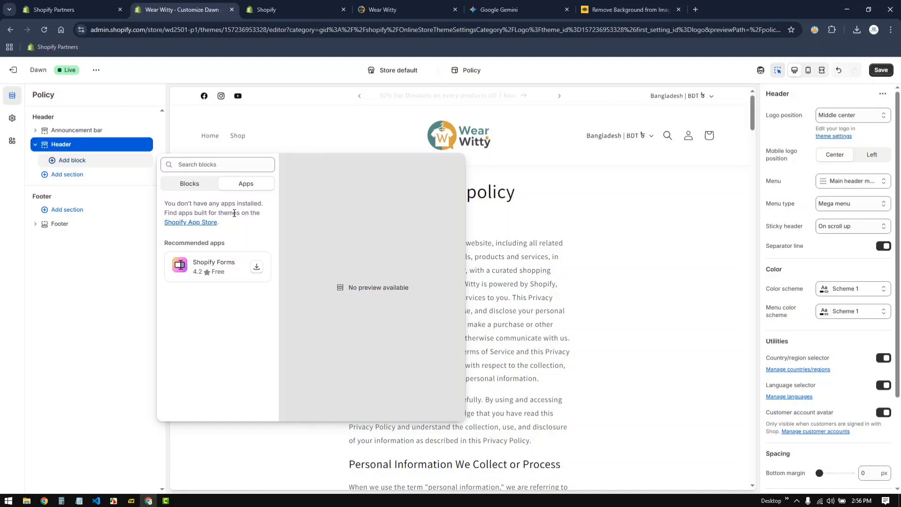
left_click(184, 182)
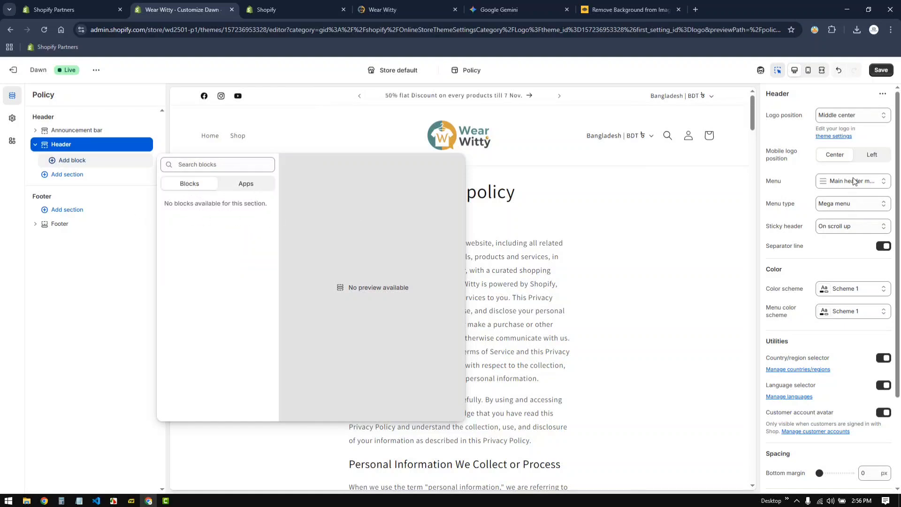
left_click(795, 185)
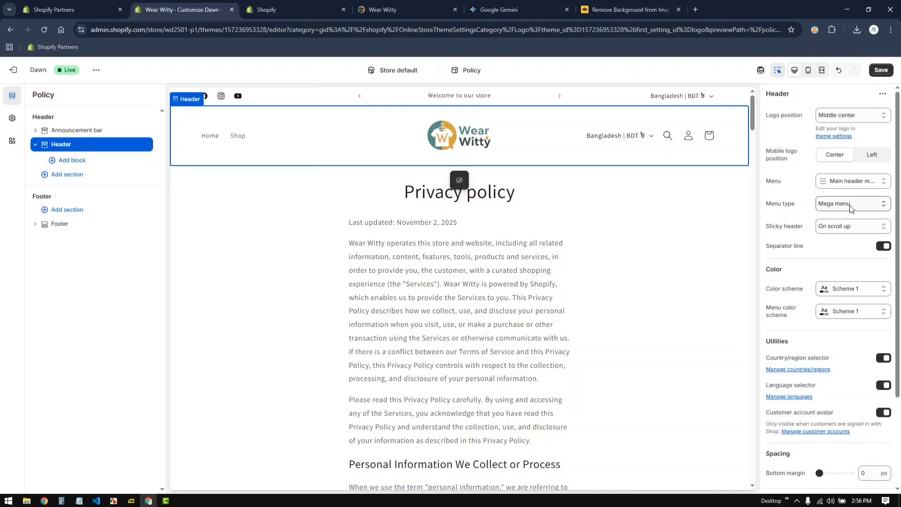
left_click(66, 161)
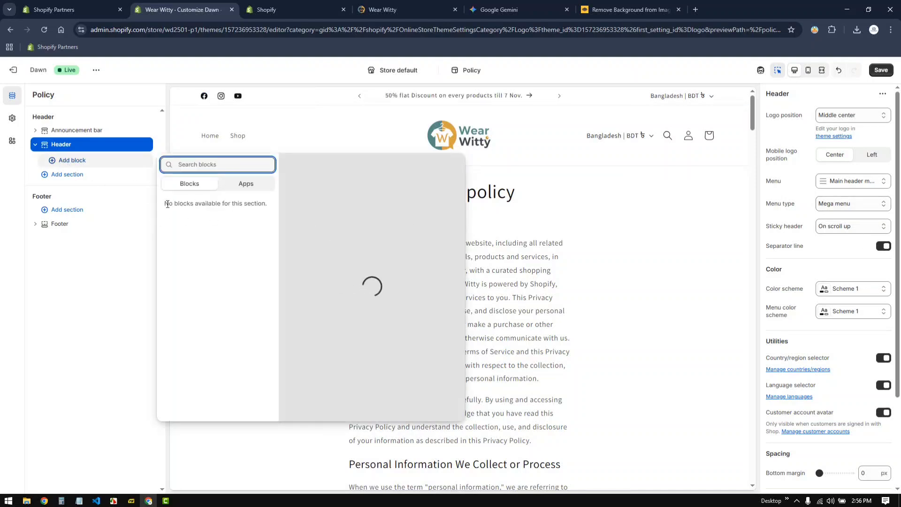
left_click_drag(168, 204, 272, 207)
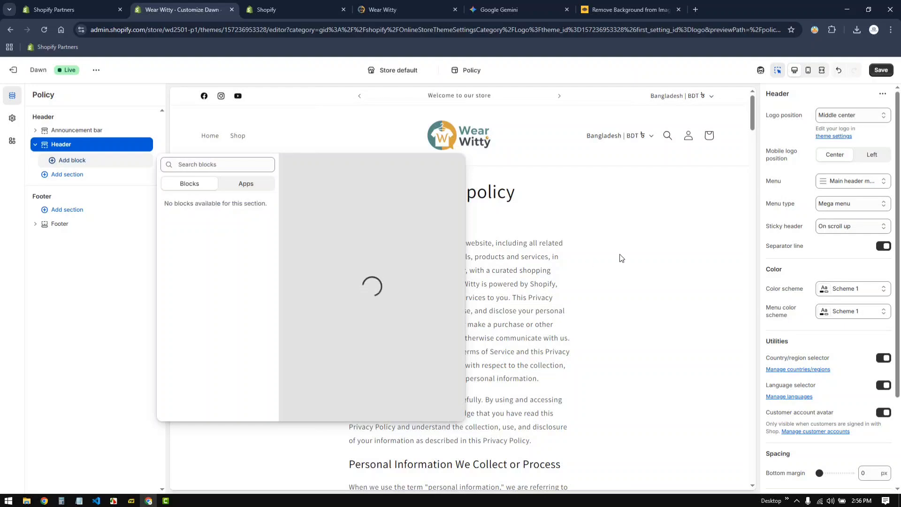
left_click(663, 241)
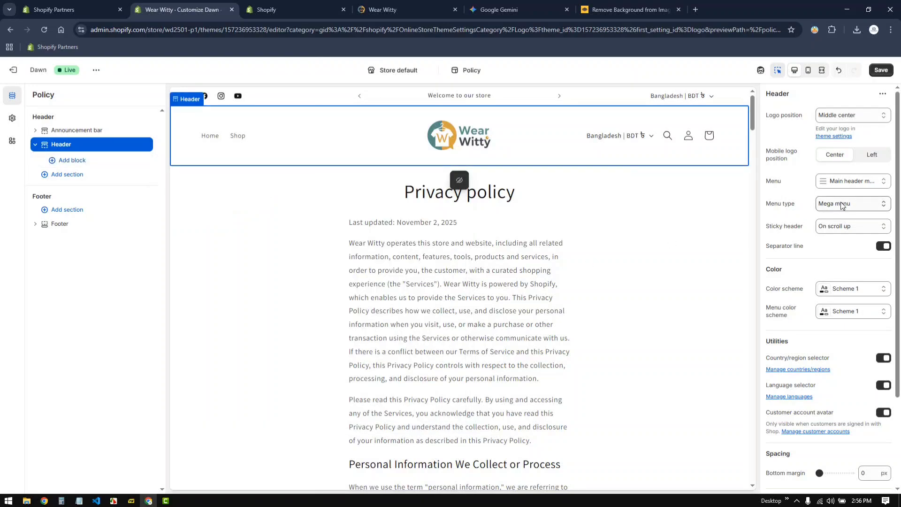
Step: Review the sticky header options and examine how the On scroll up setting behaves in the Privacy policy page preview
left_click(839, 229)
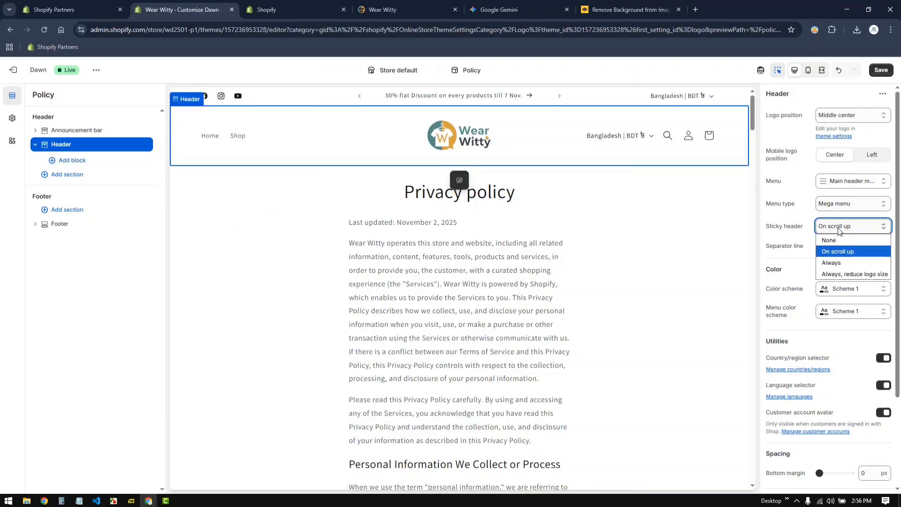
left_click(845, 231)
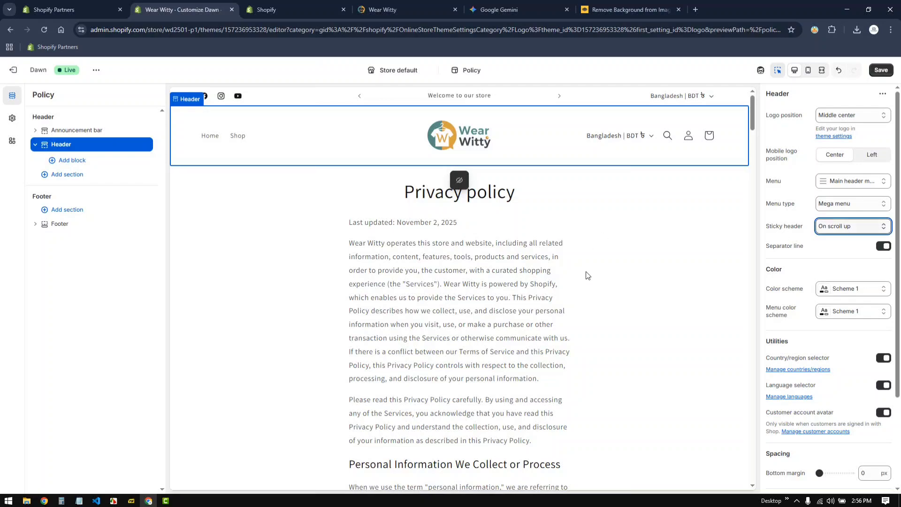
scroll(596, 305, "down", 10)
scroll(604, 331, "down", 5)
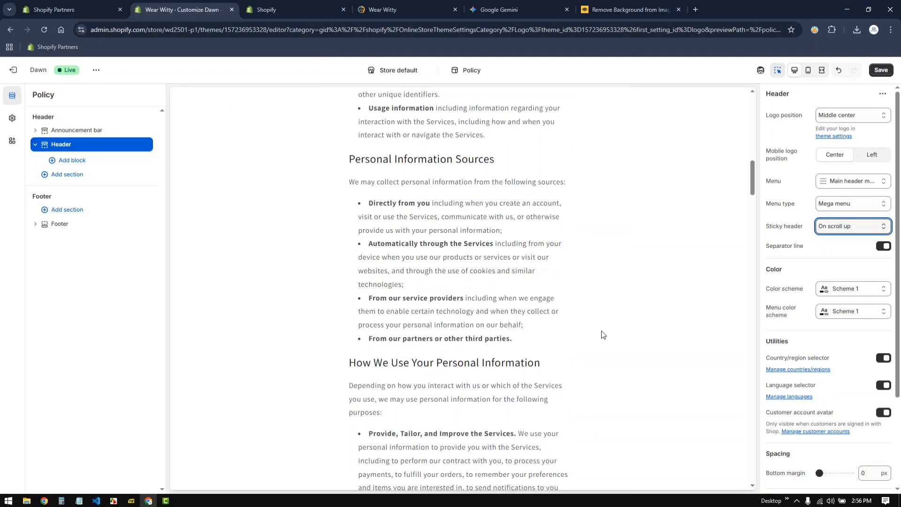
scroll(605, 333, "up", 5)
scroll(605, 335, "down", 15)
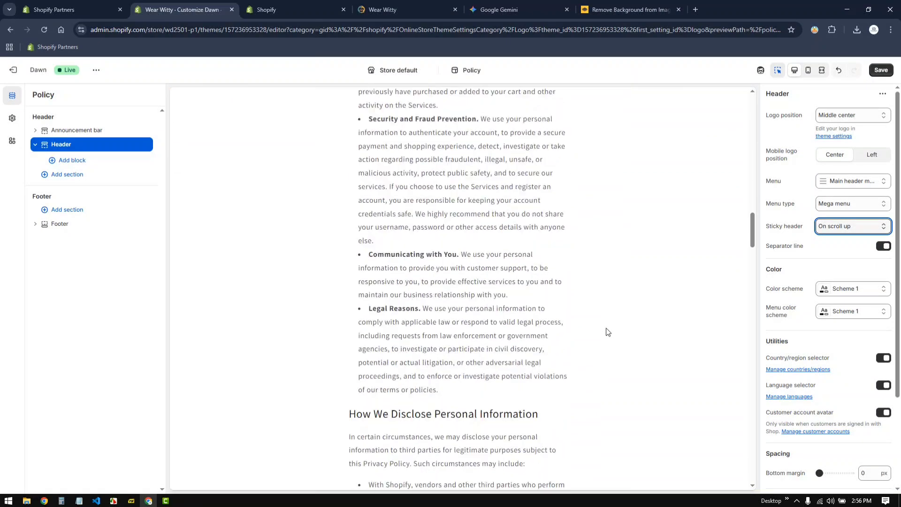
scroll(589, 355, "up", 3)
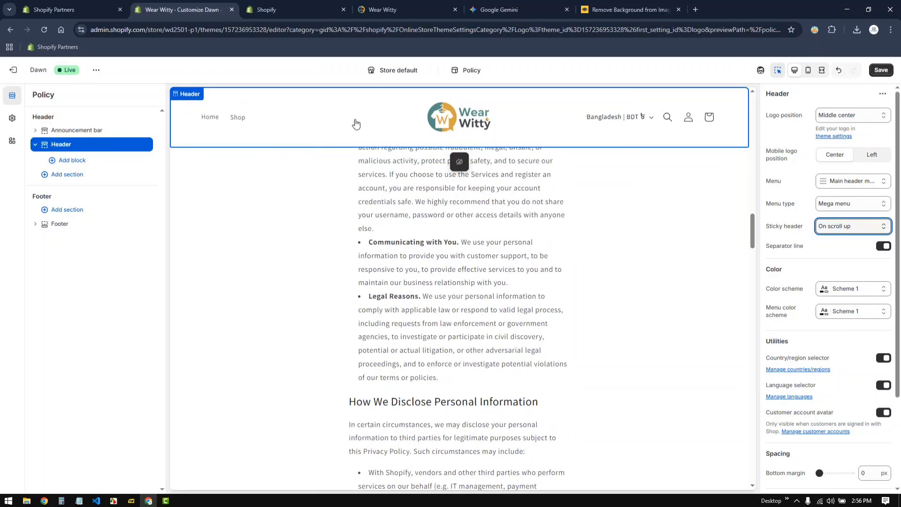
Step: Set the sticky header to Always and check its behaviour further down the Privacy policy page
left_click(843, 227)
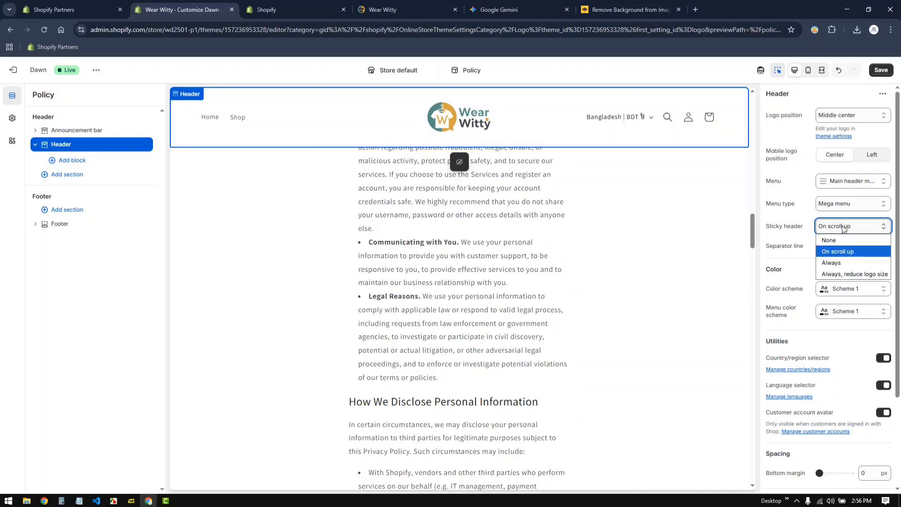
left_click(831, 262)
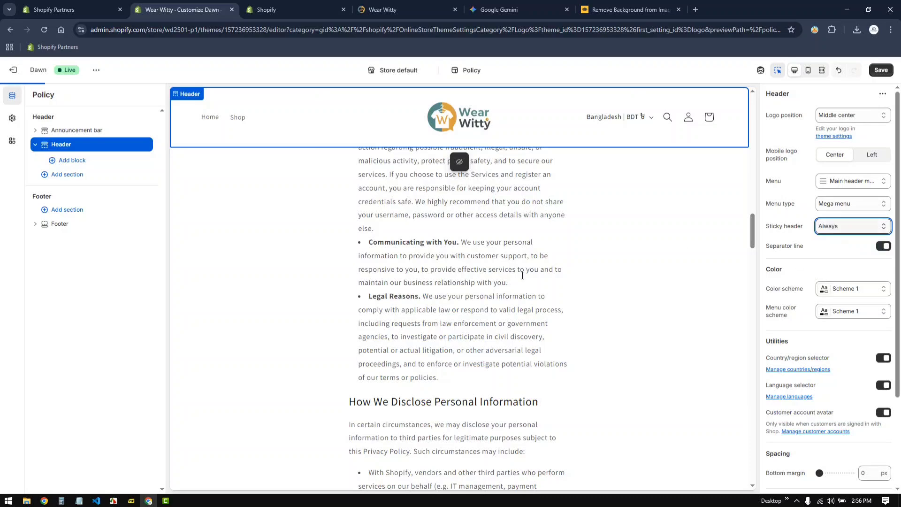
scroll(569, 352, "down", 20)
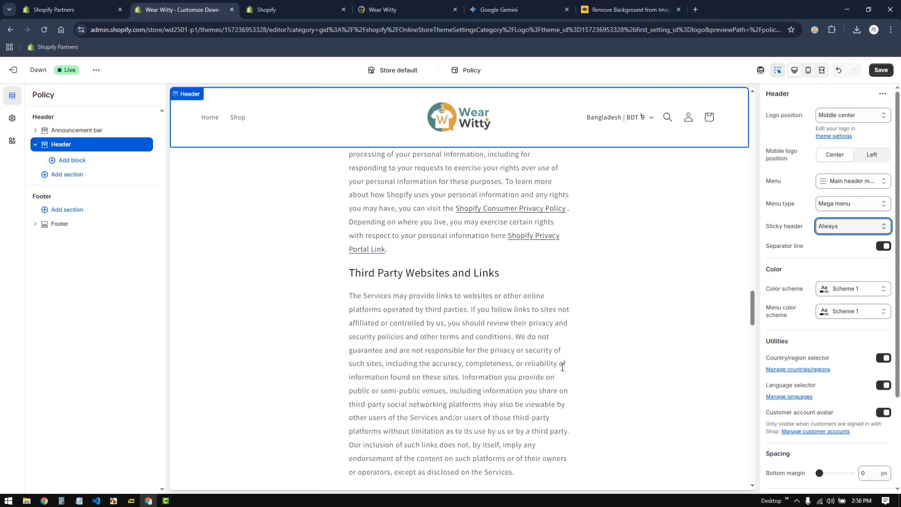
Step: Set the sticky header to "Always, reduce logo size", check its behaviour along the Privacy policy page, and save the theme
scroll(564, 366, "up", 19)
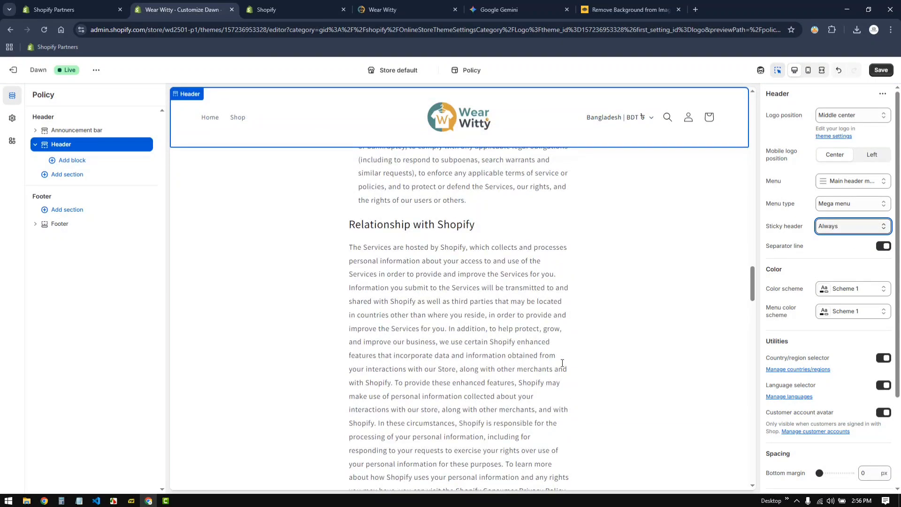
left_click(831, 227)
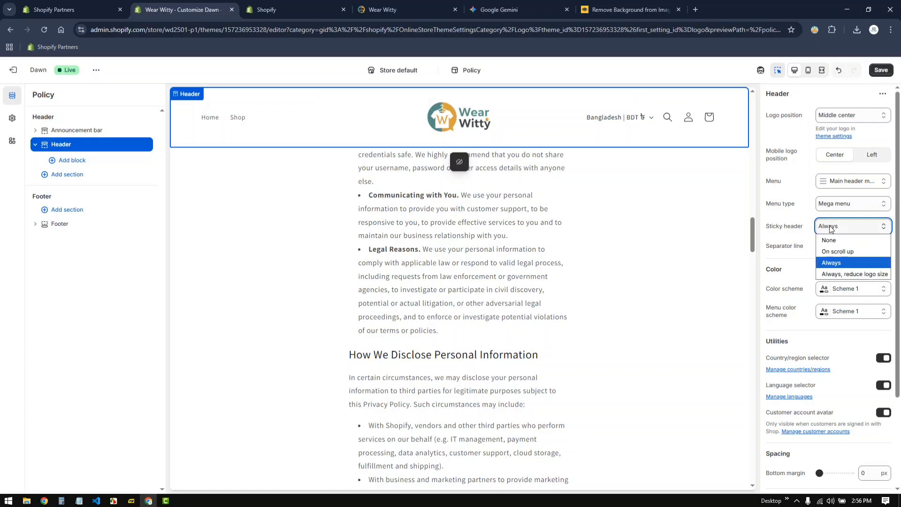
left_click(864, 277)
scroll(570, 256, "down", 1)
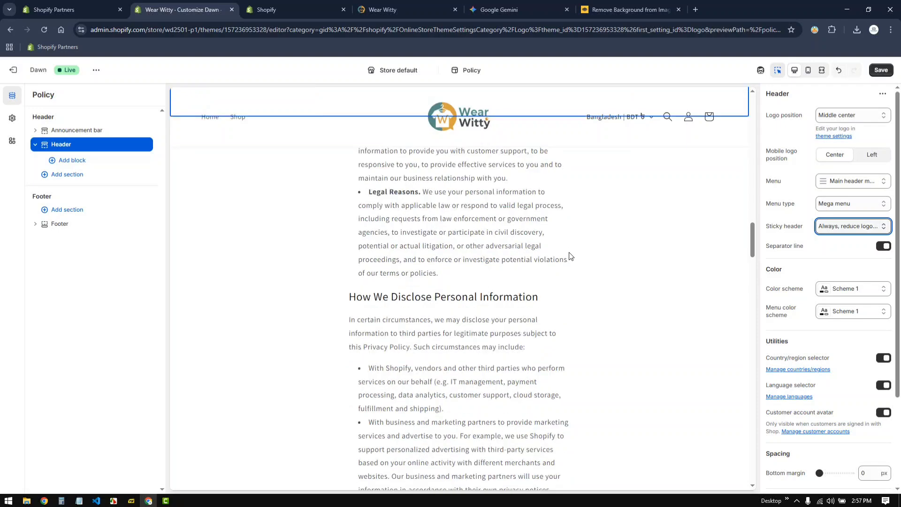
scroll(570, 255, "down", 8)
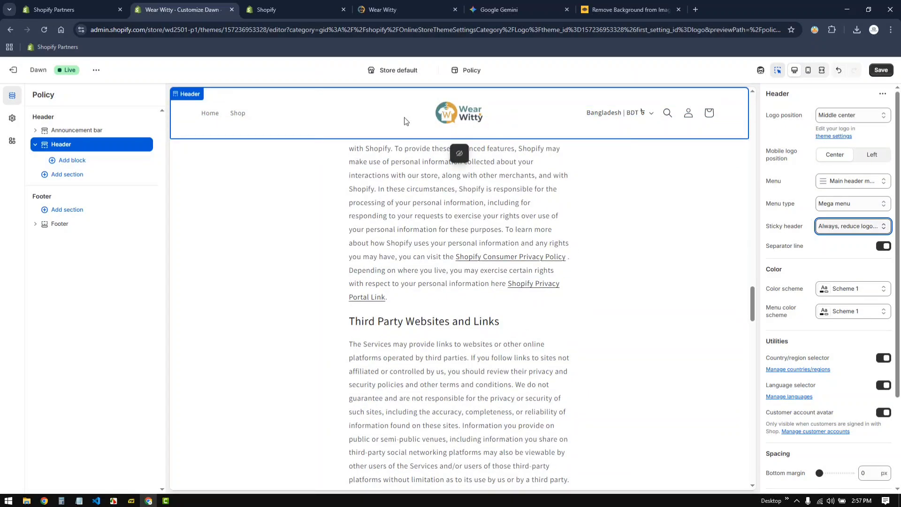
scroll(566, 290, "up", 15)
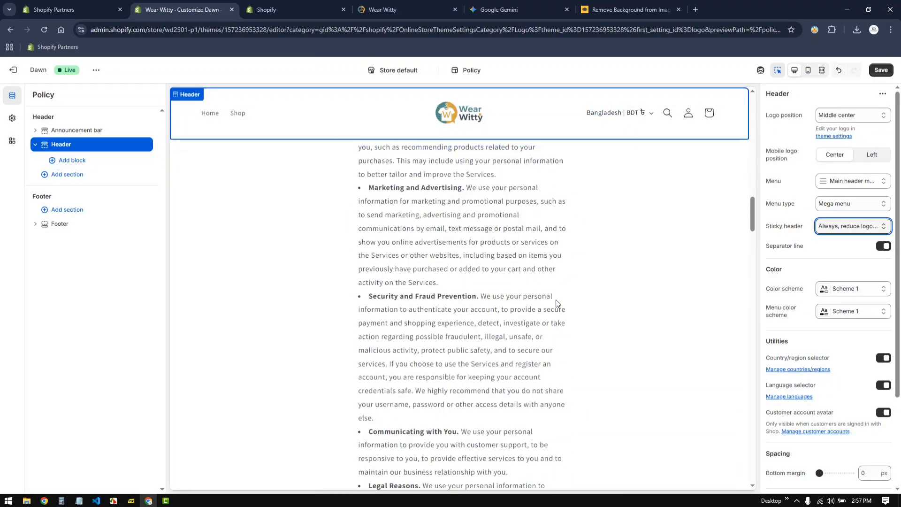
scroll(557, 300, "up", 6)
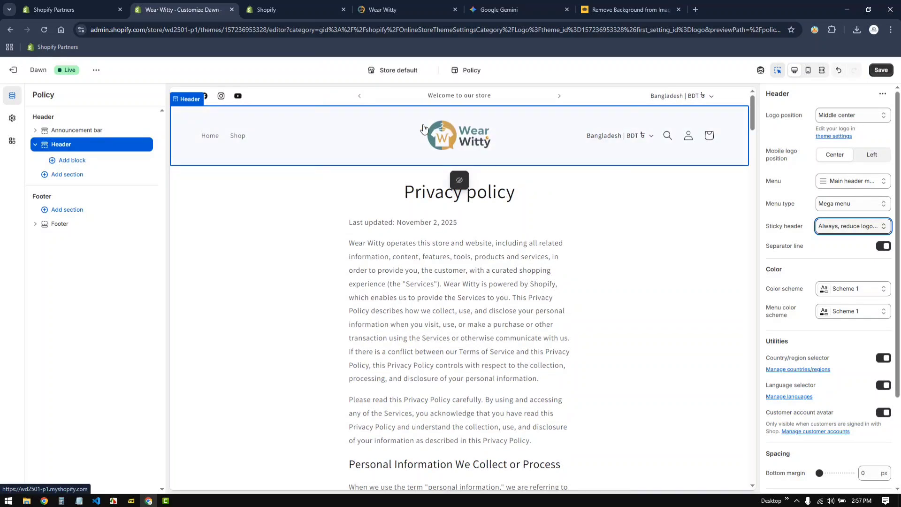
left_click(879, 71)
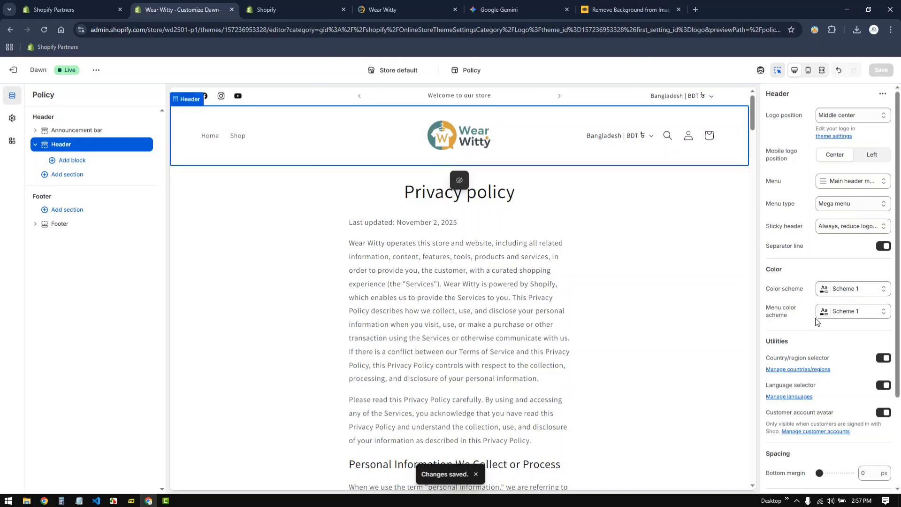
Step: Switch the editor to the Home page template and remove its Image banner section
scroll(815, 325, "down", 3)
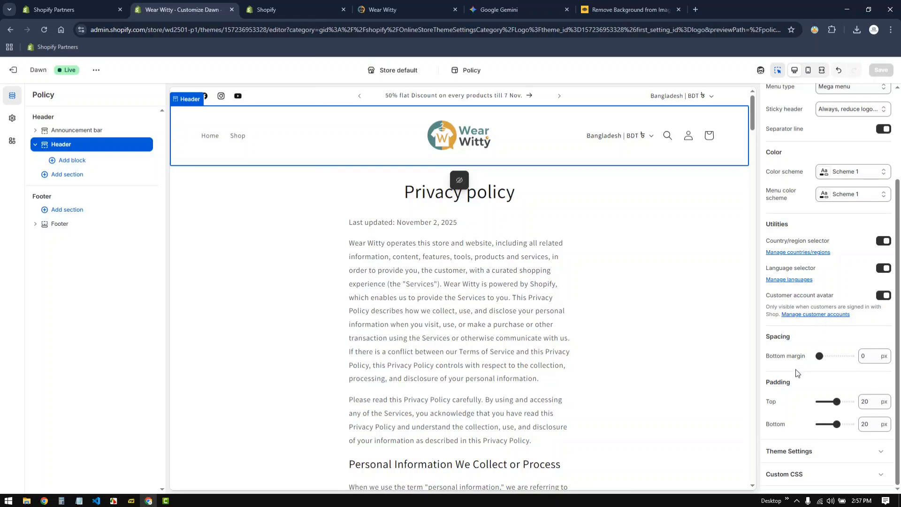
scroll(797, 387, "up", 3)
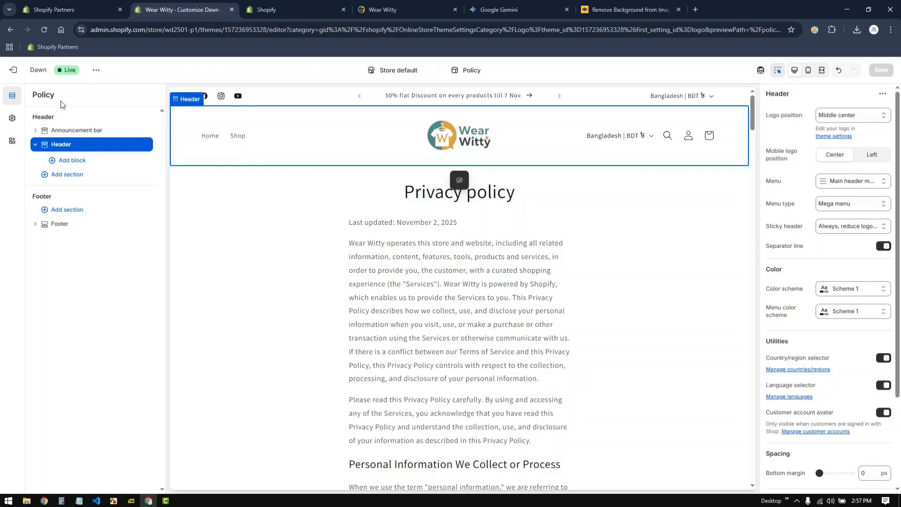
double_click(49, 94)
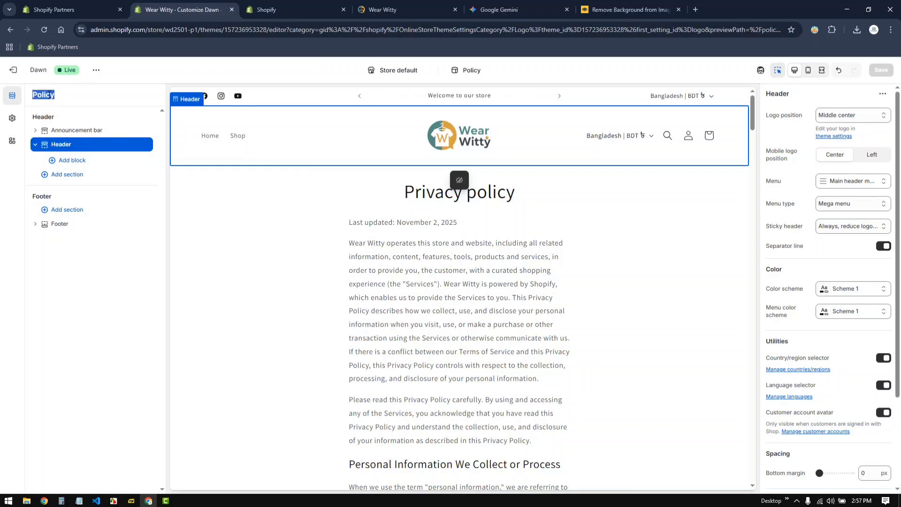
left_click(86, 97)
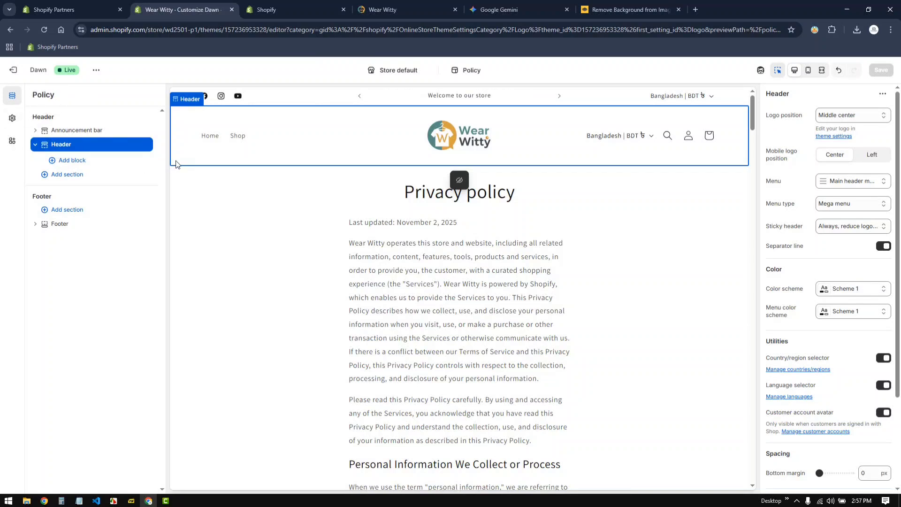
left_click(481, 71)
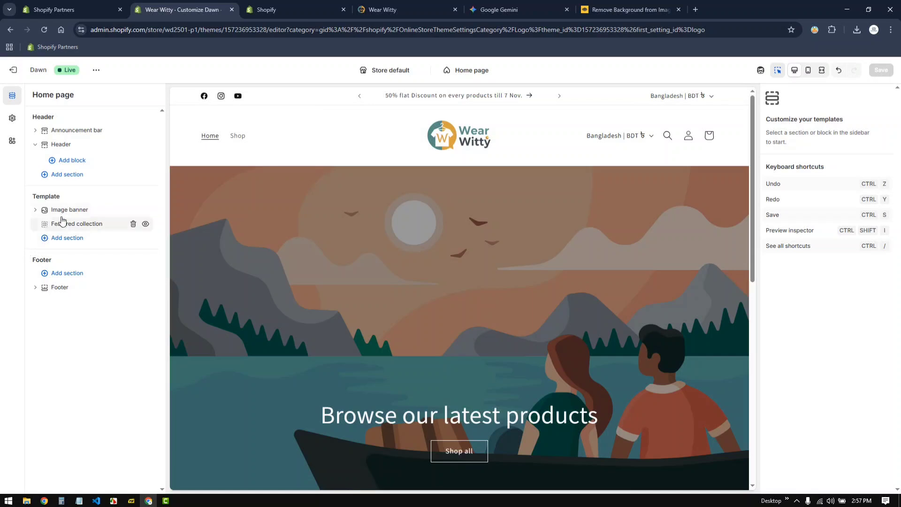
left_click(67, 211)
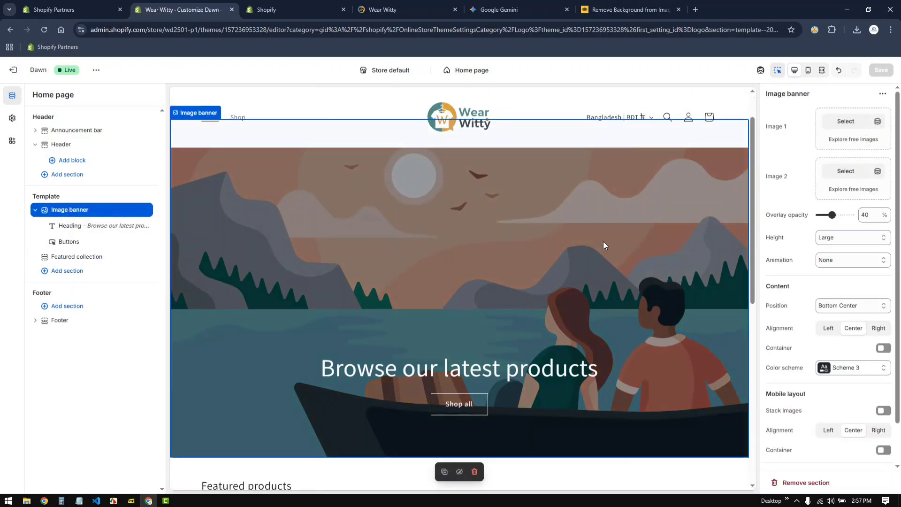
left_click(141, 209)
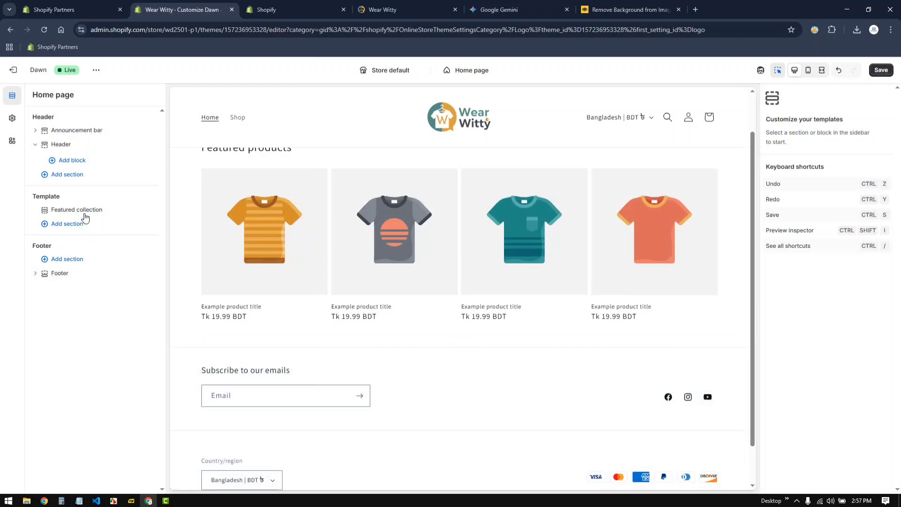
Step: Add a Slideshow section to the Home page template and remove the Featured collection section
left_click(121, 210)
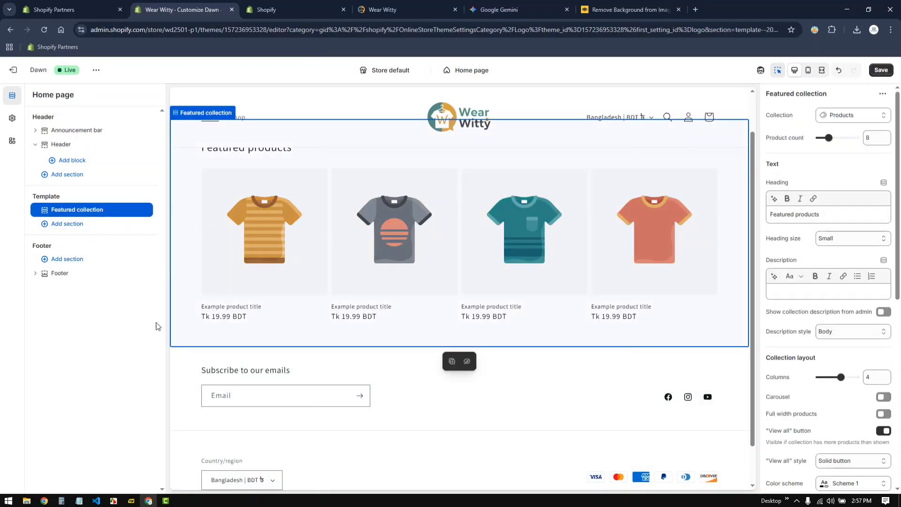
left_click(65, 225)
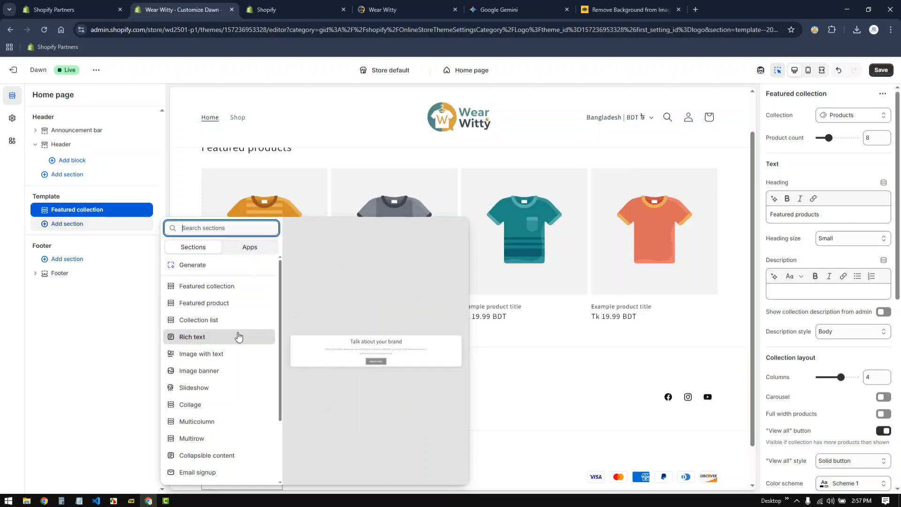
left_click(219, 389)
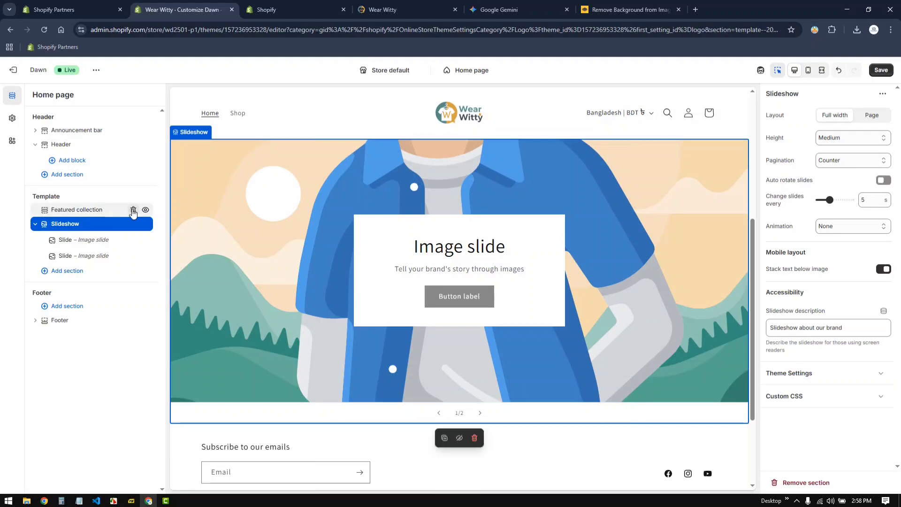
left_click(145, 209)
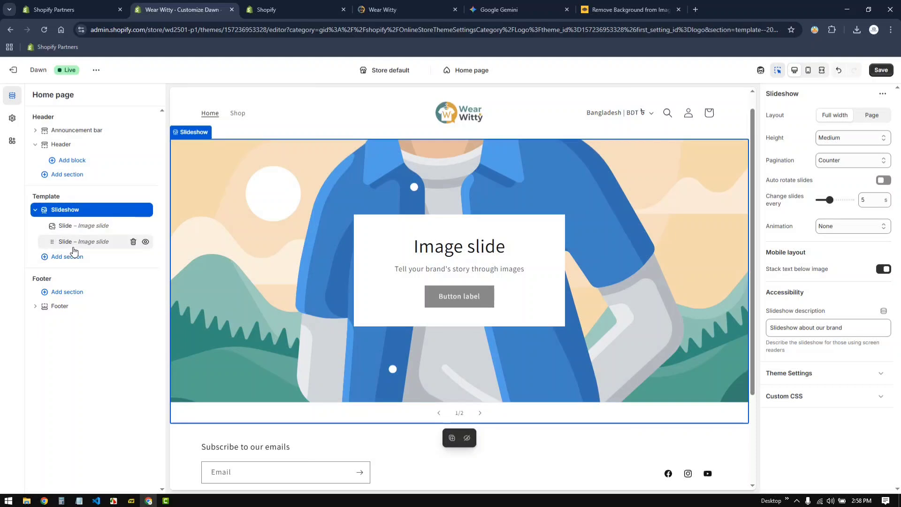
Step: Open the image selection for the slideshow's first slide and look over its search, view and filter options
left_click(86, 226)
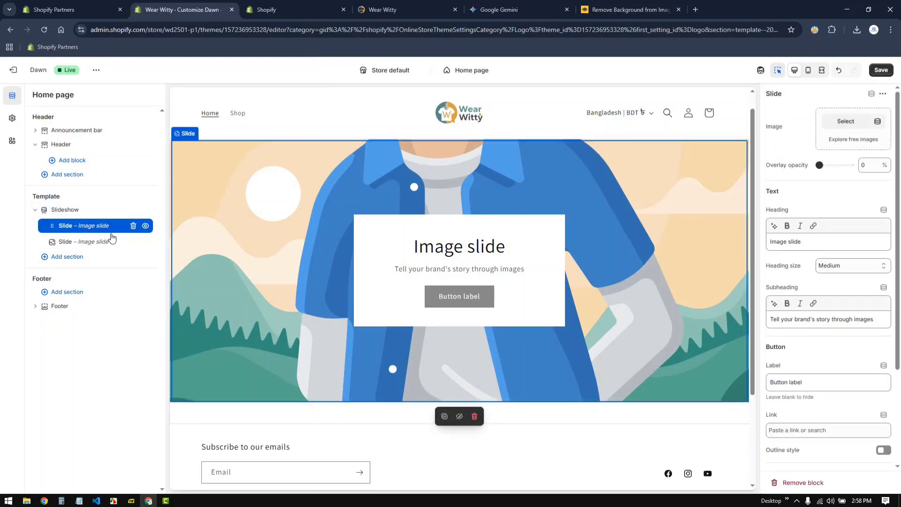
left_click(843, 121)
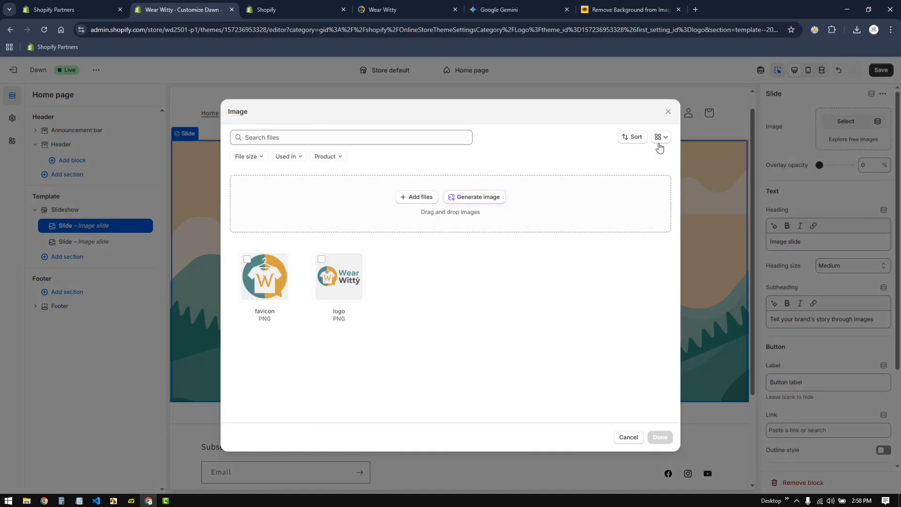
left_click(245, 140)
left_click(381, 340)
left_click(665, 137)
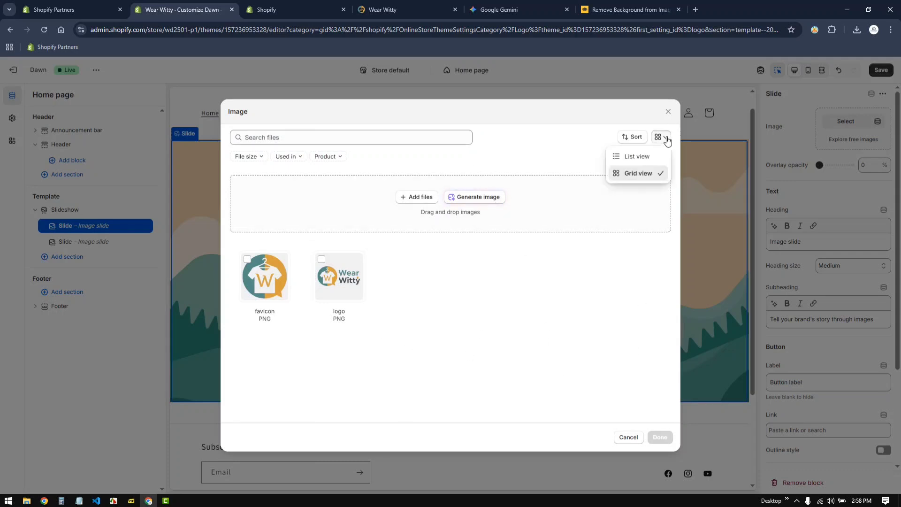
left_click(666, 139)
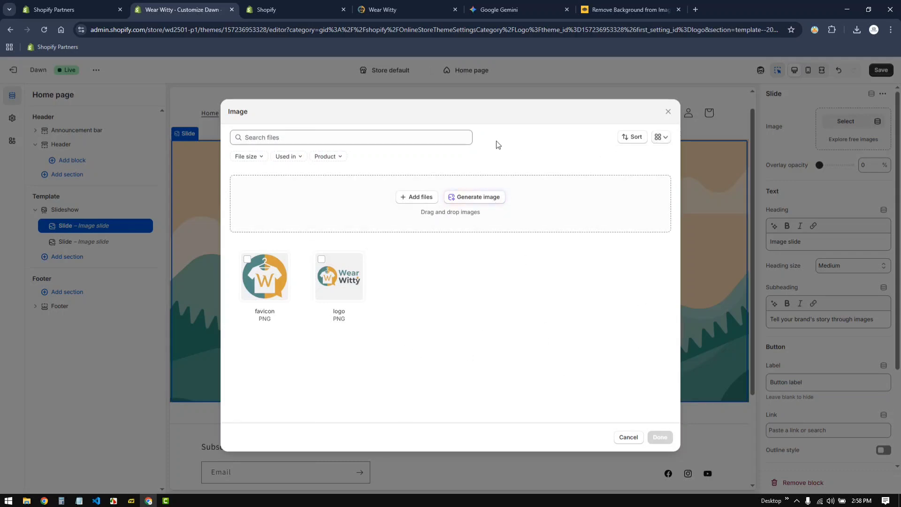
left_click(287, 160)
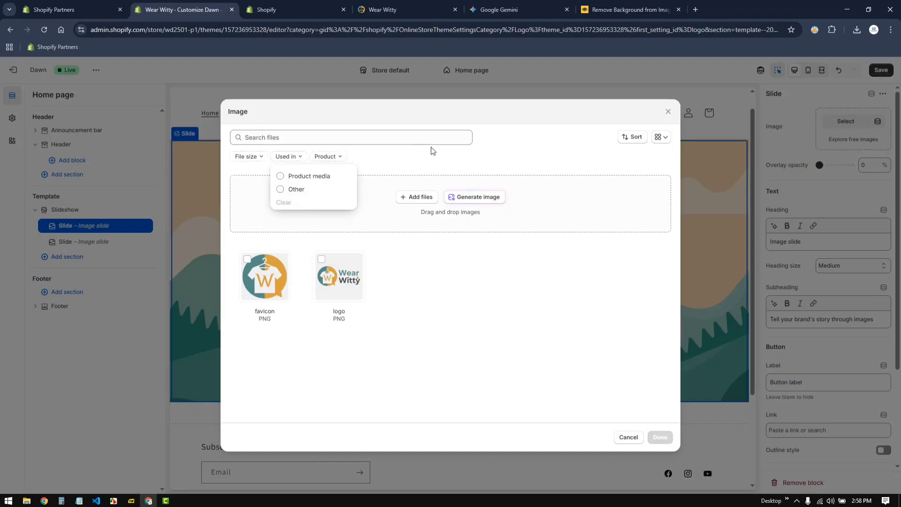
left_click(268, 140)
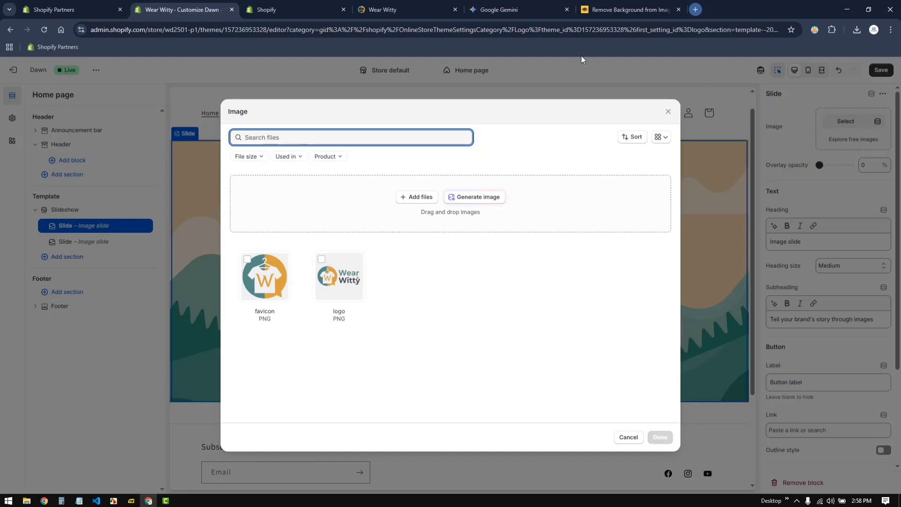
Step: Search the web for Unsplash in a new browser tab and open the Unsplash website
key("ctrl+t")
type("u")
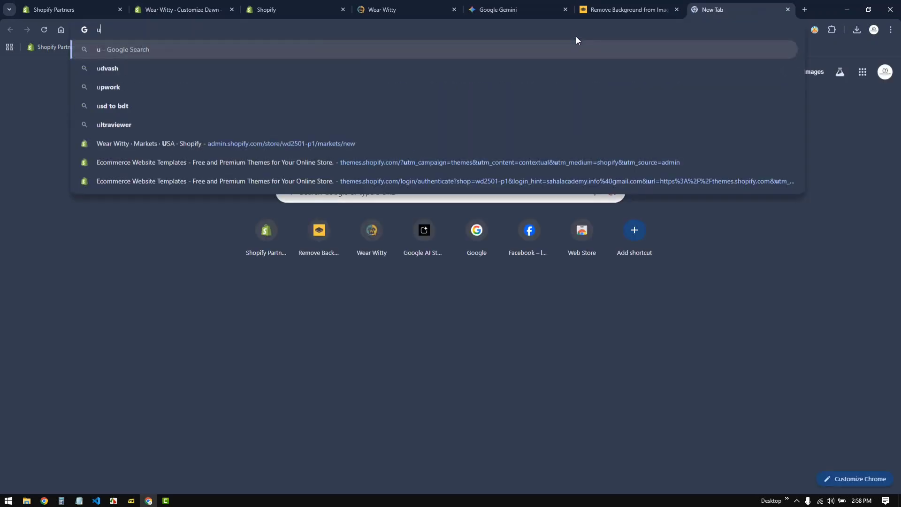
type("nplush")
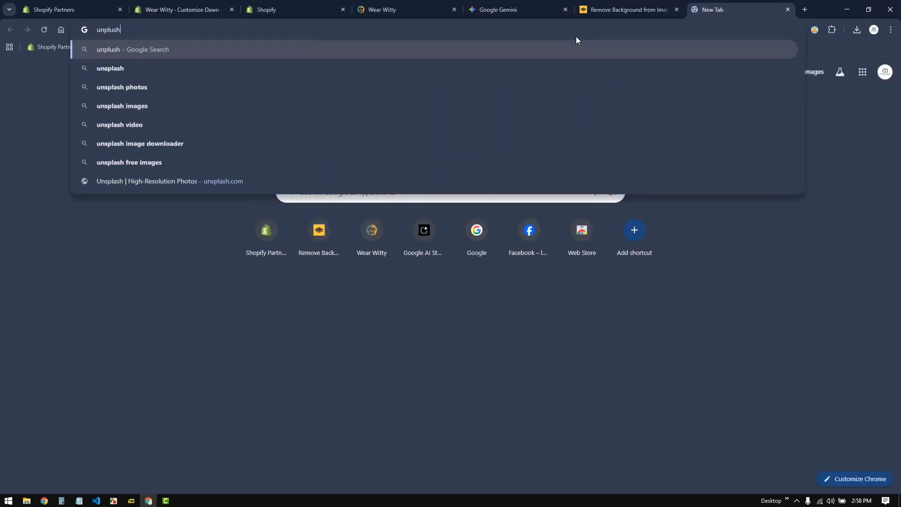
key("Return")
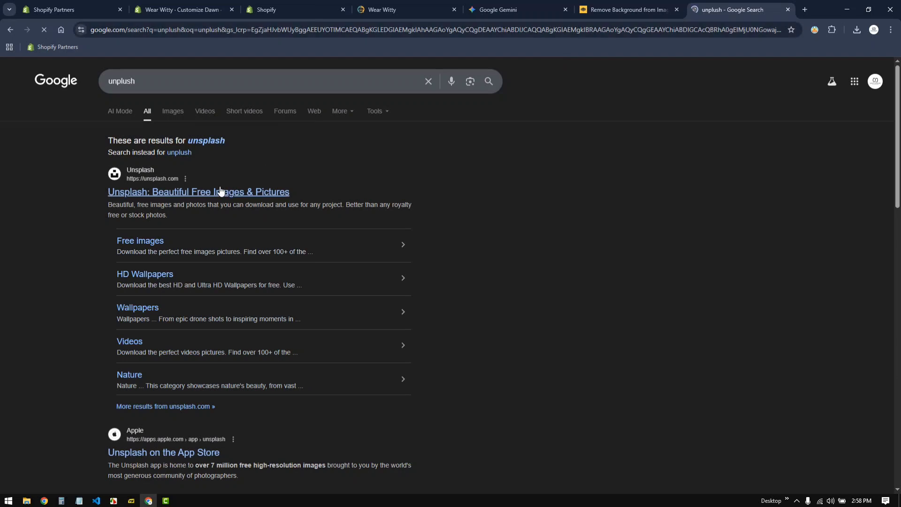
left_click(280, 192)
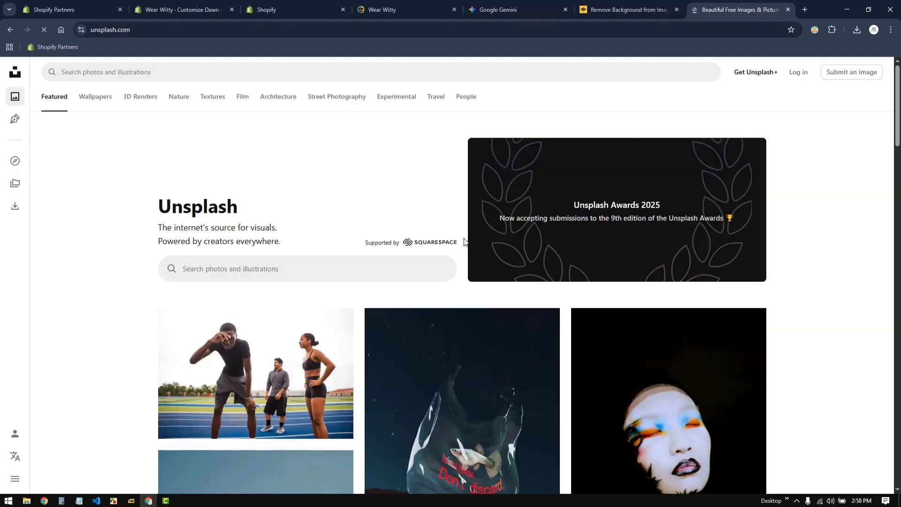
scroll(420, 385, "down", 6)
scroll(420, 389, "up", 6)
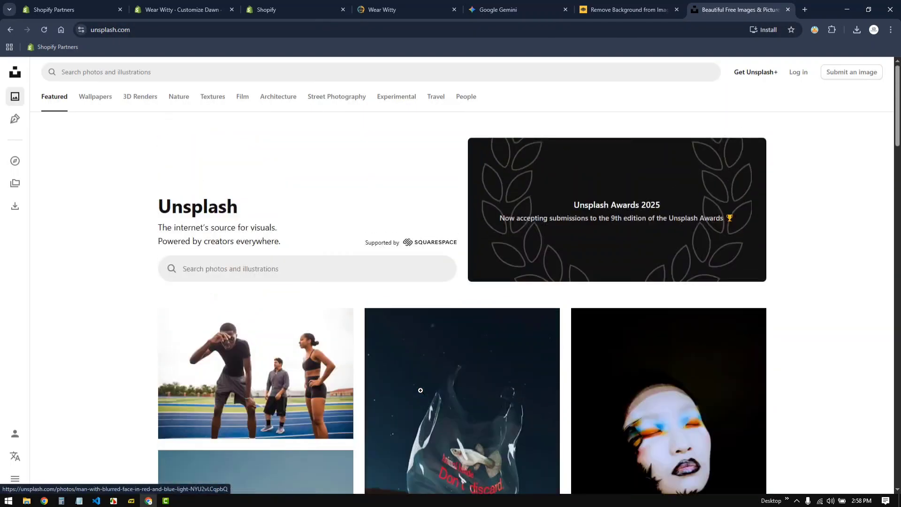
Step: Search Unsplash for "witty" and filter the photos to Landscape orientation and the Unsplash+ license
left_click(105, 72)
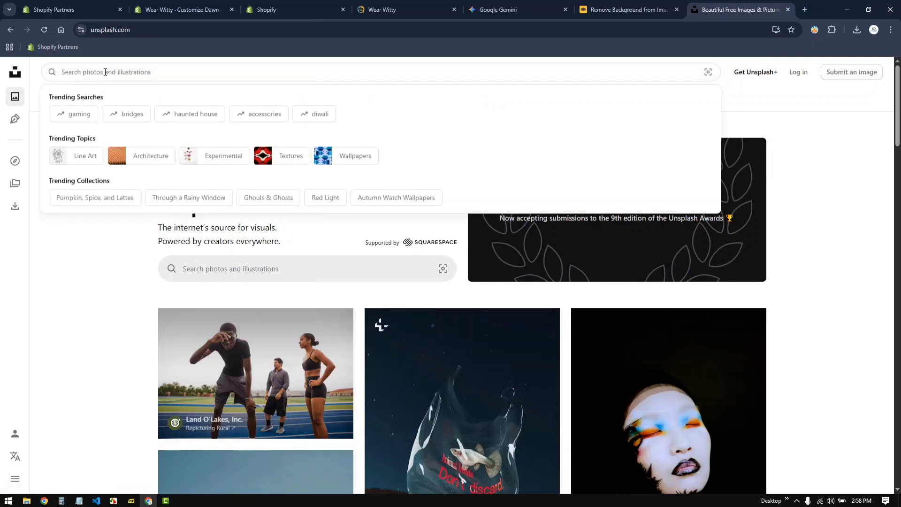
type("witty")
key("Return")
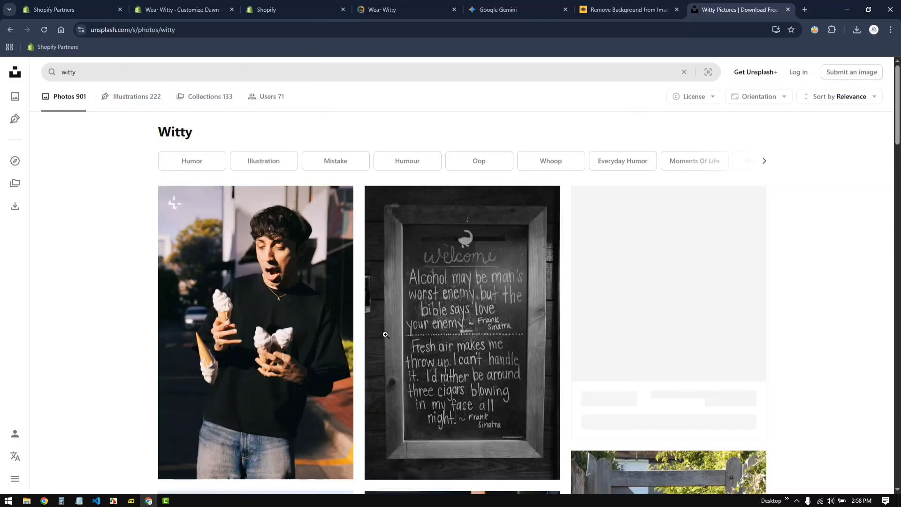
left_click(761, 99)
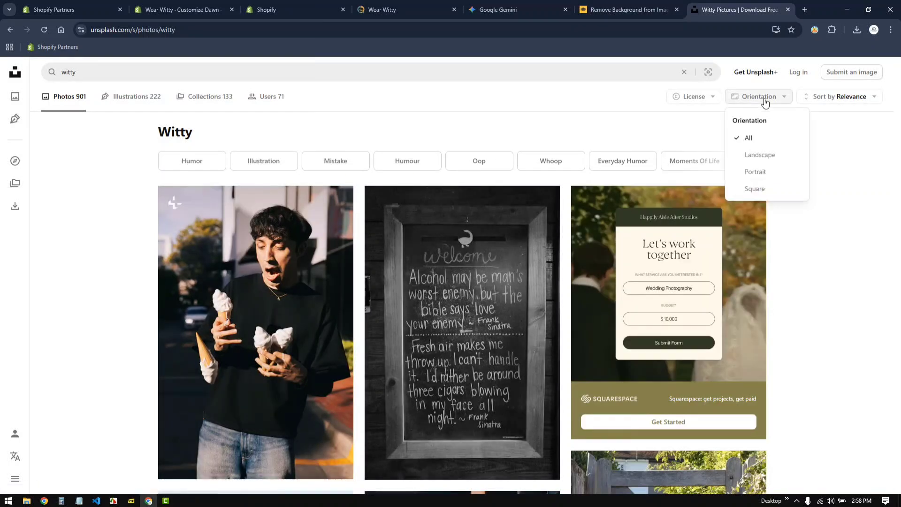
left_click(763, 155)
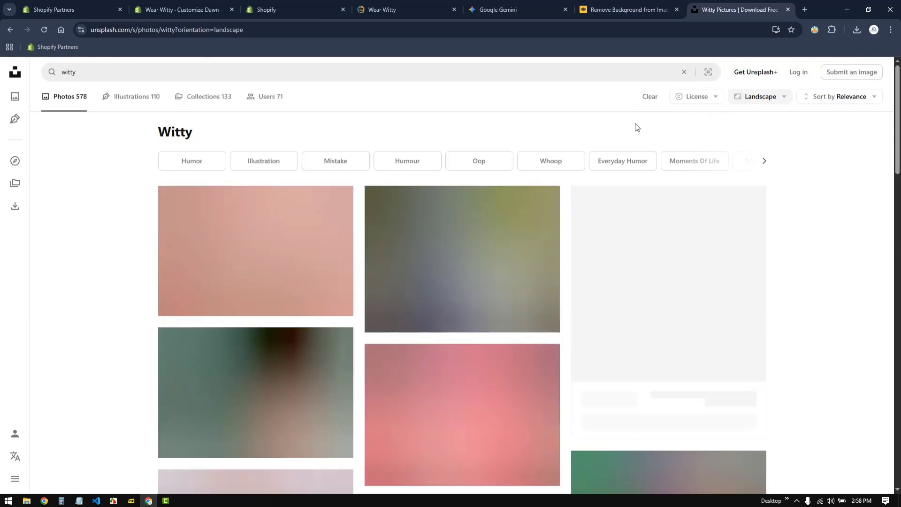
left_click(699, 97)
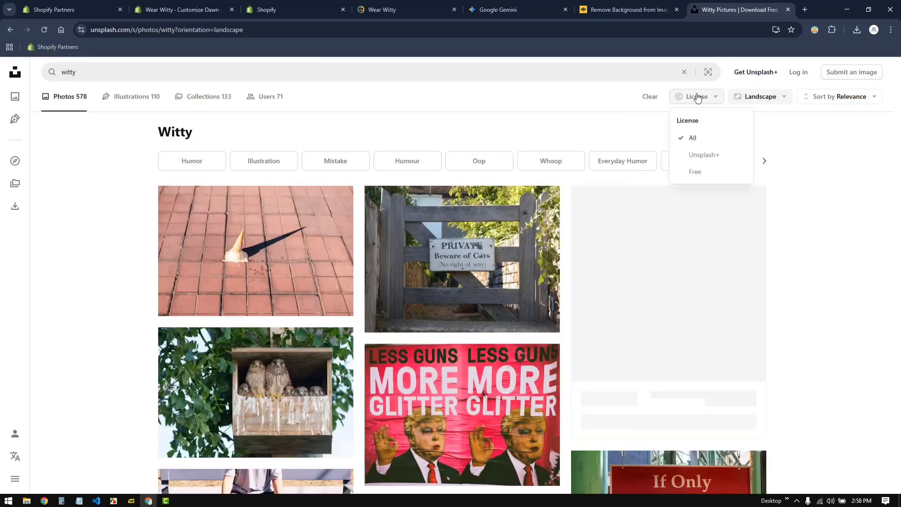
left_click(703, 154)
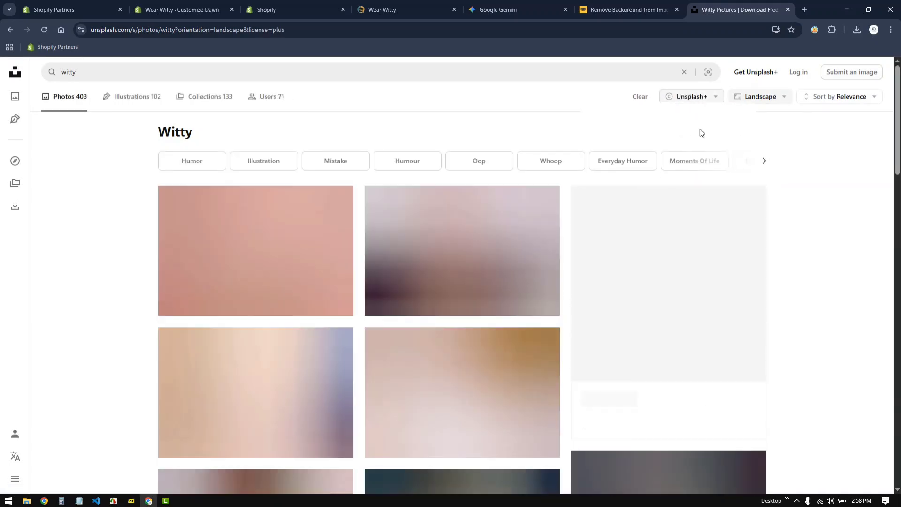
Step: Change the "witty" photo results to the Free license and download the photo of the grinning brown horse
left_click(692, 96)
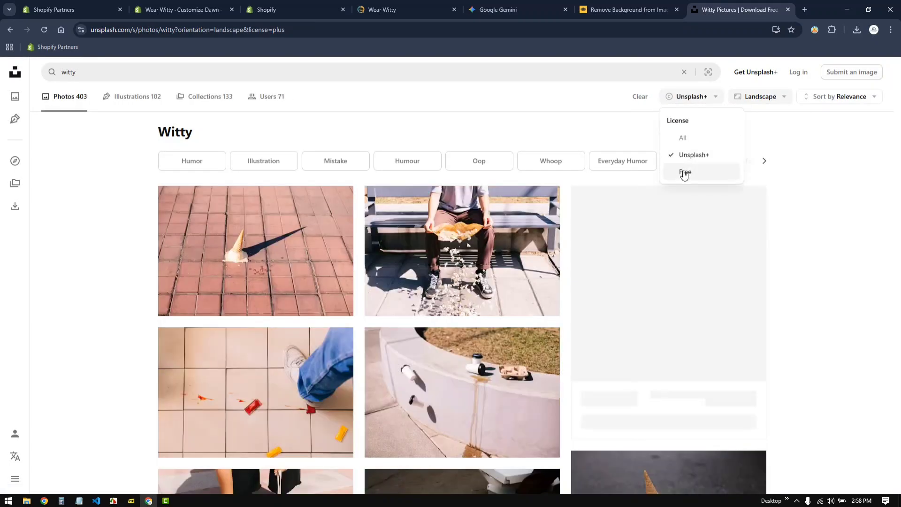
left_click(683, 173)
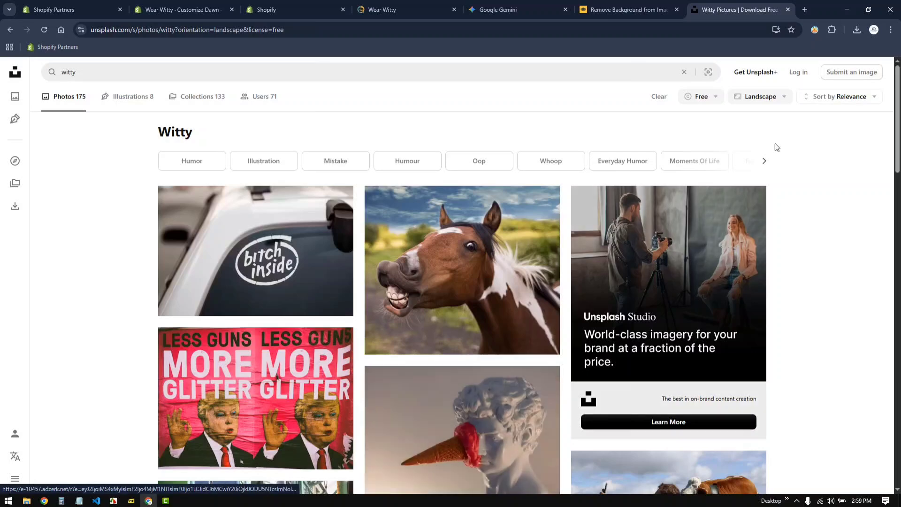
scroll(423, 441, "down", 6)
scroll(419, 450, "up", 2)
scroll(419, 451, "up", 1)
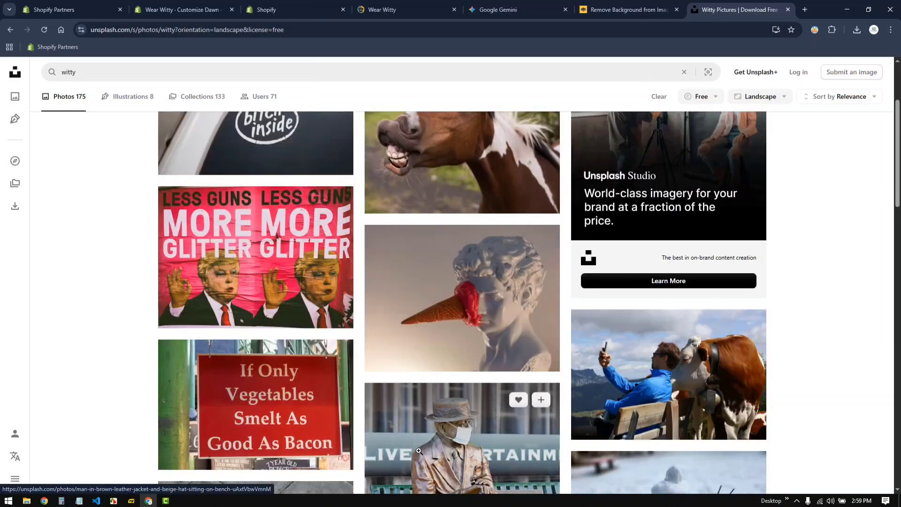
scroll(418, 451, "up", 3)
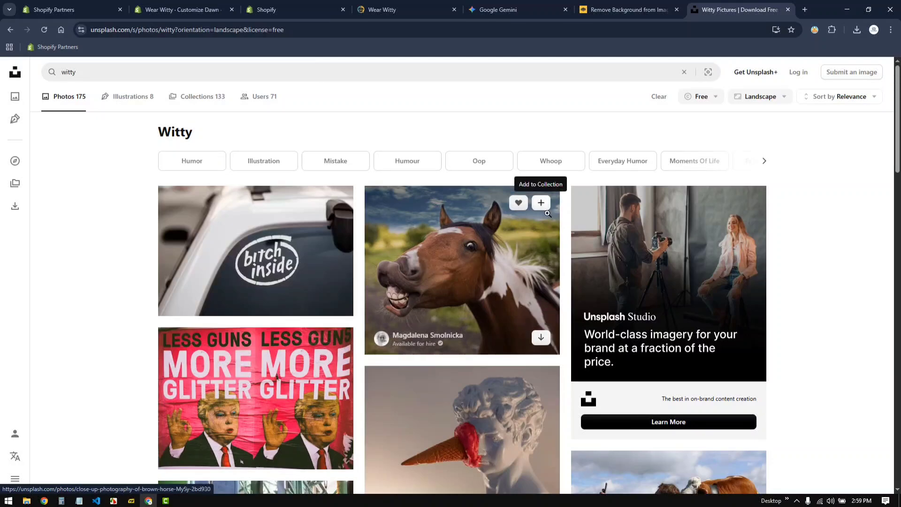
left_click(538, 343)
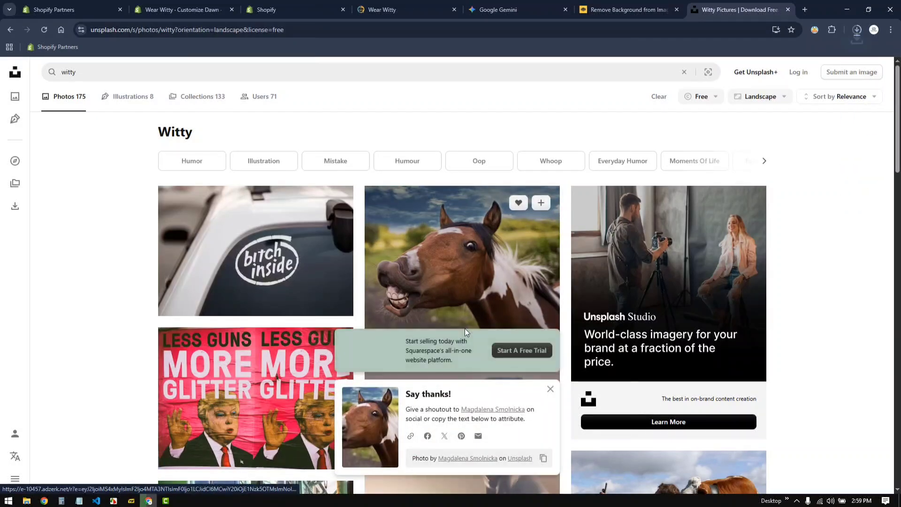
Step: Download the snowman photo and the "Keep Your Distance" pavement photo from the free results
scroll(486, 370, "down", 4)
scroll(486, 369, "down", 4)
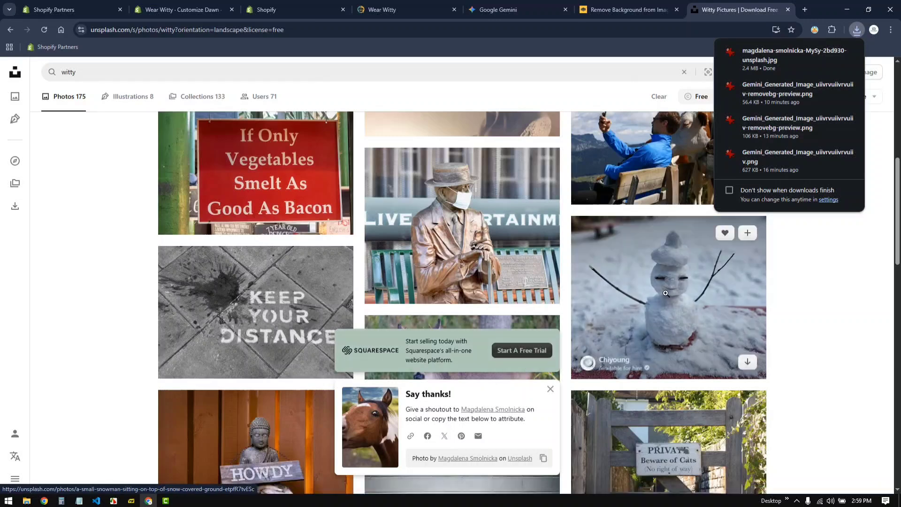
left_click(747, 361)
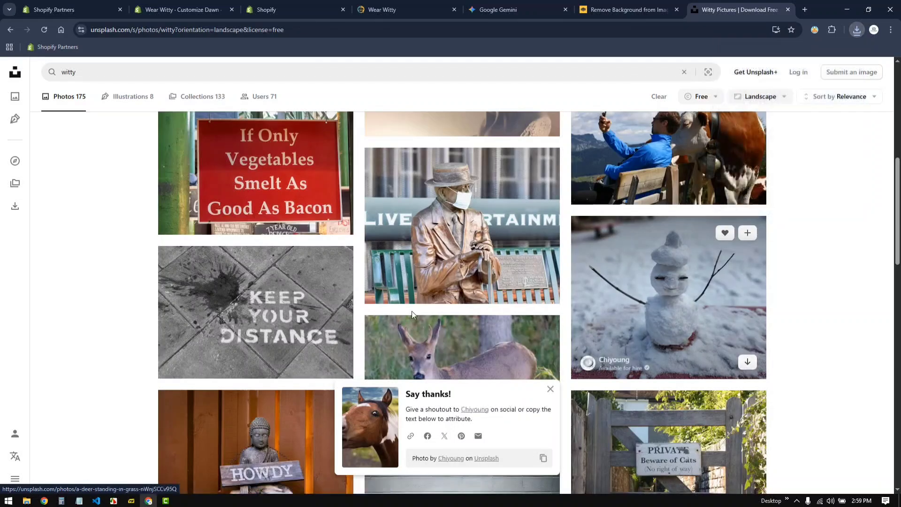
scroll(306, 358, "down", 3)
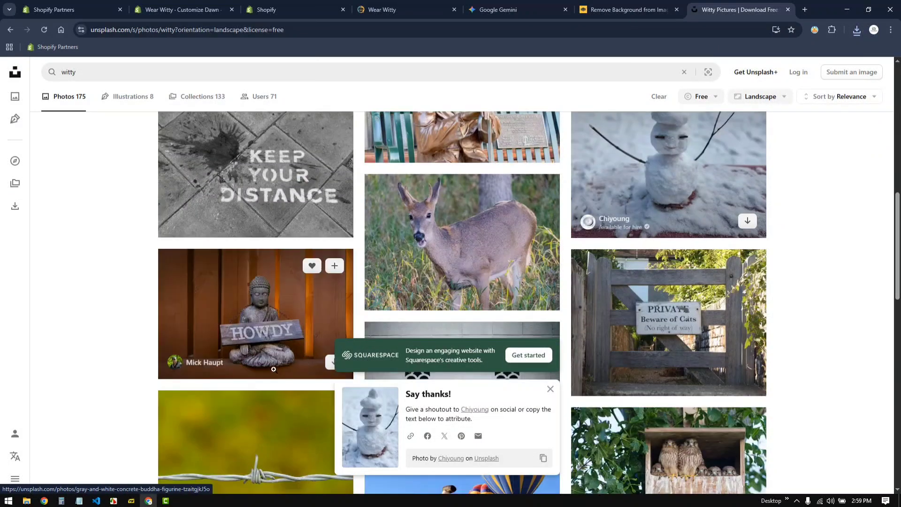
scroll(268, 366, "down", 2)
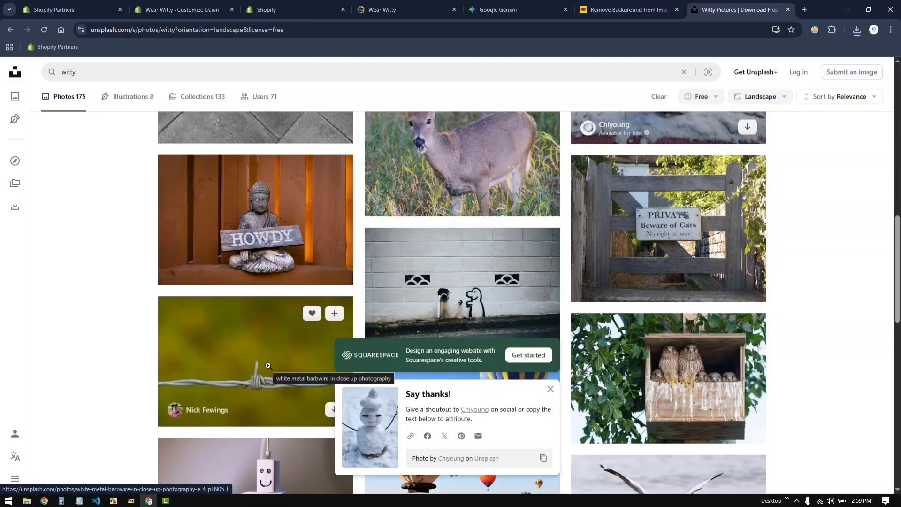
scroll(268, 365, "up", 4)
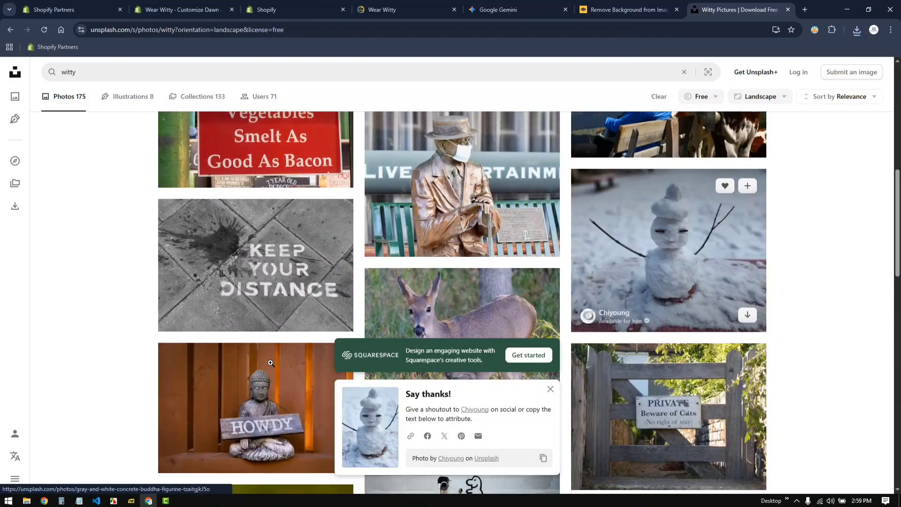
left_click(335, 314)
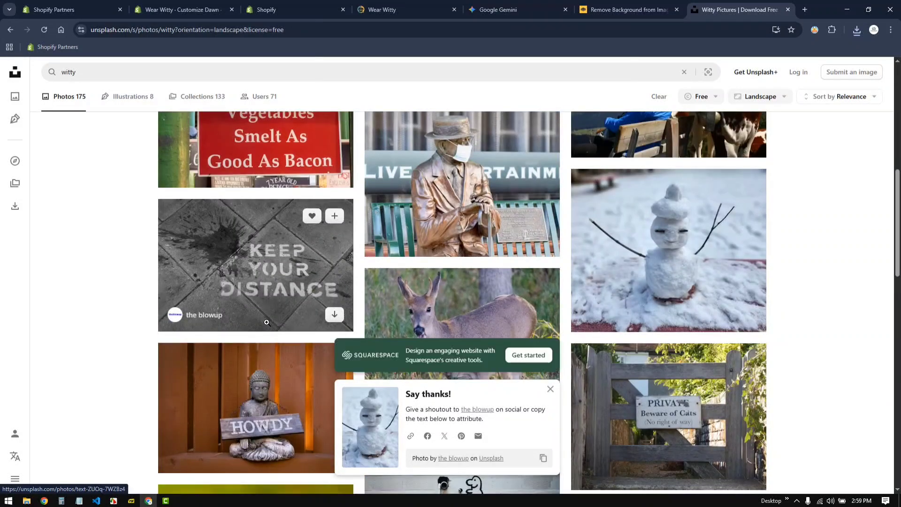
Step: Look through the remaining free "witty" photos for further slideshow image candidates
scroll(267, 322, "down", 4)
scroll(267, 322, "down", 8)
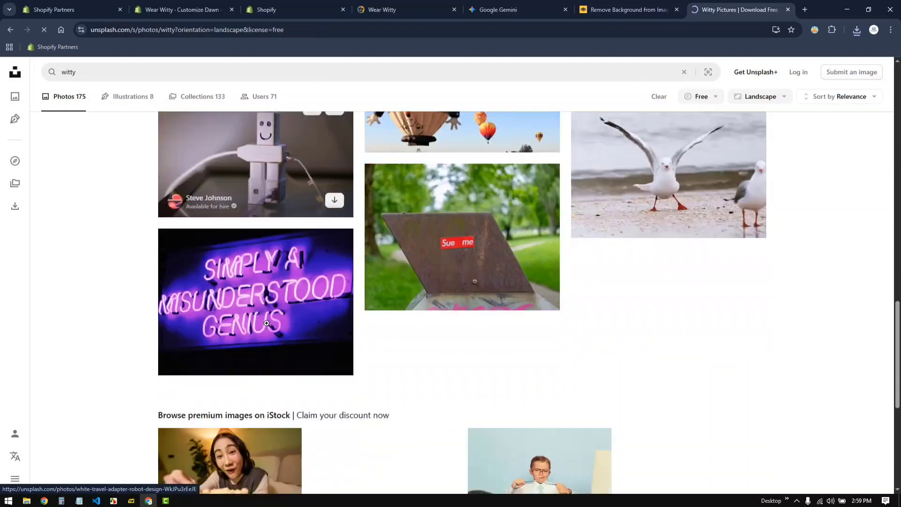
scroll(363, 345, "up", 4)
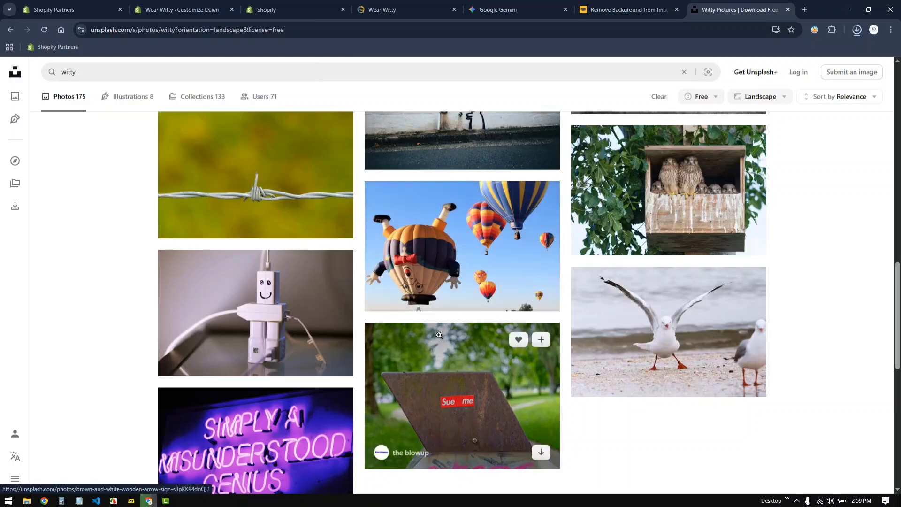
scroll(439, 339, "down", 5)
scroll(441, 341, "down", 5)
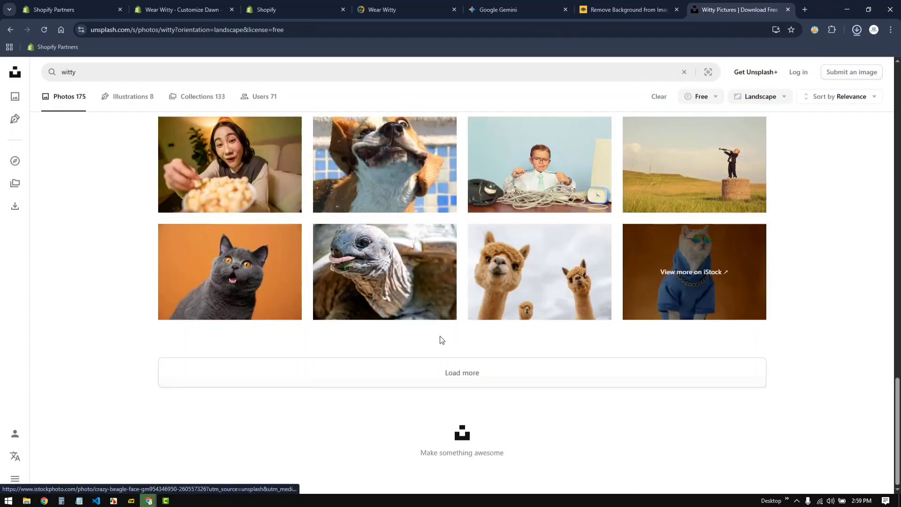
scroll(443, 337, "up", 15)
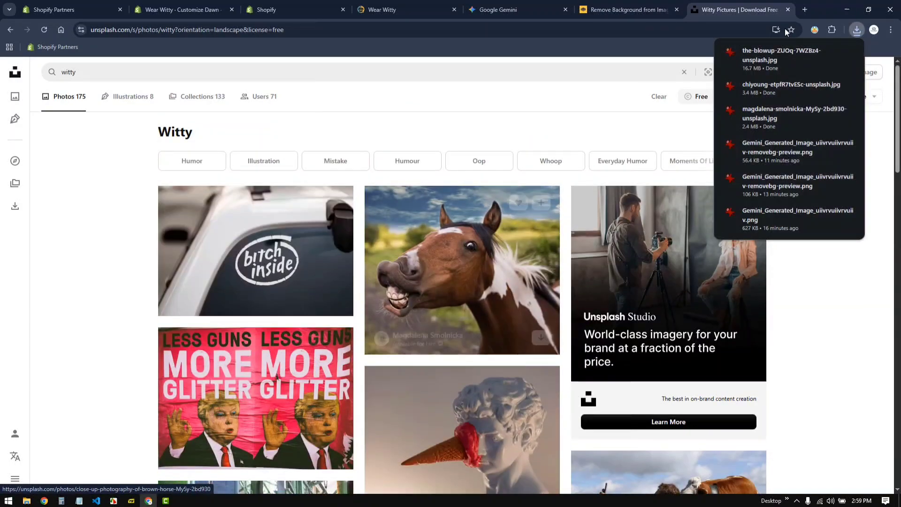
Step: Move the three downloaded Unsplash images from the Downloads folder to the banner folder of "10. Installing and customizing themes"
left_click(831, 53)
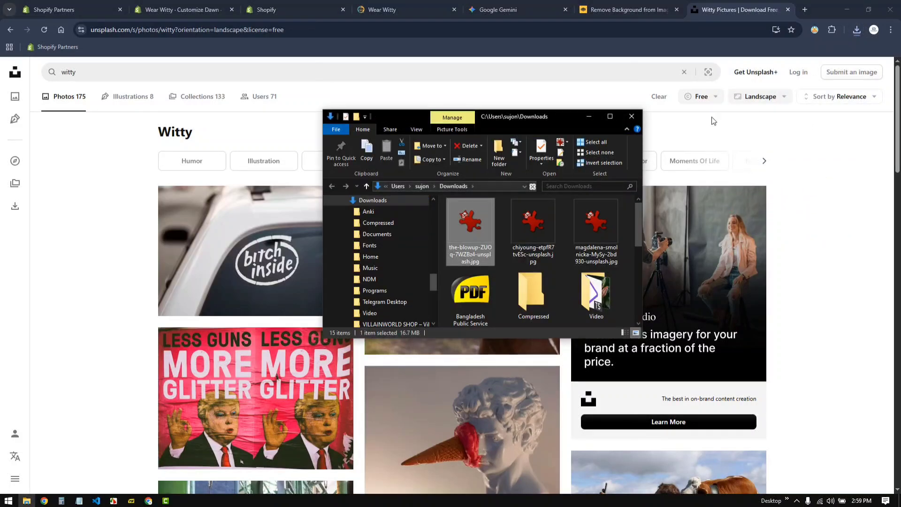
left_click(608, 116)
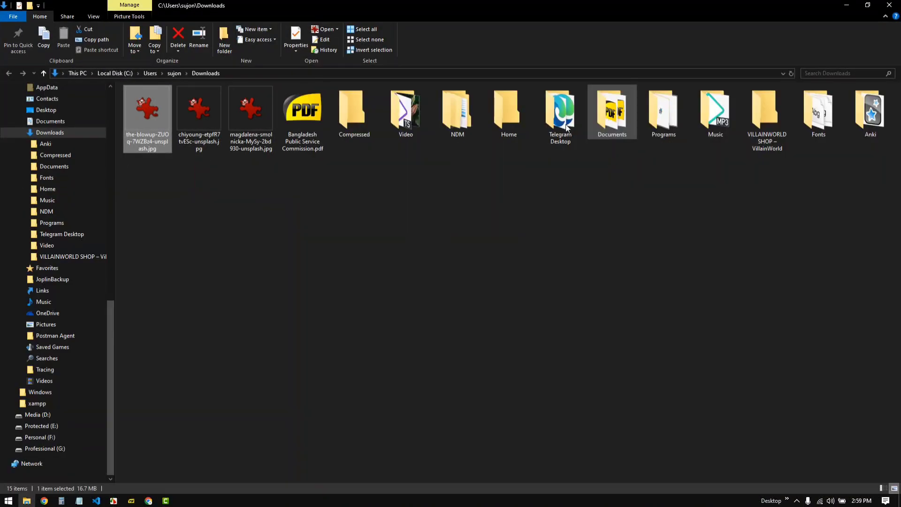
left_click(340, 242)
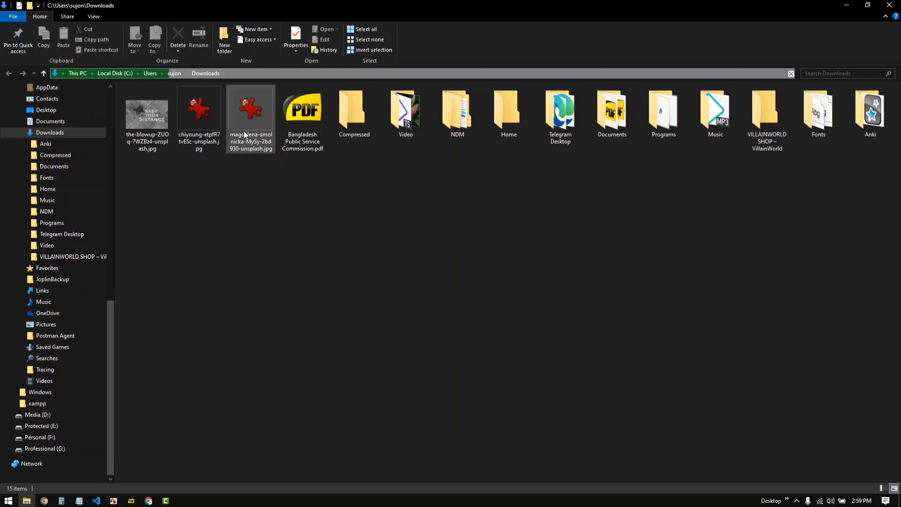
left_click(150, 118)
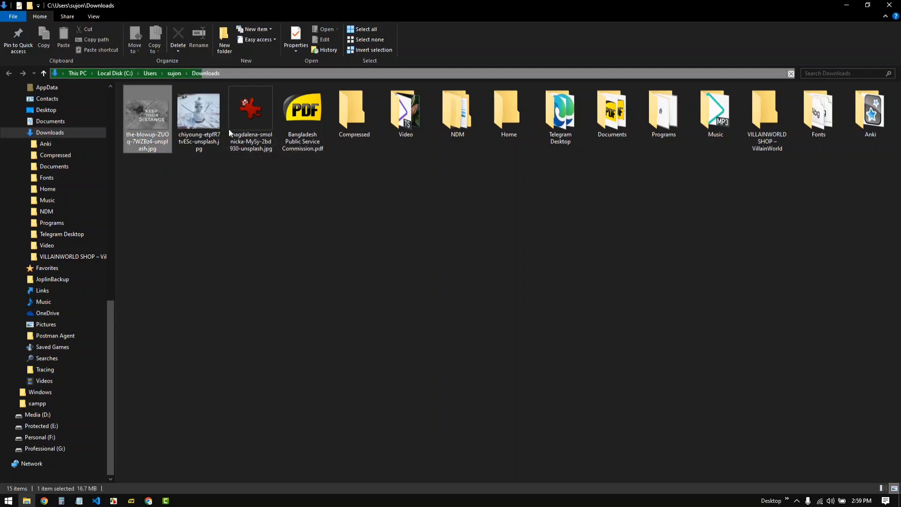
left_click(248, 130, "shift")
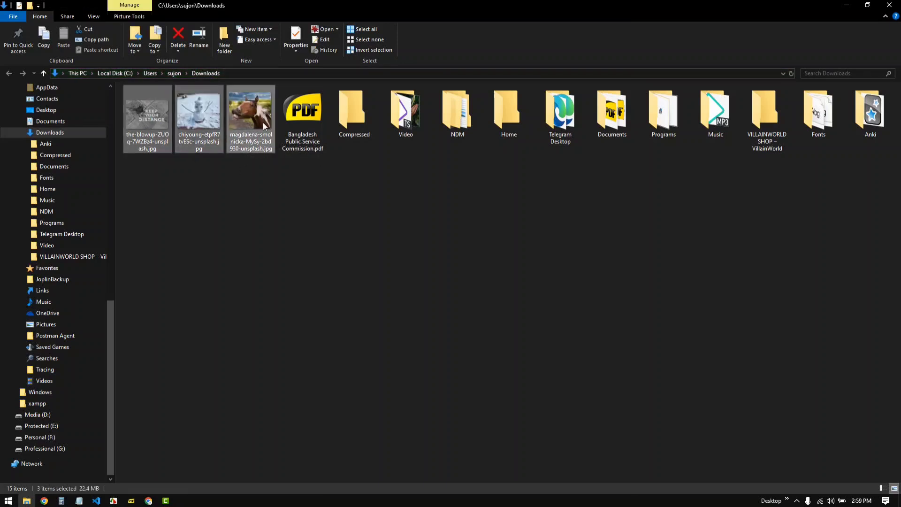
key("ctrl+x")
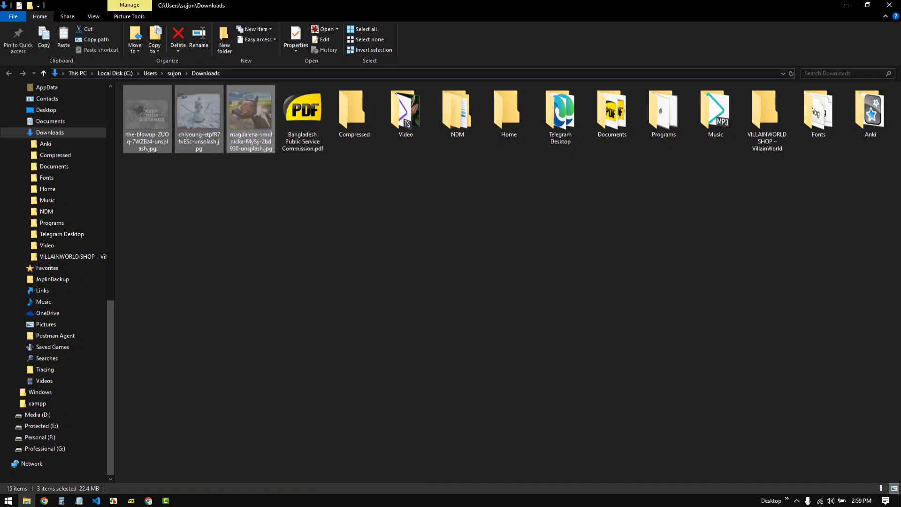
key("alt+Tab")
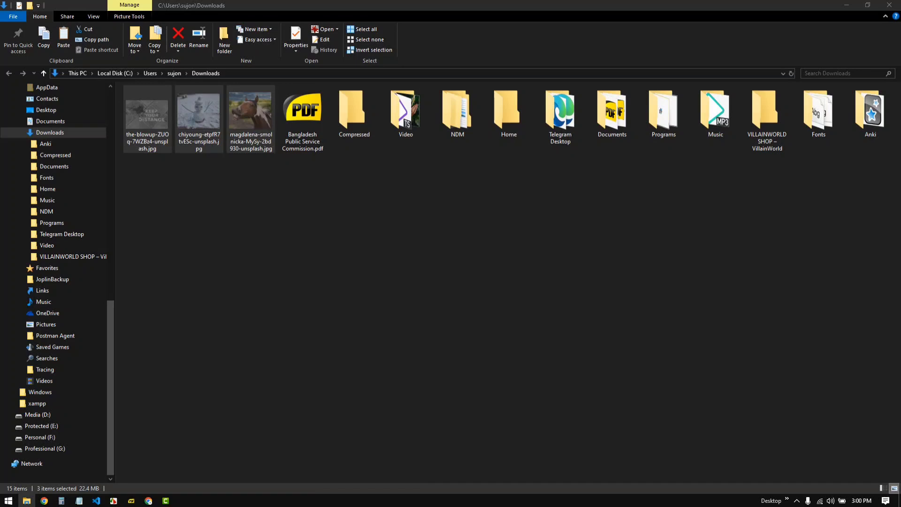
key("Delete")
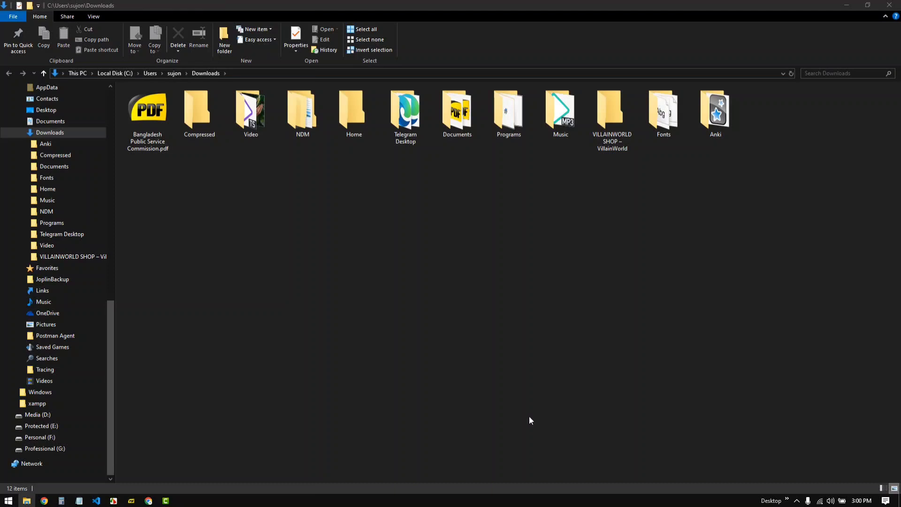
Step: Open terminal commands.txt from the desktop items and arrange it side by side with the banner folder window
left_click(786, 502)
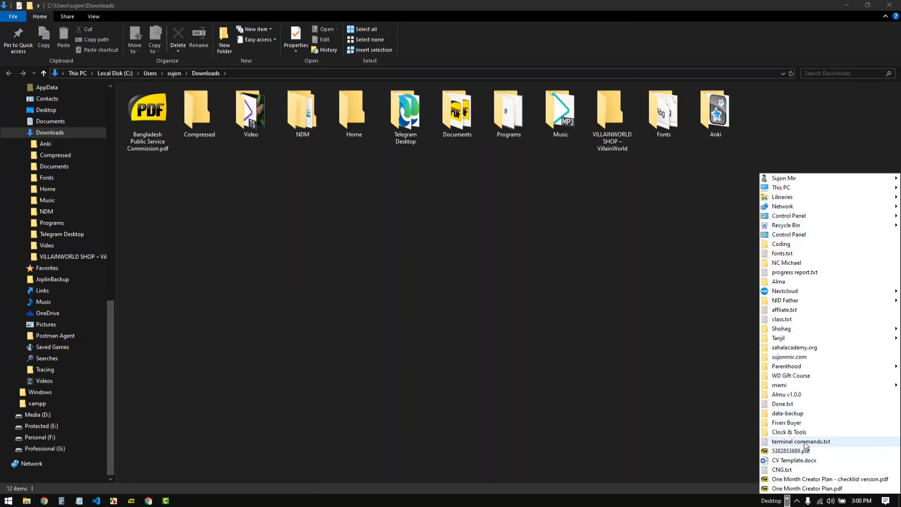
left_click(802, 442)
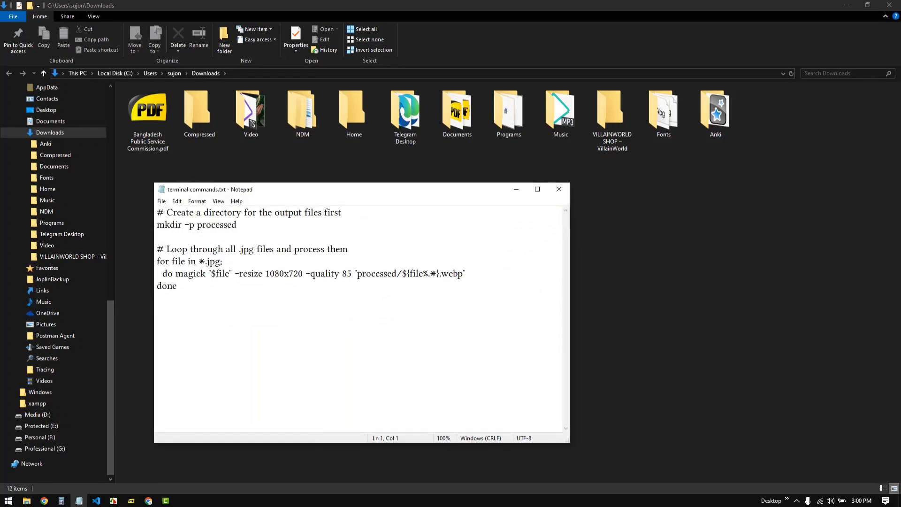
key("alt+Tab")
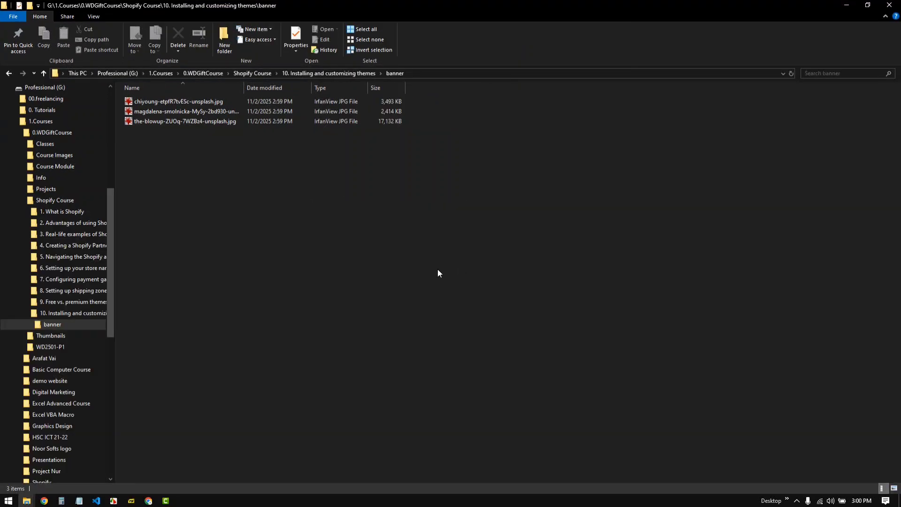
left_click_drag(481, 3, 0, 259)
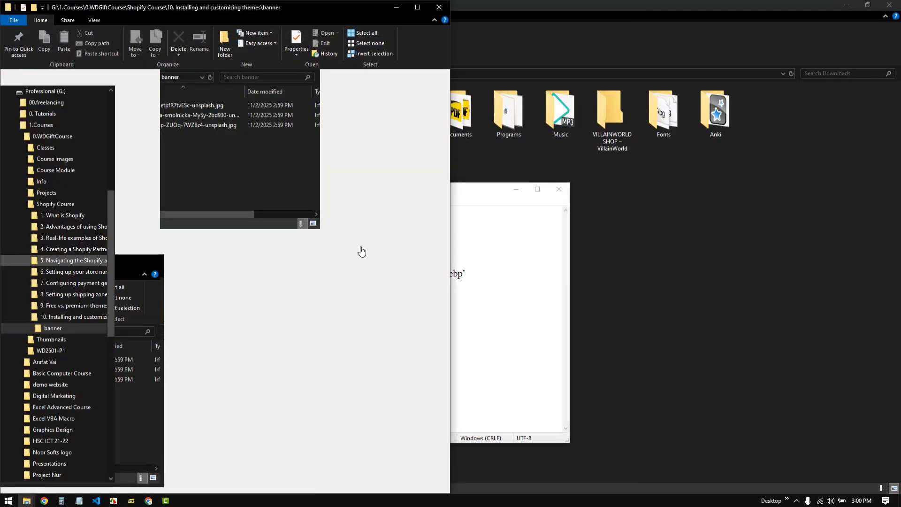
left_click(561, 164)
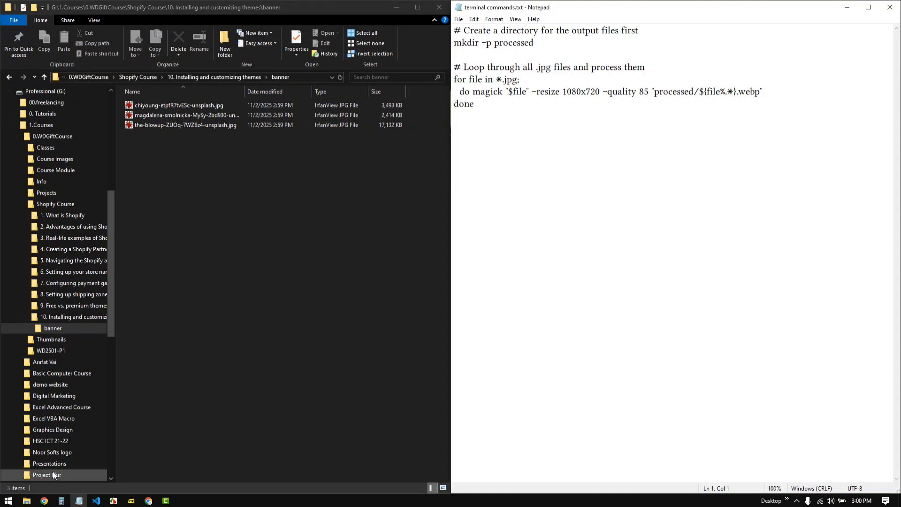
Step: Open Git Bash in the banner folder and place its window below the file list
left_click(199, 397)
key("super")
key("super")
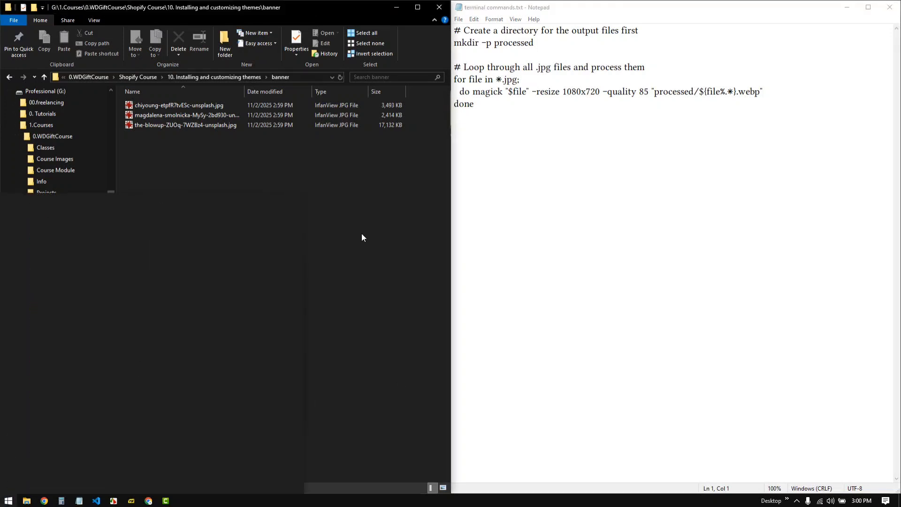
right_click(280, 240)
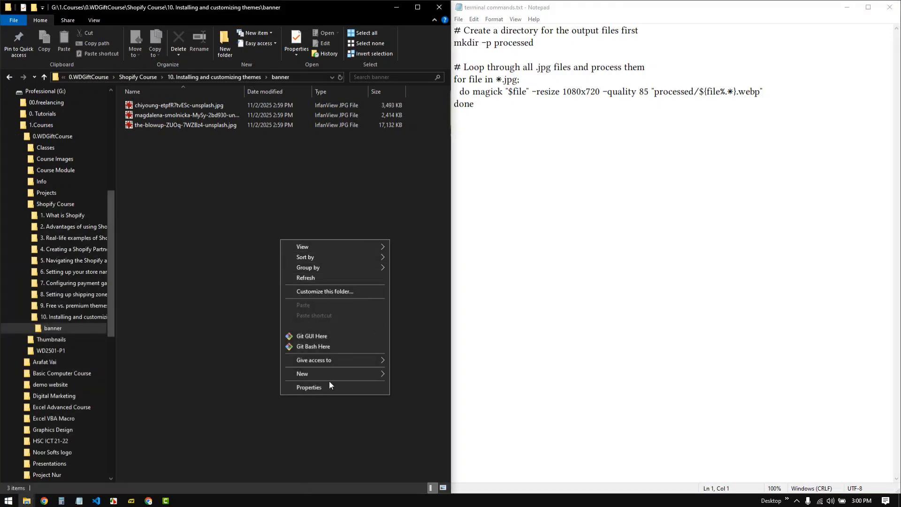
left_click(320, 347)
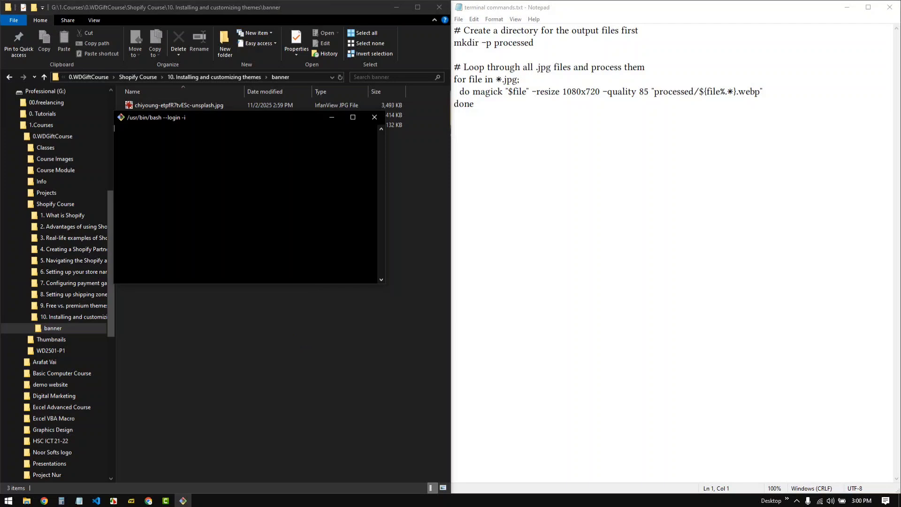
left_click_drag(269, 117, 289, 256)
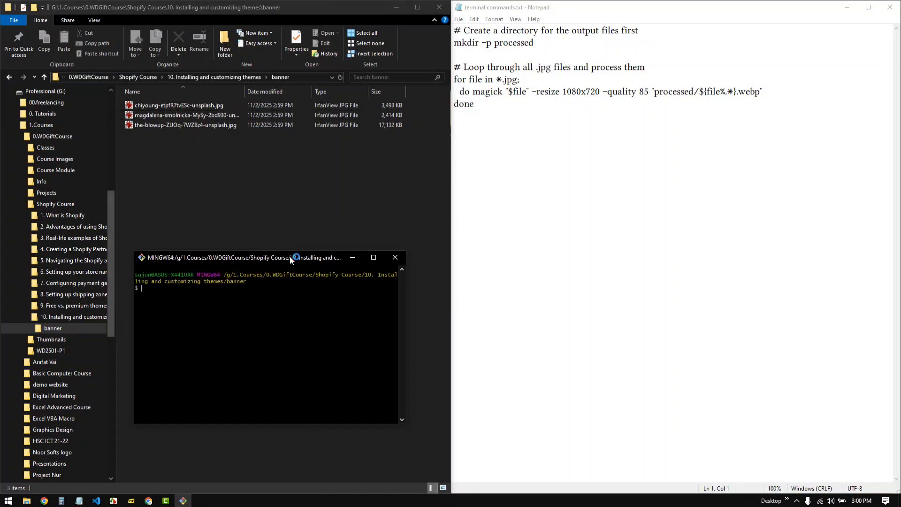
Step: Copy the command mkdir -p processed from the notes and run it in Git Bash to create the output folder
left_click_drag(536, 42, 403, 47)
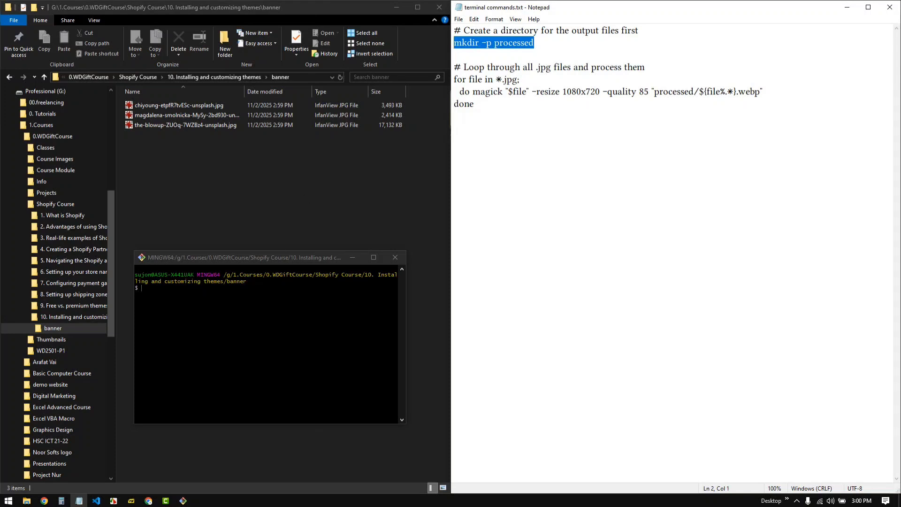
right_click(235, 310)
left_click(249, 330)
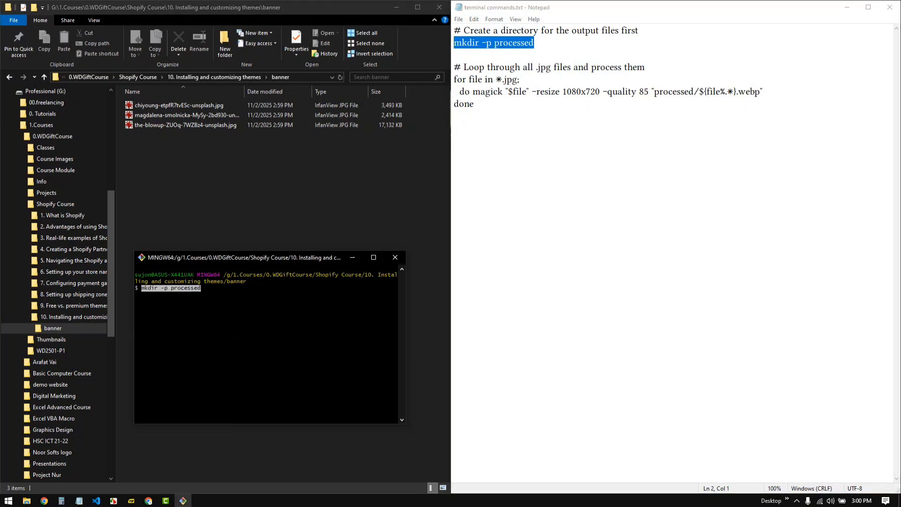
key("Return")
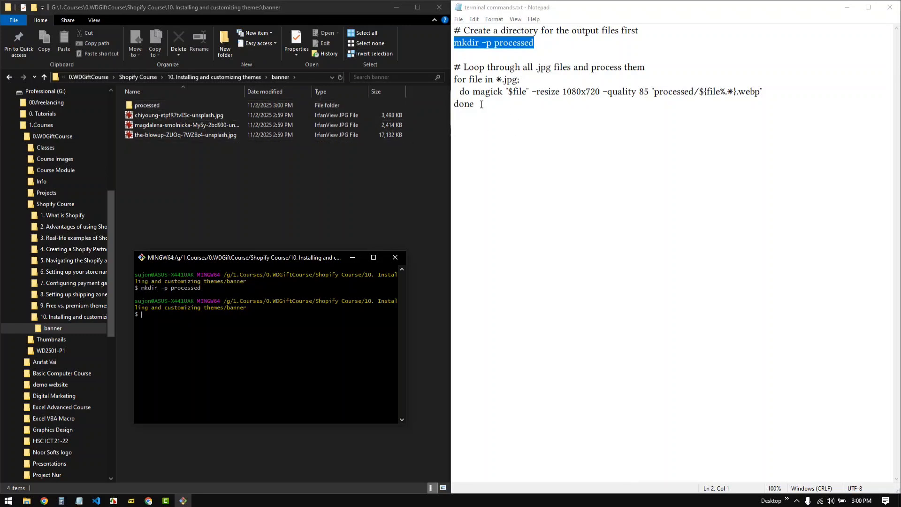
Step: Copy the .jpg loop from the notes and run it in Git Bash to convert the images to 1080x720 WebP at quality 85
left_click_drag(482, 105, 452, 80)
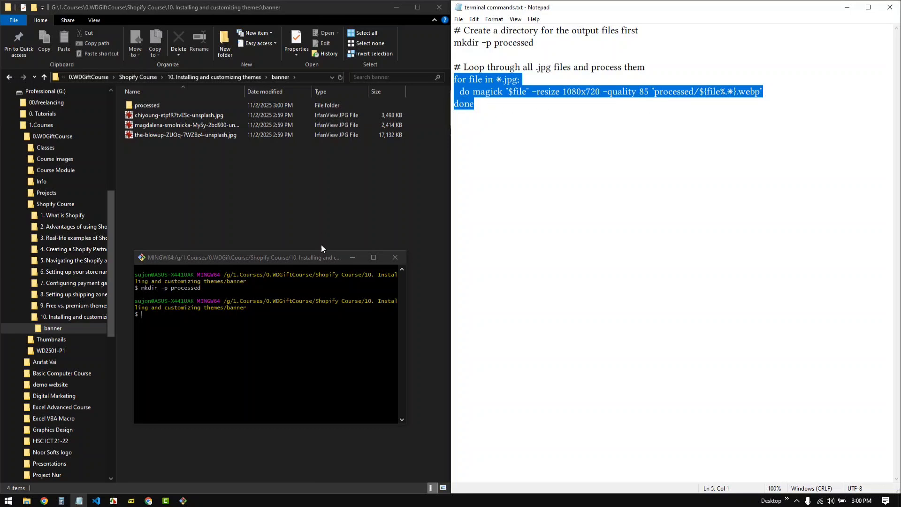
left_click(186, 328)
right_click(185, 327)
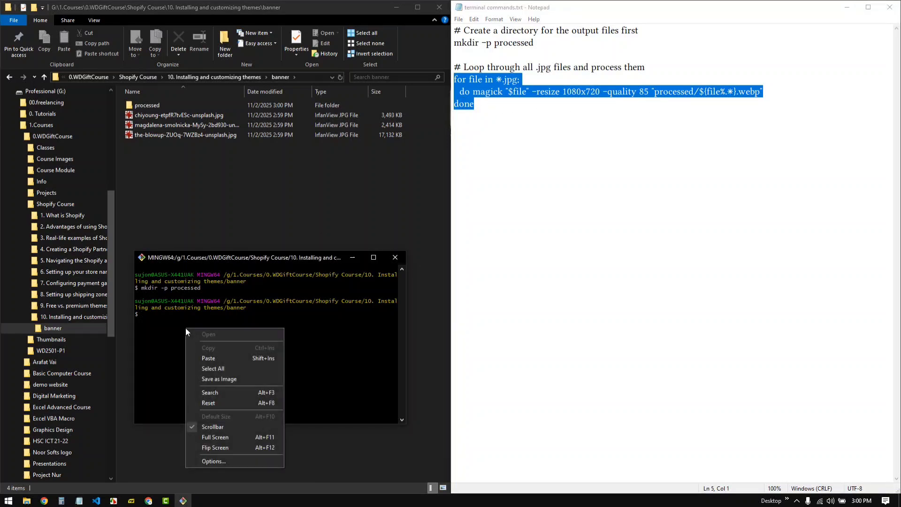
left_click(226, 360)
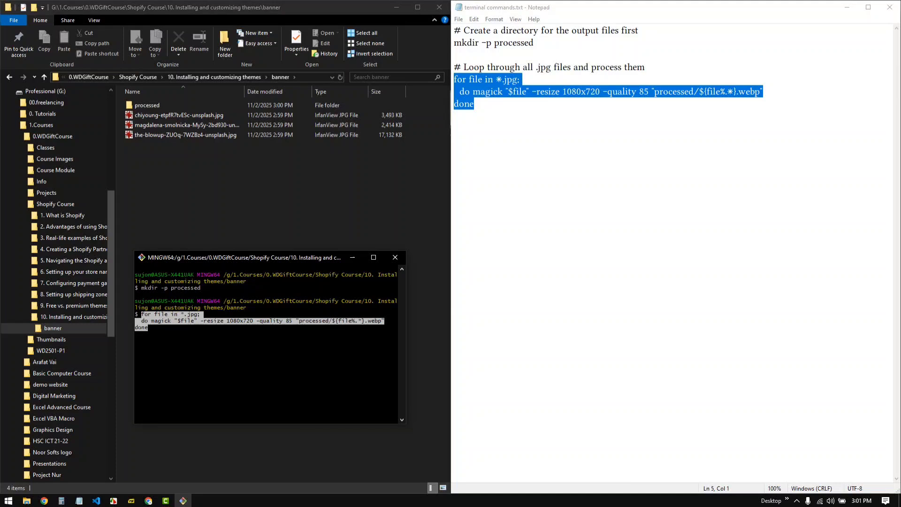
key("Return")
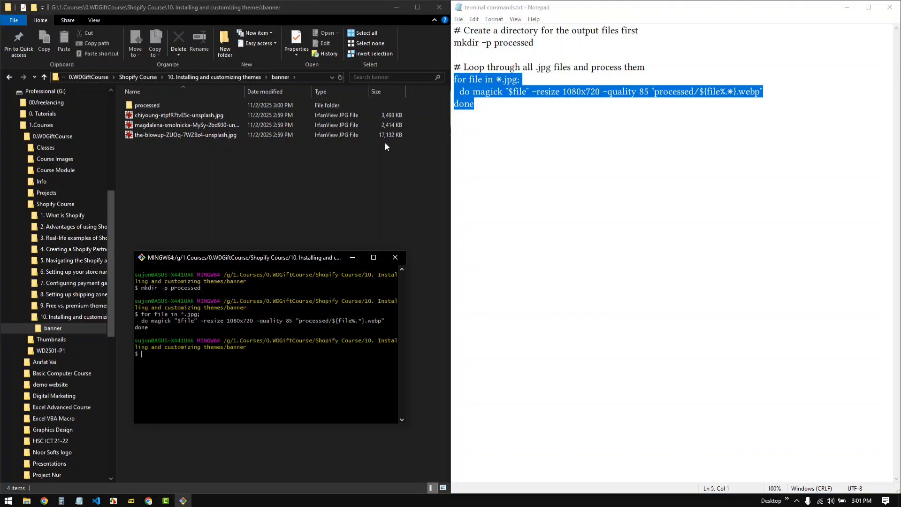
Step: Close Git Bash and open the processed folder to check the converted WebP images
left_click(395, 257)
double_click(165, 105)
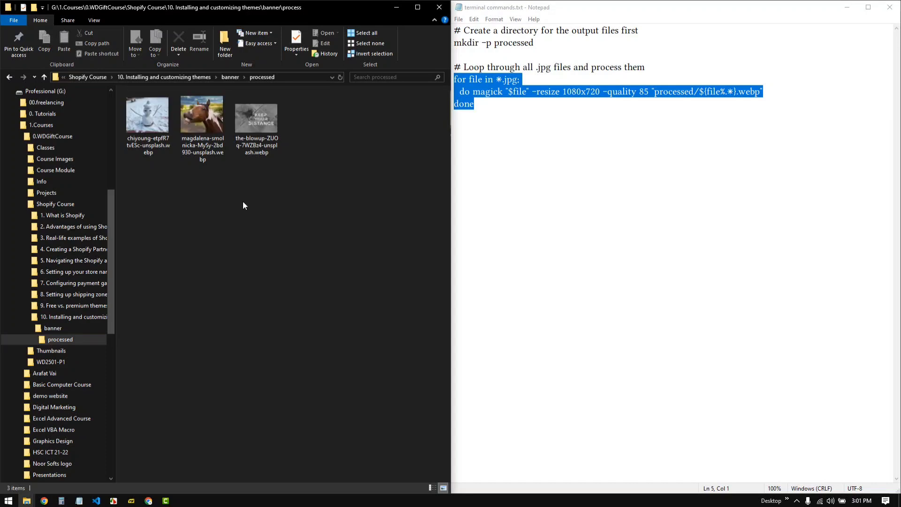
left_click_drag(343, 131, 138, 123)
left_click(242, 254)
Step: Rename the horse image as banner 1.webp and the snowman image as banner 2.webp
left_click(210, 129)
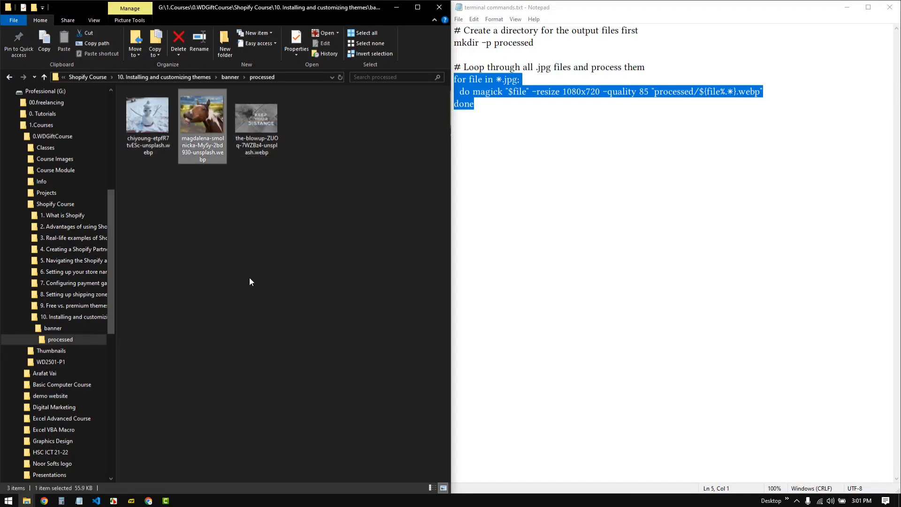
left_click(253, 277)
left_click(203, 136)
key("F2")
type("banner")
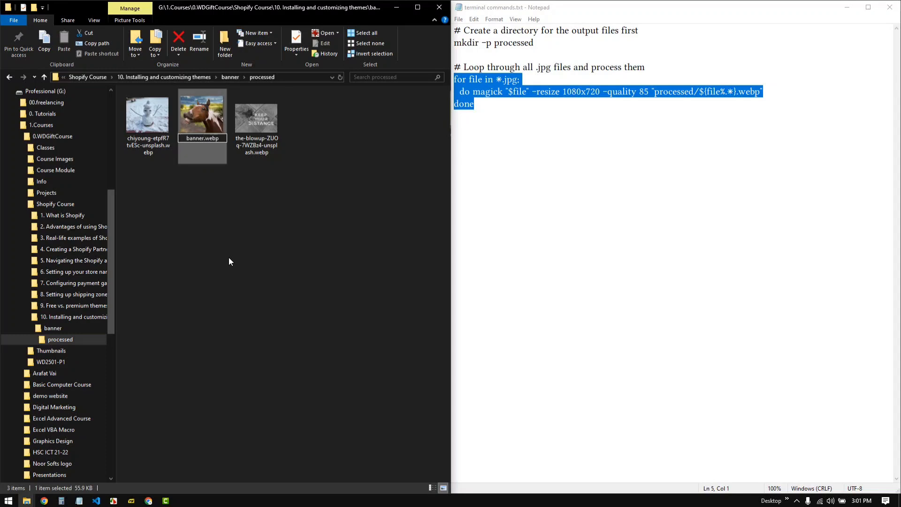
type(" 1")
key("Return")
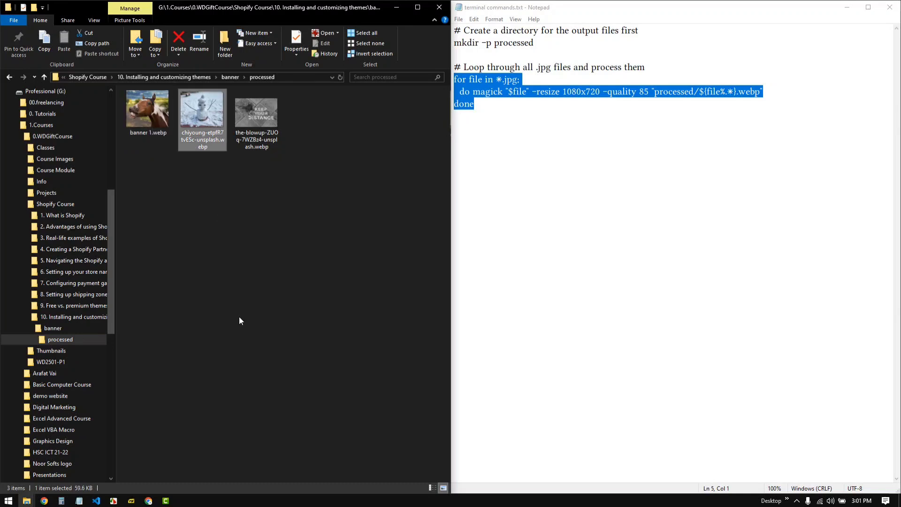
key("F2")
type("banner")
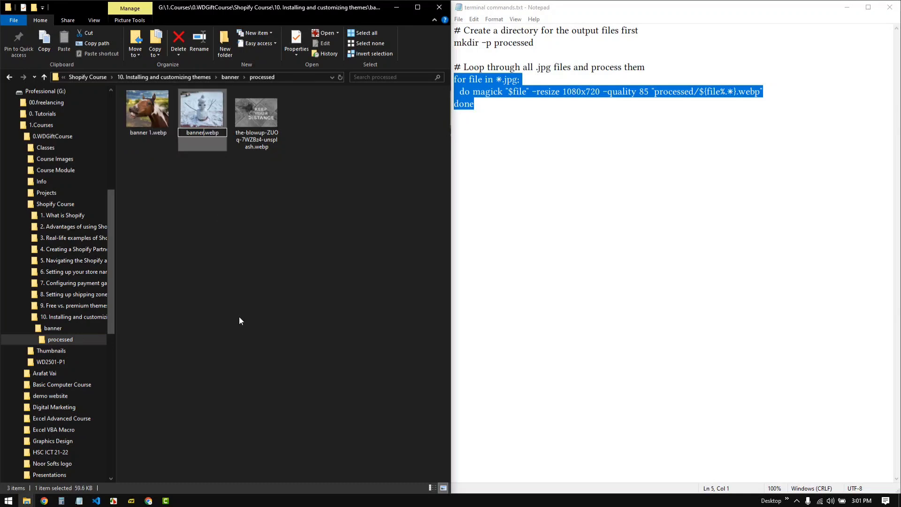
type(" 2")
key("Return")
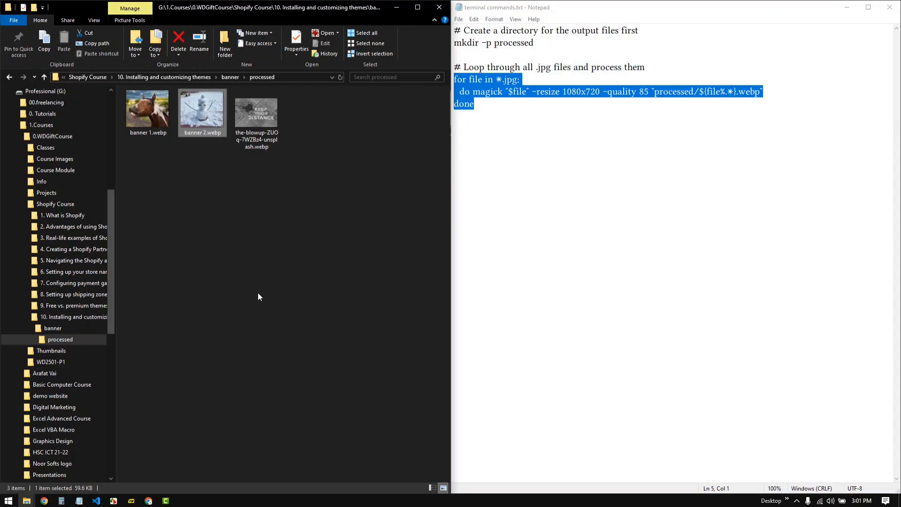
Step: Rename the "Keep your distance" pavement image as banner-3.webp
left_click(262, 133)
key("F2")
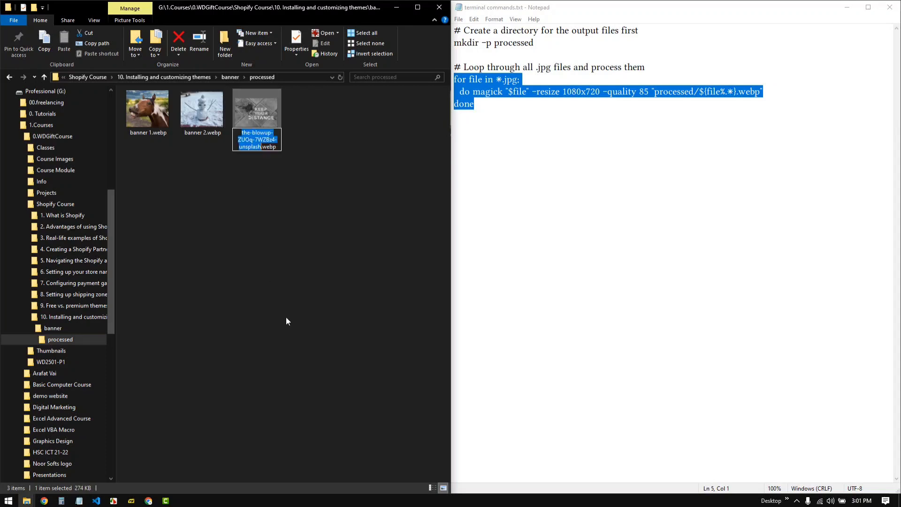
type("banner")
type("-3")
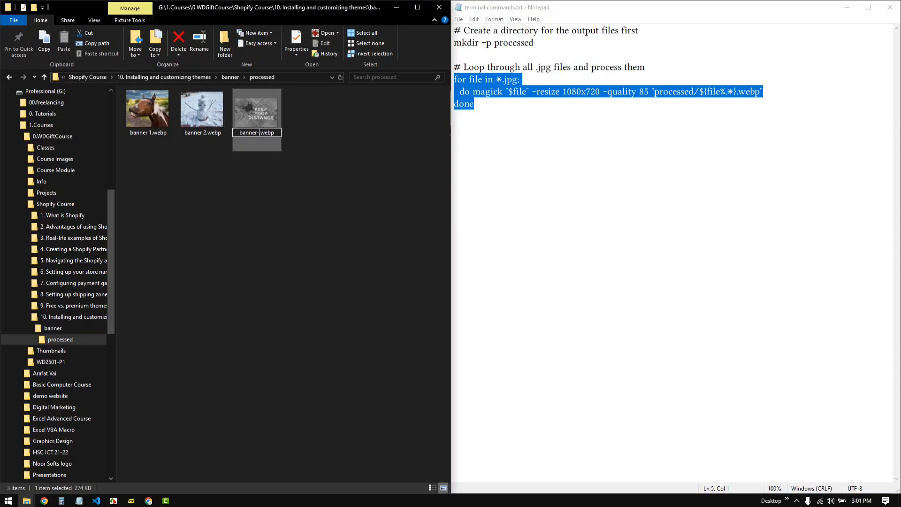
key("Return")
Step: Rename the snowman image as banner-2.webp and the horse image as banner-1.webp, using hyphens instead of spaces
left_click(208, 115)
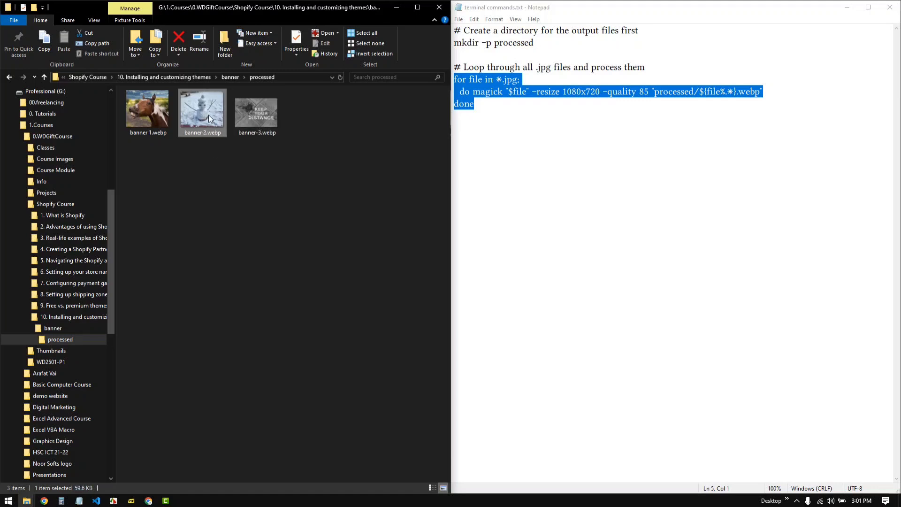
key("F2")
type("banner-2")
key("Return")
left_click(140, 117)
key("F2")
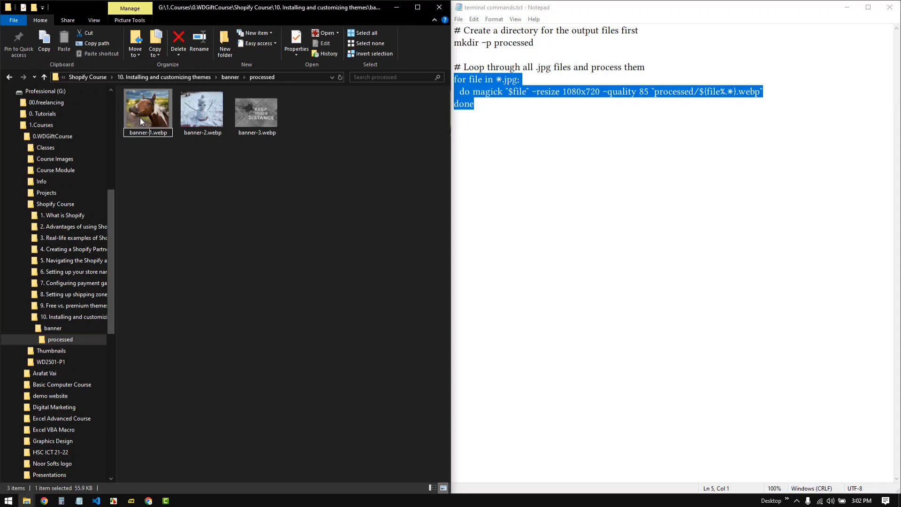
left_click(279, 241)
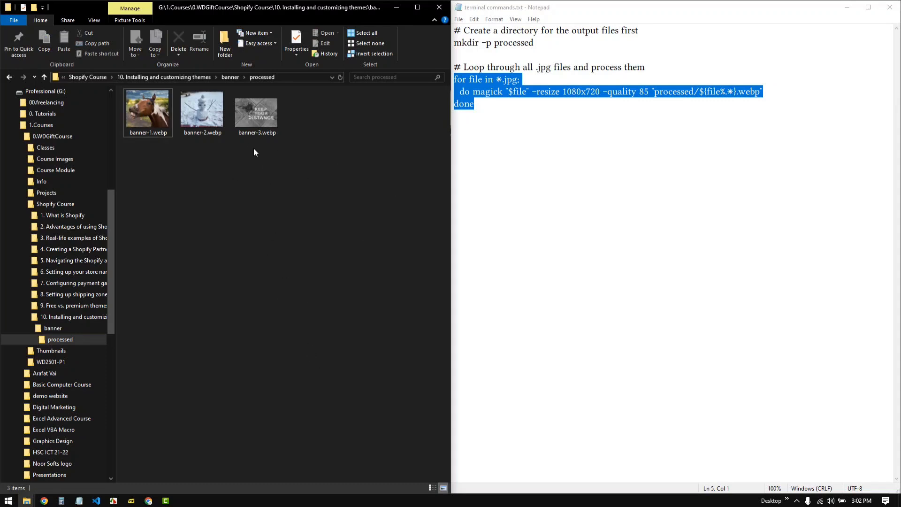
Step: Close the terminal commands notes and switch to the Wear Witty theme editor in Chrome
left_click_drag(309, 6, 309, 0)
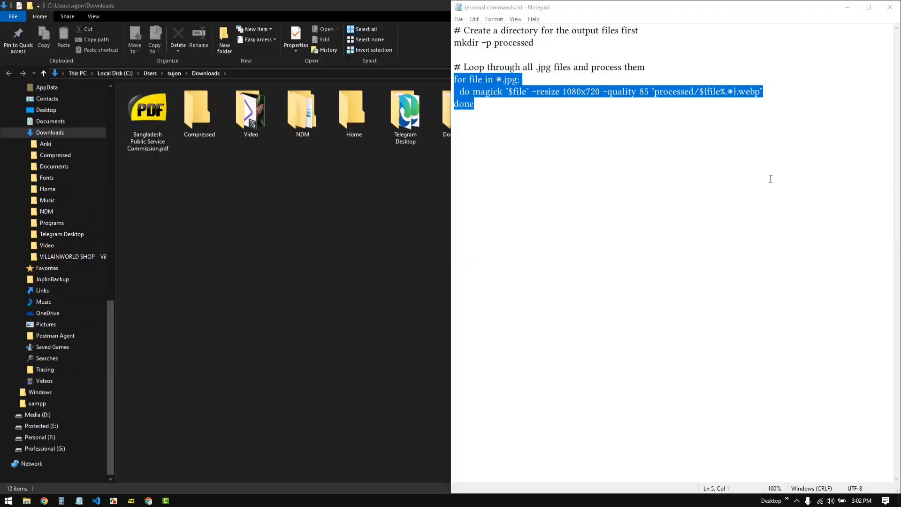
left_click(890, 7)
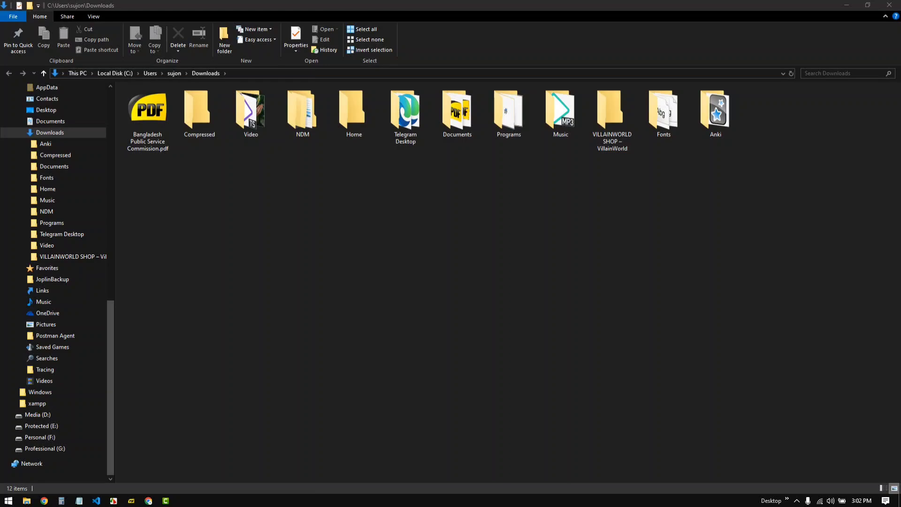
left_click(148, 501)
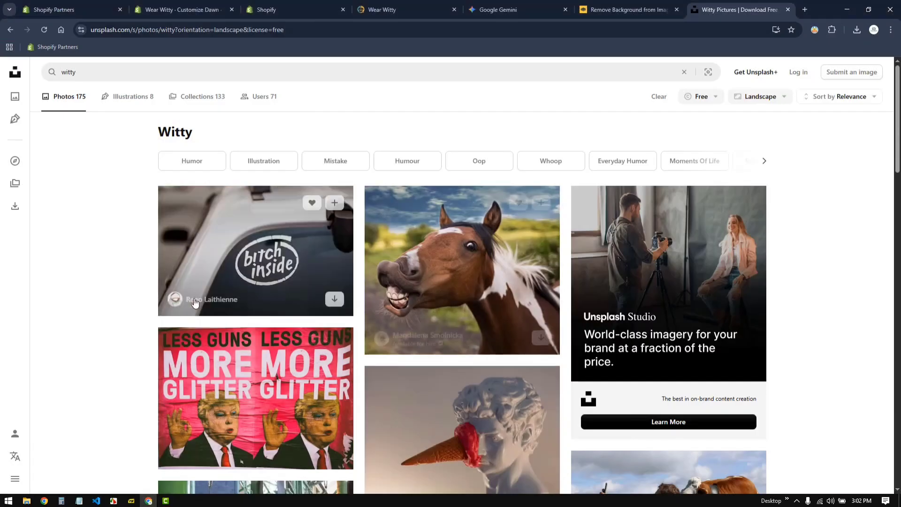
left_click(71, 9)
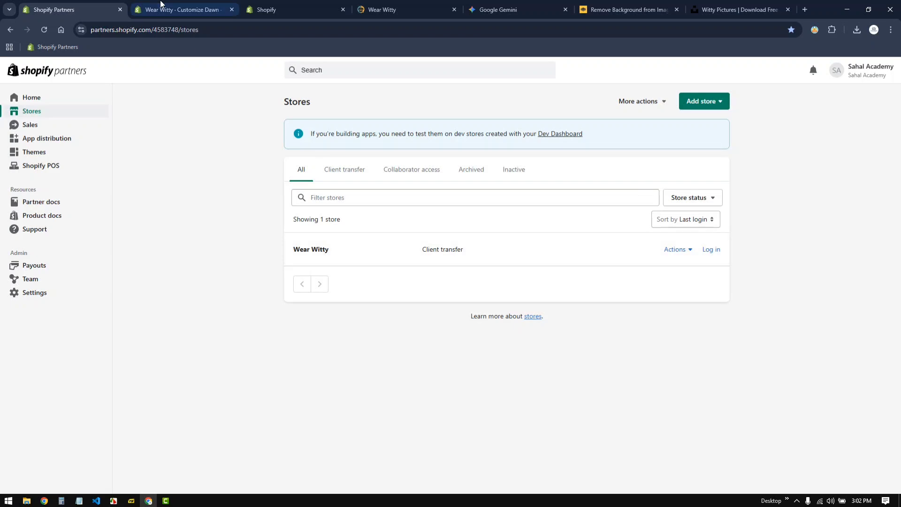
left_click(181, 9)
left_click(75, 9)
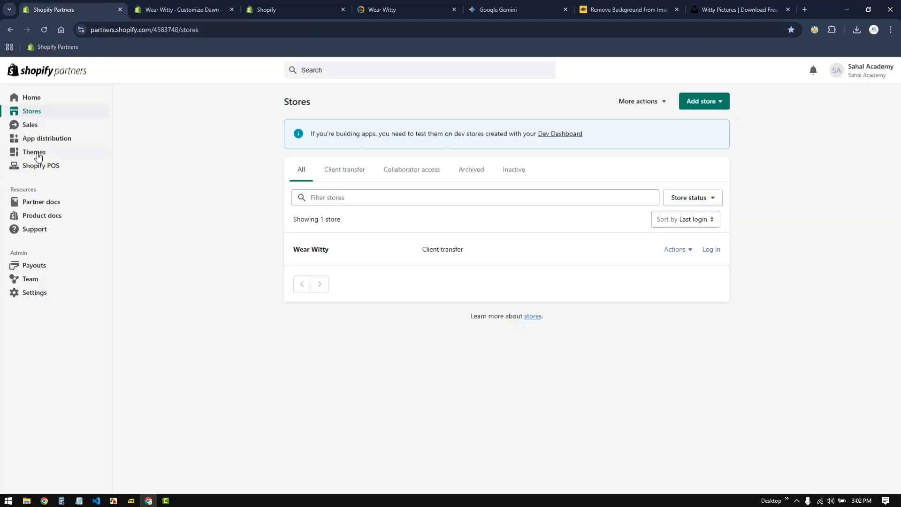
left_click(165, 9)
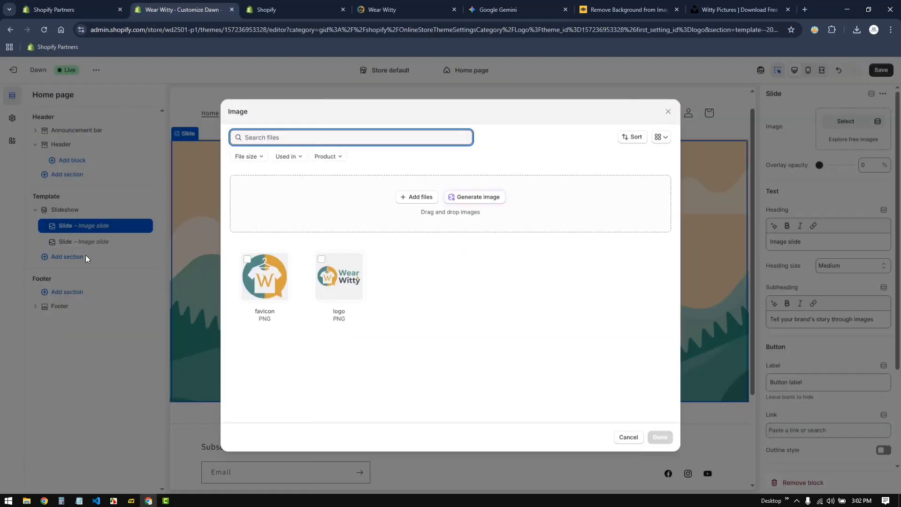
Step: Upload the three banner WebP files from the processed folder and set banner-1 as the first slide's image
left_click(509, 353)
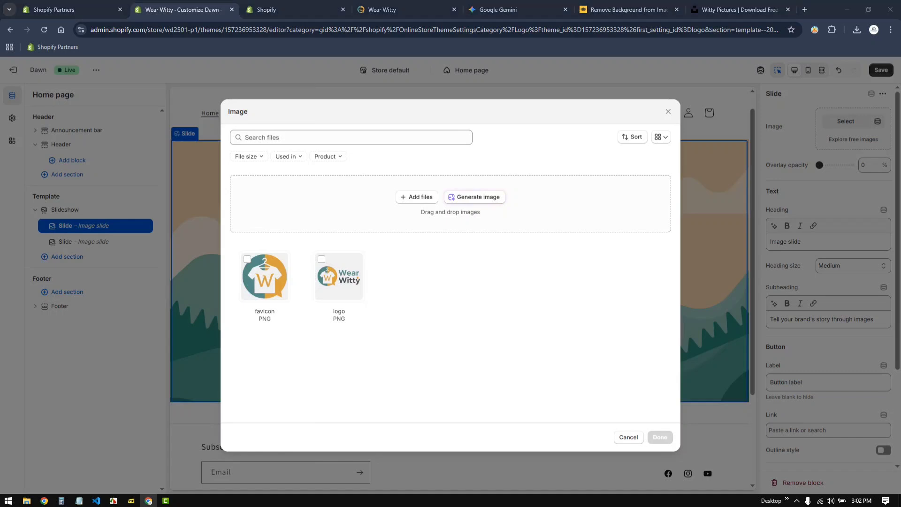
left_click_drag(375, 320, 460, 314)
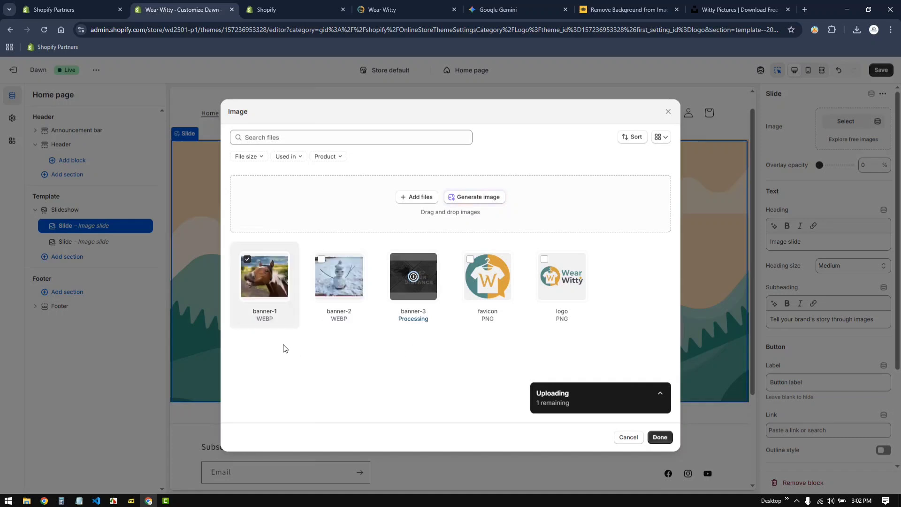
left_click(271, 297)
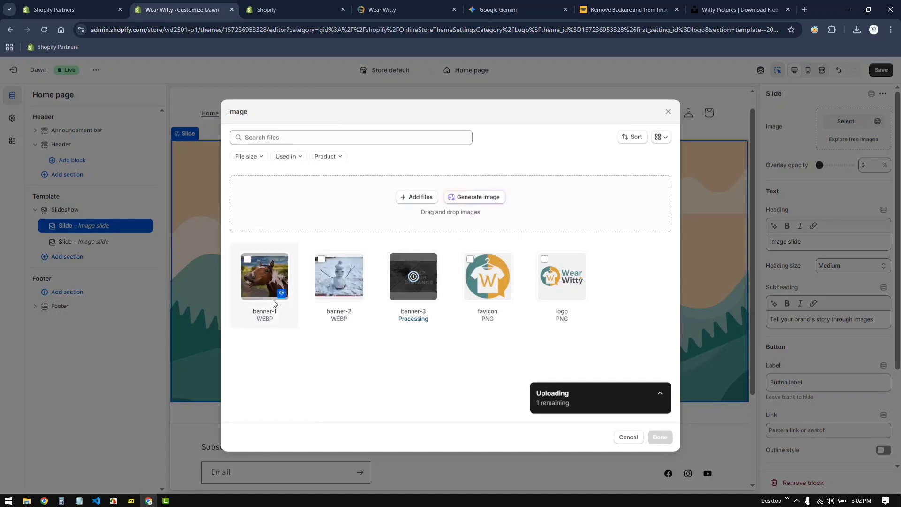
left_click(660, 436)
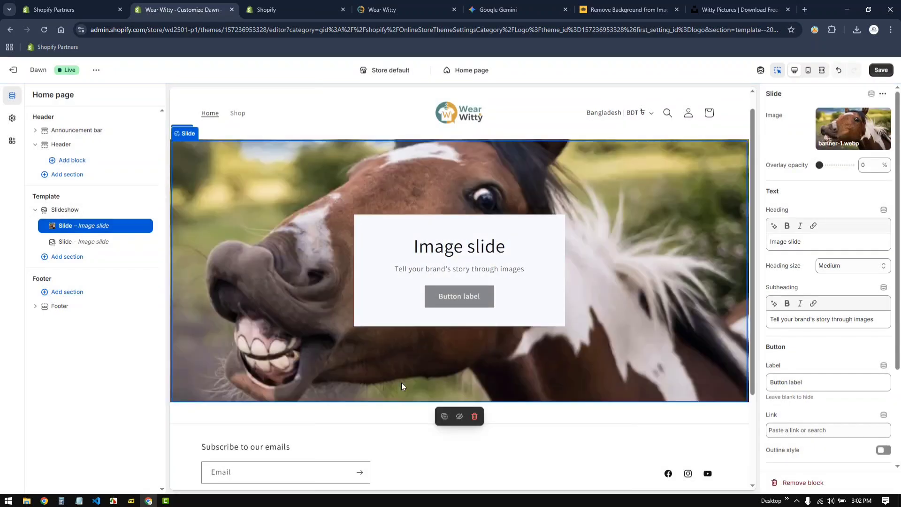
Step: Set banner-2 as the image of the second slide in the slideshow
left_click(84, 241)
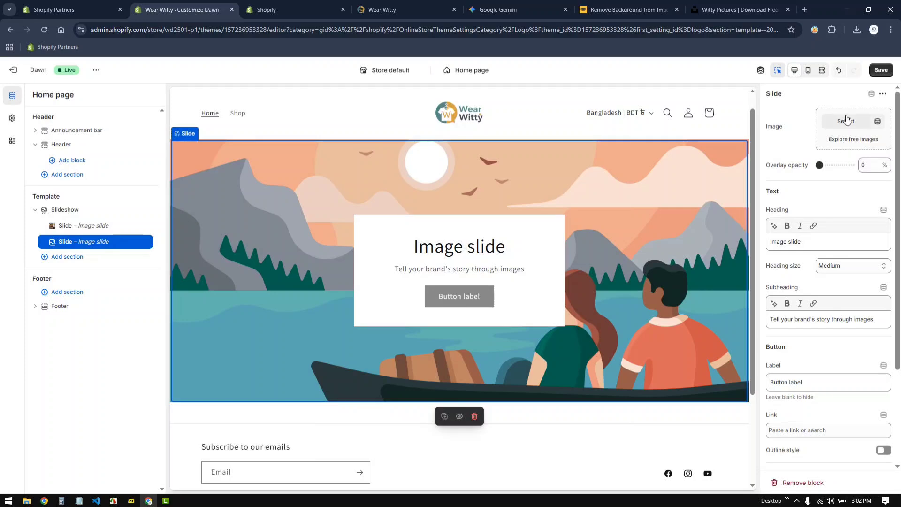
left_click(845, 121)
left_click(348, 285)
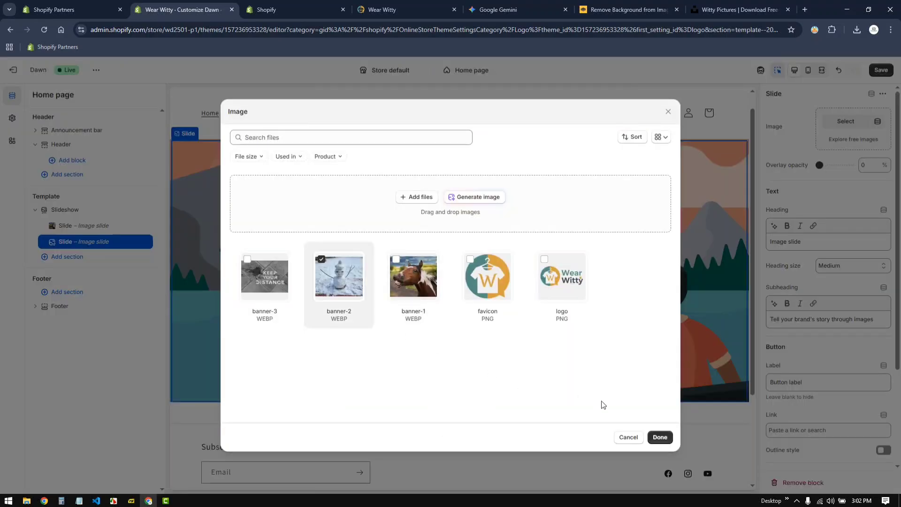
left_click(658, 438)
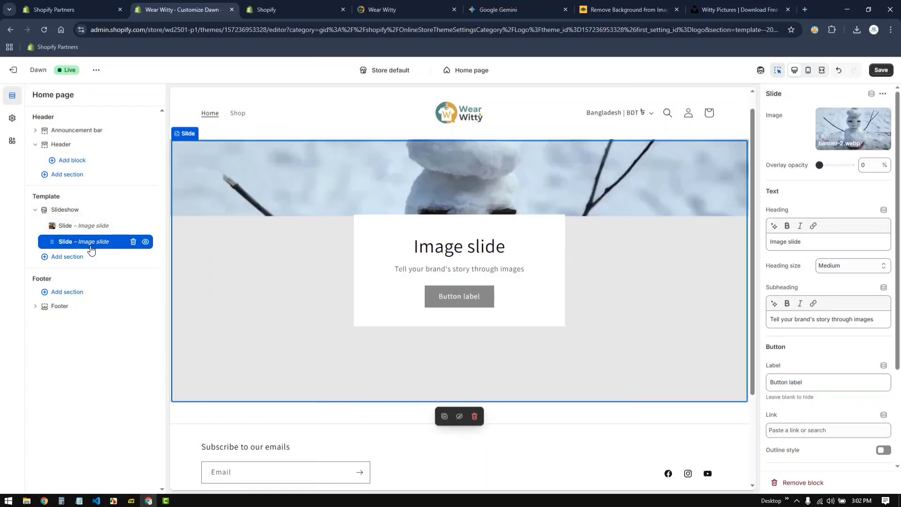
Step: Add a third slide to the slideshow and set banner-3 as its image
left_click(97, 251)
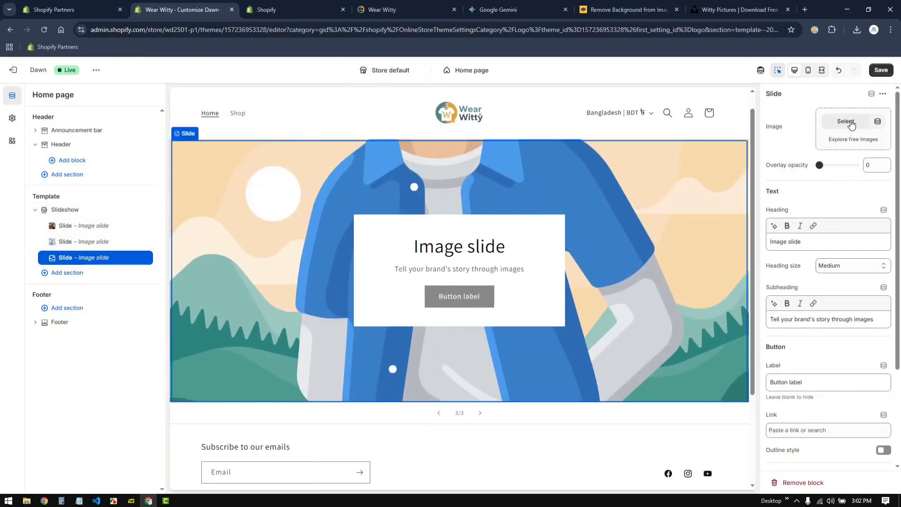
left_click(847, 122)
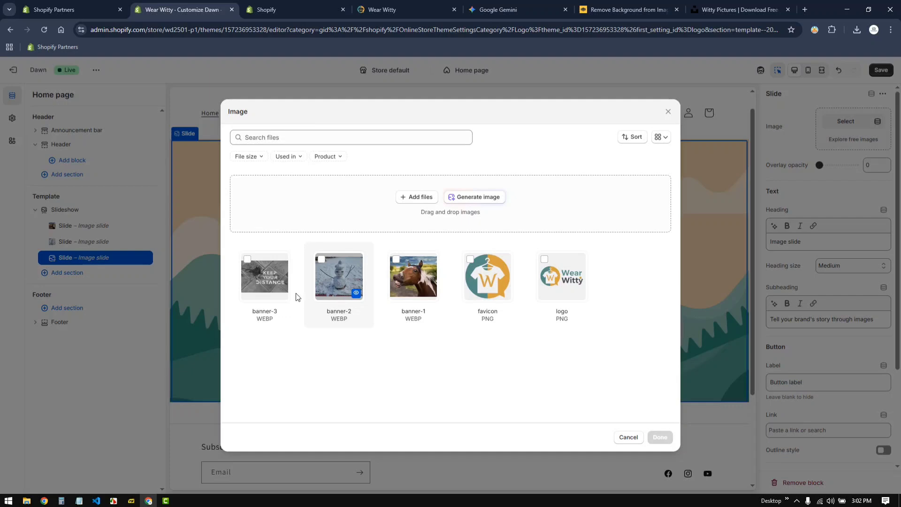
left_click(265, 292)
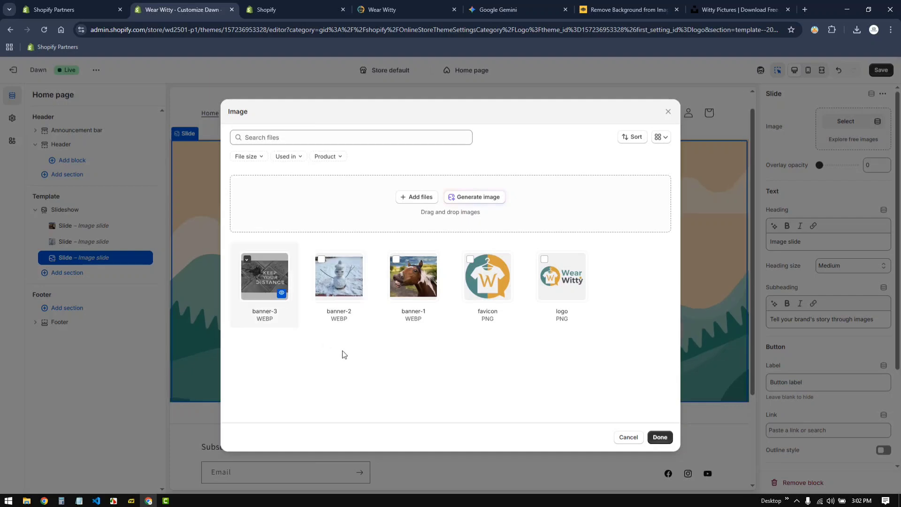
left_click(659, 437)
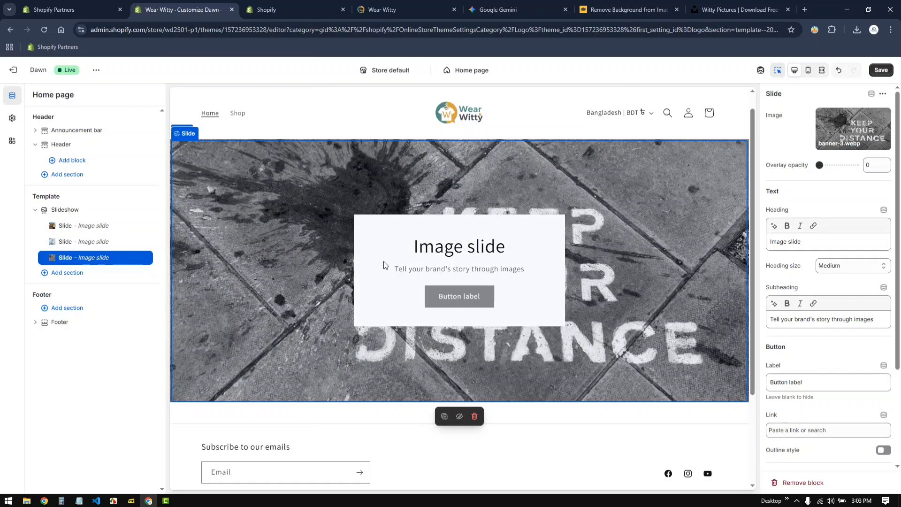
Step: Set the heading of the first slideshow slide to "Horse Power Tshirt!"
left_click(86, 226)
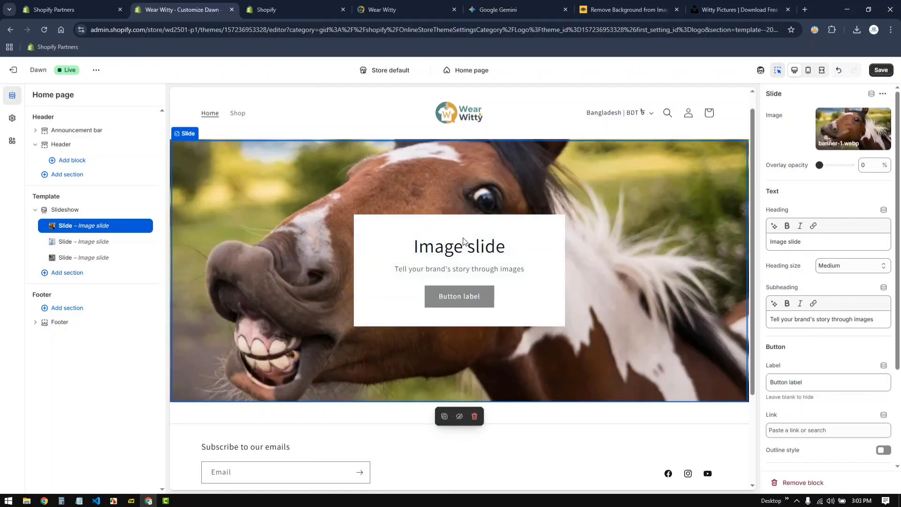
left_click_drag(804, 241, 762, 242)
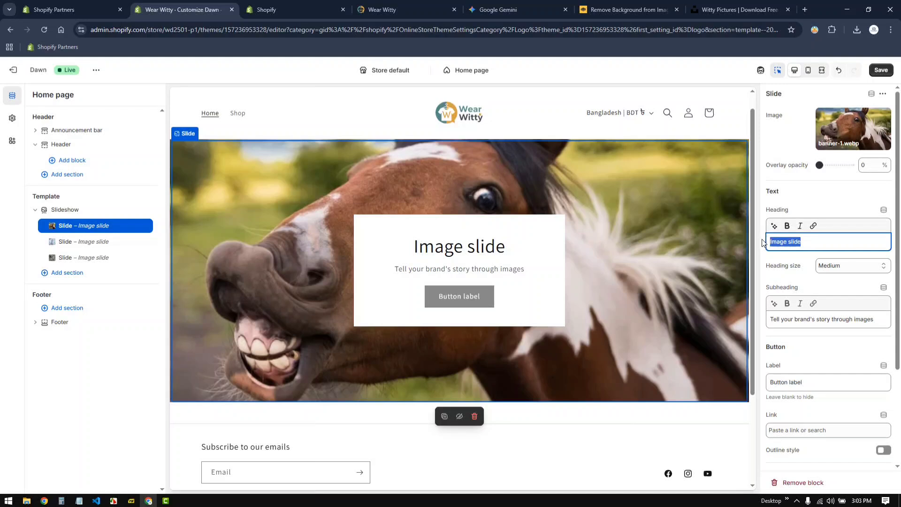
type("Ho")
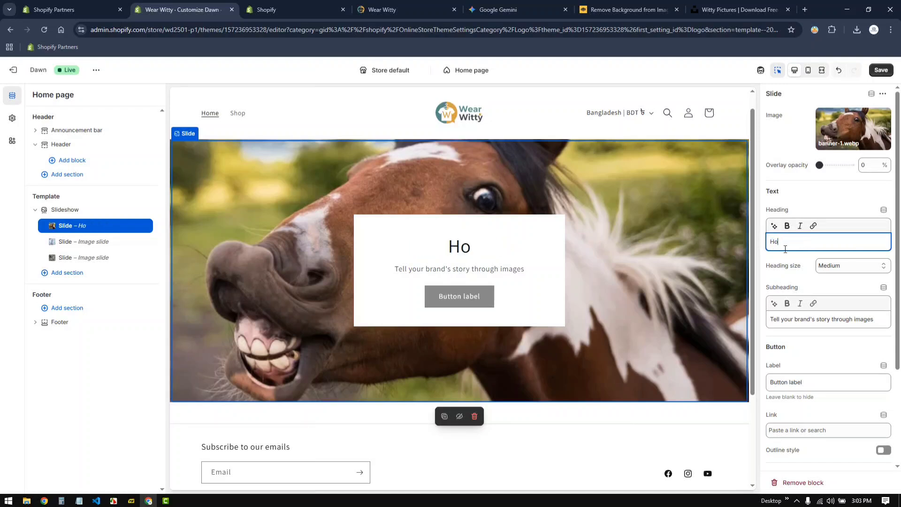
type("rsh!")
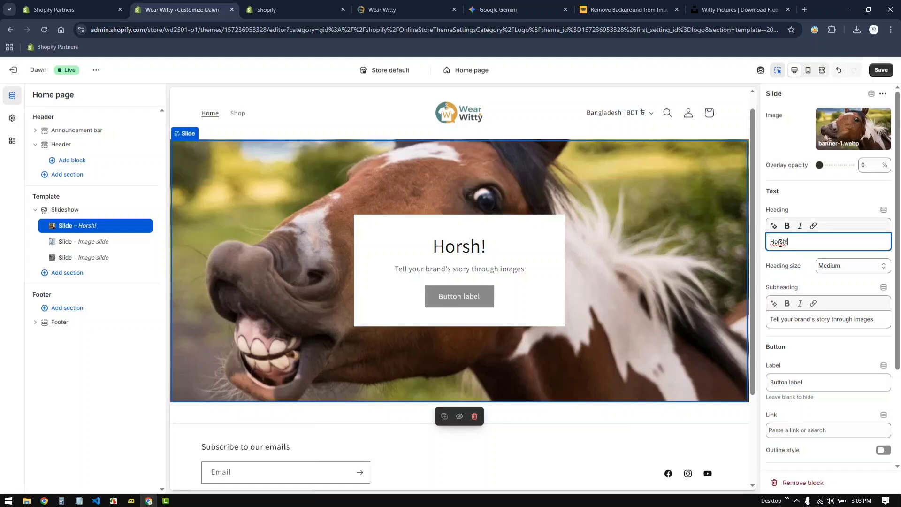
double_click(779, 243)
type("Hor")
key("BackSpace")
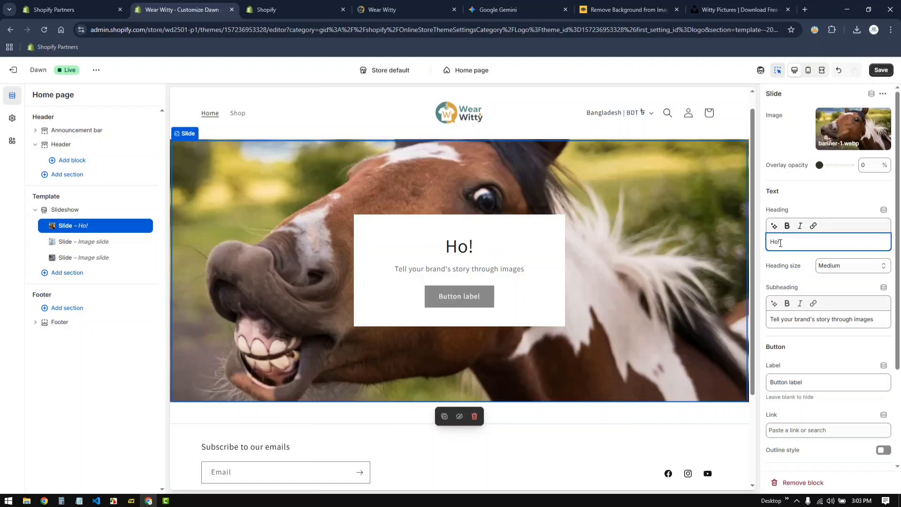
type("rse Po")
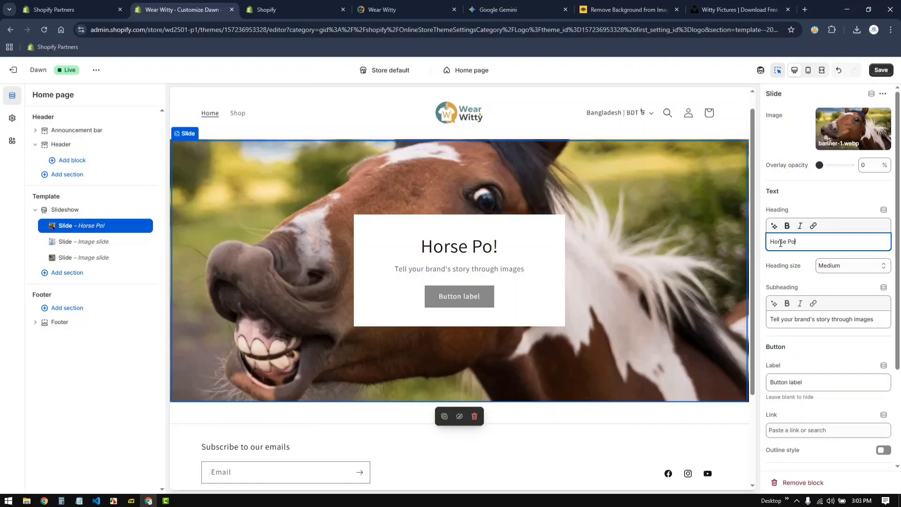
type("wer Ts")
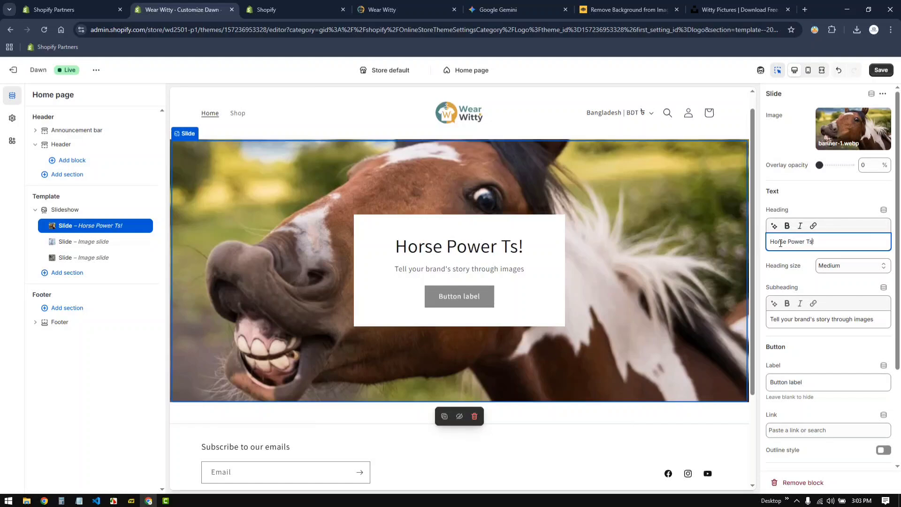
type("hirt")
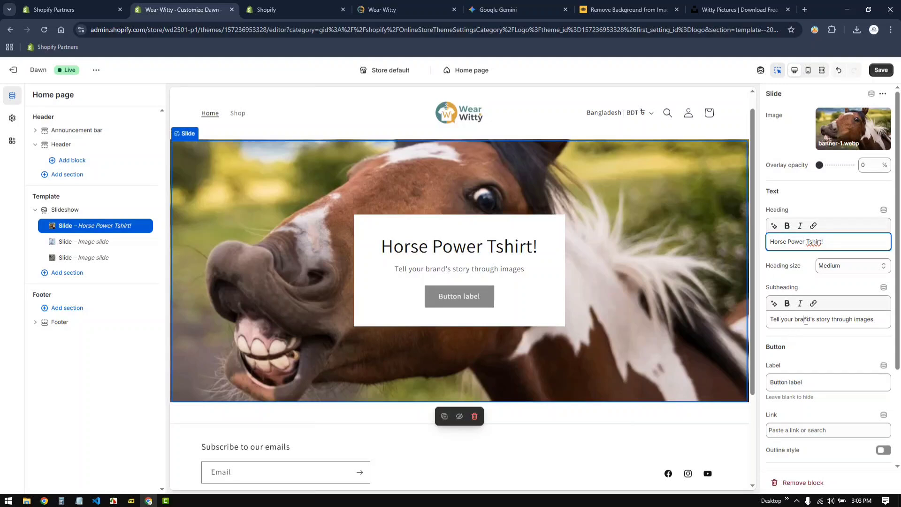
Step: Set the first slide's button label to "Shop Now" and its button link to "#"
triple_click(807, 320)
left_click(851, 320)
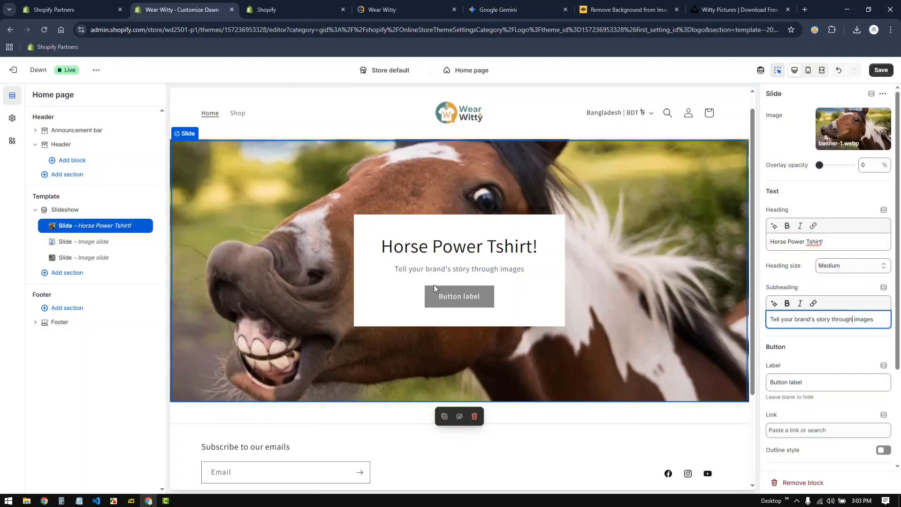
scroll(818, 373, "down", 2)
left_click_drag(803, 288, 768, 288)
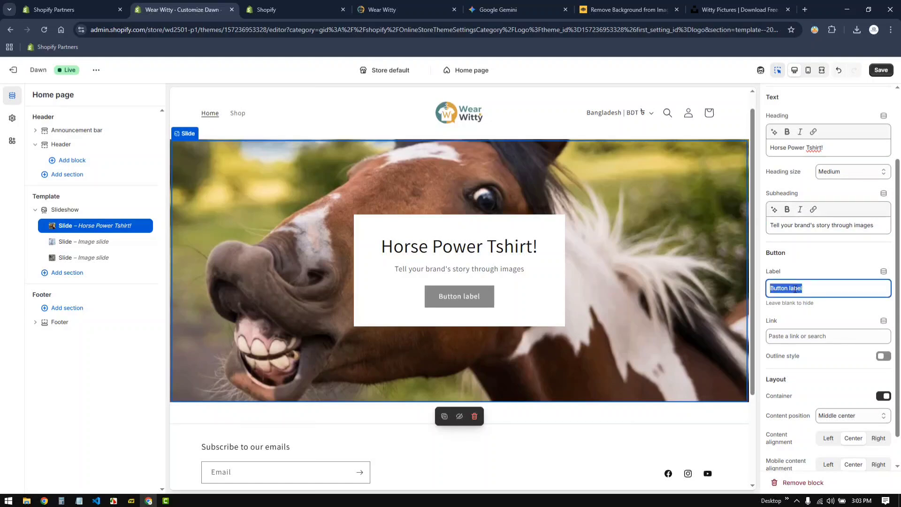
type("Shop No")
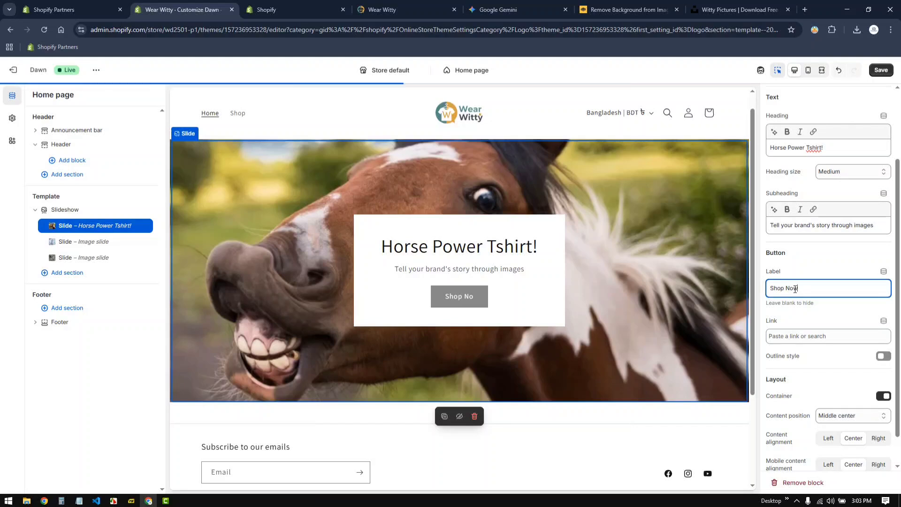
type("w")
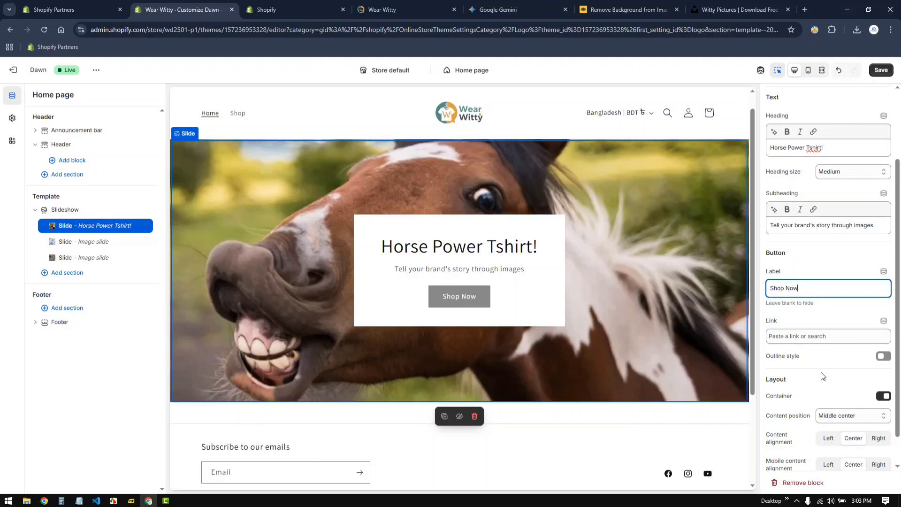
left_click(792, 335)
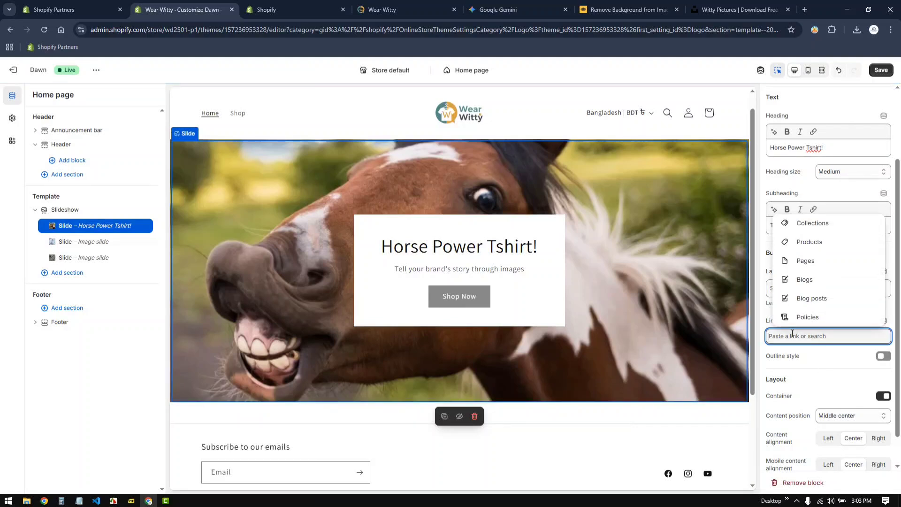
type("#")
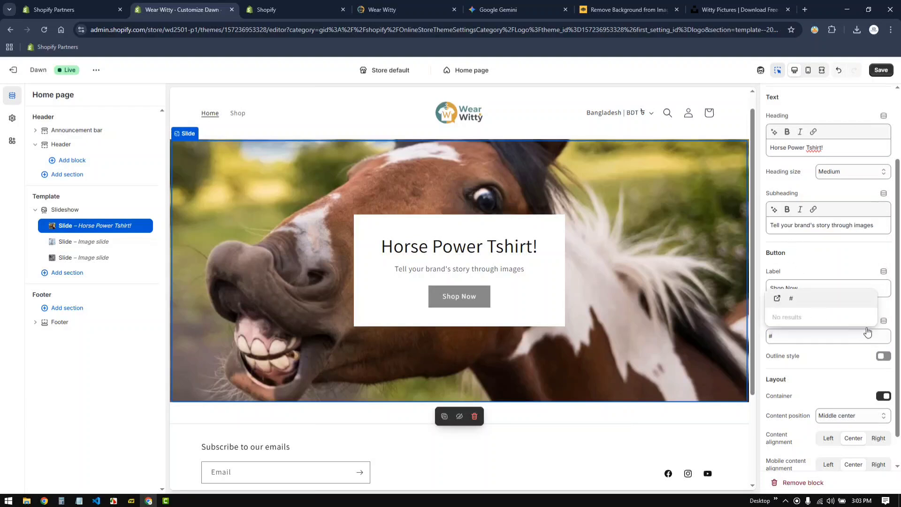
key("Return")
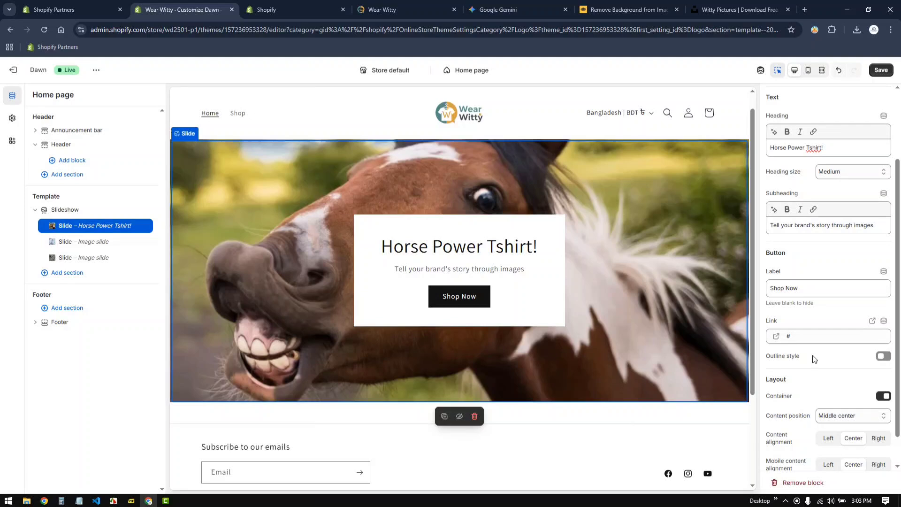
Step: Try the outline button style and color schemes 3, 4 and 5 on the first slide, returning to Scheme 1
left_click(883, 356)
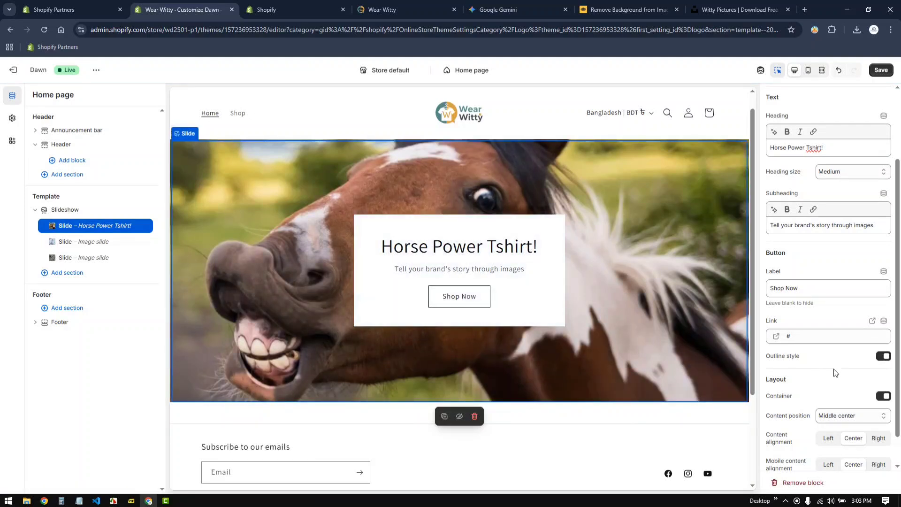
scroll(834, 373, "down", 1)
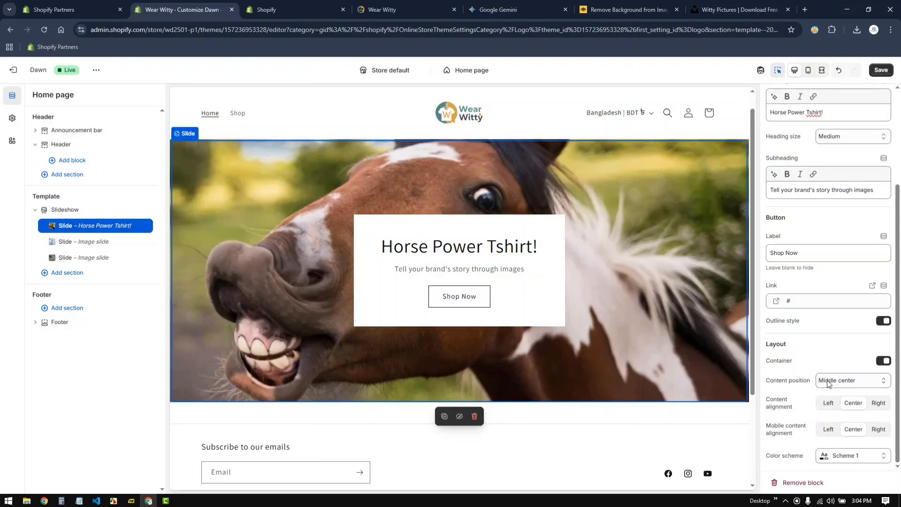
left_click(860, 459)
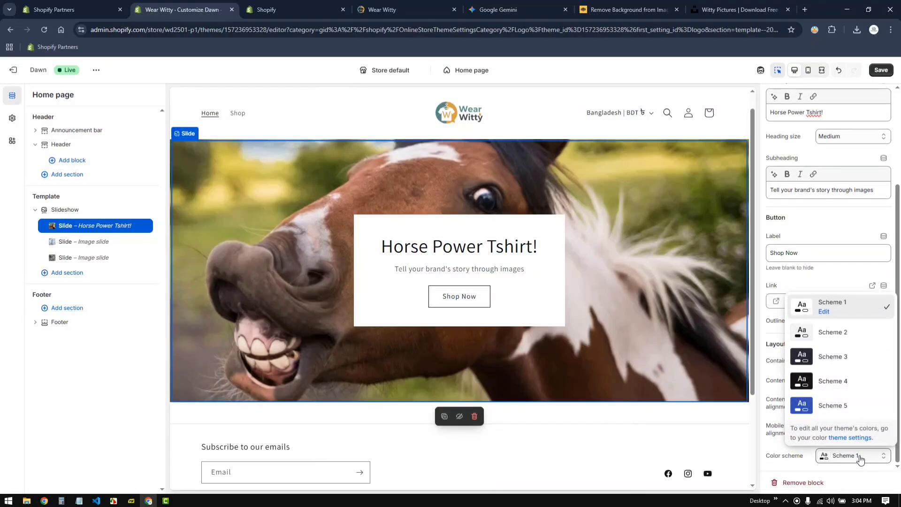
left_click(827, 359)
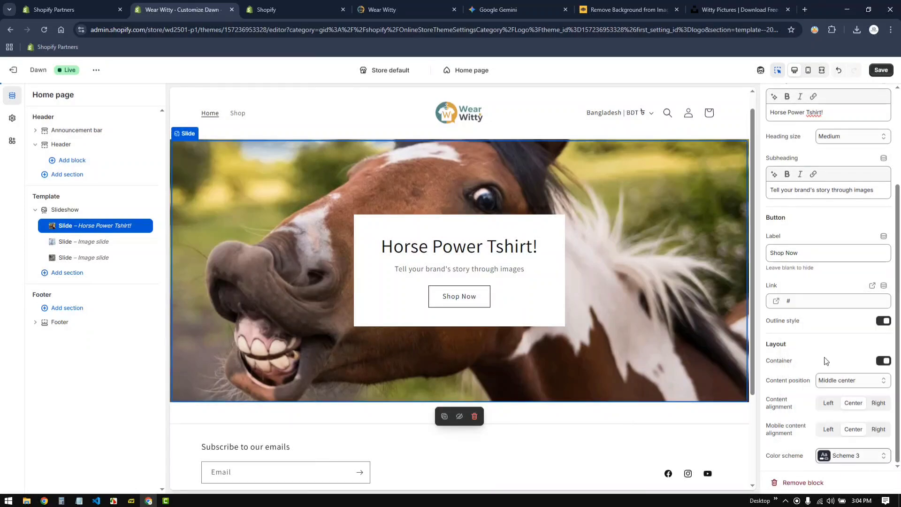
left_click(855, 457)
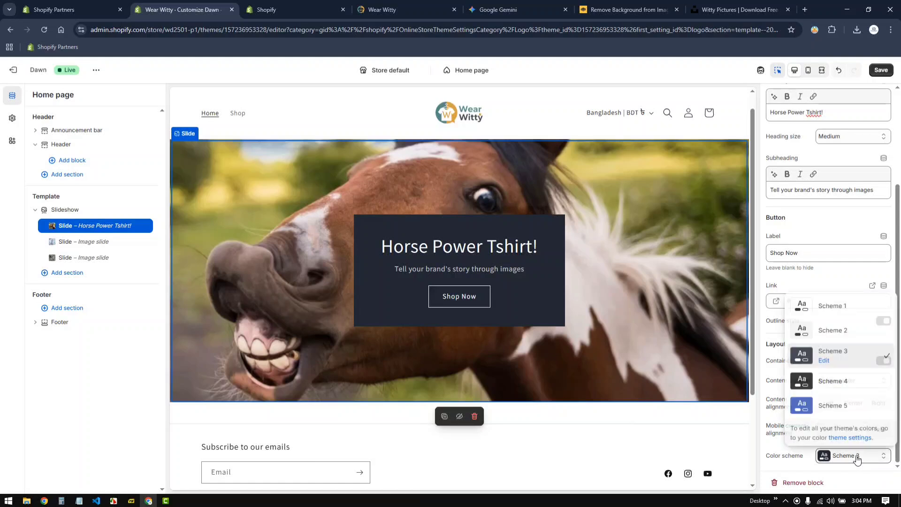
left_click(828, 389)
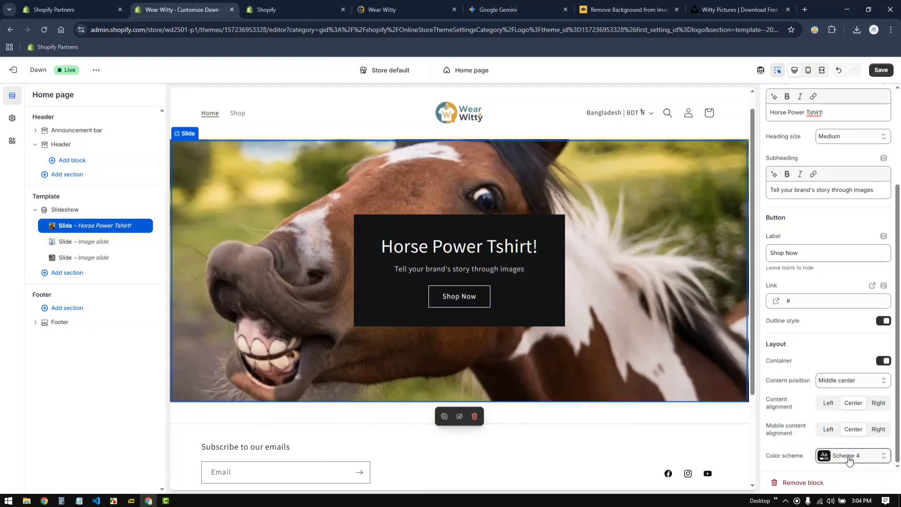
left_click(846, 456)
left_click(837, 407)
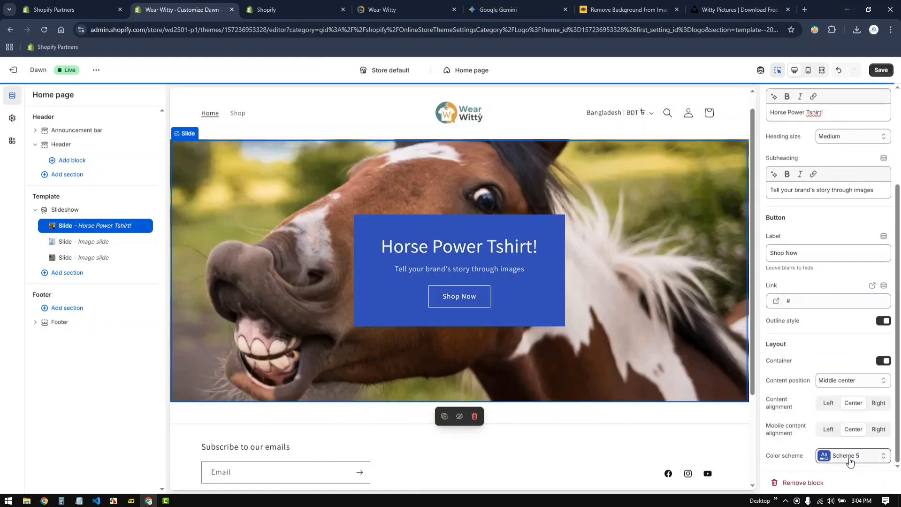
left_click(850, 462)
left_click(843, 306)
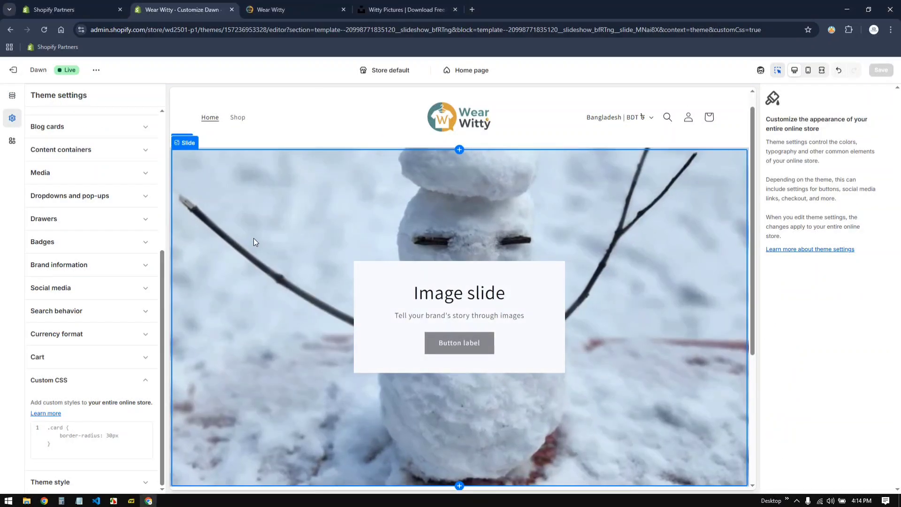
Step: Set the button link of the second slide, the snowman banner, to "#"
left_click(265, 223)
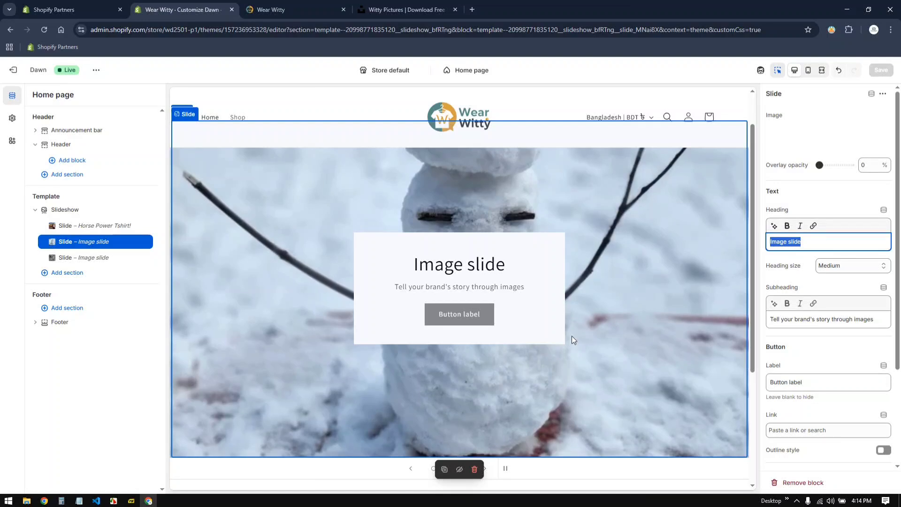
left_click(792, 430)
type("#")
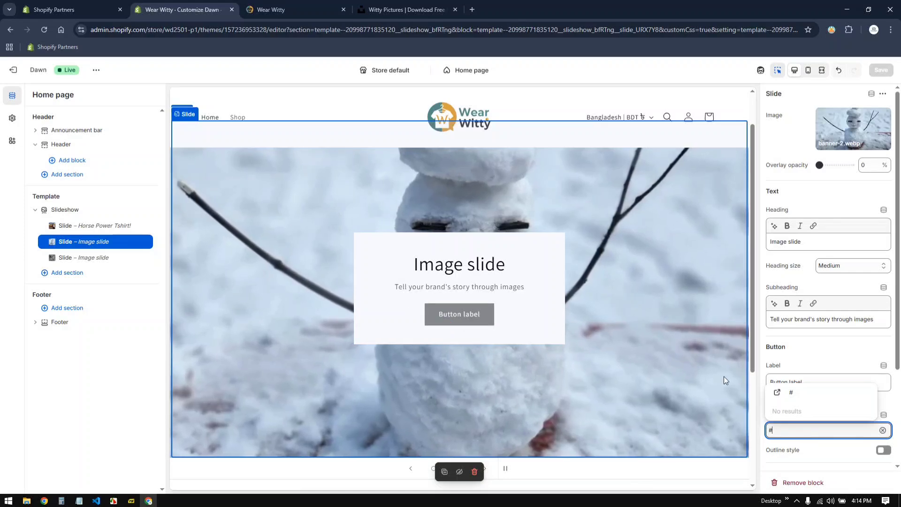
left_click(800, 396)
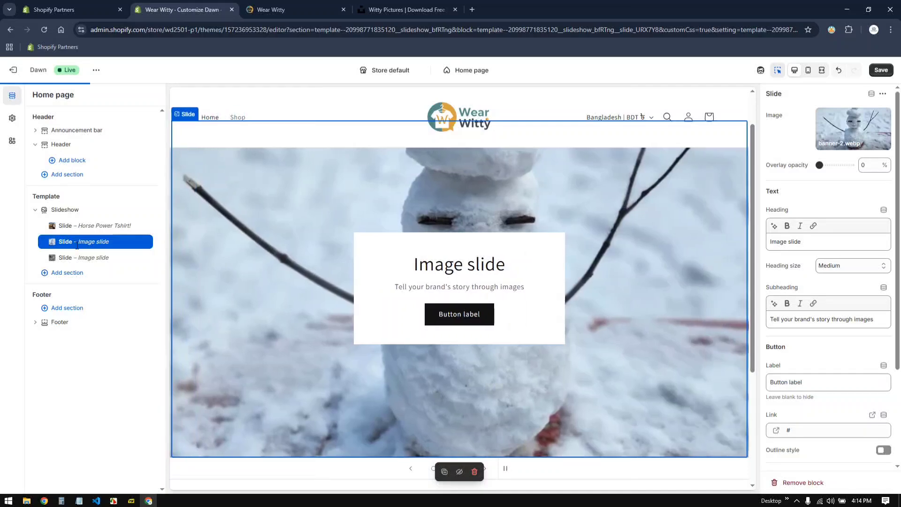
Step: Set the button link of the third slide, the "Keep Your Distance" banner, to "#" and save the theme changes
left_click(101, 228)
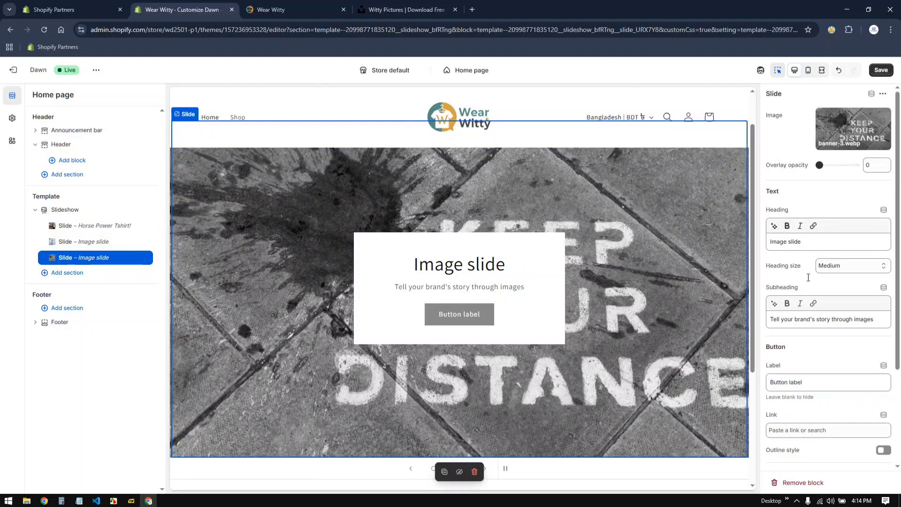
left_click(786, 428)
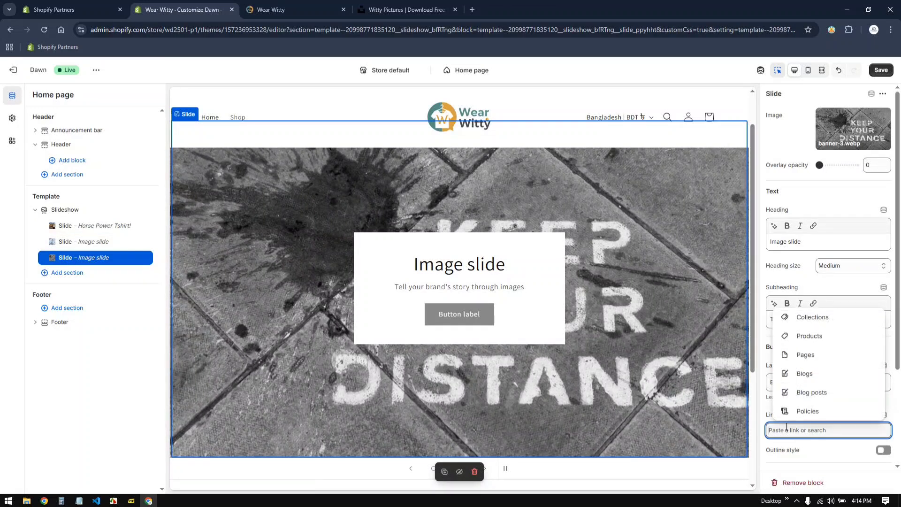
type("#")
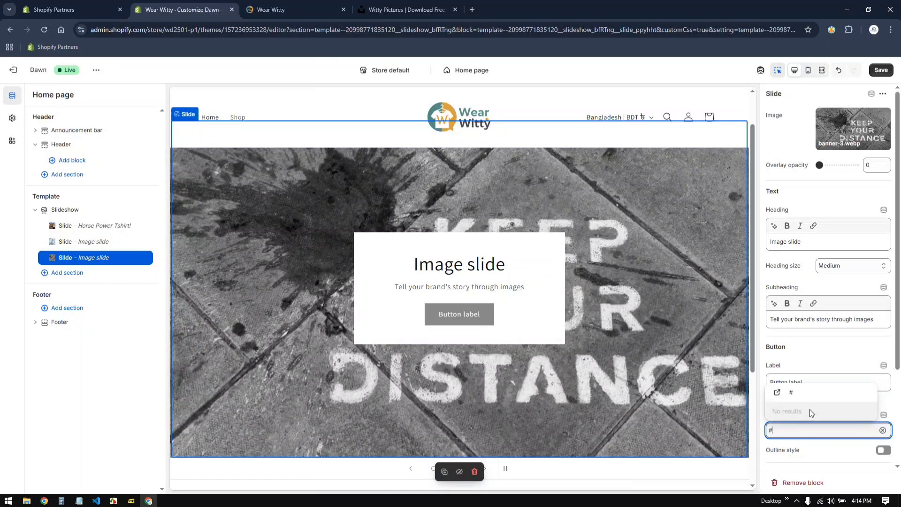
left_click(793, 392)
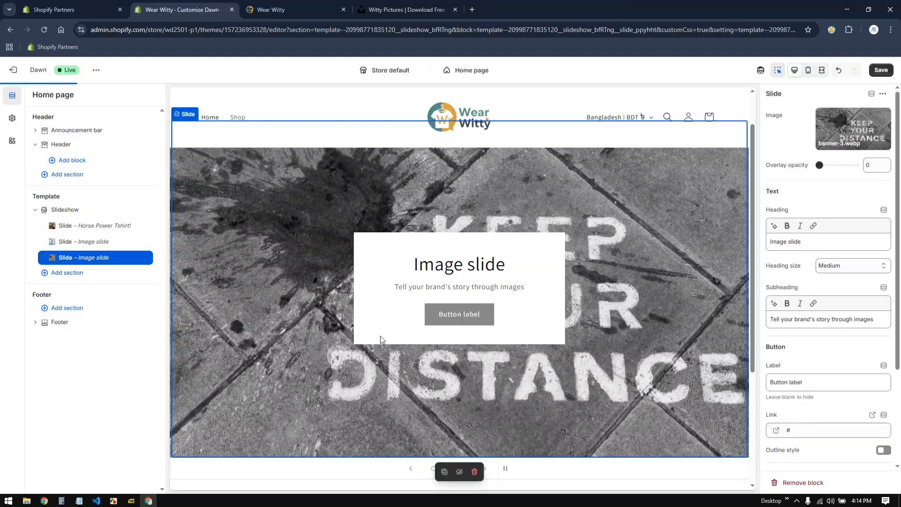
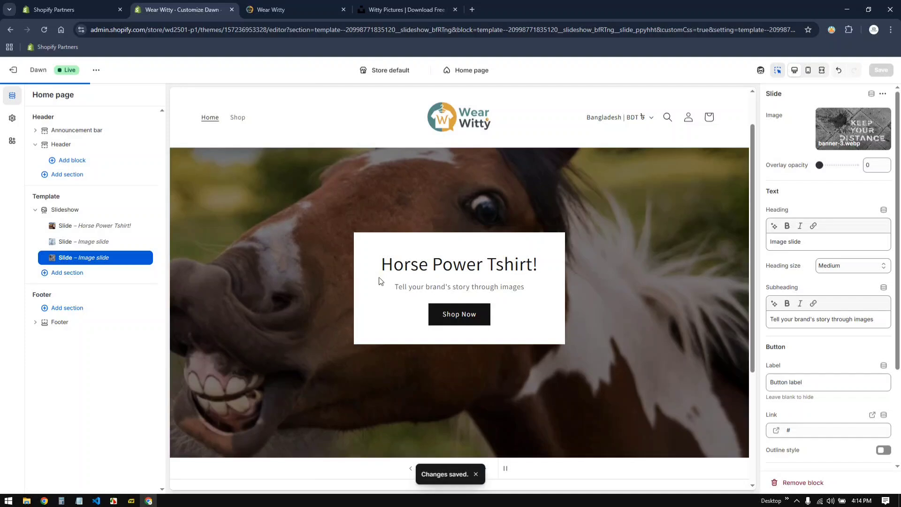
Step: Check the slideshow in the mobile preview and return to the desktop preview
left_click(807, 71)
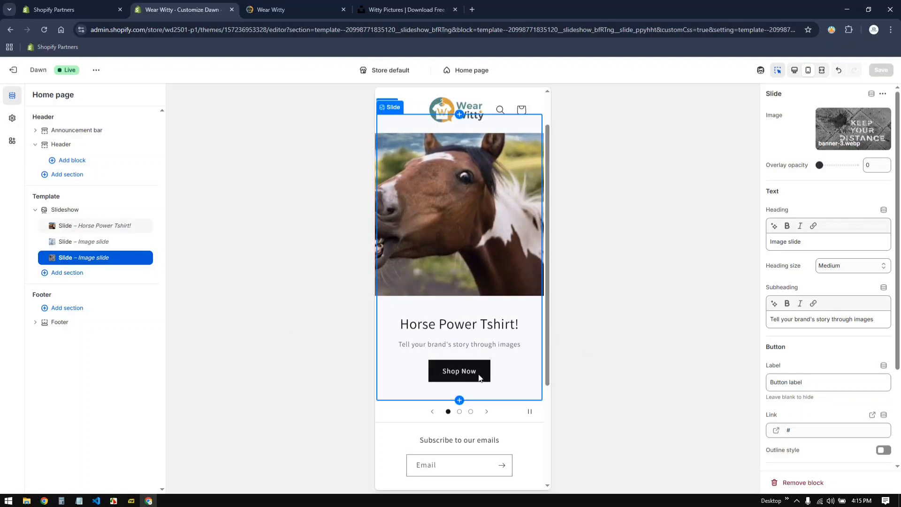
left_click(793, 71)
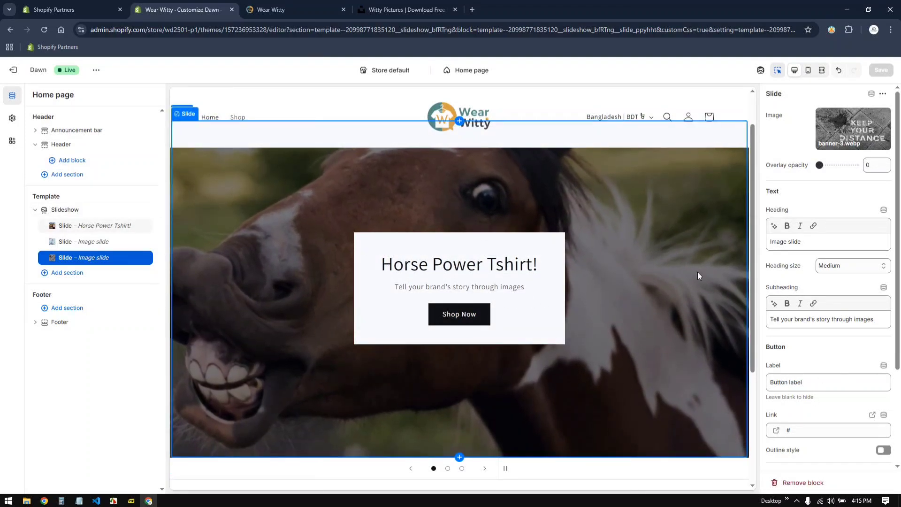
Step: Look over the color schemes available for the first slide, the horse banner, without changing the selection
left_click(629, 417)
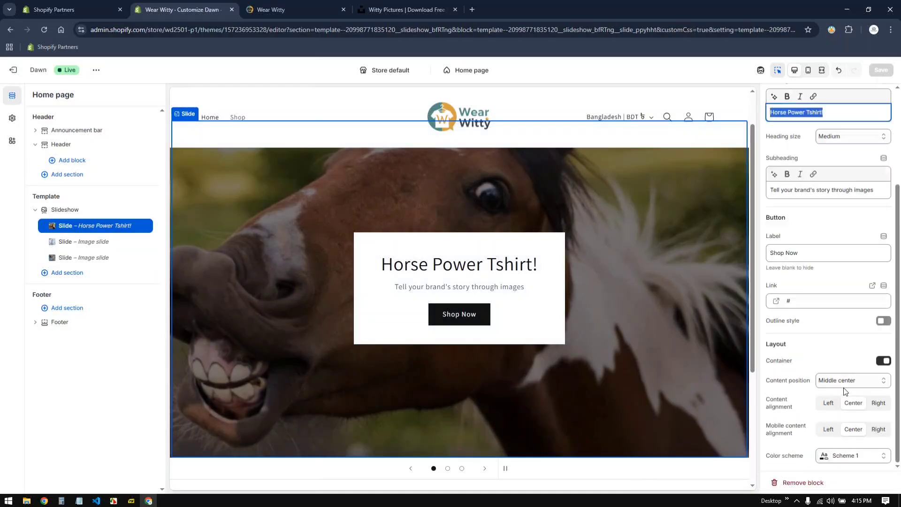
left_click(842, 462)
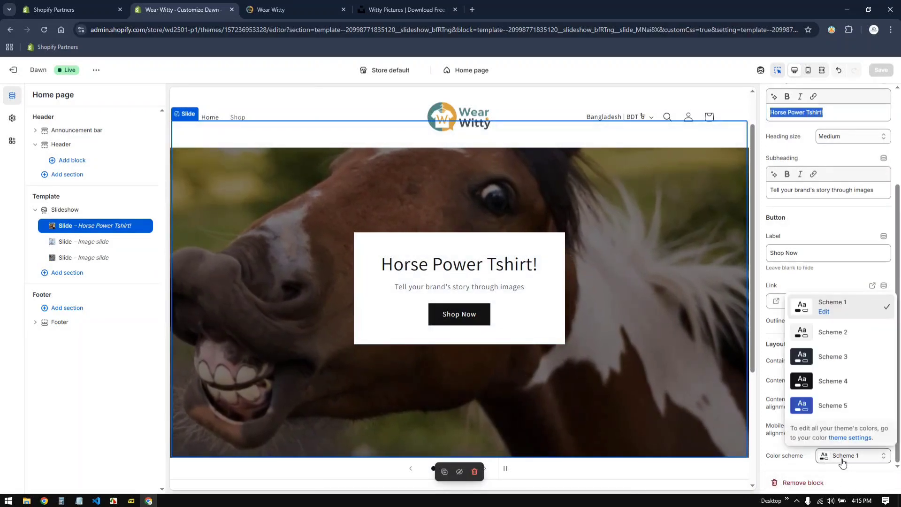
left_click(528, 327)
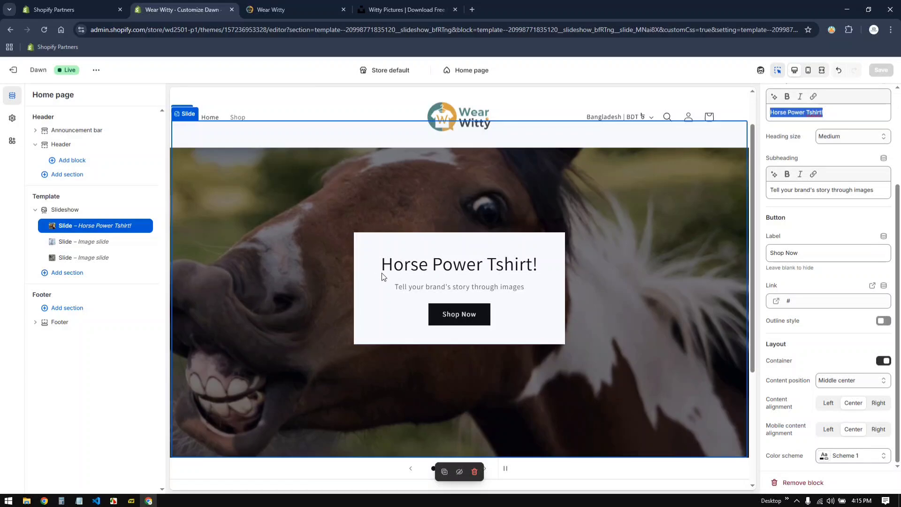
Step: Switch to the published Wear Witty storefront and reload its home page
left_click(271, 9)
left_click(98, 29)
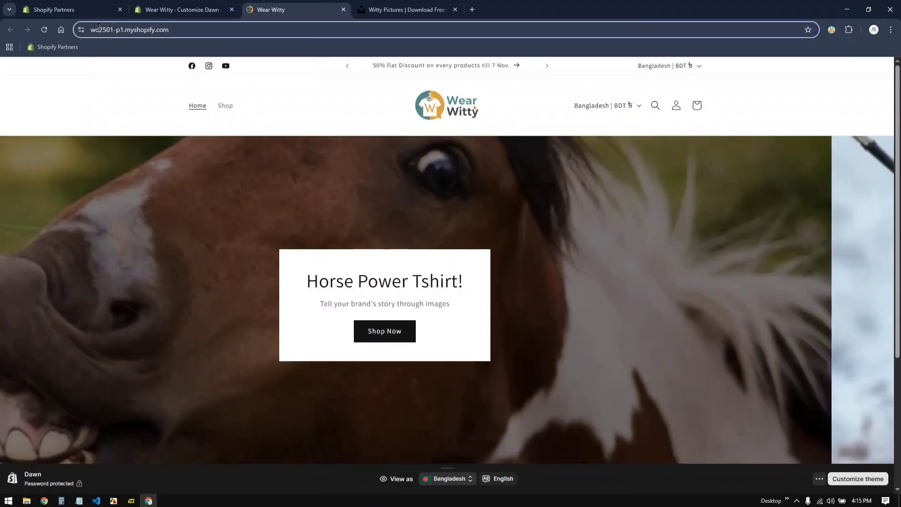
key("Return")
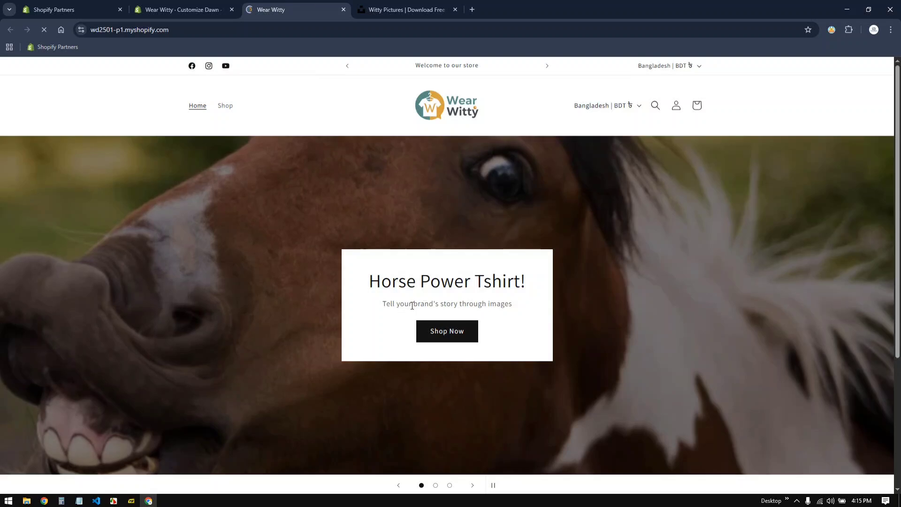
Step: Inspect the first slide's text box in the developer tools and copy its .slideshow__text.banner__box CSS rule
right_click(418, 301)
left_click(393, 290)
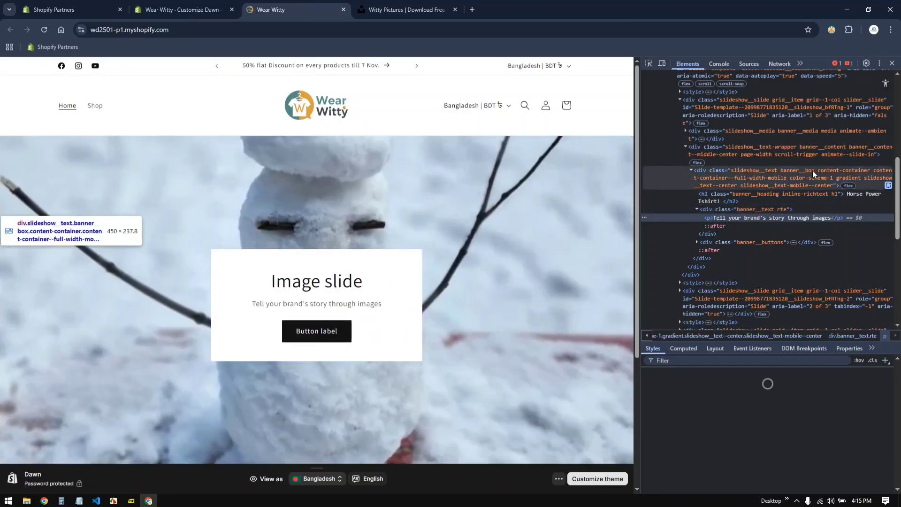
left_click(812, 170)
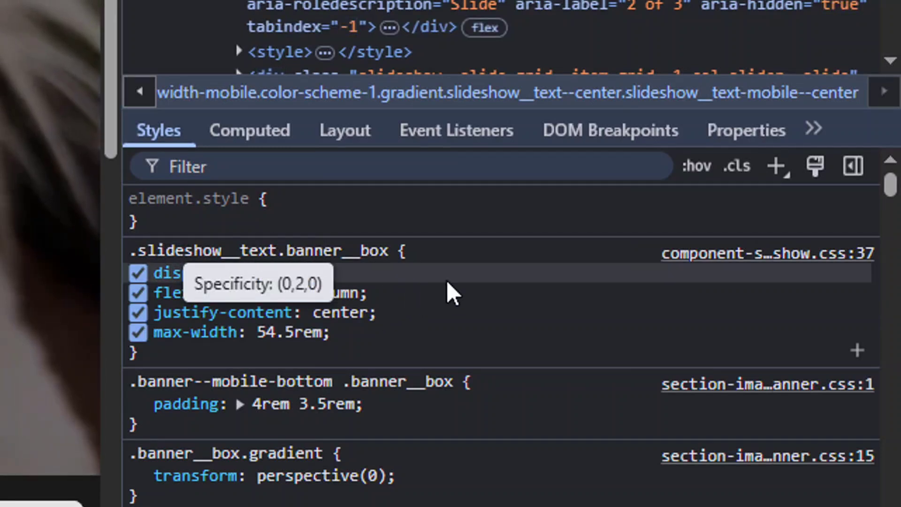
right_click(457, 288)
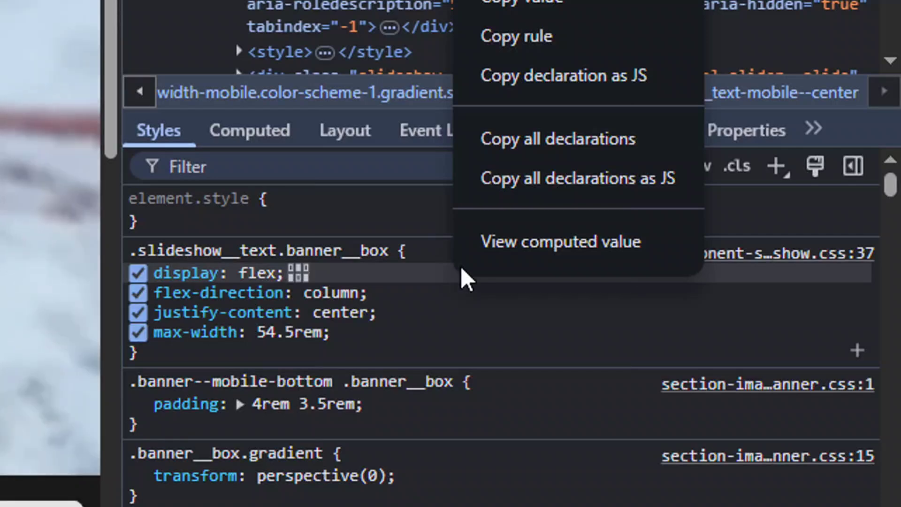
left_click(542, 36)
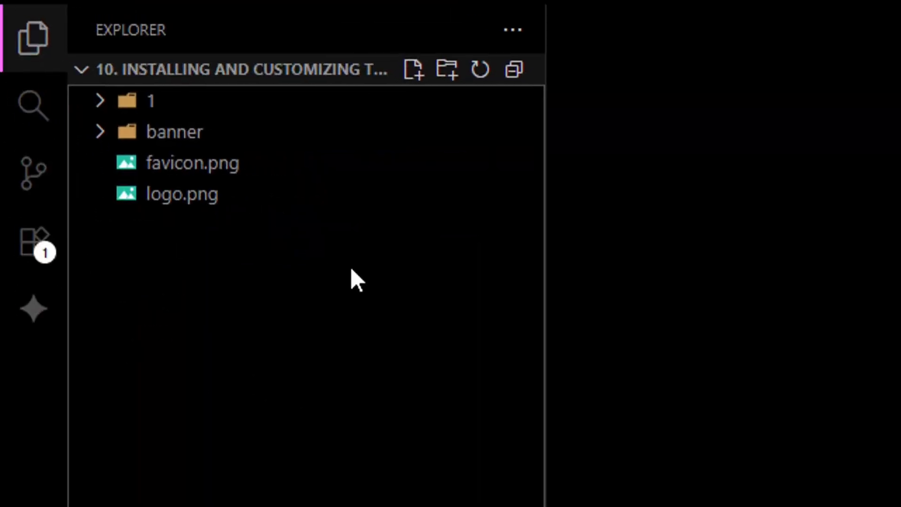
Step: Switch to VS Code, create a file named custom-style.css in the project folder and paste the copied rule into it
left_click(413, 69)
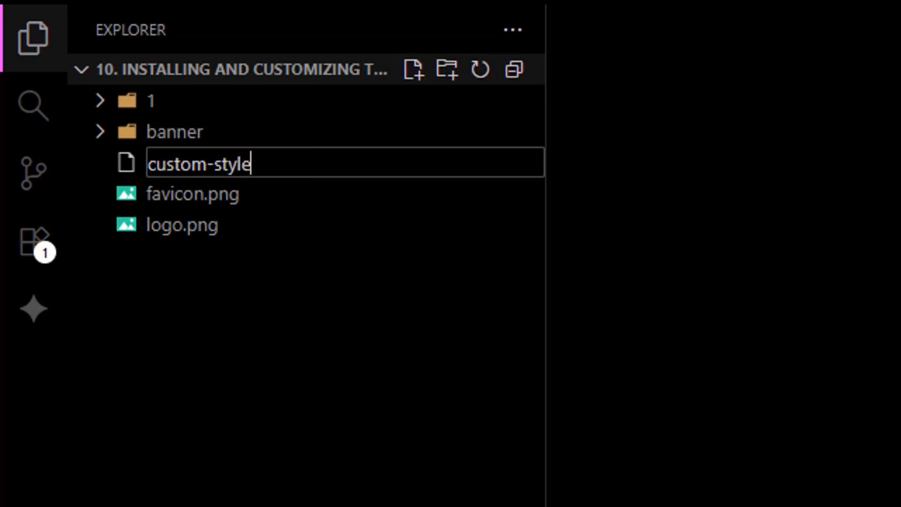
type("custom-style.css")
key("Return")
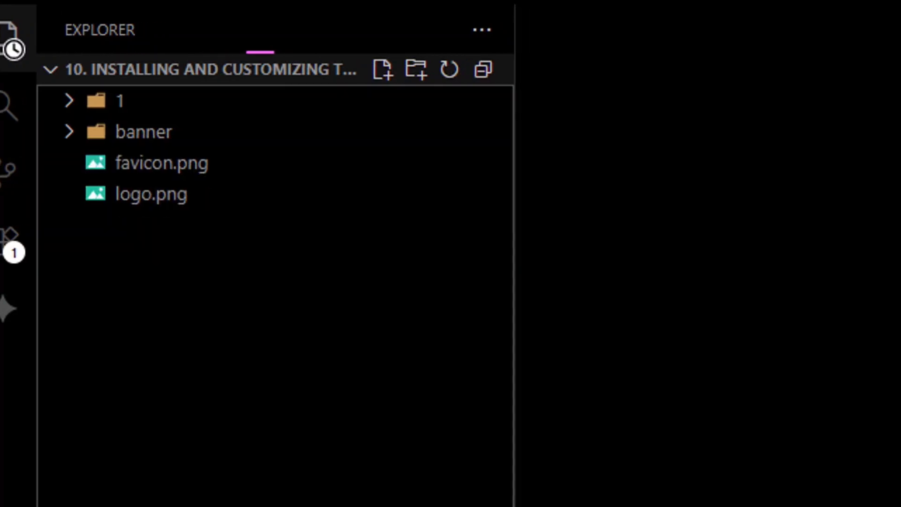
key("ctrl+v")
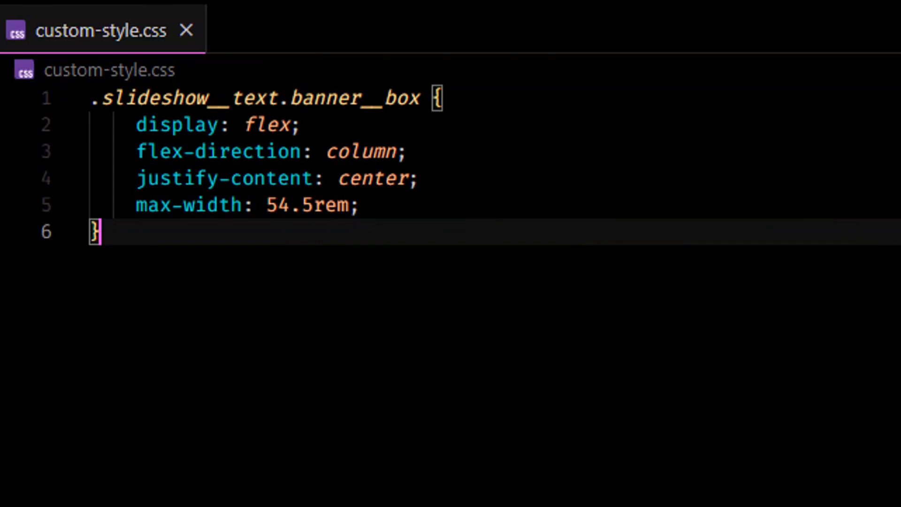
Step: Replace all declarations in the .slideshow__text.banner__box rule with a background property that has no value
left_click_drag(374, 218, 137, 125)
key("BackSpace")
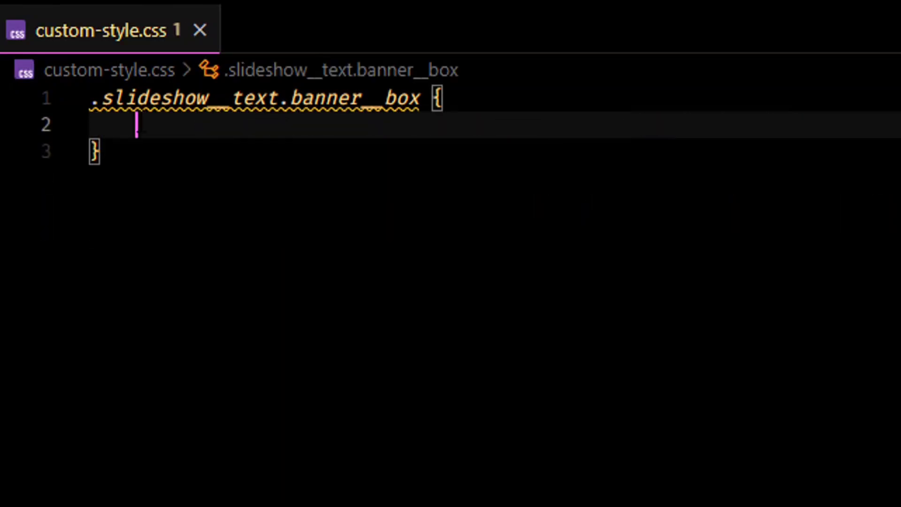
type("bg")
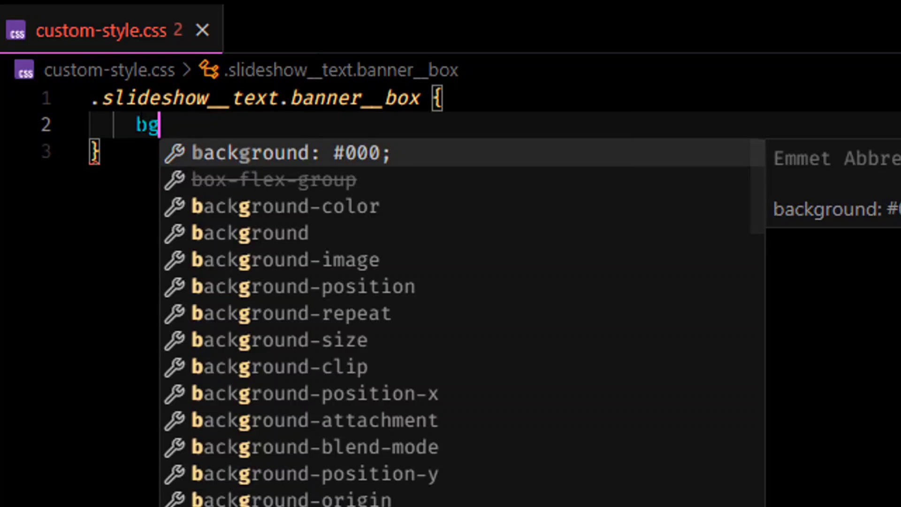
key("Tab")
key("BackSpace")
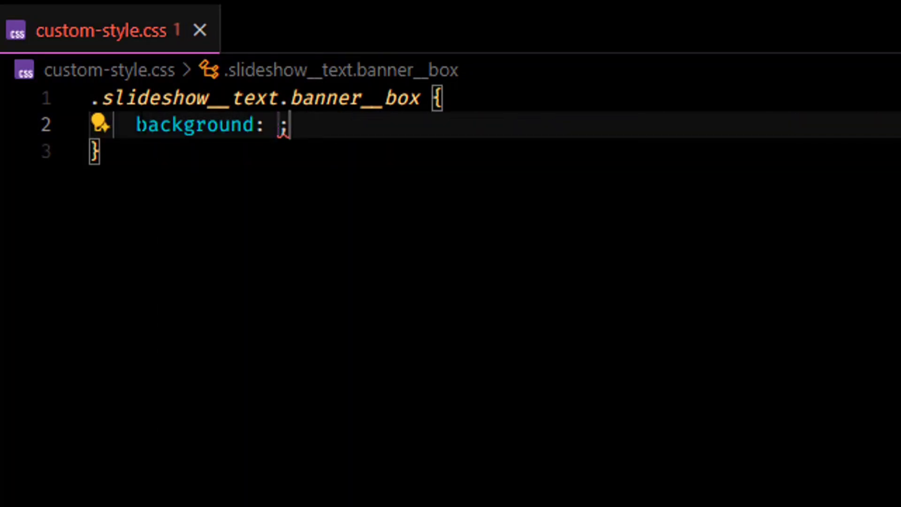
Step: Set the background value of the banner box rule to rgba(0,0,0,0.5)
type("rgb")
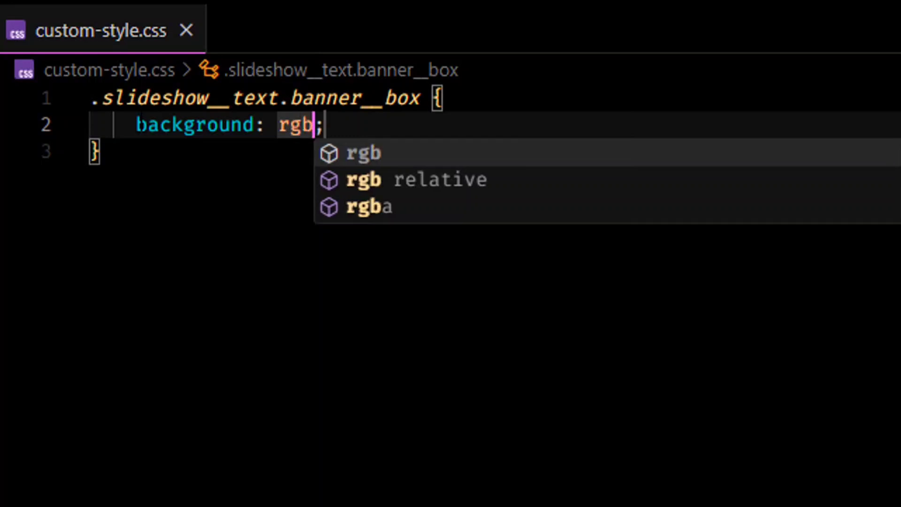
type("a")
key("Tab")
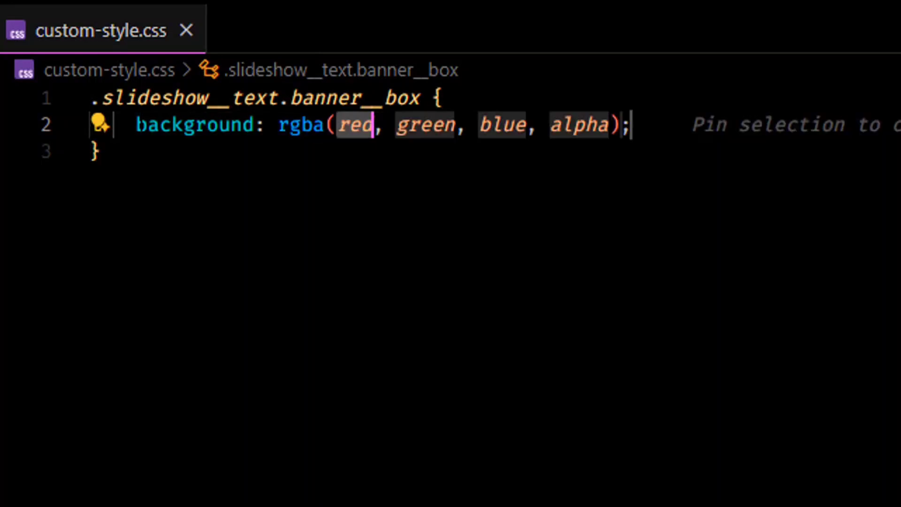
key("BackSpace")
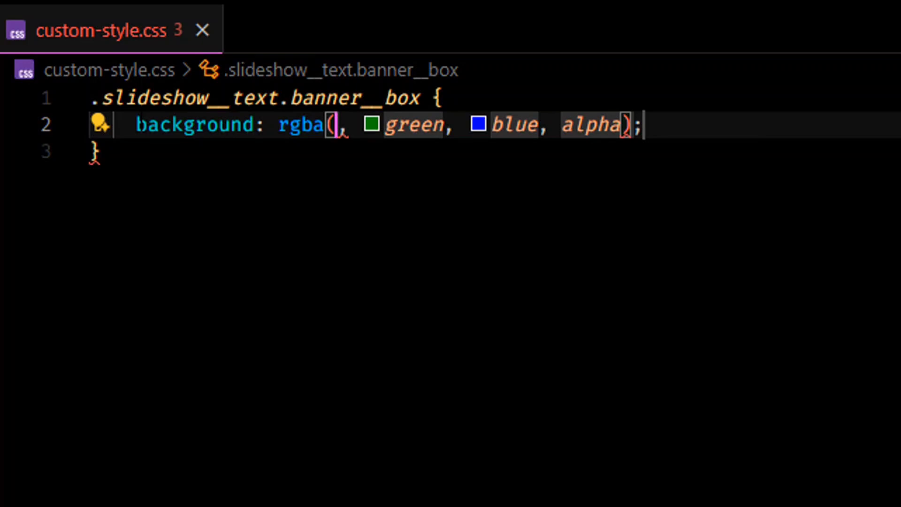
type("0,")
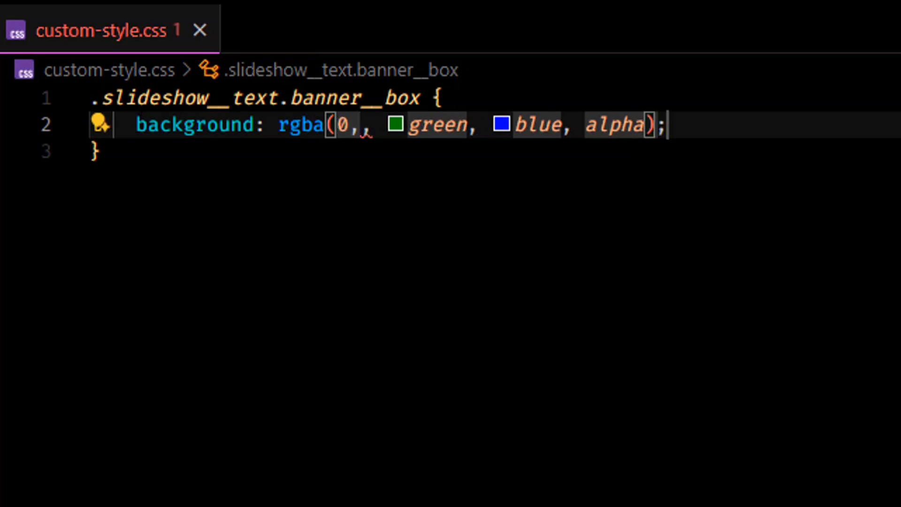
left_click_drag(643, 126, 337, 126)
type("0,0,0,")
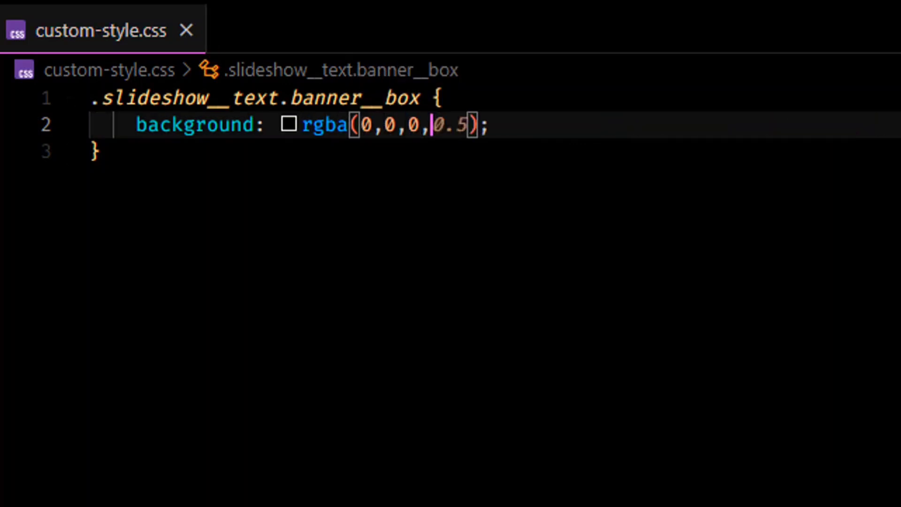
type("0.5")
left_click(522, 127)
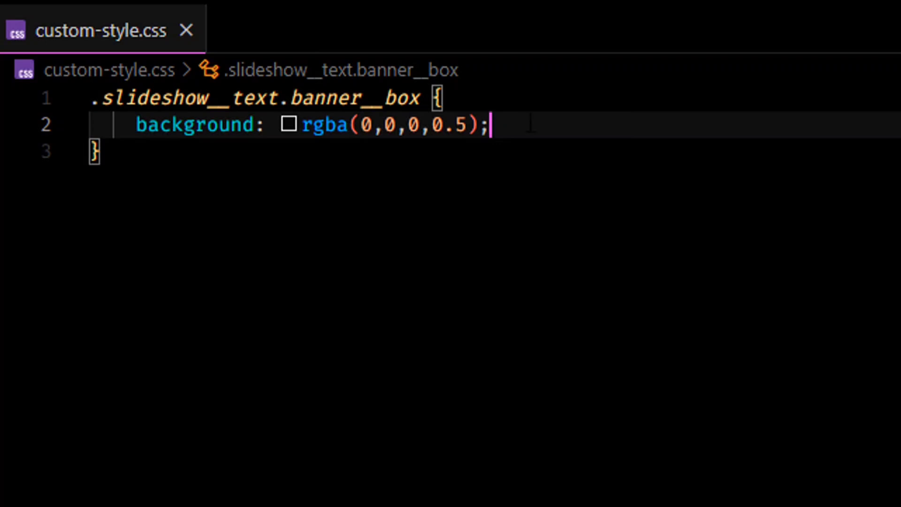
left_click(100, 152)
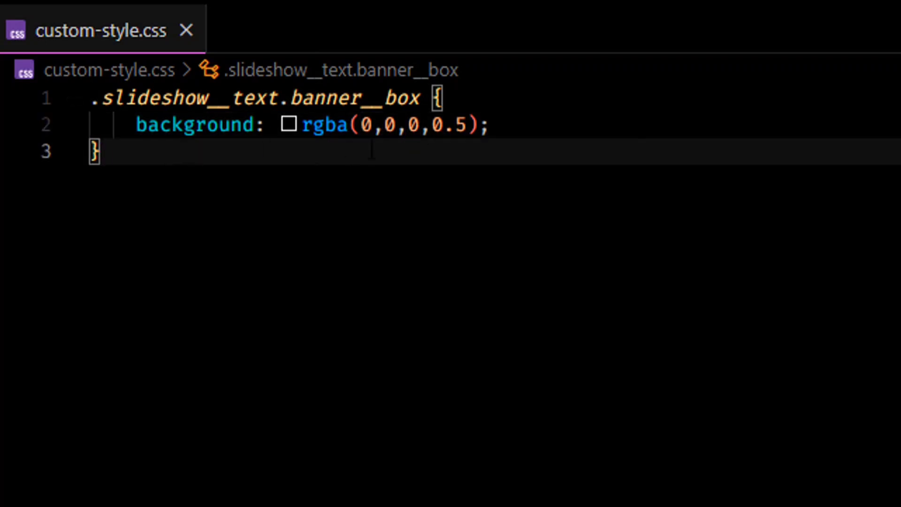
key("Return")
key("Return")
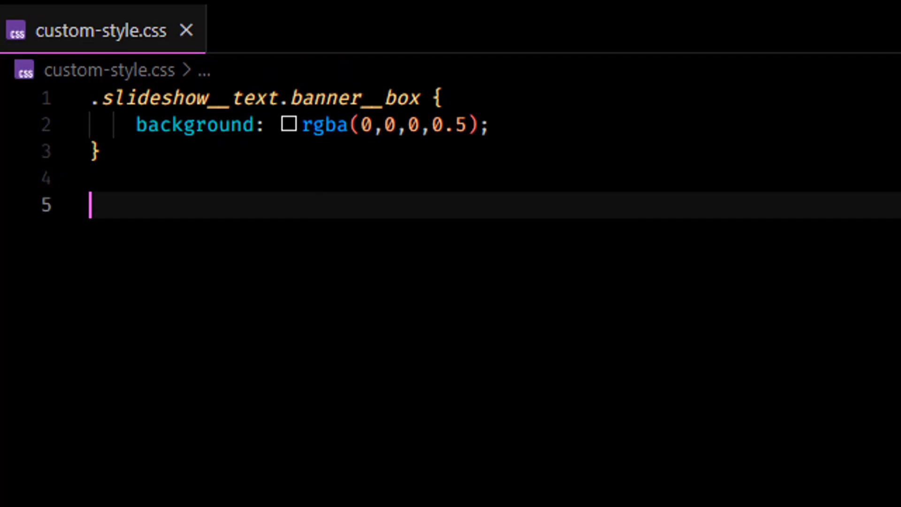
type("@media")
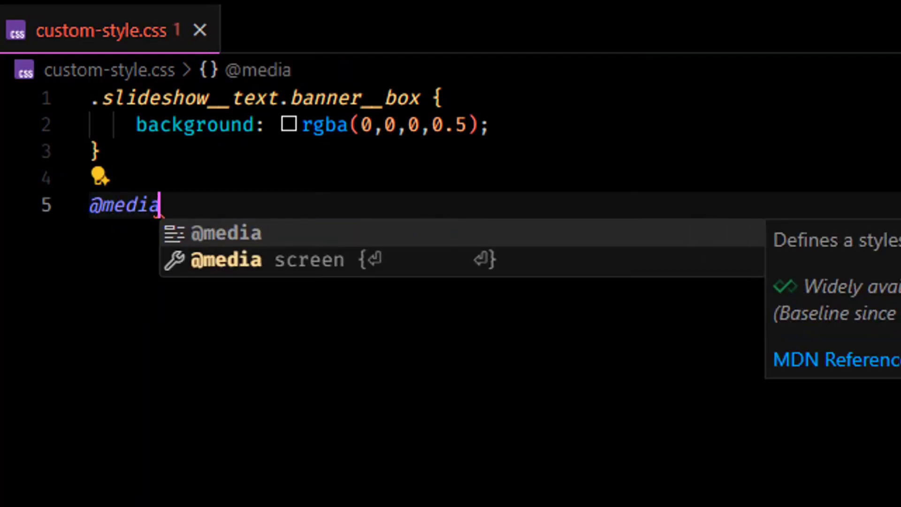
key("Escape")
type("sc")
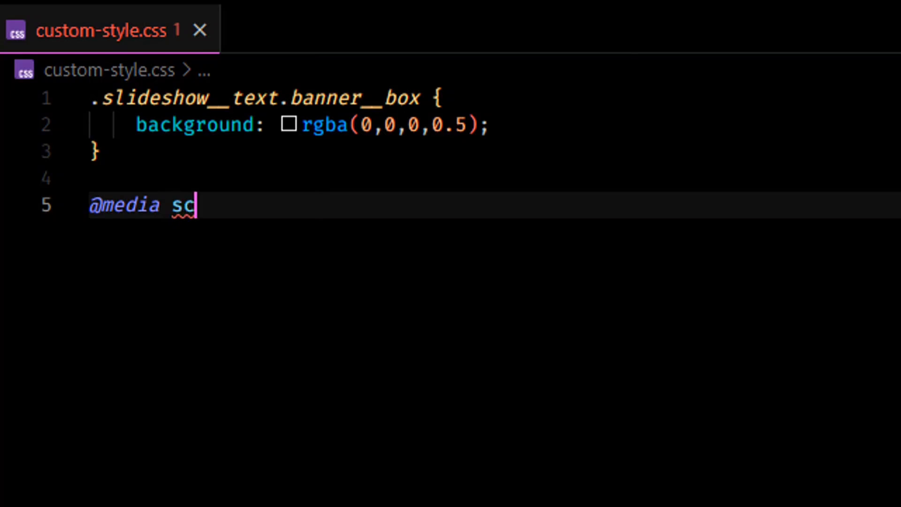
type("reen")
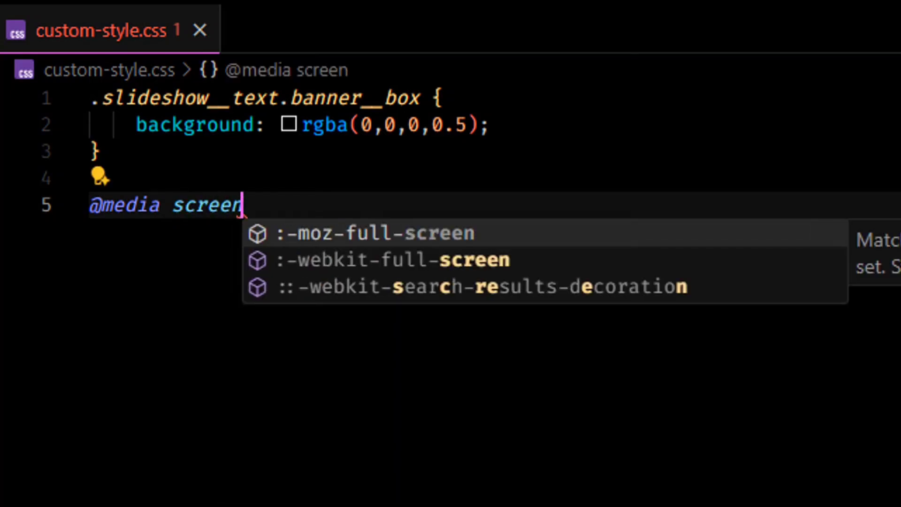
type(" an")
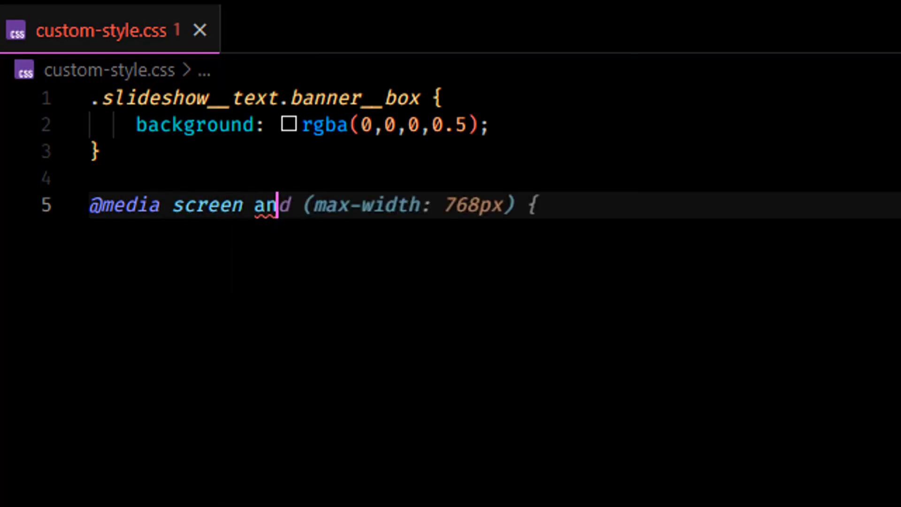
type("d ")
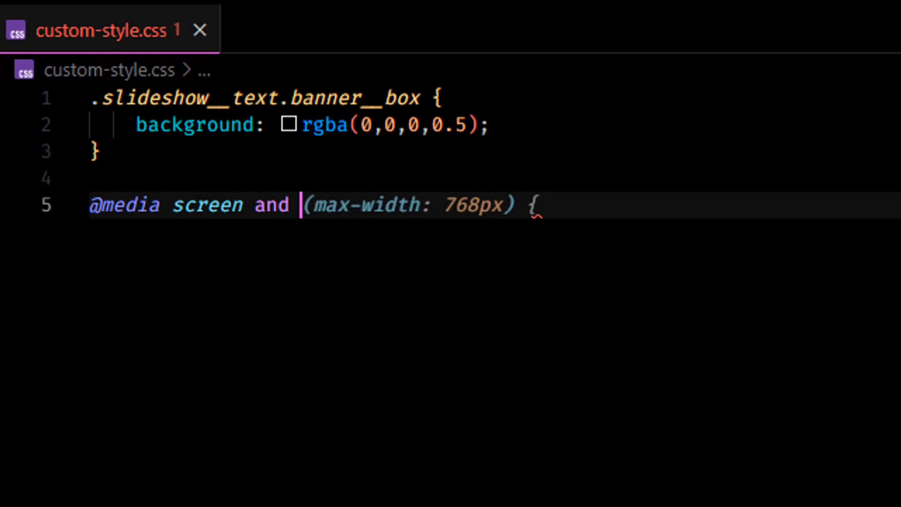
type("(min-")
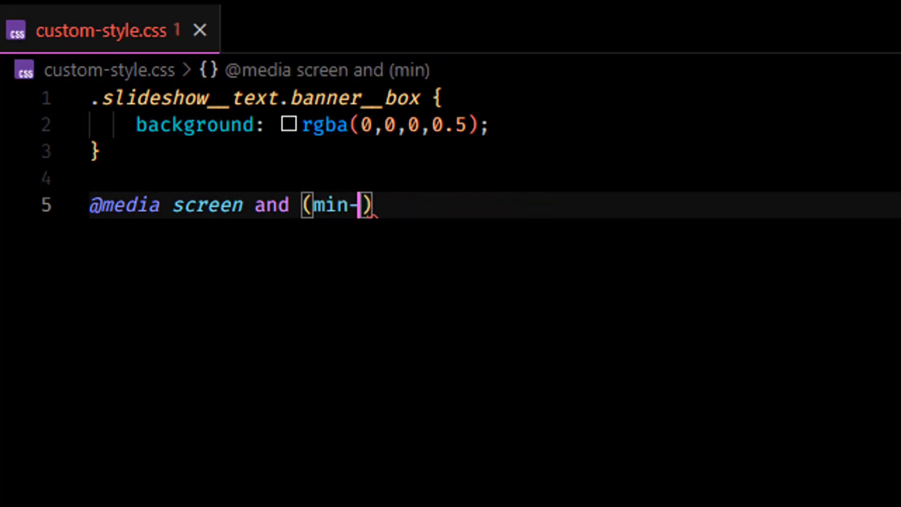
key("Tab")
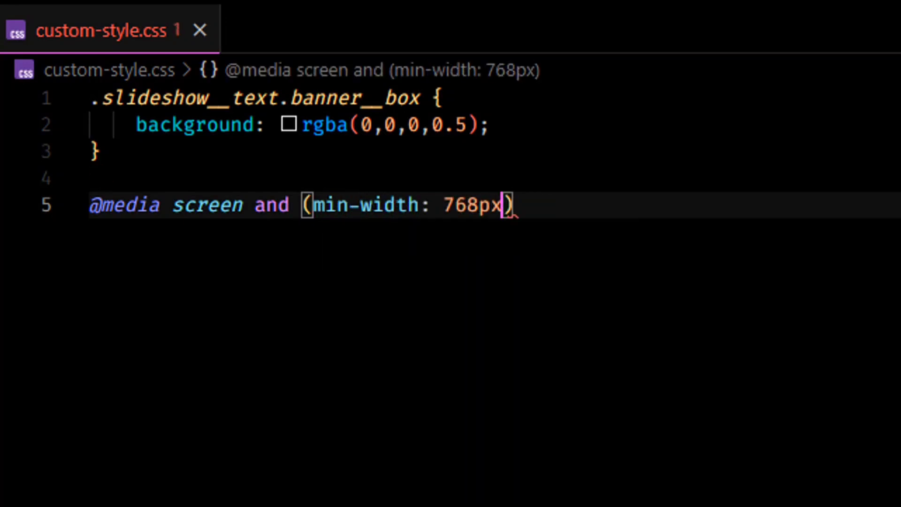
Step: Give the 768px media query an empty pair of braces with a blank line inside
double_click(468, 206)
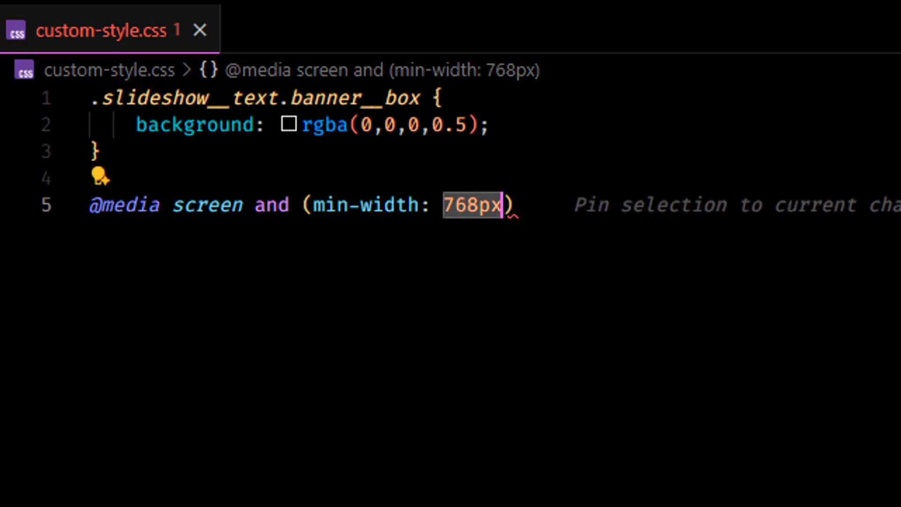
left_click(458, 205)
double_click(458, 206)
left_click(566, 206)
type("{")
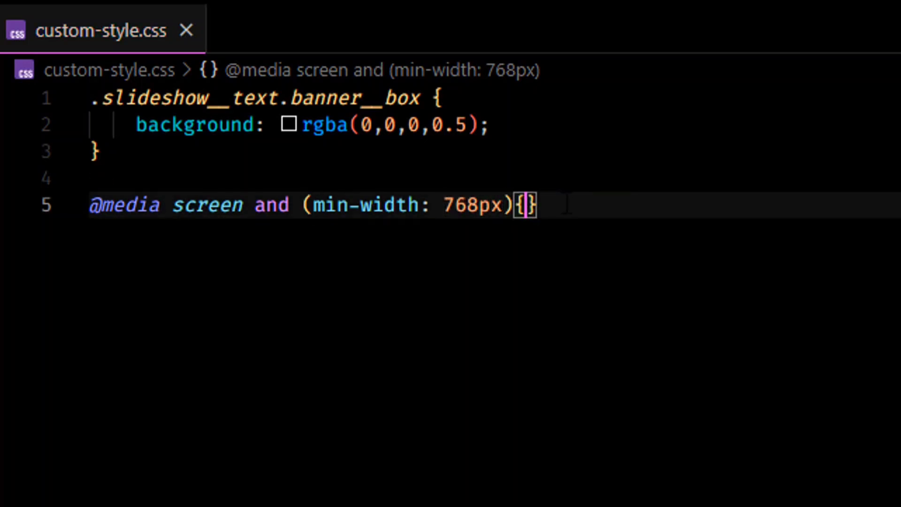
key("Return")
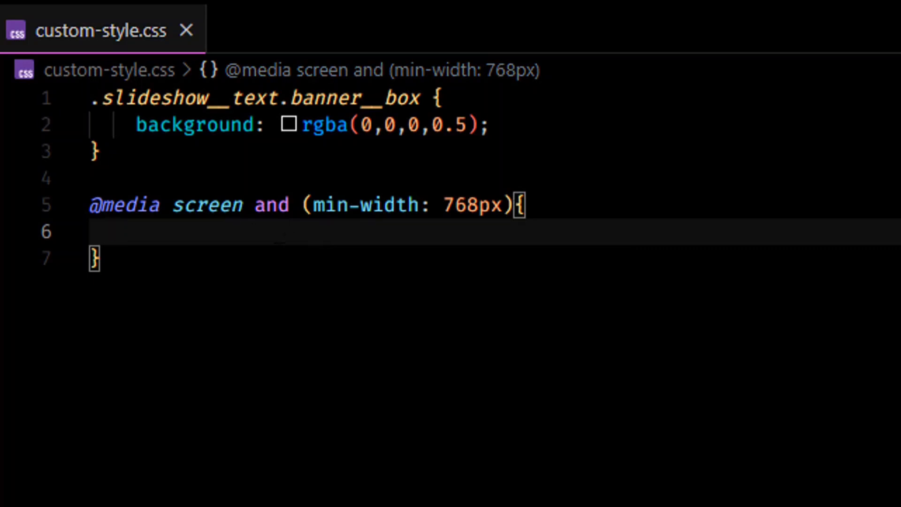
Step: Move the whole .slideshow__text.banner__box rule inside the 768px media query, then save and format custom-style.css
left_click_drag(100, 152, 90, 98)
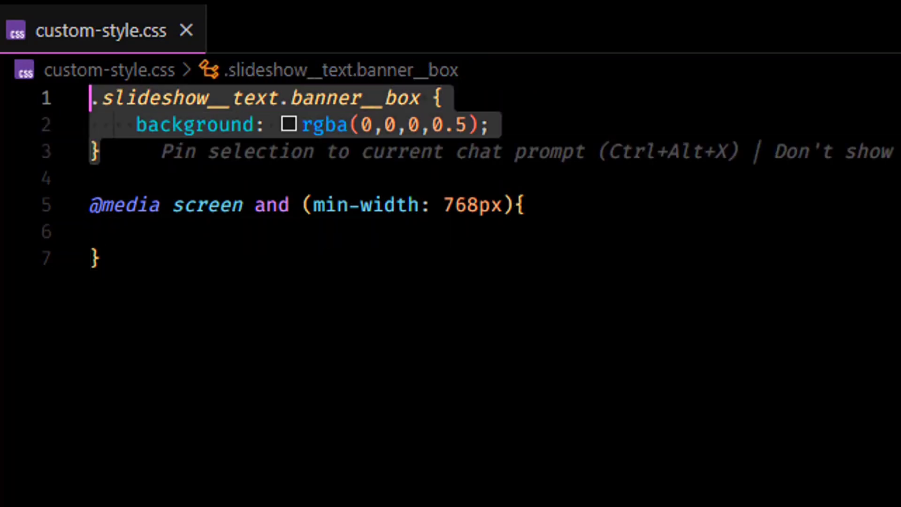
key("ctrl+x")
left_click(157, 180)
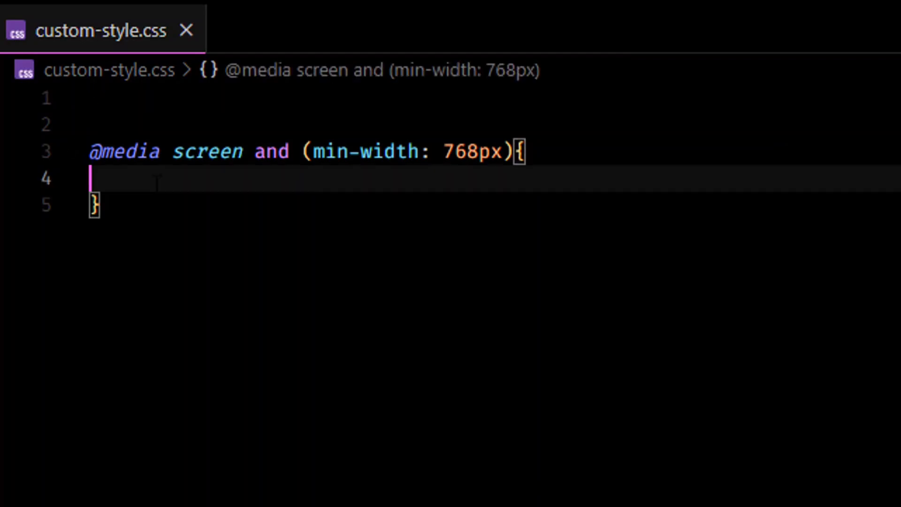
key("ctrl+v")
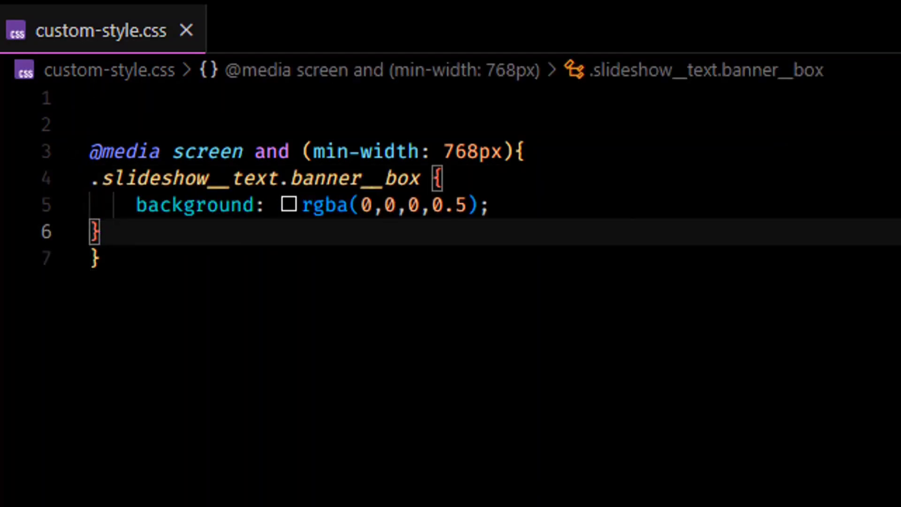
key("ctrl+s")
left_click(91, 232)
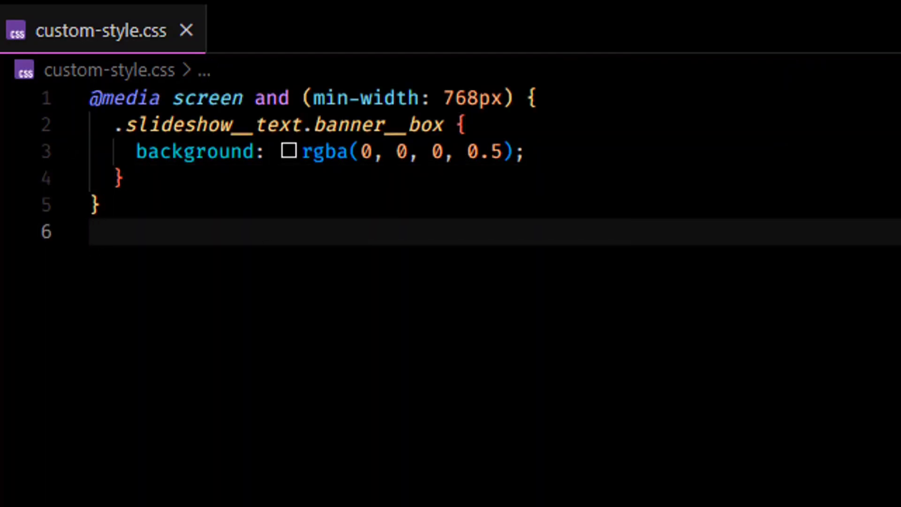
left_click(526, 151)
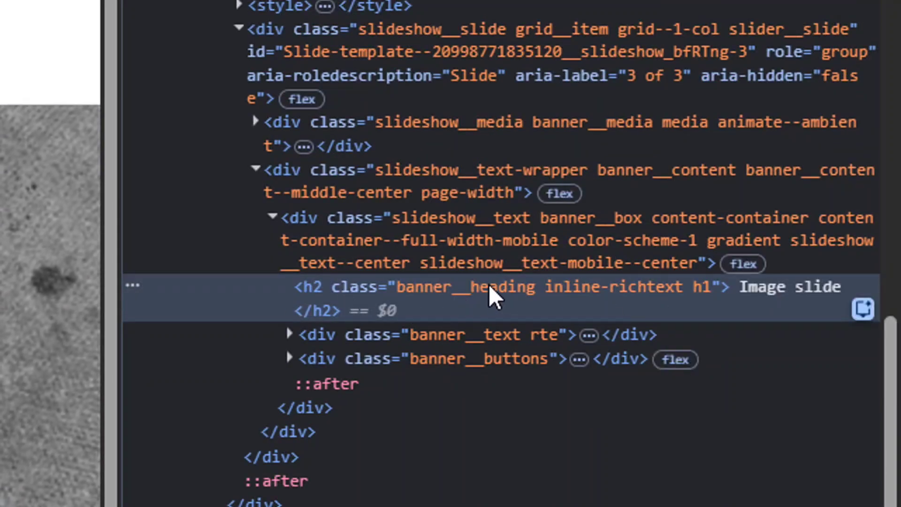
Step: In the browser's developer tools, examine the class names of the Image slide h2 heading without changing them
double_click(467, 288)
left_click(471, 288)
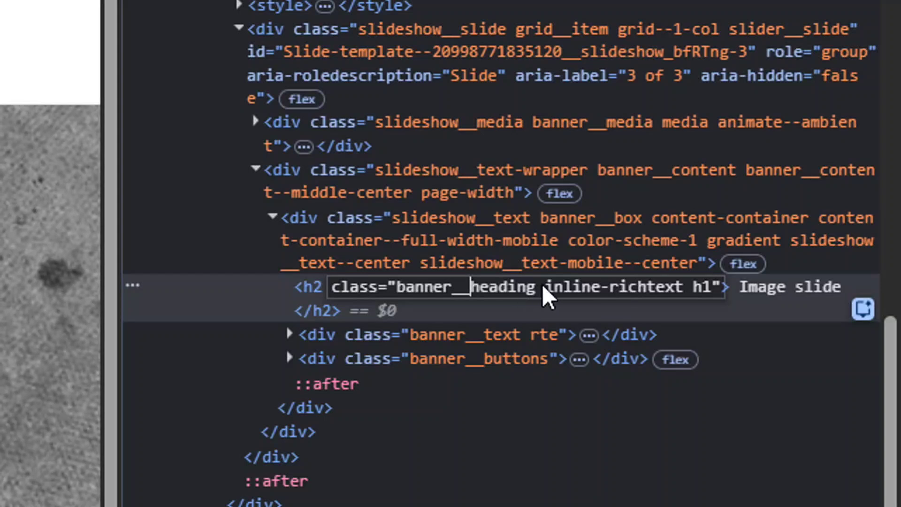
left_click_drag(444, 286, 499, 288)
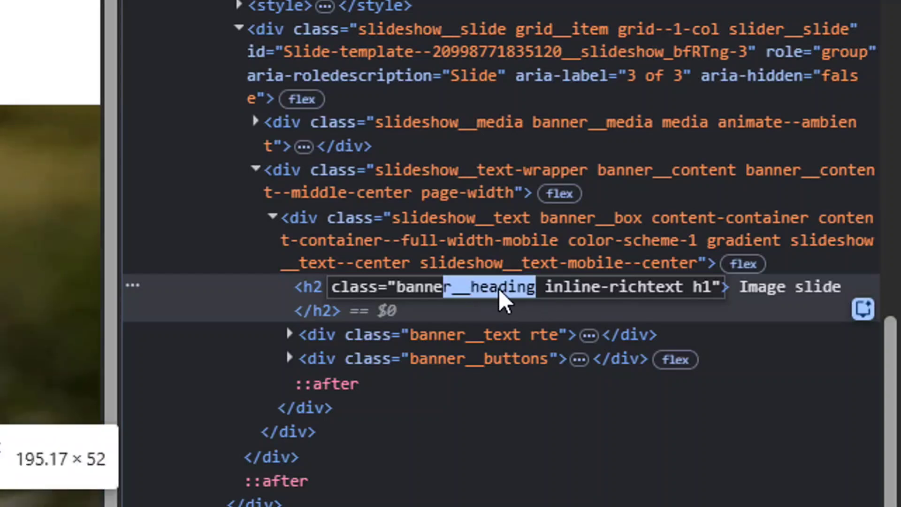
left_click(503, 288)
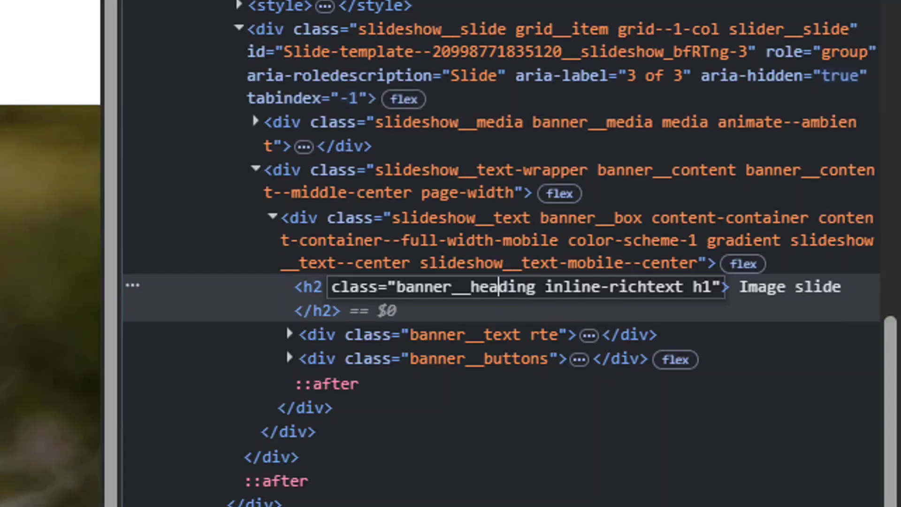
key("Escape")
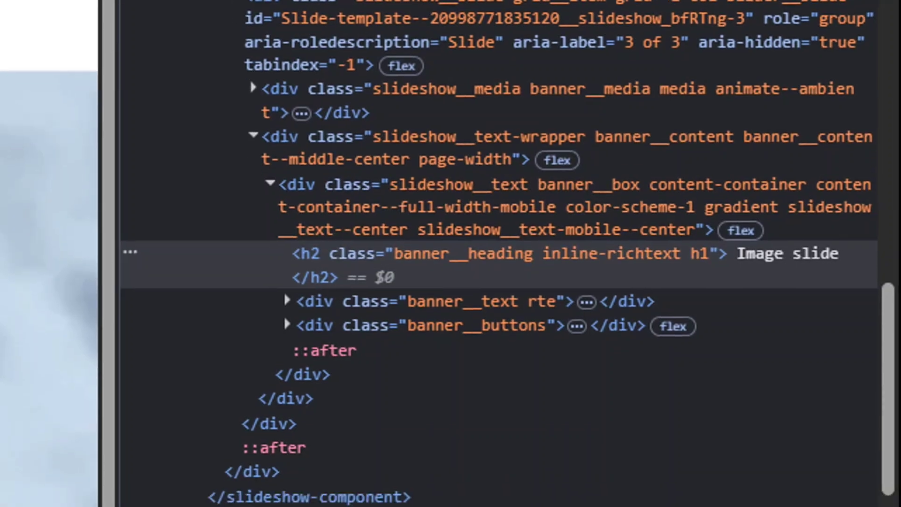
Step: Copy the .banner__heading rule from the heading's styles and insert it below the banner box rule in custom-style.css, with a single leading dot
right_click(227, 422)
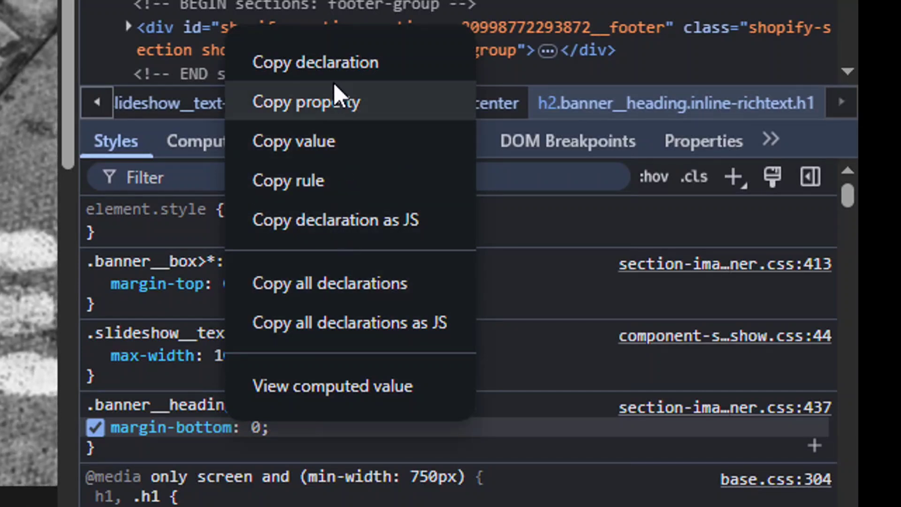
left_click(345, 223)
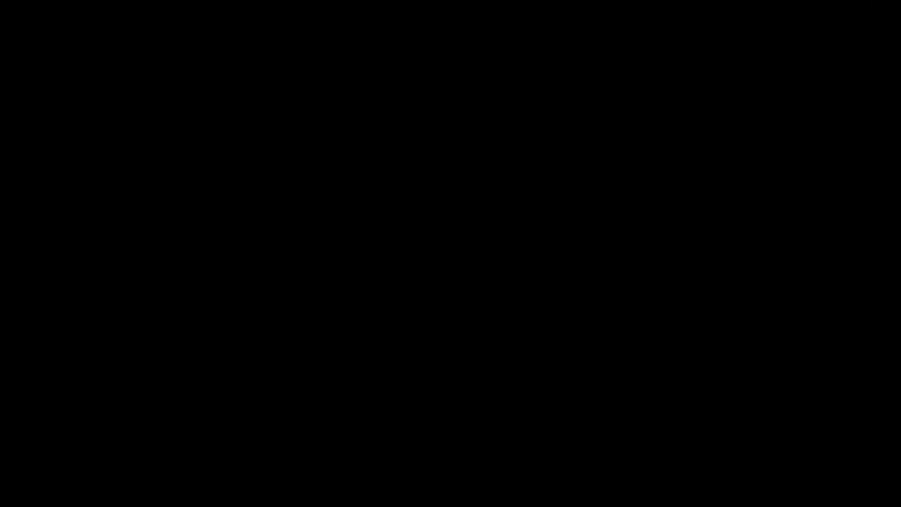
key("Up")
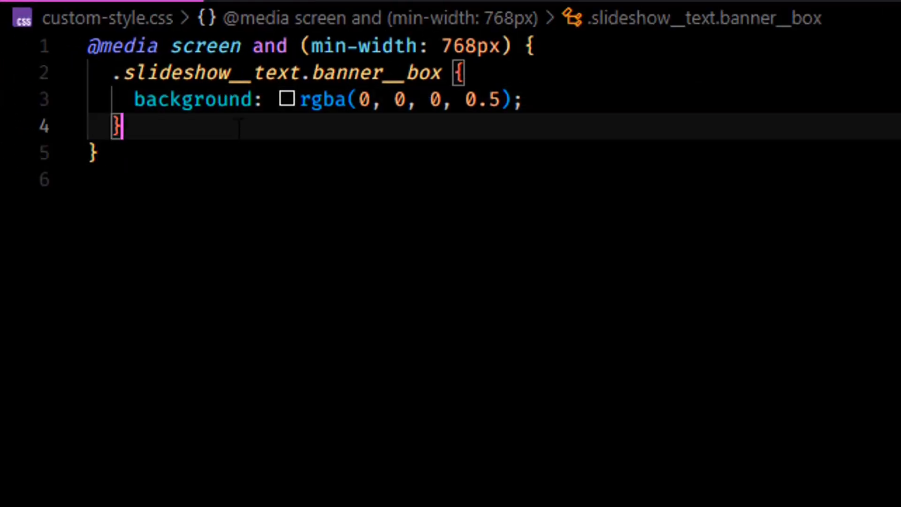
key("Return")
type(".")
key("ctrl+v")
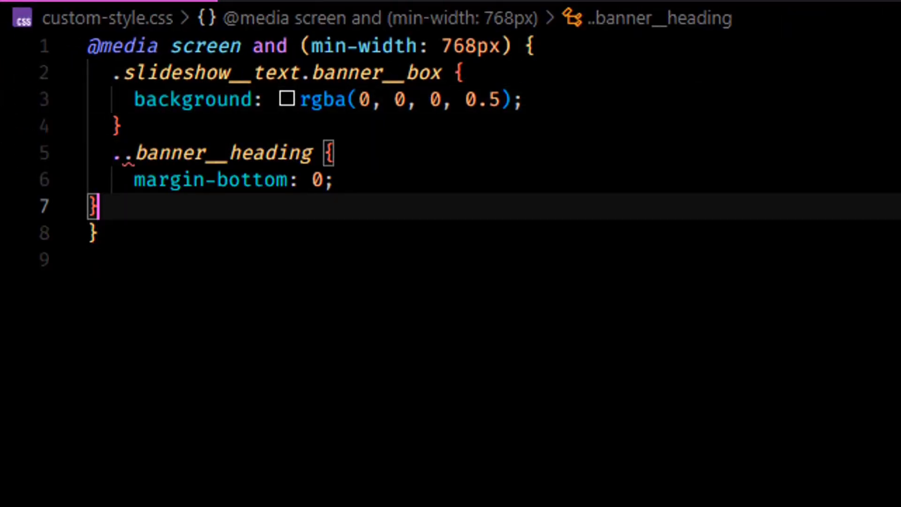
left_click(122, 153)
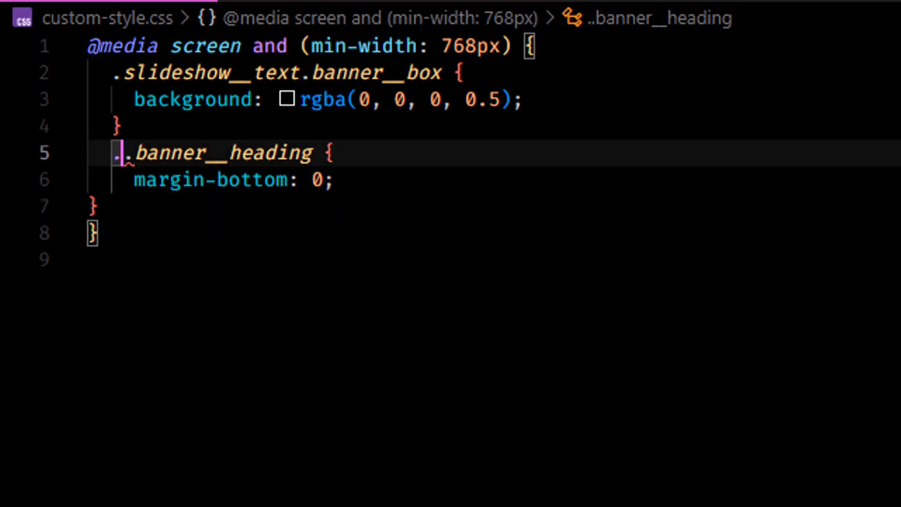
key("BackSpace")
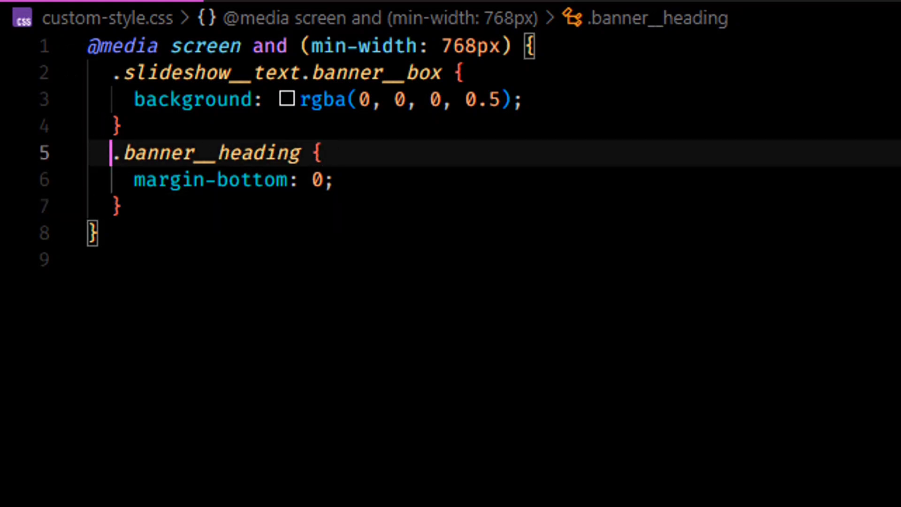
left_click(237, 215)
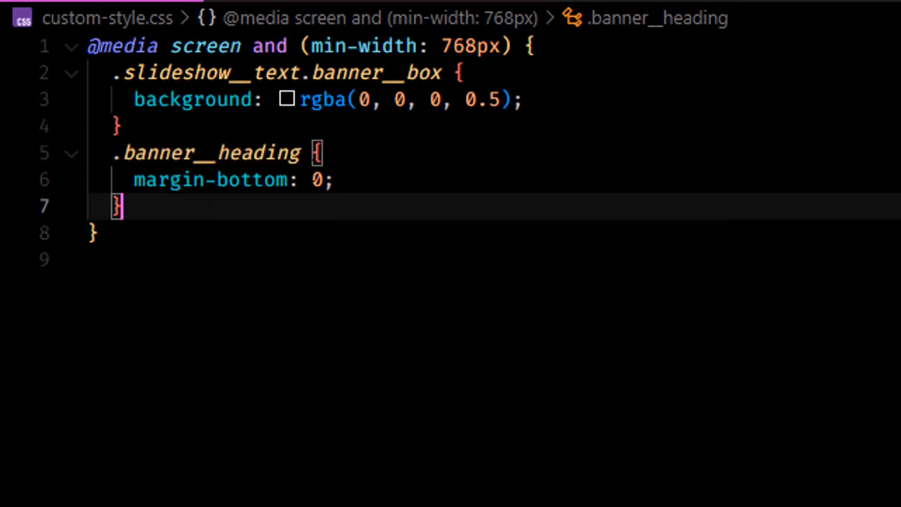
Step: Prefix the .banner__heading selector with the copied parent selector .slideshow__text.banner__box
left_click(136, 154)
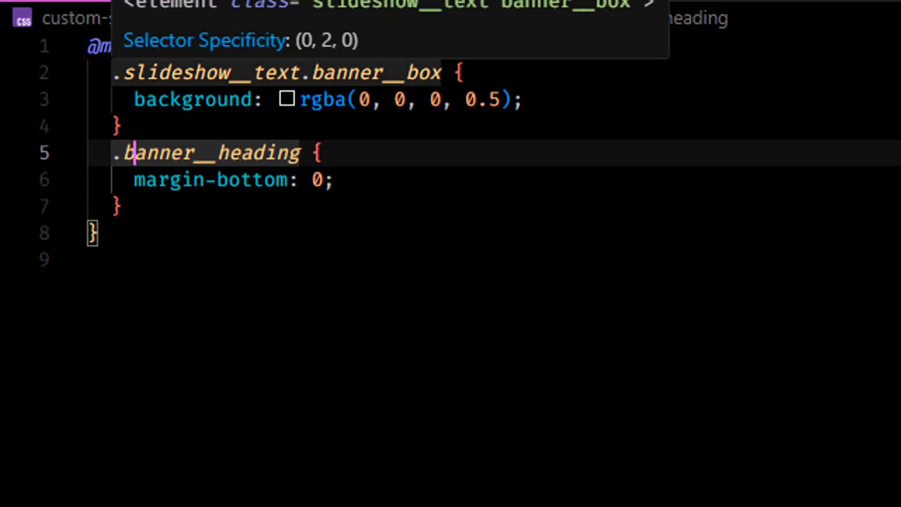
left_click(371, 74)
left_click_drag(441, 74, 121, 73)
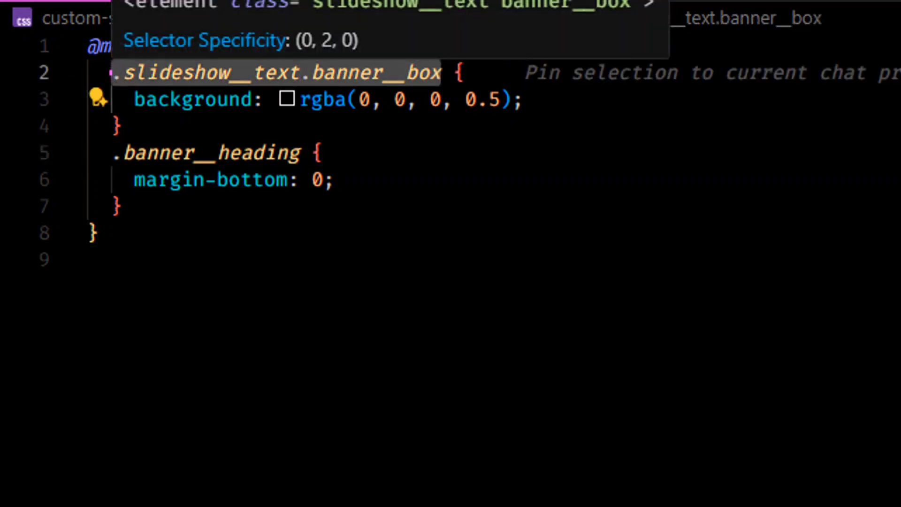
left_click(135, 154)
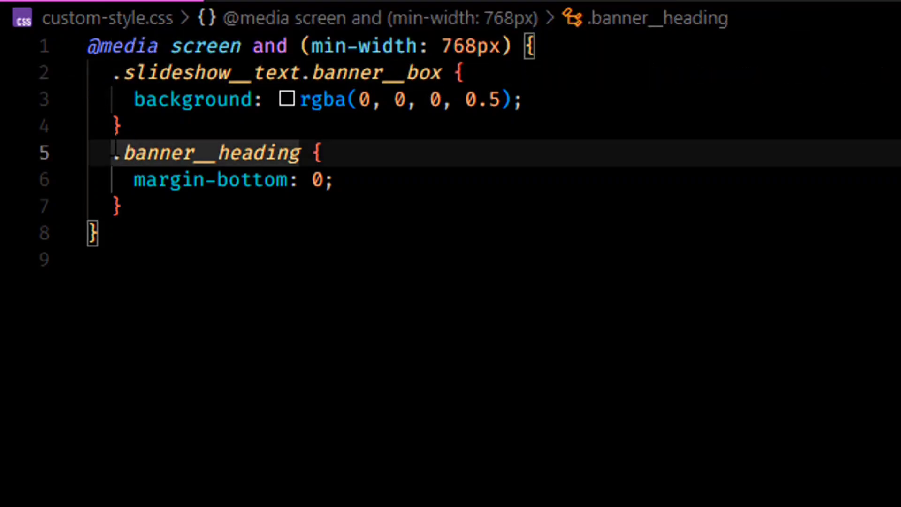
key("ctrl+v")
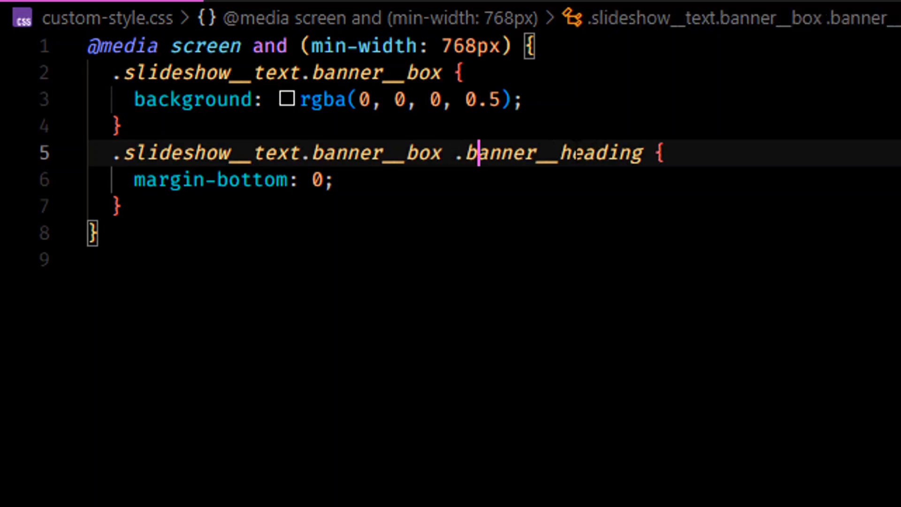
Step: Add a comma after the .banner__heading selector and put the rule's opening brace on a new line
double_click(575, 153)
key("End")
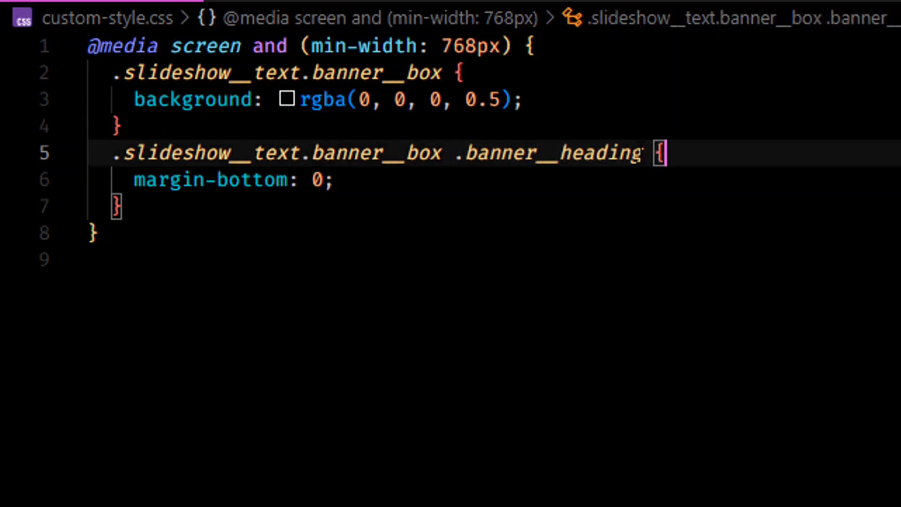
key("Left")
key("Left")
type(",")
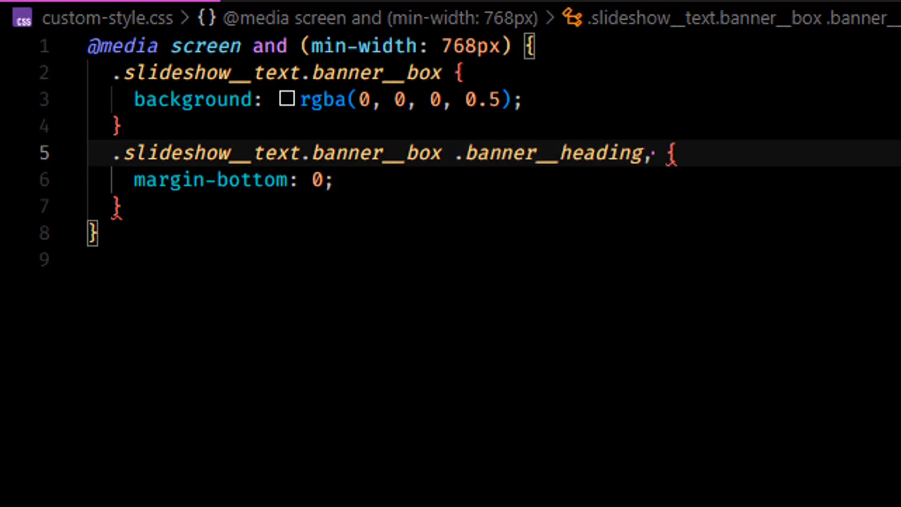
key("shift+Left")
key("shift+Left")
key("shift+Left")
key("shift+Left")
key("shift+Left")
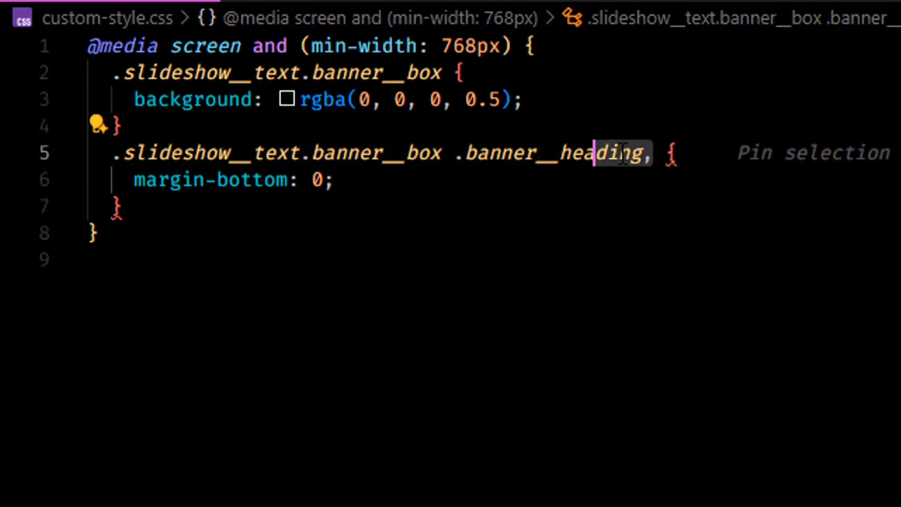
key("ctrl+Right")
key("Right")
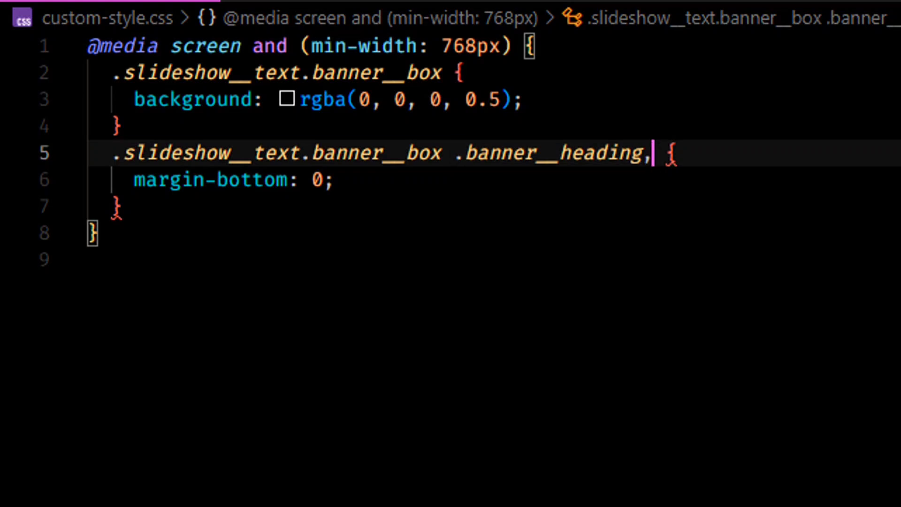
key("Return")
Step: Duplicate the full .banner__heading selector in front of the opening brace, indented like the line above
left_click_drag(653, 153, 104, 155)
left_click(630, 153)
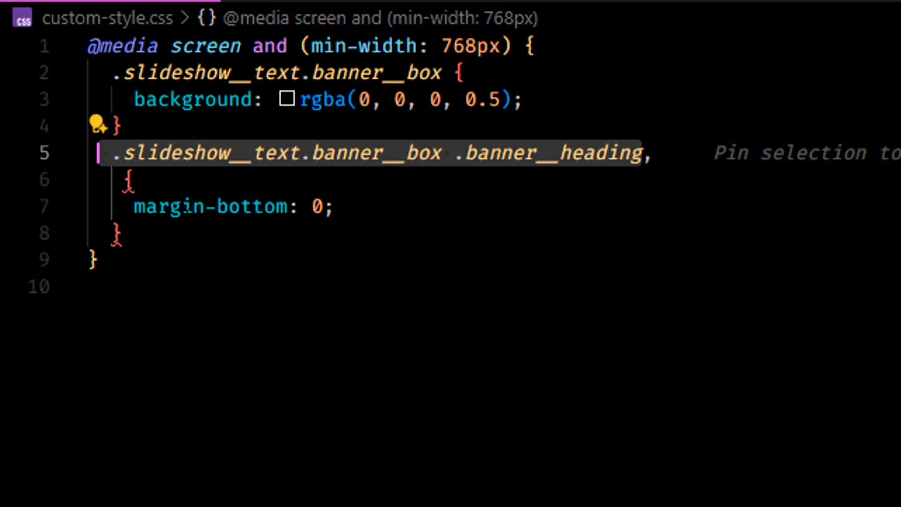
left_click(190, 187)
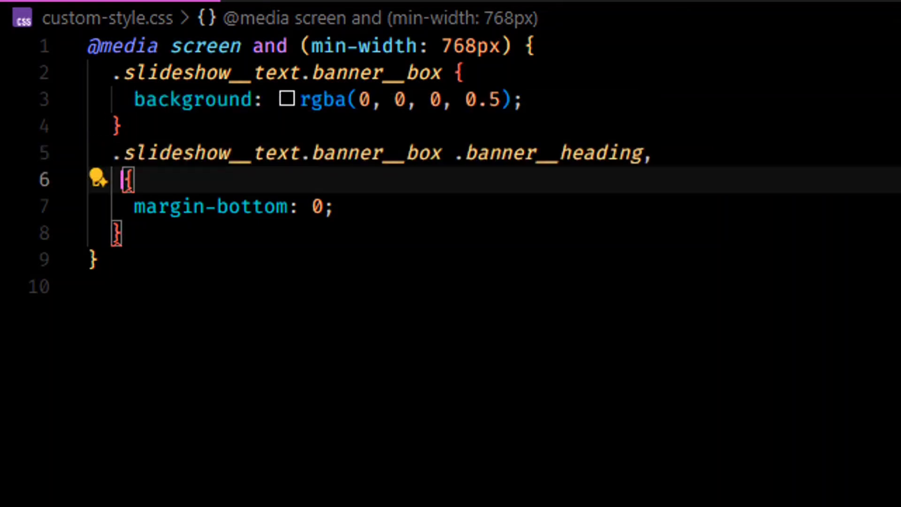
key("ctrl+v")
type("h1,")
left_click(139, 183)
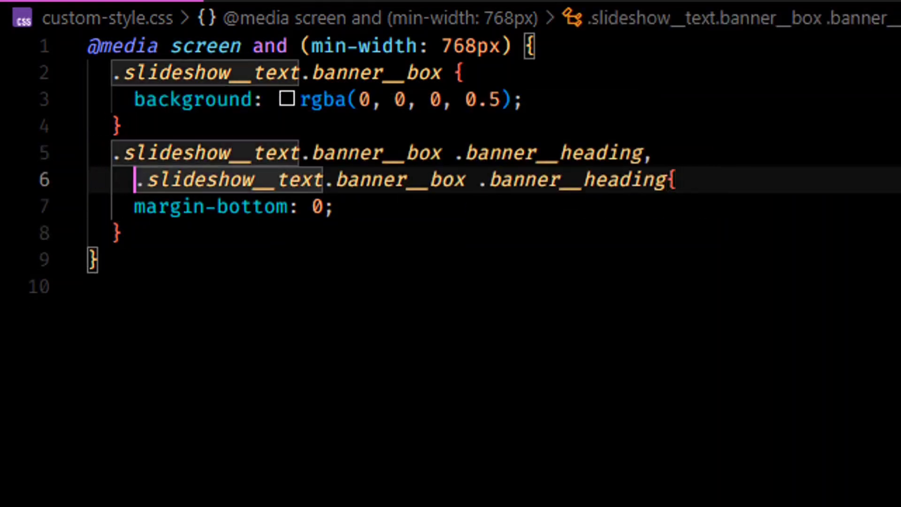
key("BackSpace")
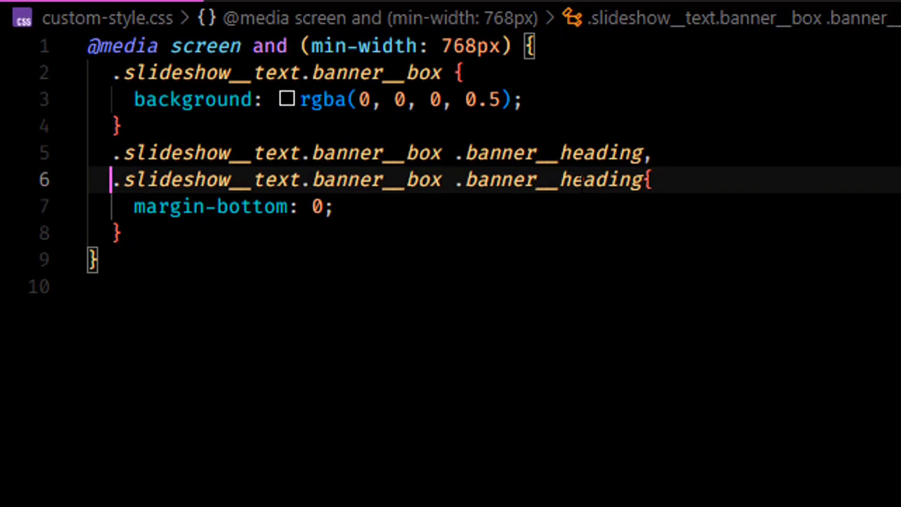
Step: Change the last class of the duplicated selector to .banner__text
double_click(581, 179)
left_click(590, 180)
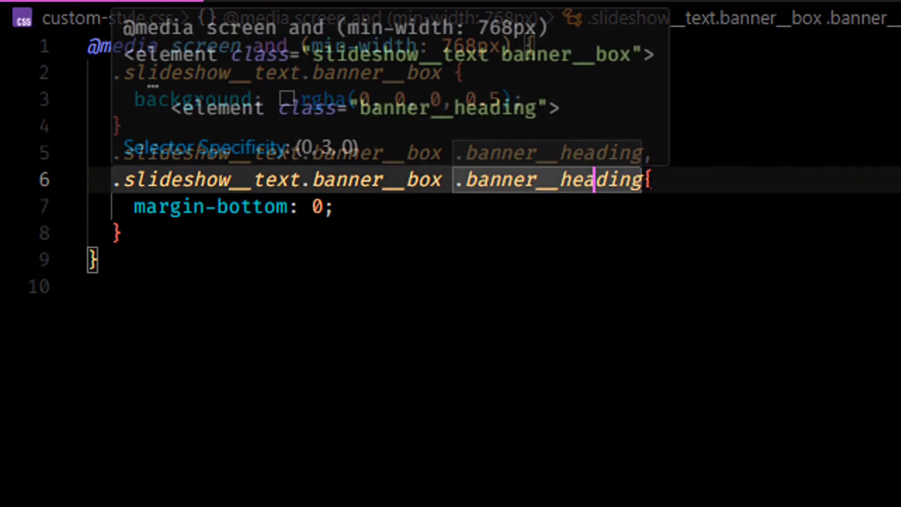
left_click(568, 180)
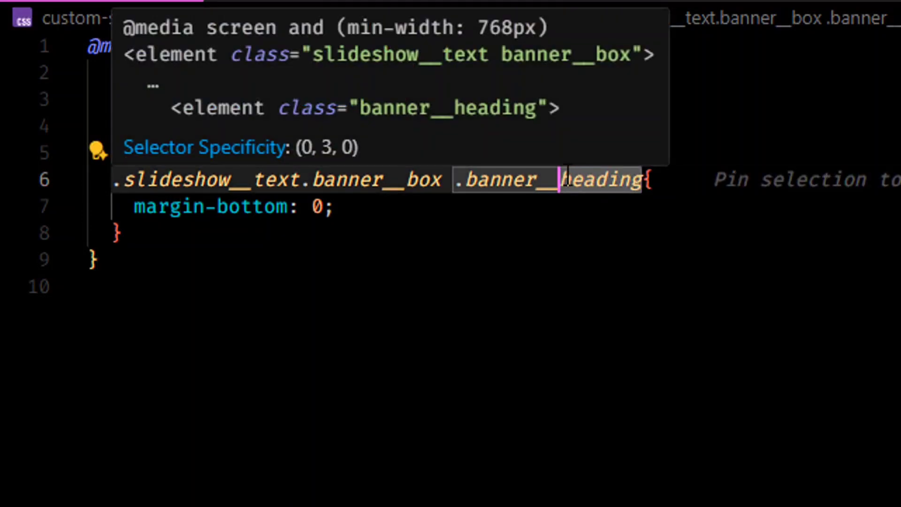
key("ctrl+Delete")
type("text")
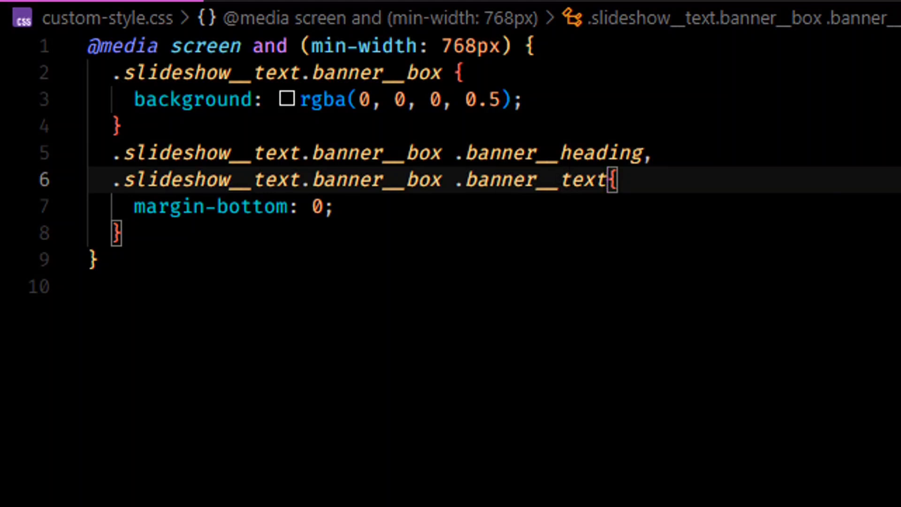
Step: Replace the margin-bottom declaration of the heading and text rule with color: #fff; and format the file
left_click(355, 203)
left_click_drag(346, 207, 134, 207)
key("BackSpace")
type("co")
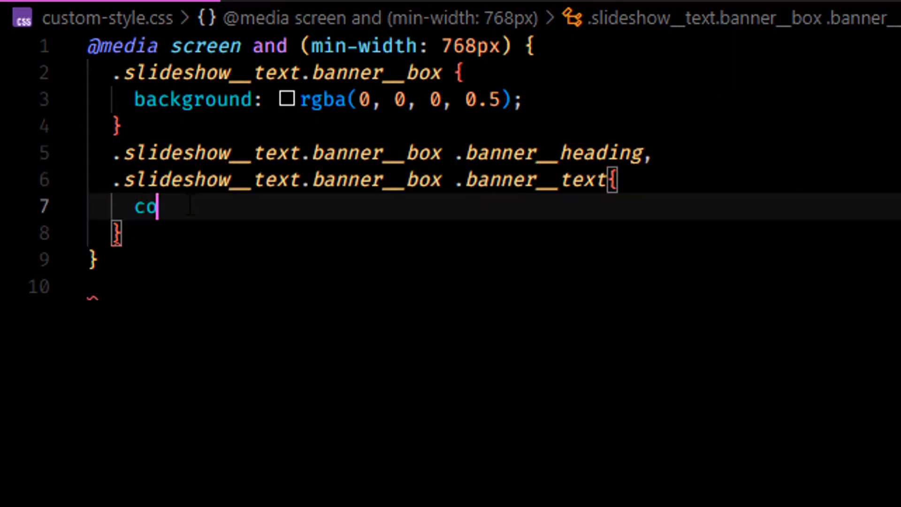
type("lor:")
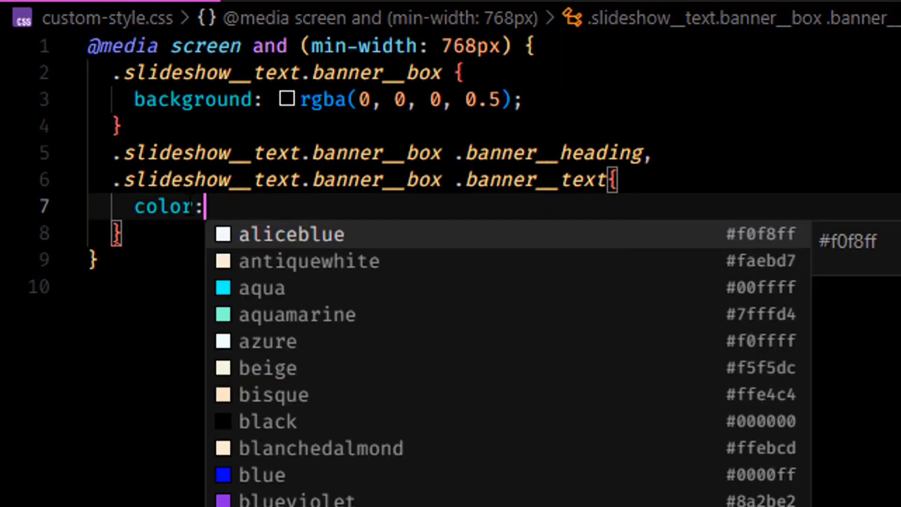
type(" #fff;")
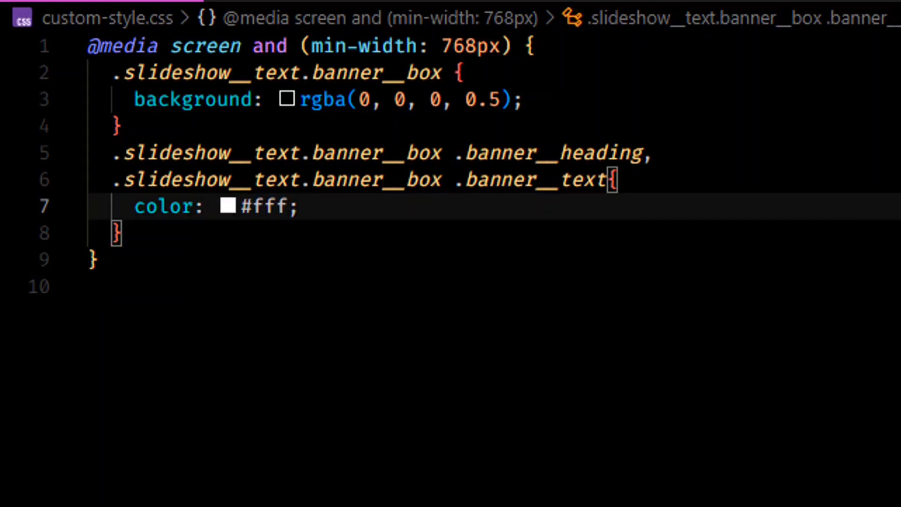
left_click(156, 283)
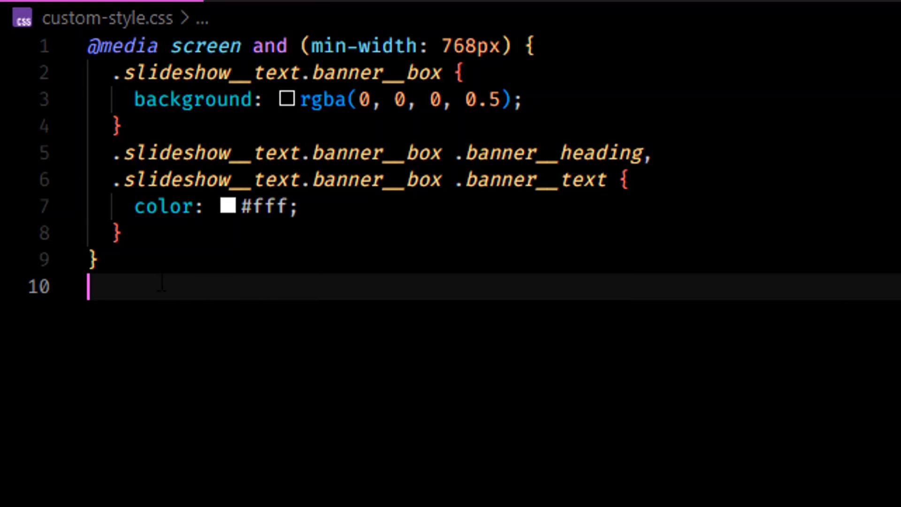
Step: Copy the entire contents of custom-style.css to the clipboard
key("Left")
key("ctrl+a")
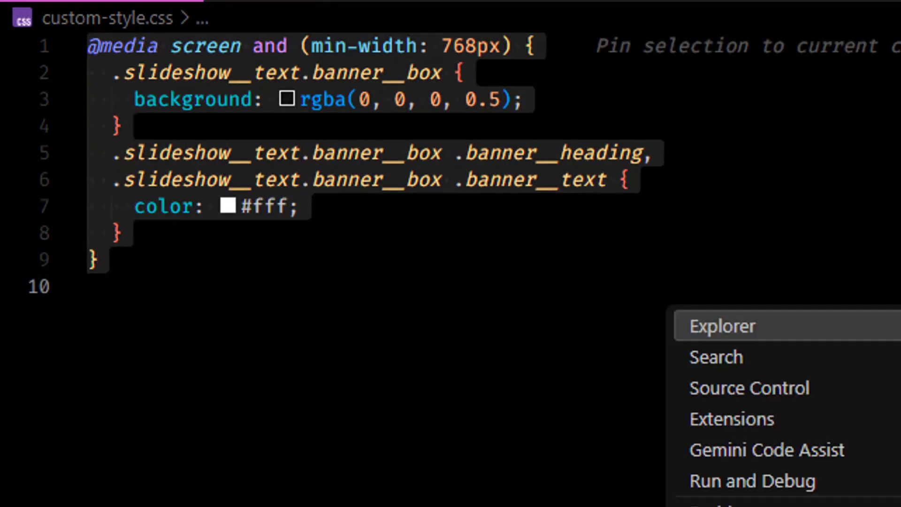
key("Escape")
key("Escape")
key("ctrl+a")
key("ctrl+c")
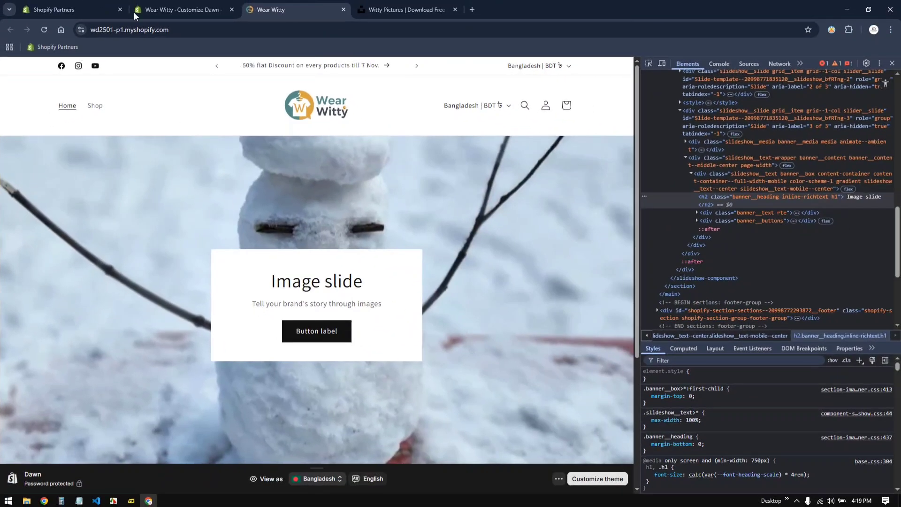
Step: Switch to the Shopify theme editor and open the store-wide Custom CSS code field in the theme settings for editing
left_click(133, 12)
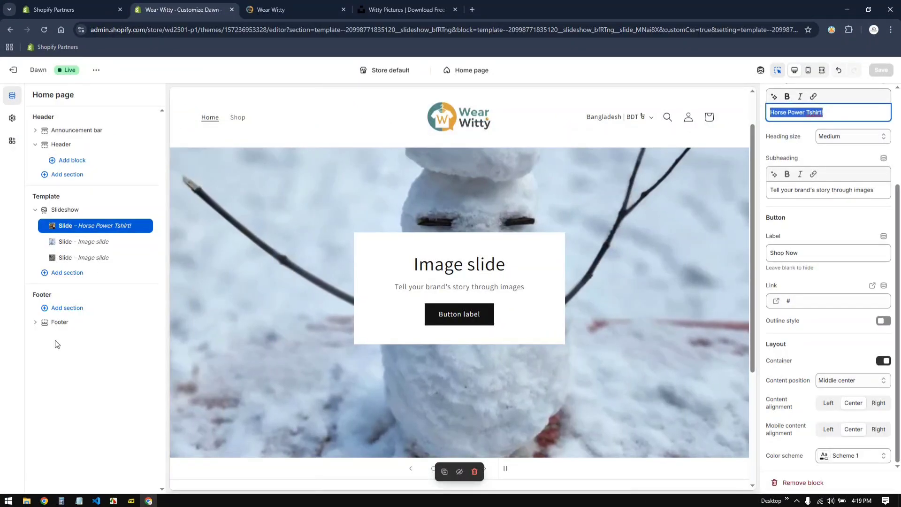
left_click(11, 119)
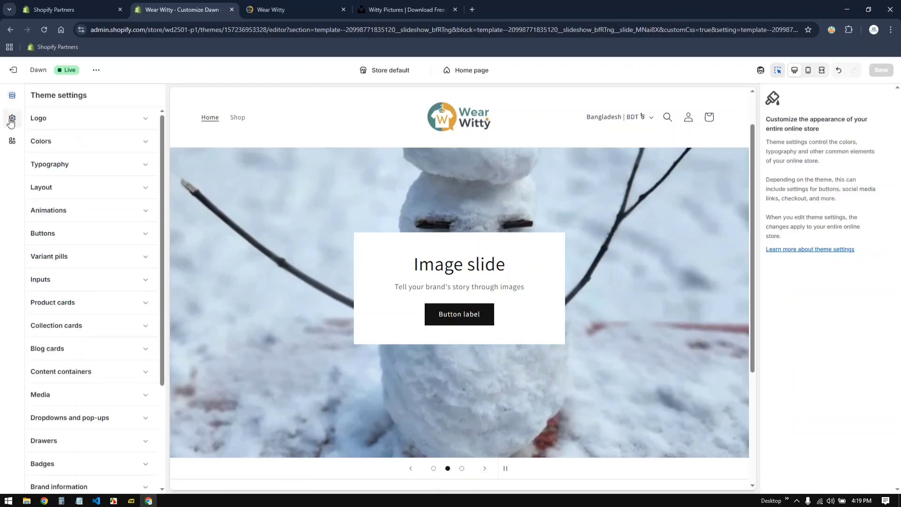
scroll(68, 483, "down", 3)
left_click(63, 462)
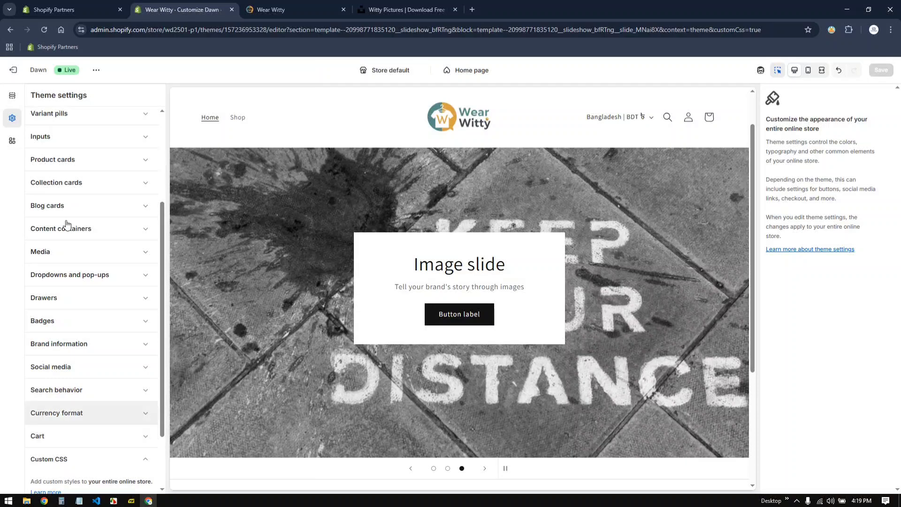
scroll(72, 446, "down", 3)
left_click(81, 427)
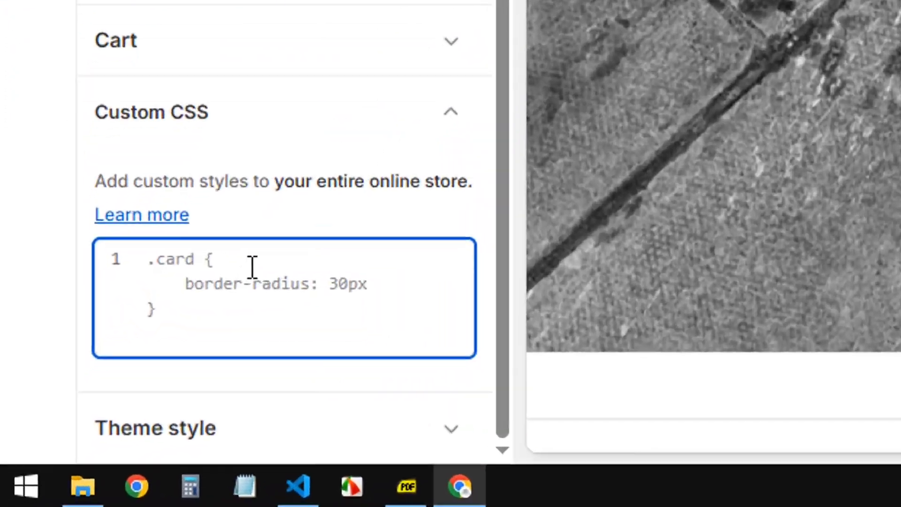
Step: Replace the theme's Custom CSS with the copied slideshow styles for the banner box, heading and text, and save the theme
key("ctrl+a")
key("ctrl+v")
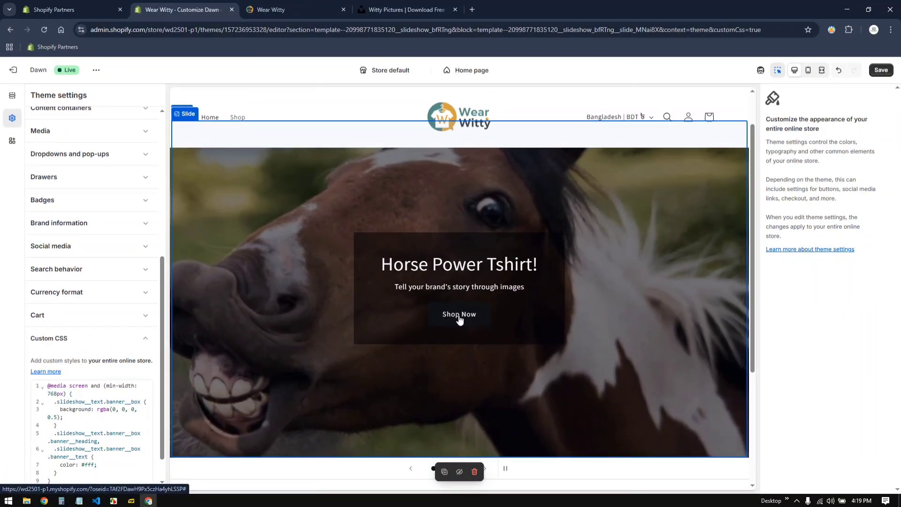
right_click(455, 315)
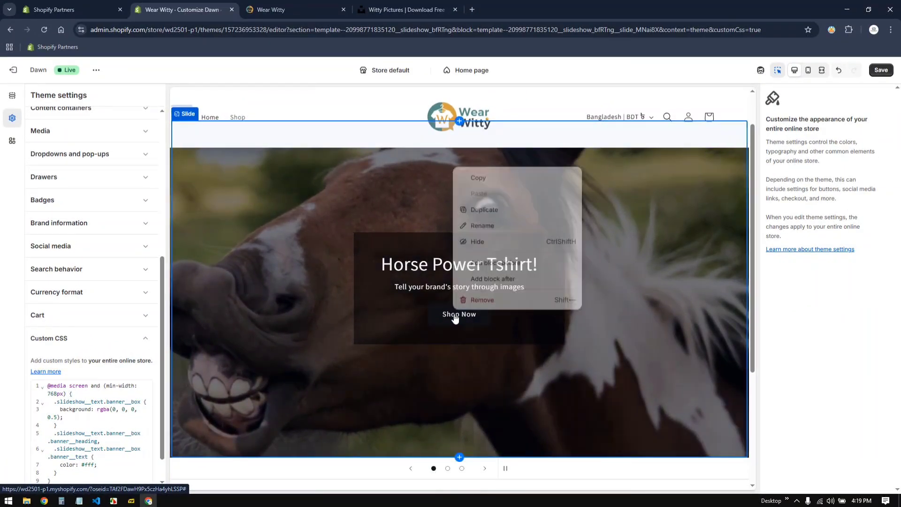
left_click(880, 71)
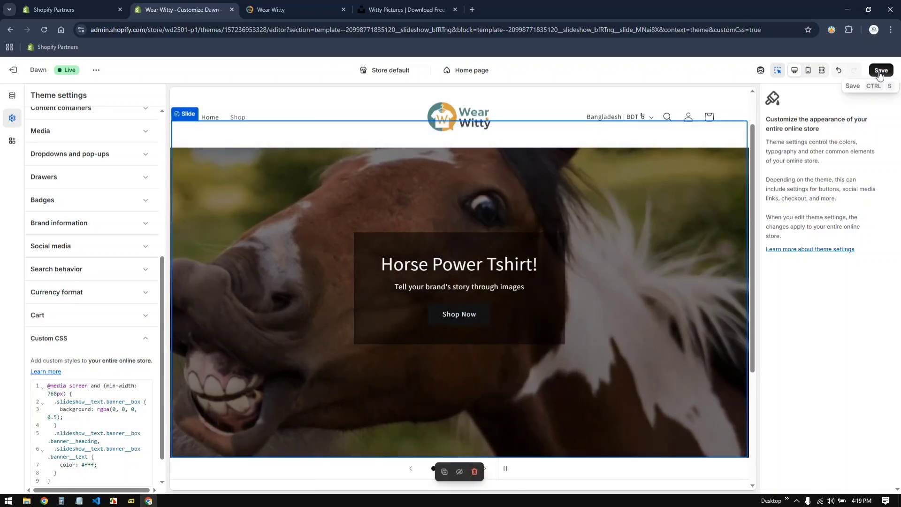
left_click(880, 72)
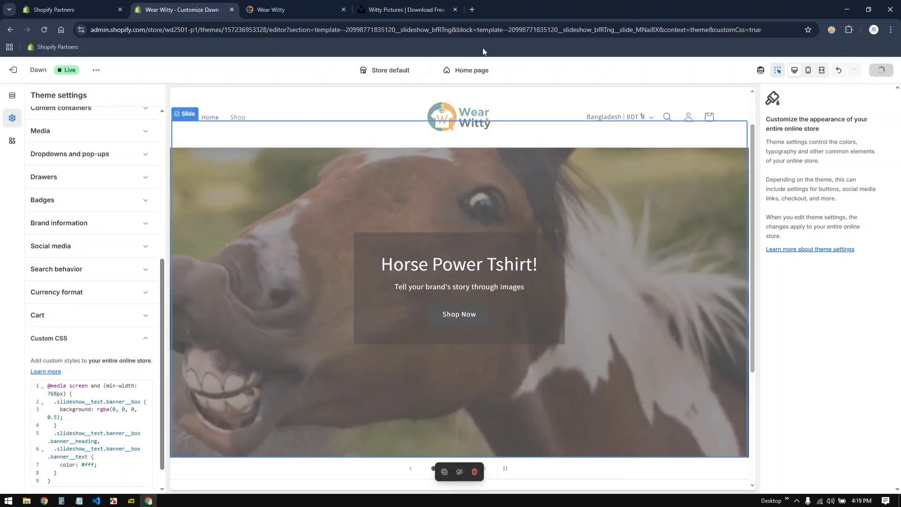
Step: Inspect the slide's button on the Wear Witty storefront page and expand its banner__buttons container in the element tree
left_click(268, 9)
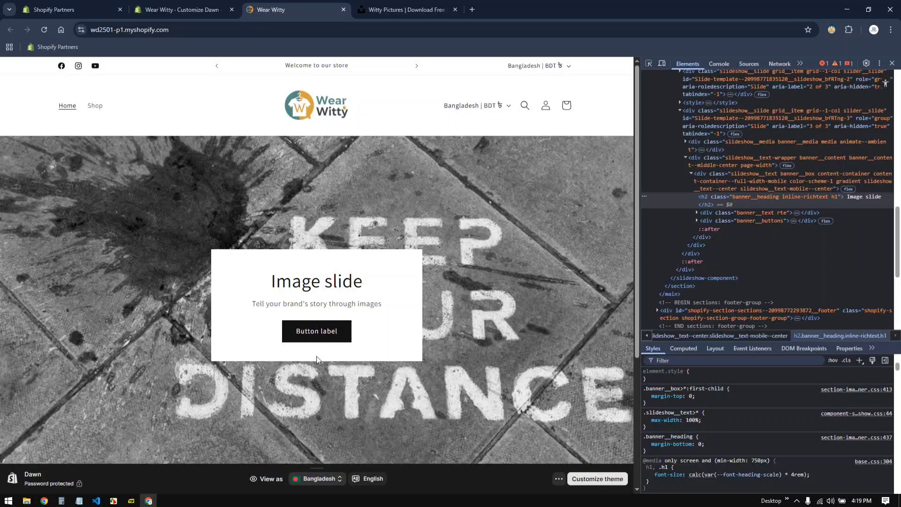
right_click(320, 331)
left_click(345, 439)
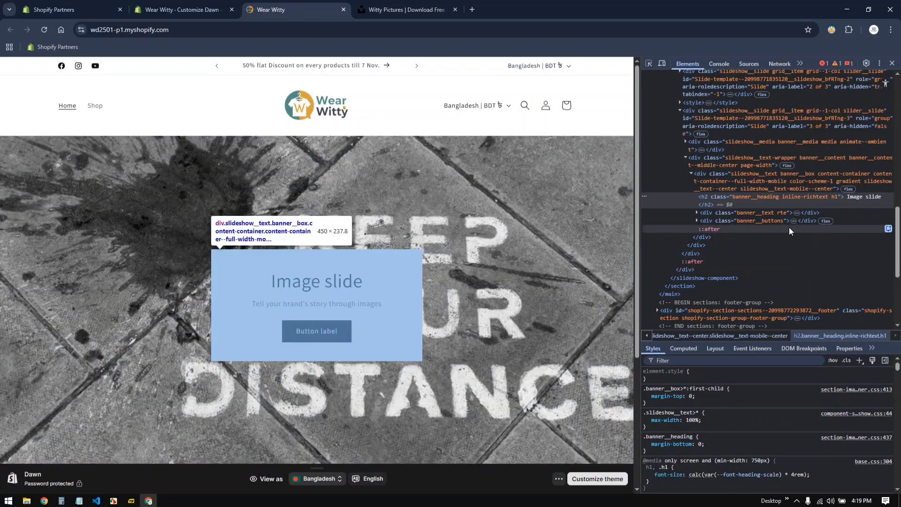
left_click(758, 220)
left_click(697, 221)
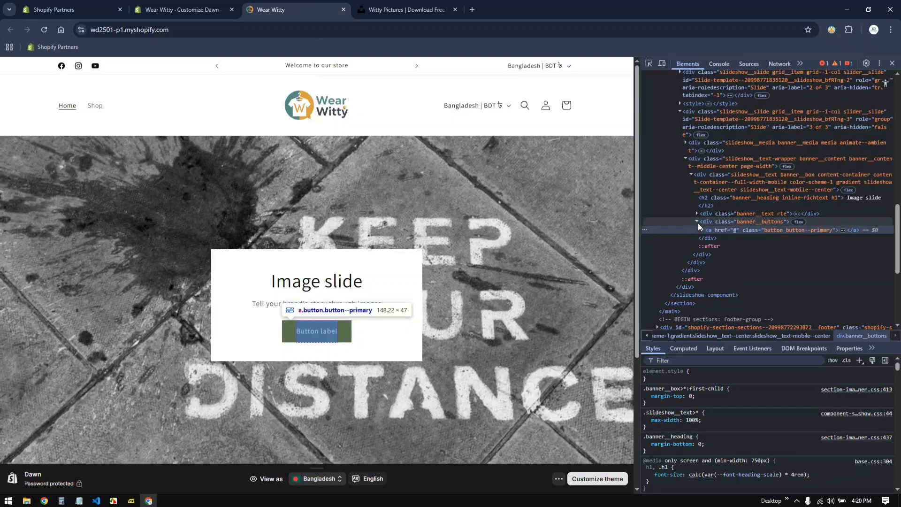
key("Down")
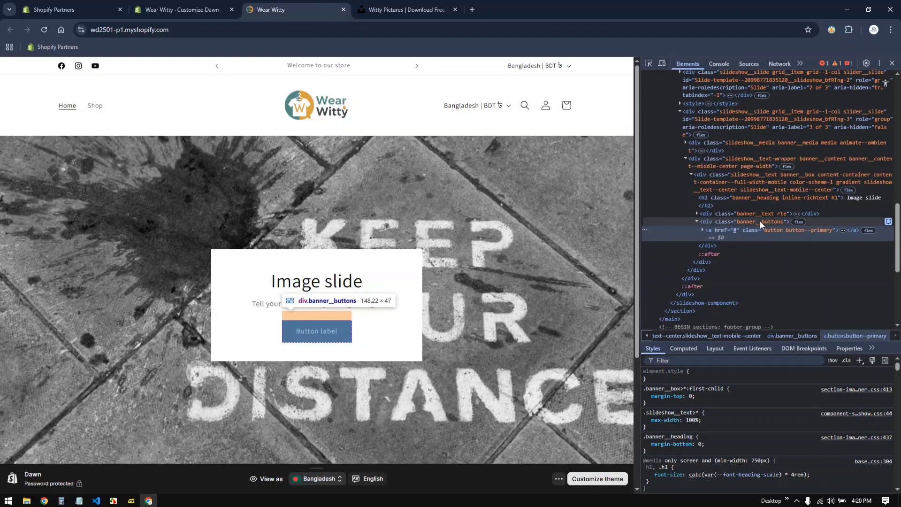
left_click(762, 219)
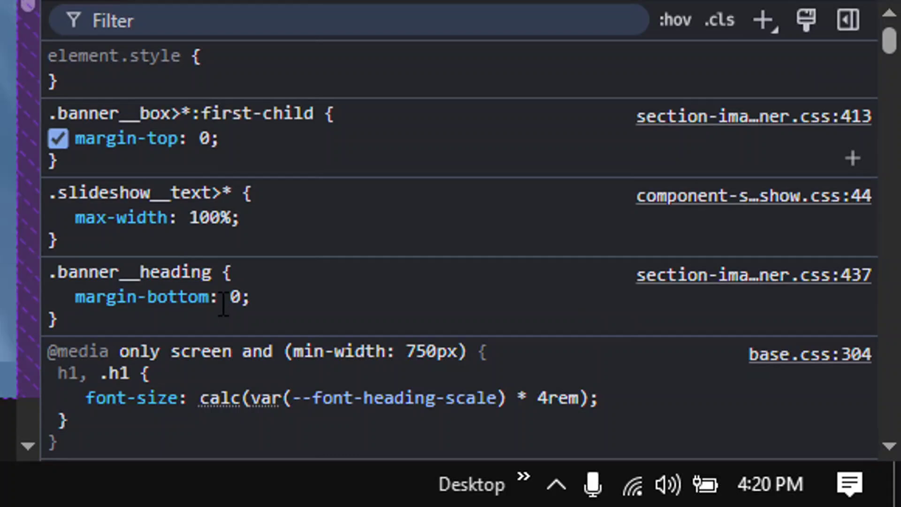
Step: Examine the CSS rules applied to the slide heading, the banner__buttons container and its button link
scroll(697, 445, "down", 3)
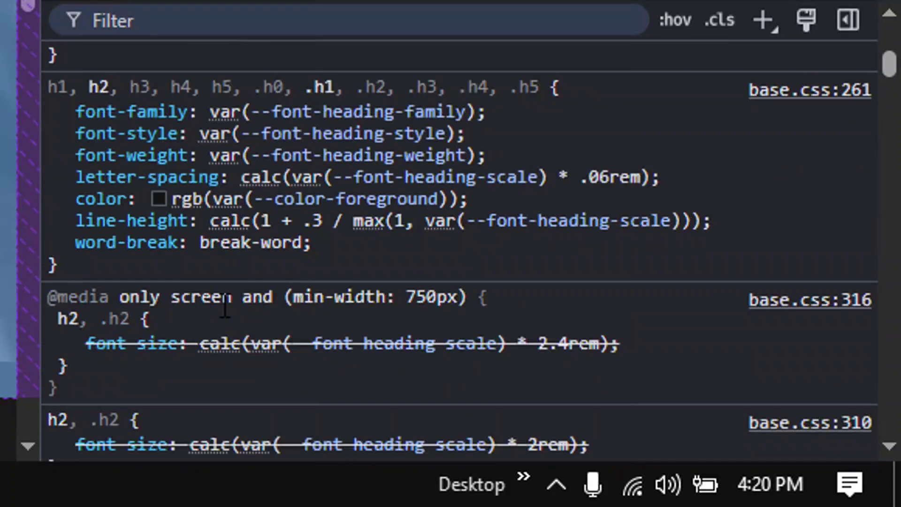
scroll(225, 305, "up", 4)
scroll(225, 305, "down", 3)
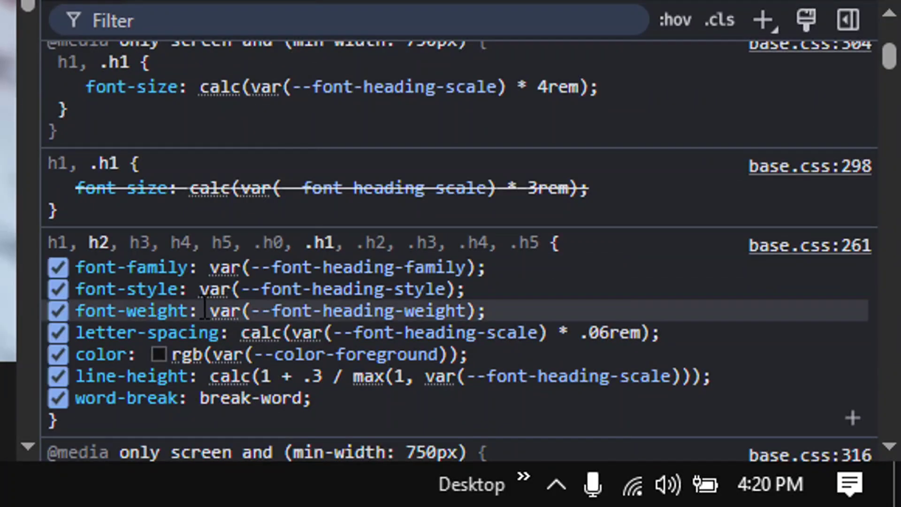
scroll(204, 310, "up", 3)
key("Down")
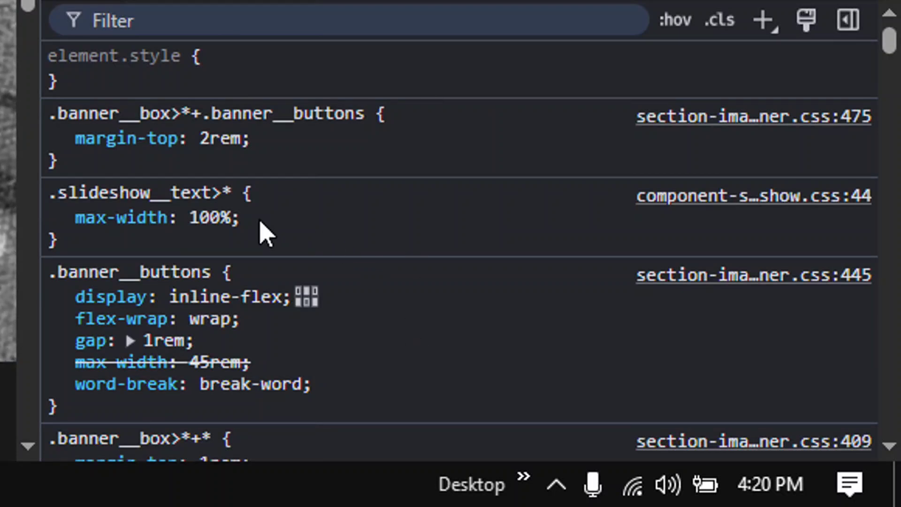
key("Down")
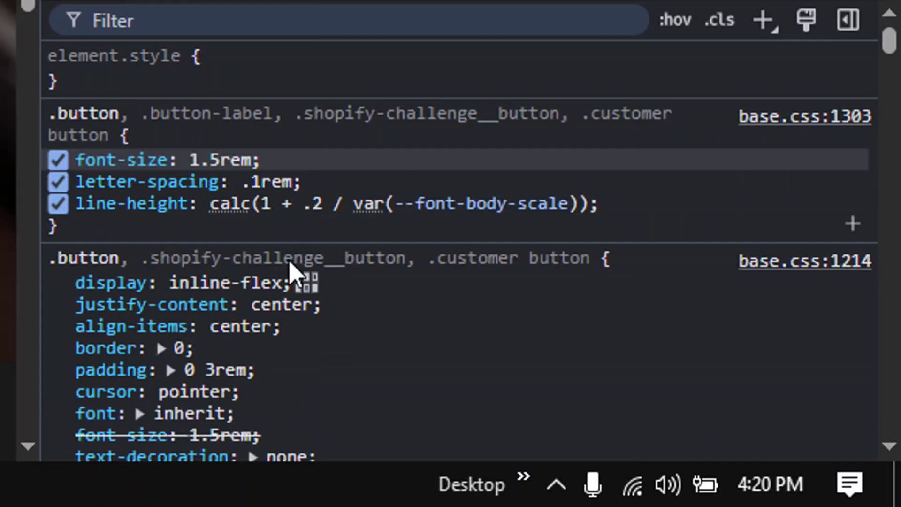
mouse_move(256, 180)
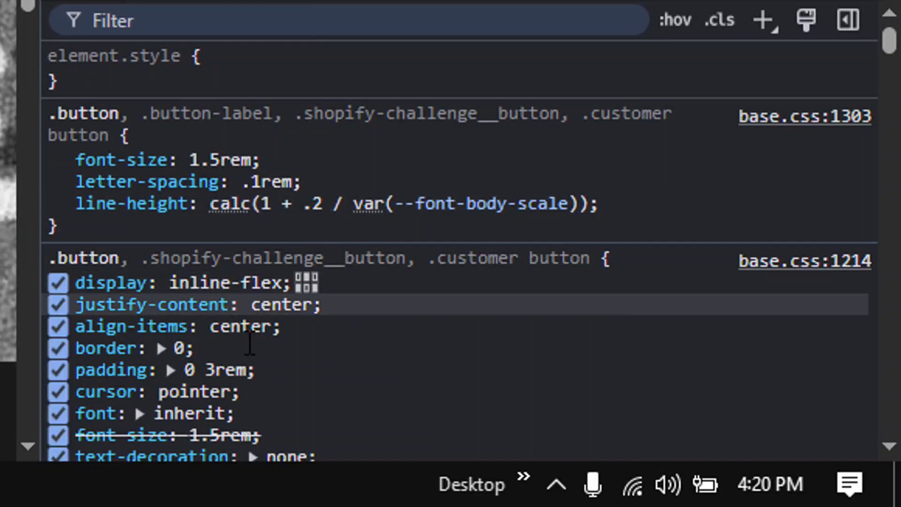
scroll(256, 361, "down", 1)
scroll(259, 366, "down", 5)
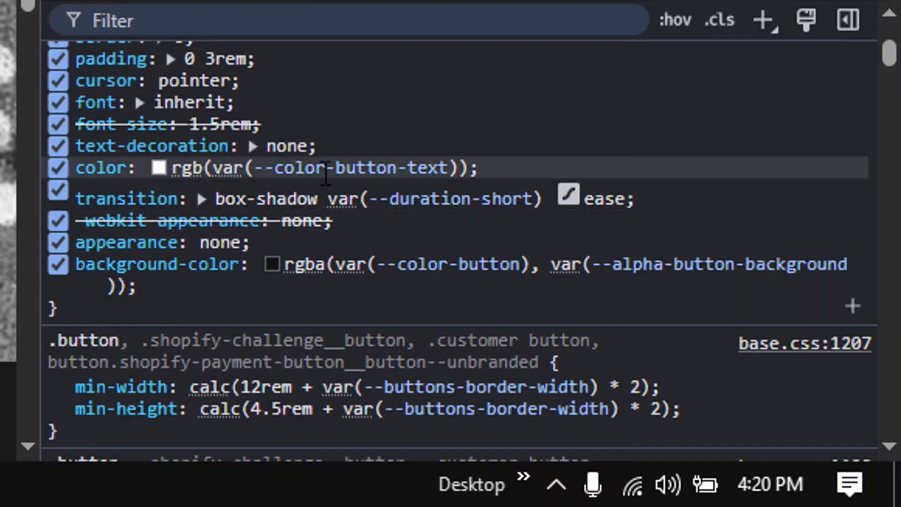
scroll(200, 252, "up", 6)
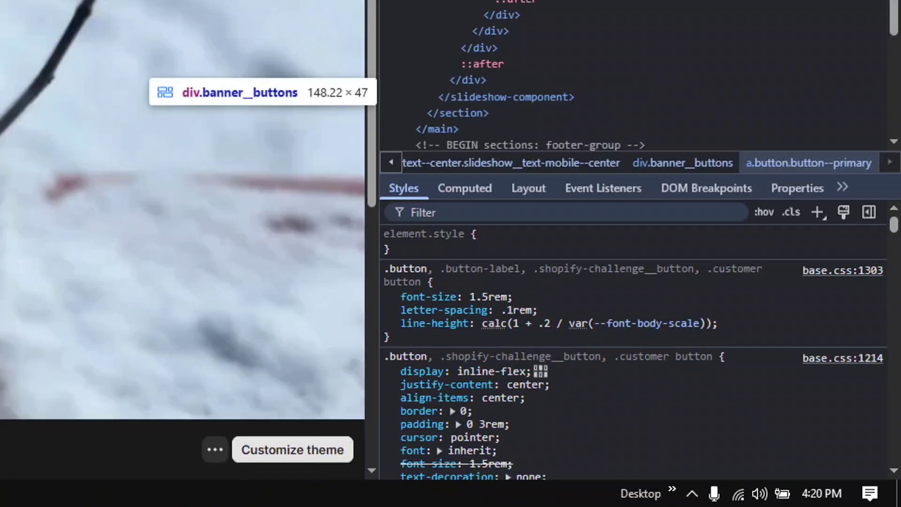
Step: Pick out the banner__buttons class name, switch to VS Code, and add a ".banner__buttons a" rule inside the media query of custom-style.css
double_click(760, 221)
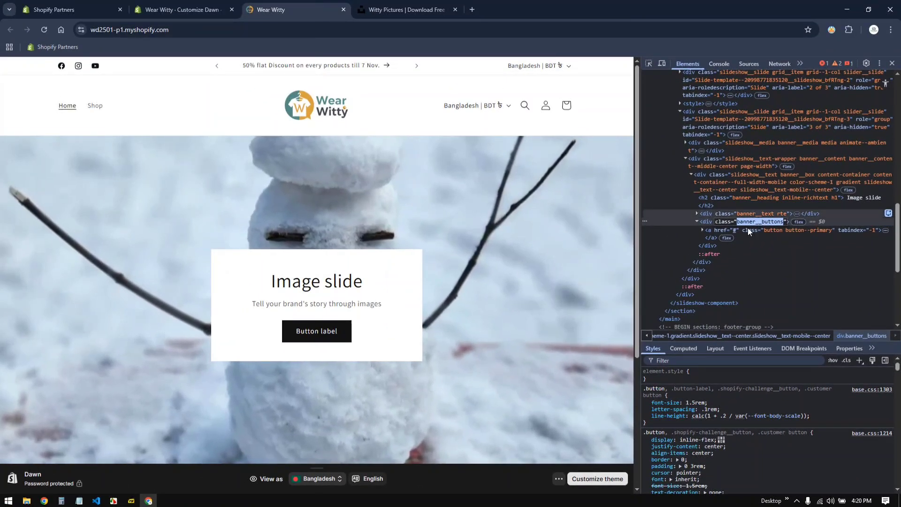
left_click(95, 502)
left_click(357, 111)
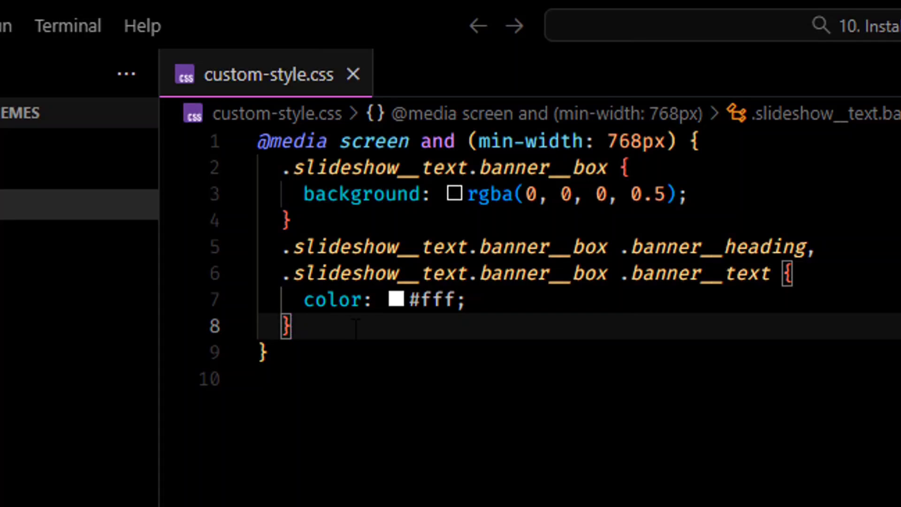
key("Return")
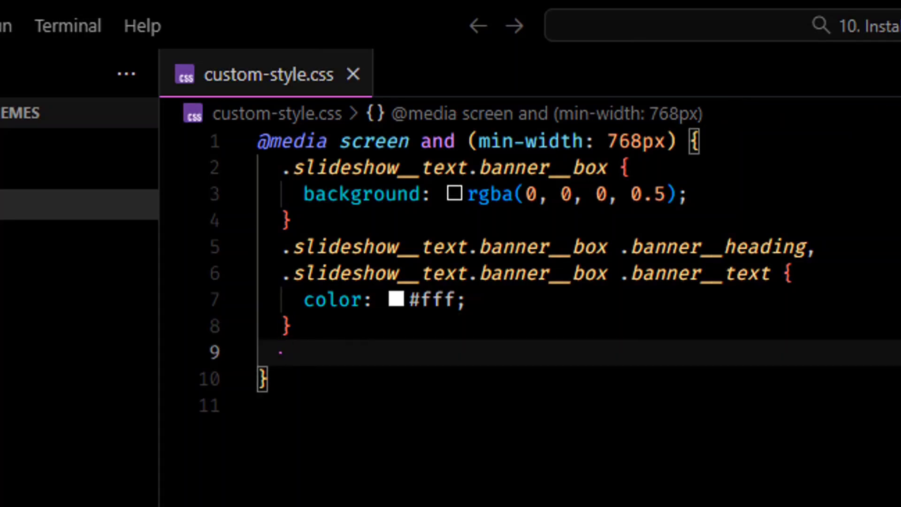
type(".banner__buttons a{")
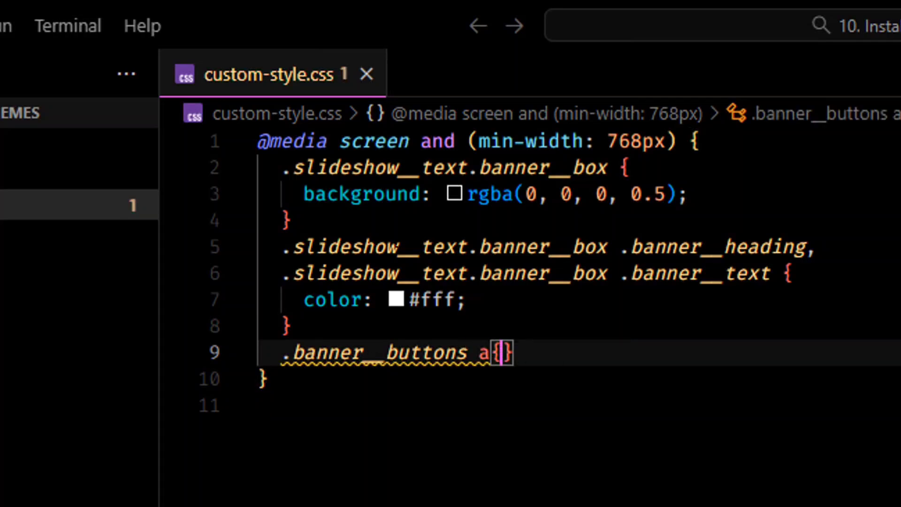
Step: Prefix the new button rule's selector with a copy of ".slideshow__text.banner__box", separated by a single space
left_click(385, 247)
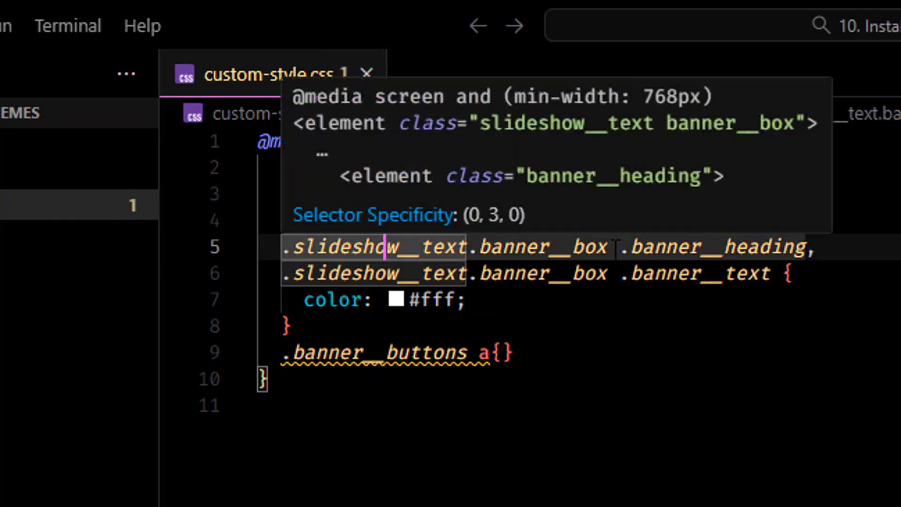
left_click_drag(617, 246, 281, 246)
key("ctrl+c")
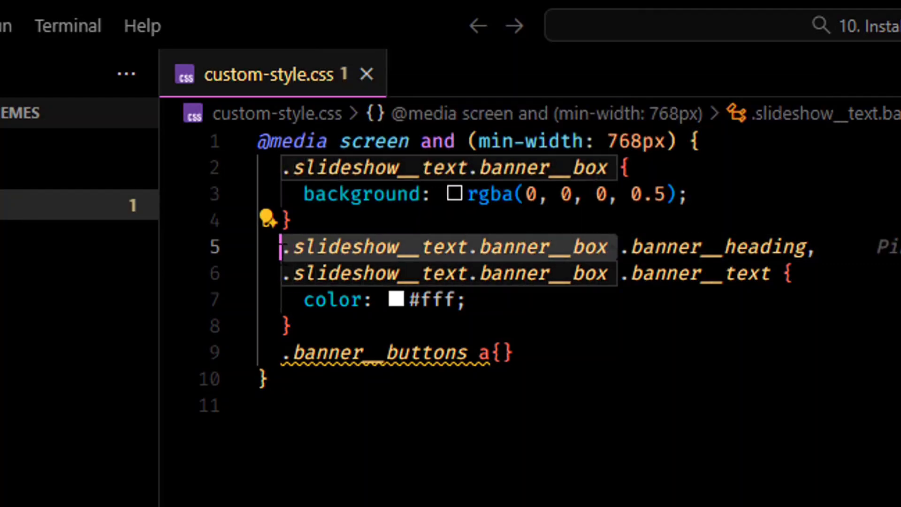
left_click(282, 353)
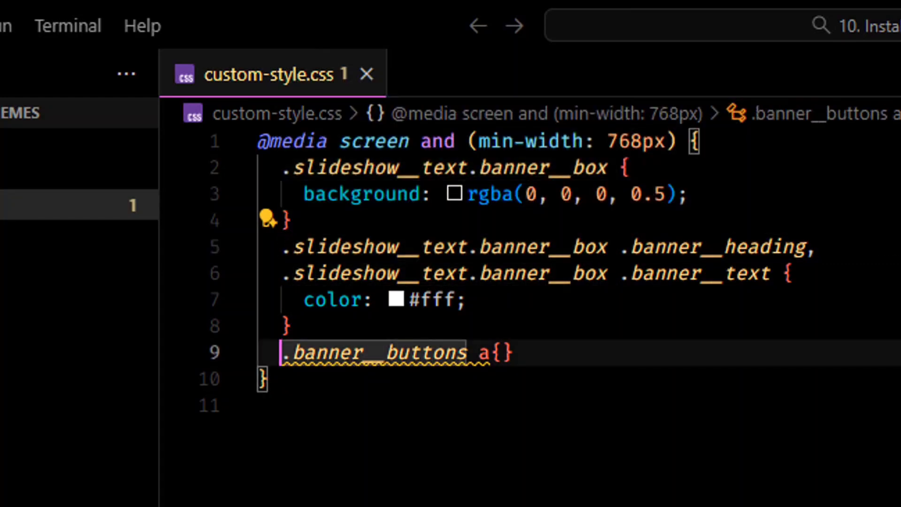
key("ctrl+v")
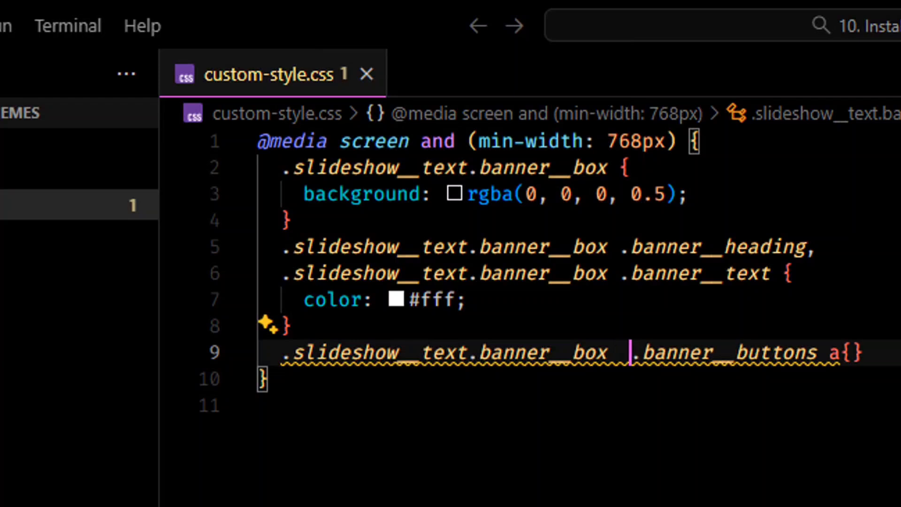
key("BackSpace")
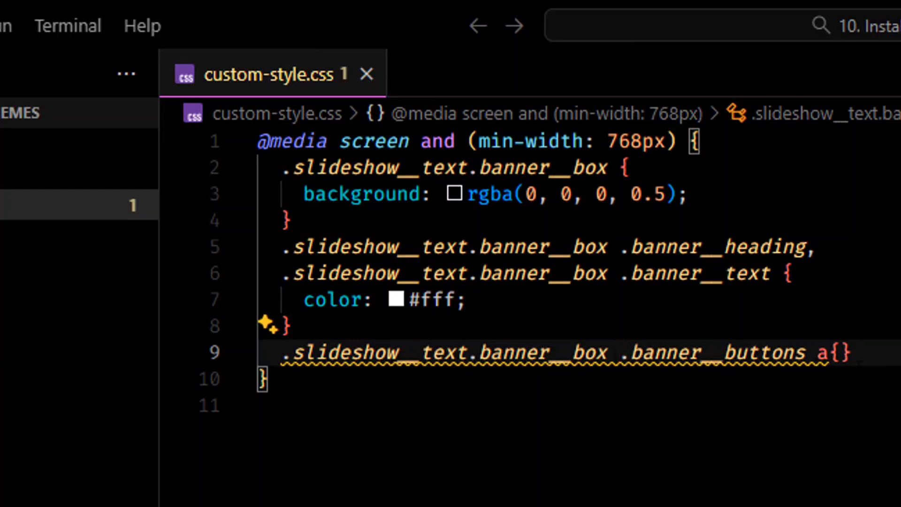
Step: Add the declaration "background: #fff;" inside the button link rule
left_click(839, 352)
key("Return")
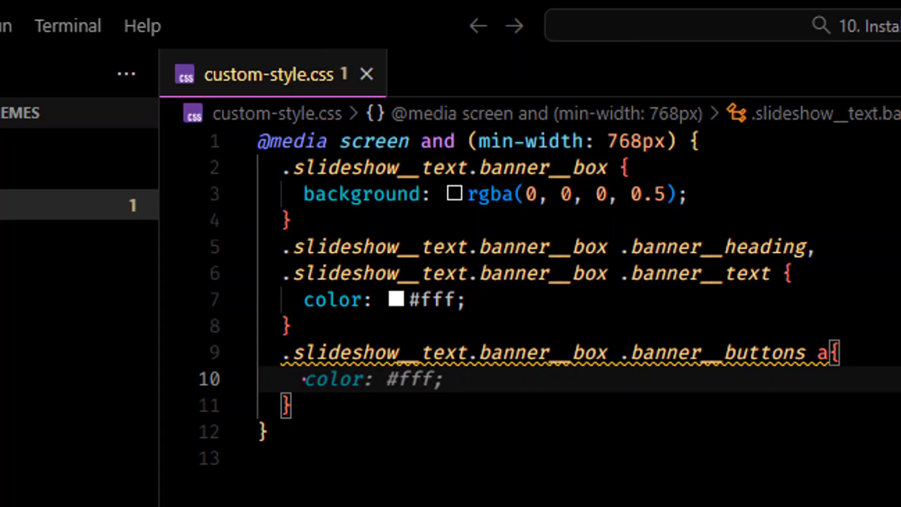
type("backgroun")
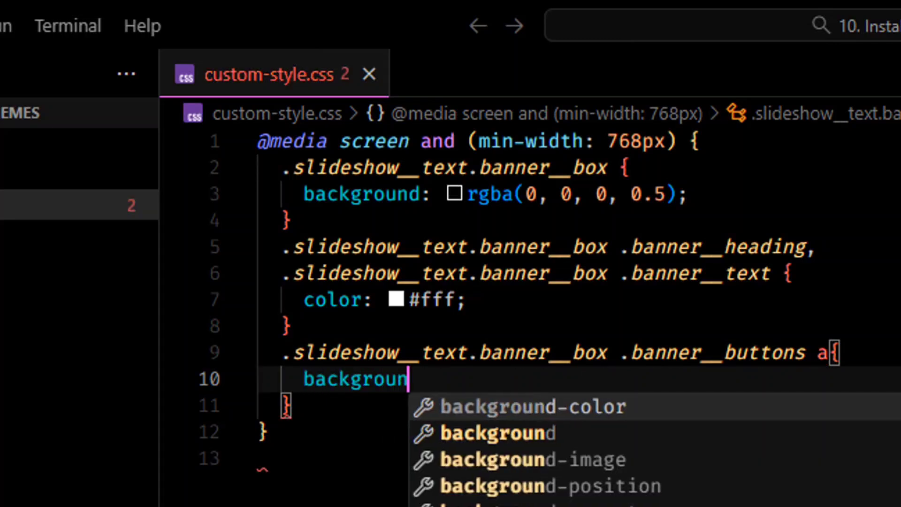
type("d")
key("Return")
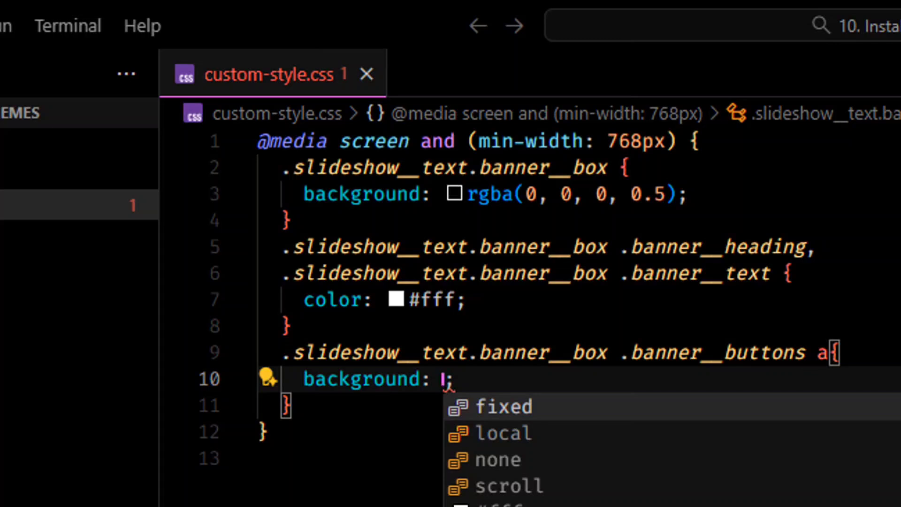
key("Escape")
type("#")
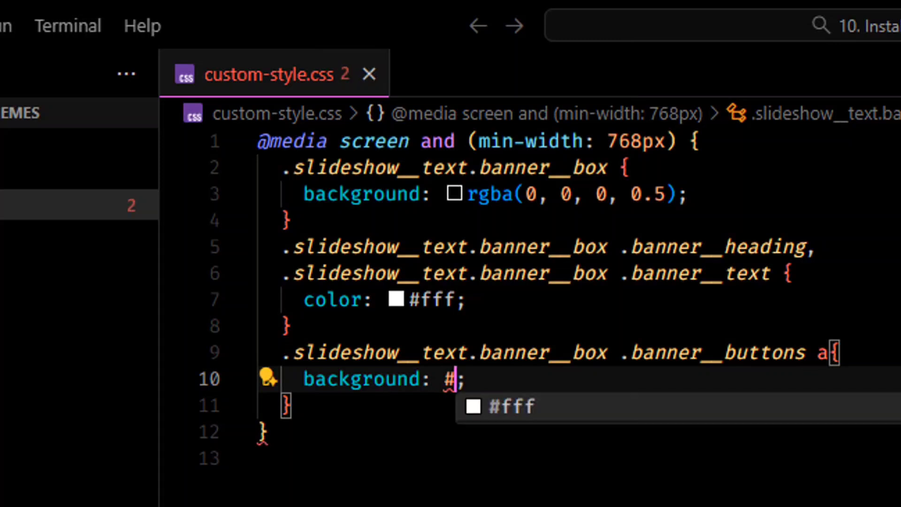
type("fff")
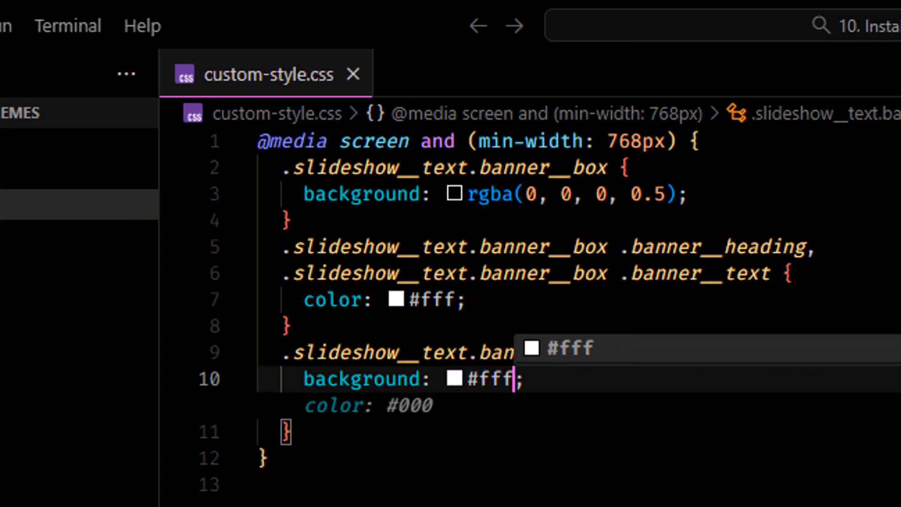
key("BackSpace")
Step: Add the declaration "color: #000;" below the background in the button link rule
key("End")
key("Return")
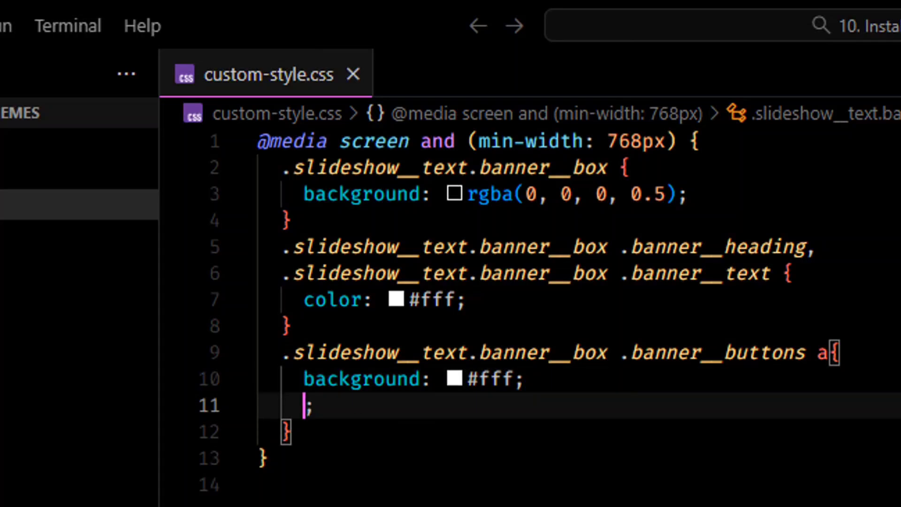
type("color: #")
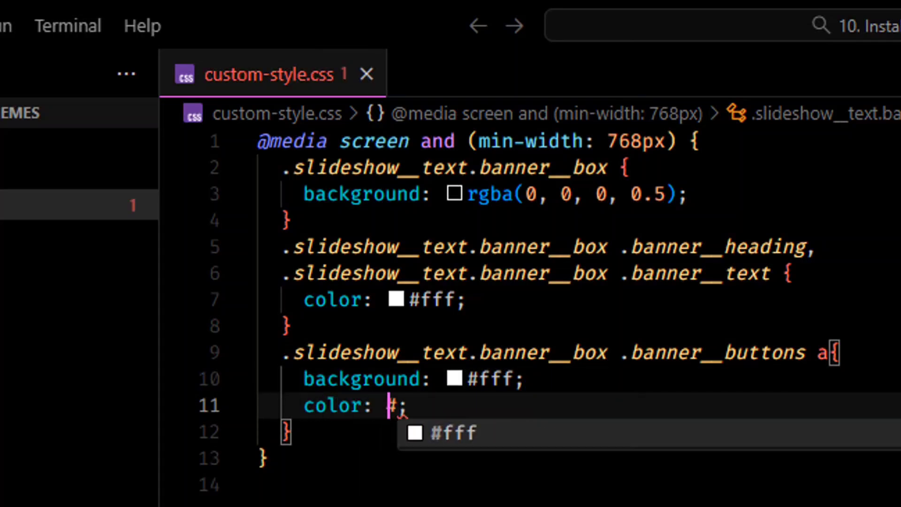
type("000")
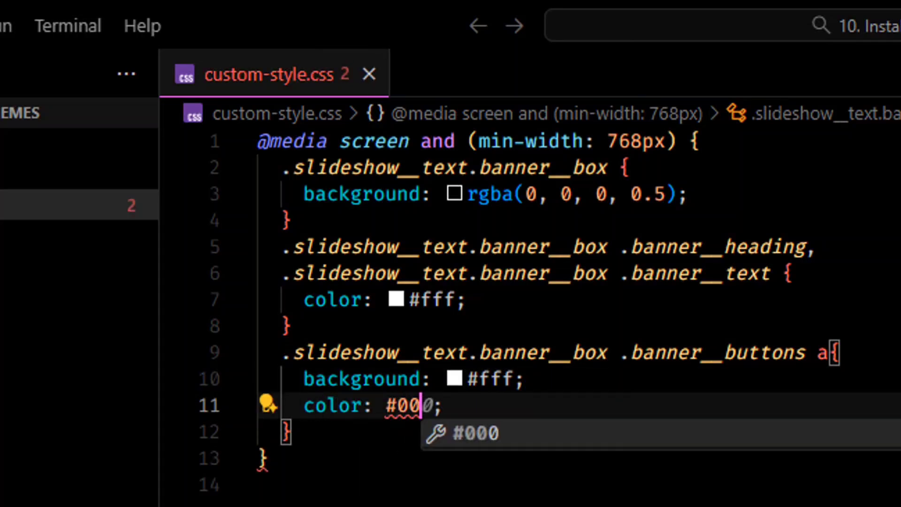
left_click(427, 487)
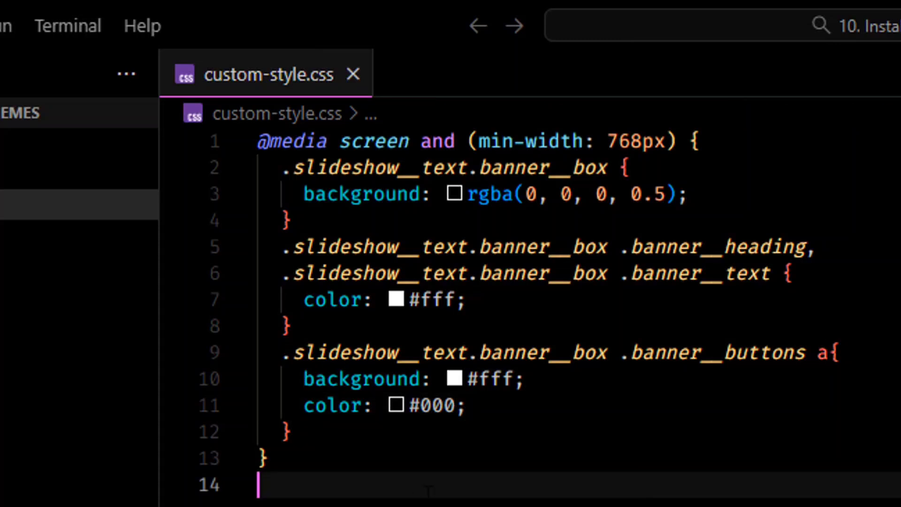
left_click(295, 430)
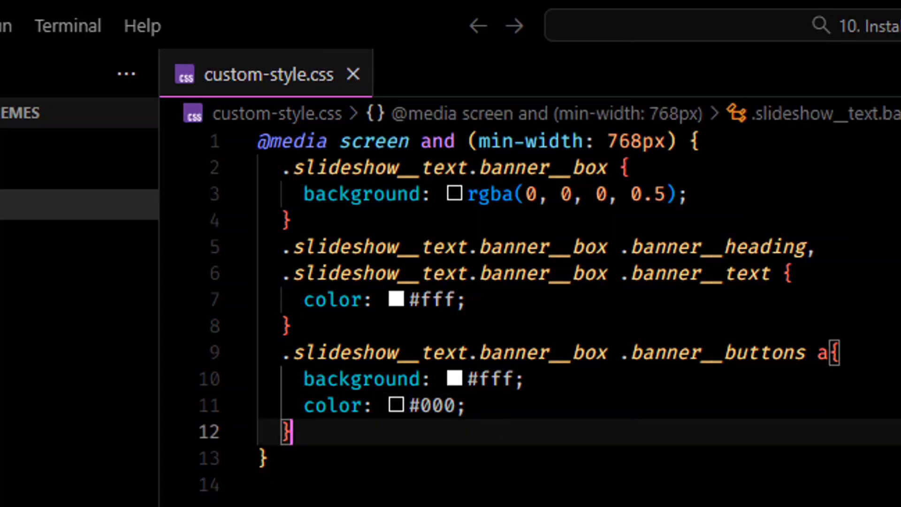
Step: Review the button link rule's background and color values and the media query that encloses the rules
left_click(496, 412)
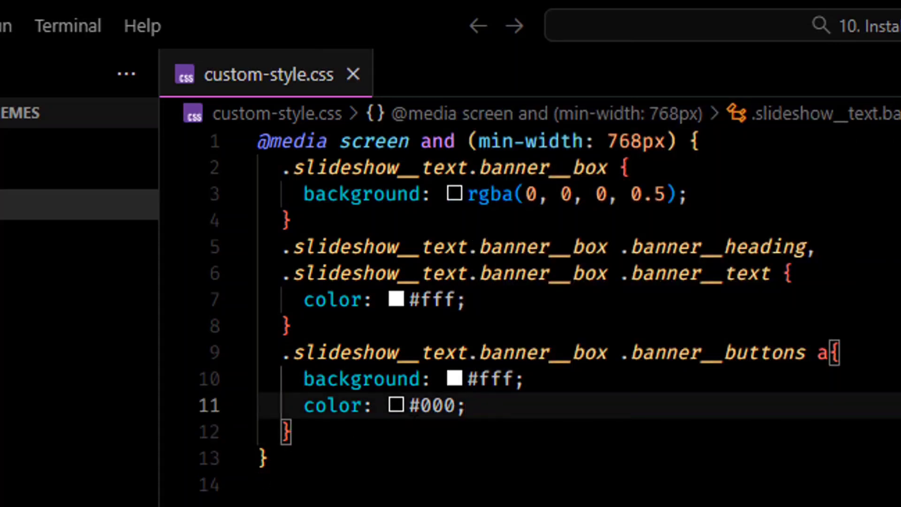
double_click(429, 405)
left_click(331, 465)
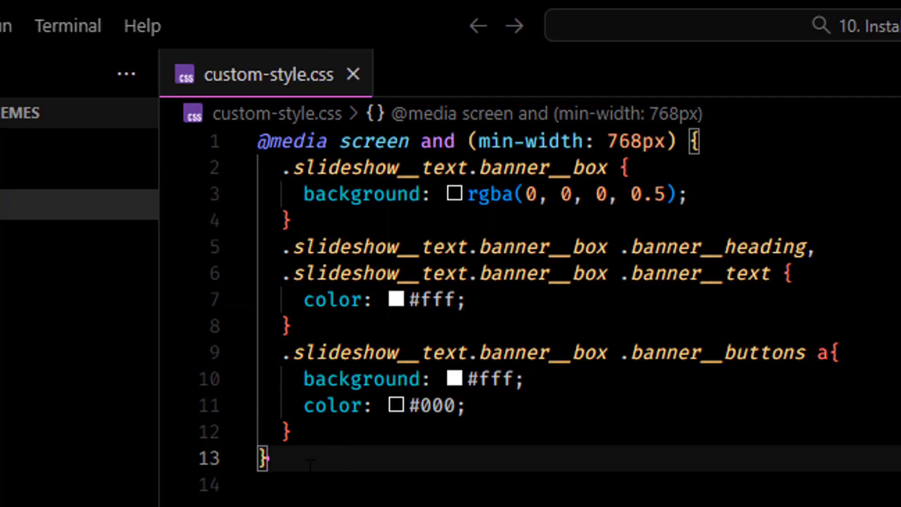
left_click_drag(310, 464, 258, 140)
left_click(441, 405)
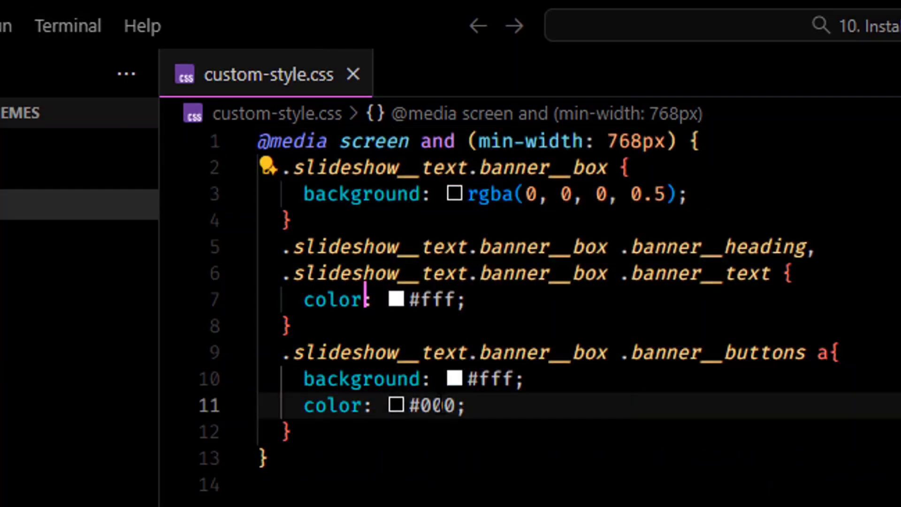
double_click(432, 404)
left_click(490, 407)
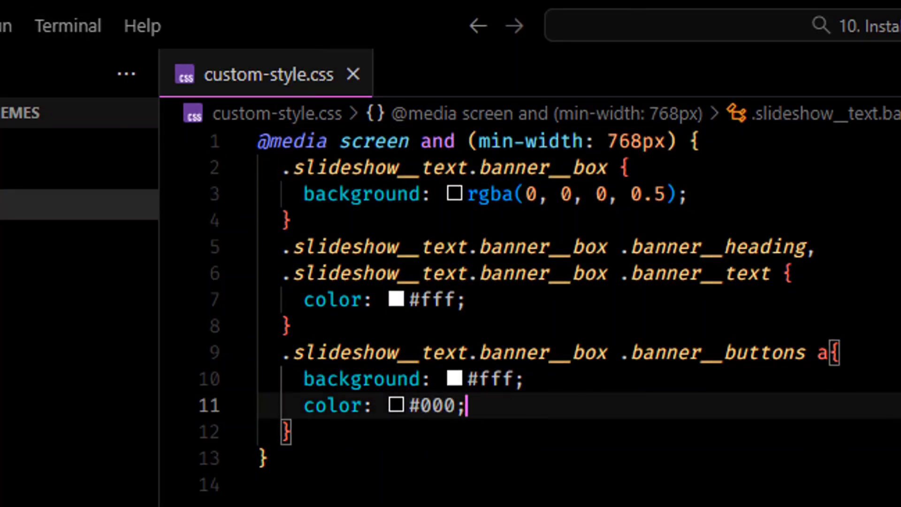
double_click(490, 378)
left_click(477, 379)
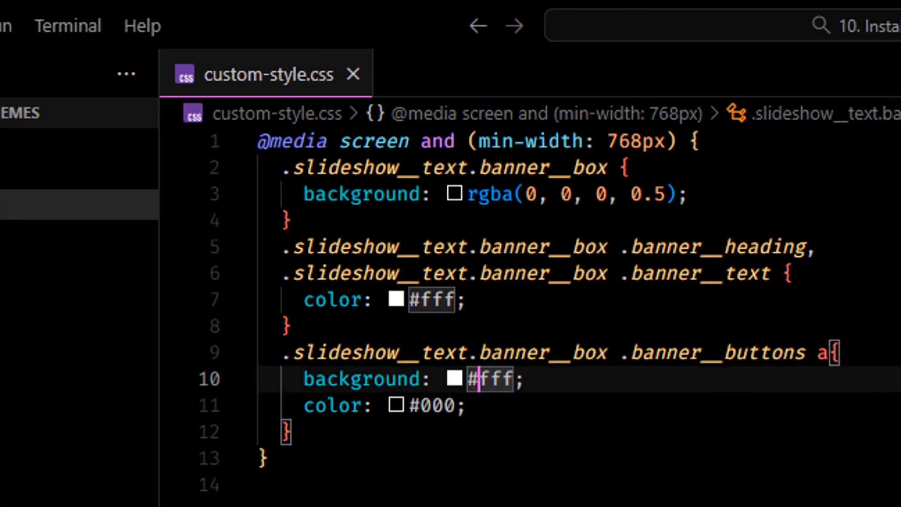
Step: Copy all of custom-style.css, switch to the Shopify theme editor, replace the theme's Custom CSS with it, and save
key("Down")
key("Down")
key("Down")
key("Down")
key("ctrl+a")
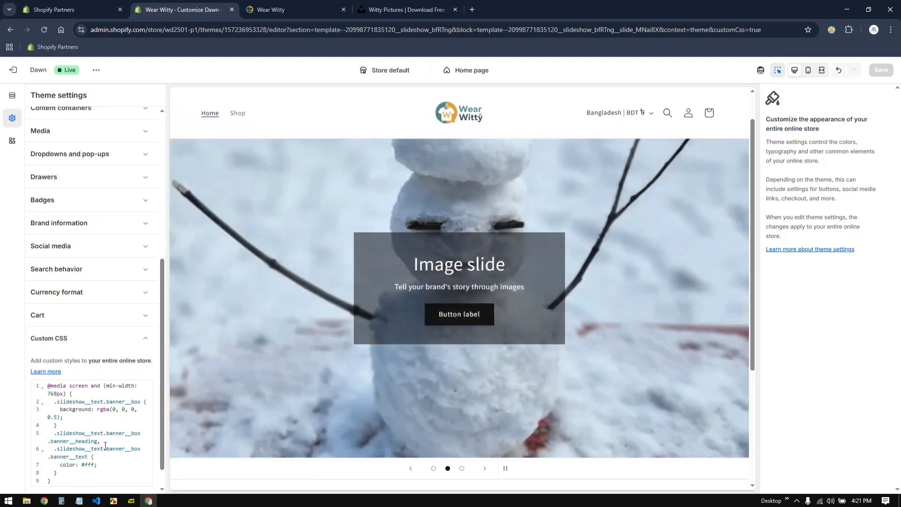
left_click(95, 458)
key("ctrl+a")
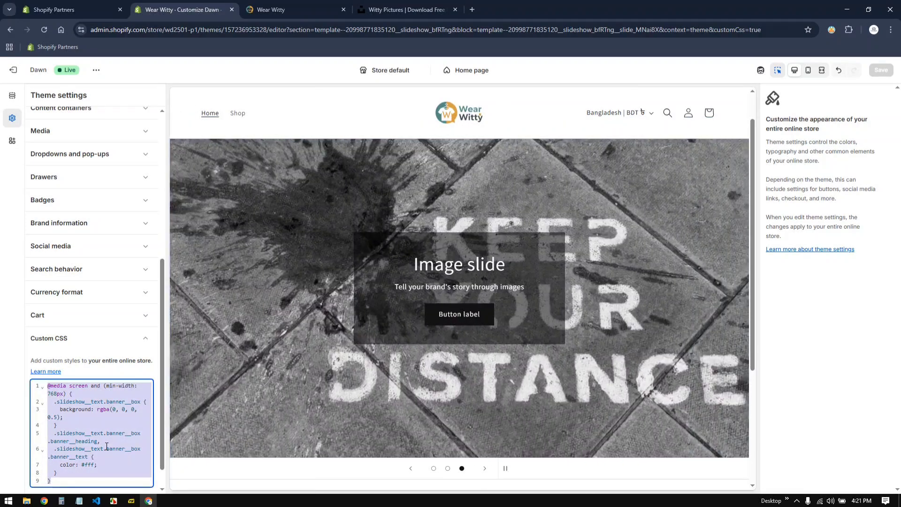
type("@media screen and (min-width: 768px) {   .slideshow__text.banner__box {     background: rgba(0, 0, 0, 0.5);   }   .slideshow__text.banner__box .banner__heading,   .slideshow__text.banner__box .banner__text {     color: #fff;   }   .slideshow__text.banner__box .banner__buttons a {     background: #fff;     color: #000;   } }")
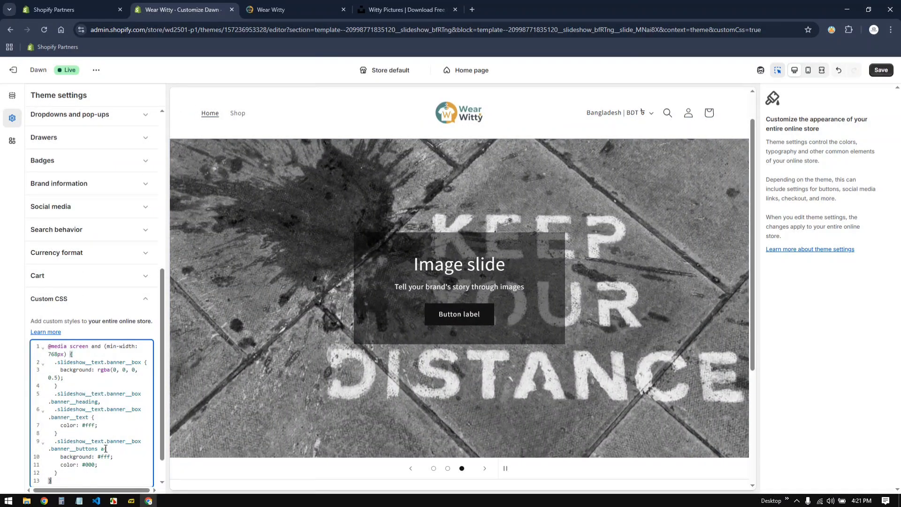
key("ctrl+s")
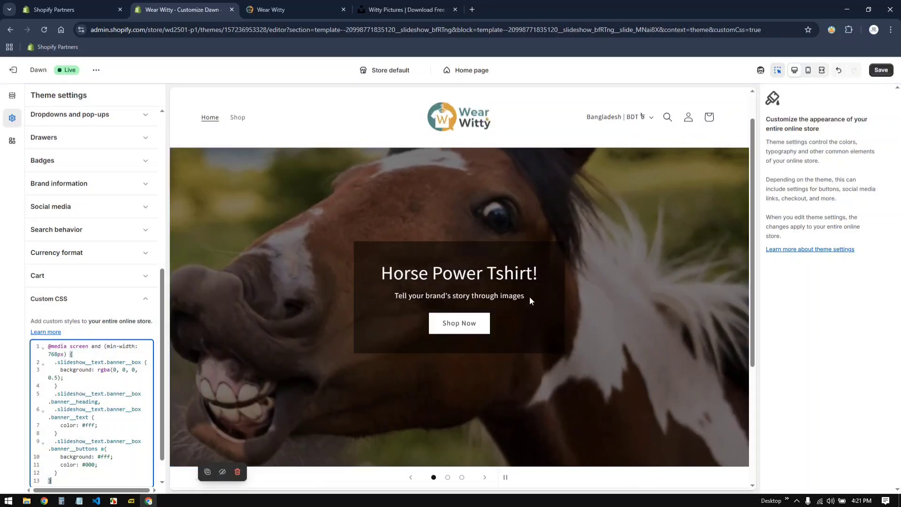
left_click(882, 70)
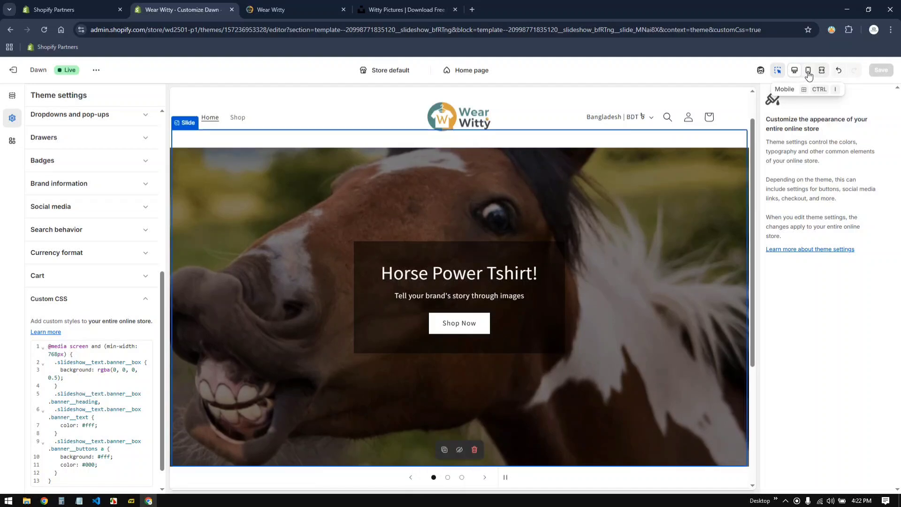
Step: Check the home page in the mobile and desktop previews, from the slideshow's text box and buttons down to the footer
left_click(807, 71)
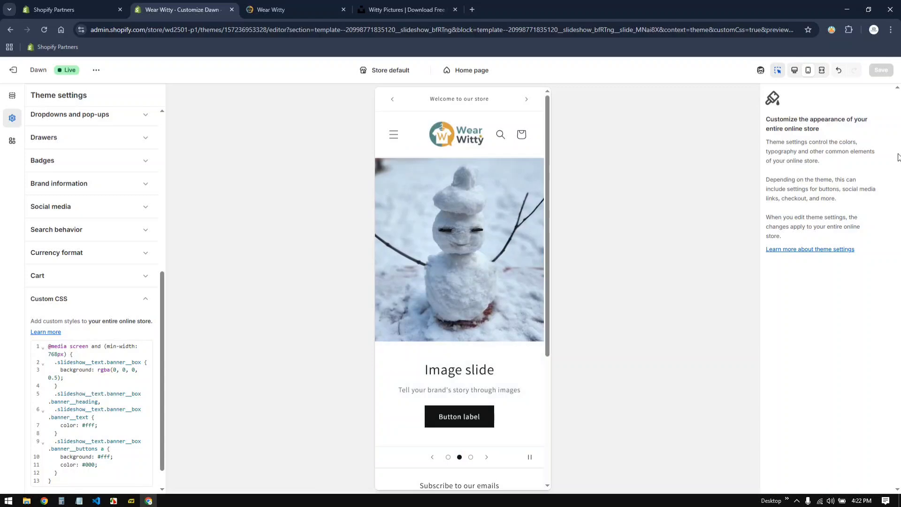
left_click(795, 71)
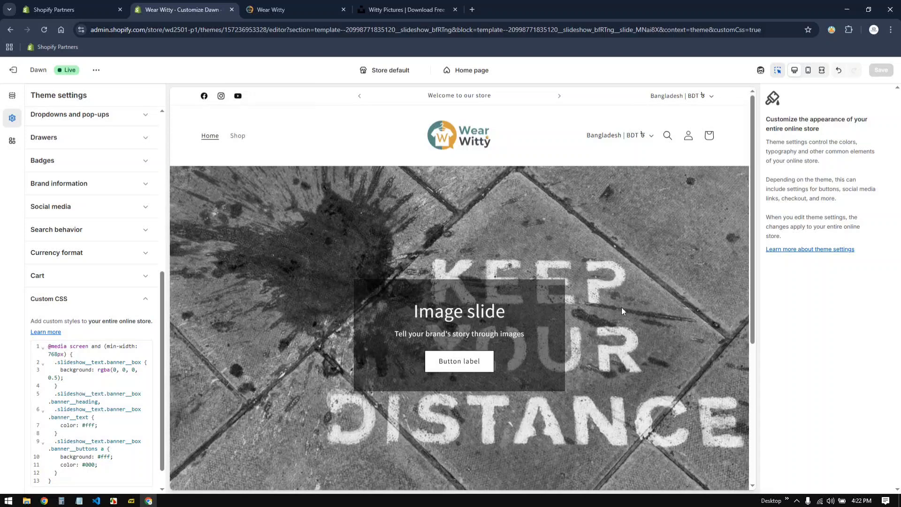
scroll(565, 378, "down", 1)
scroll(564, 379, "down", 3)
scroll(626, 329, "up", 4)
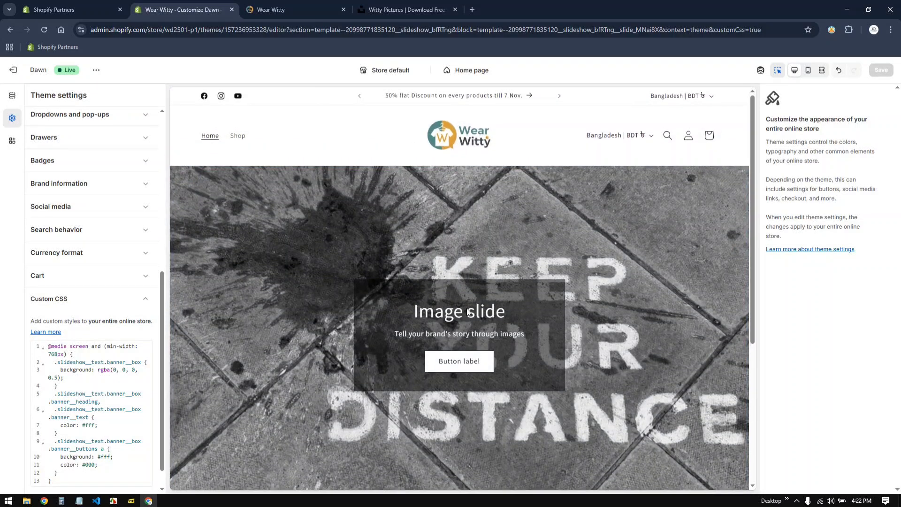
scroll(85, 433, "down", 1)
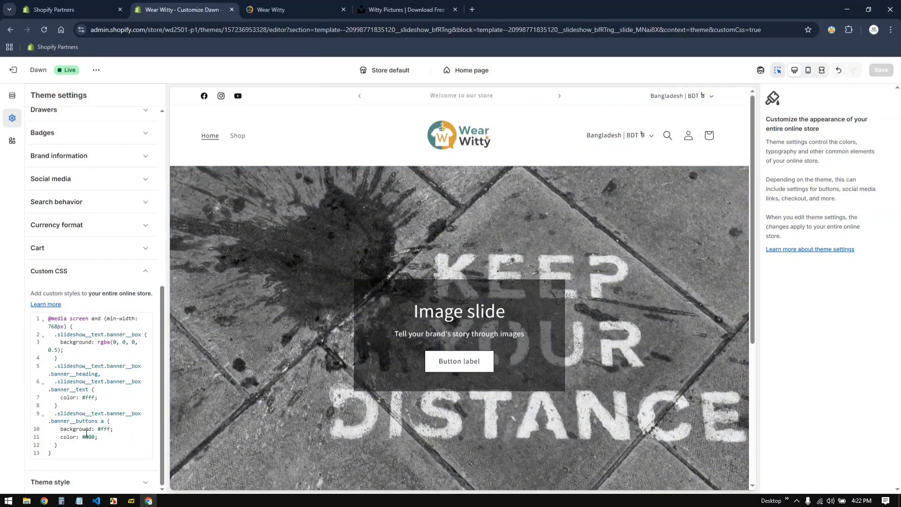
scroll(83, 434, "up", 8)
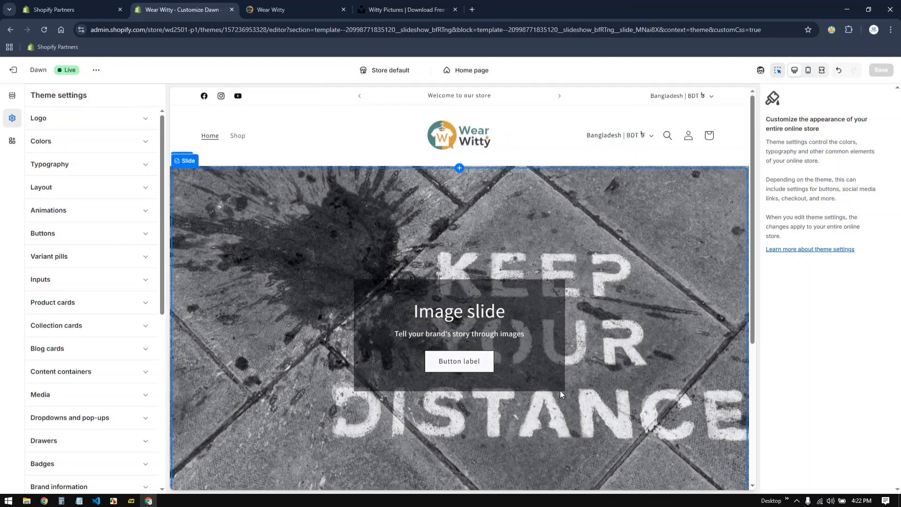
scroll(557, 392, "down", 3)
scroll(556, 389, "up", 4)
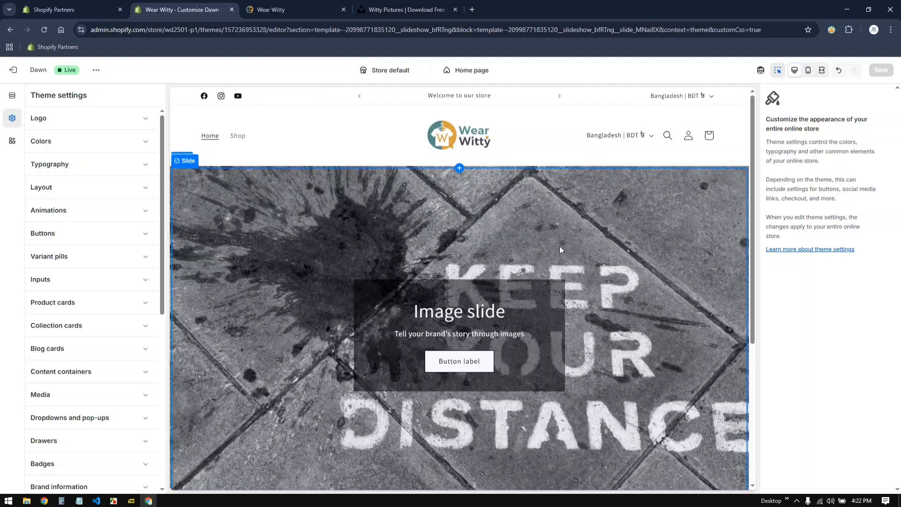
scroll(614, 351, "down", 5)
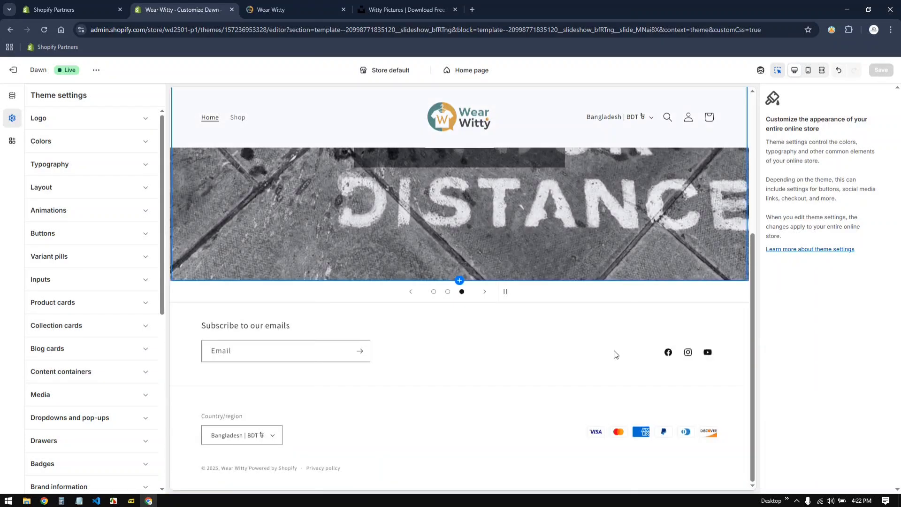
scroll(542, 367, "up", 5)
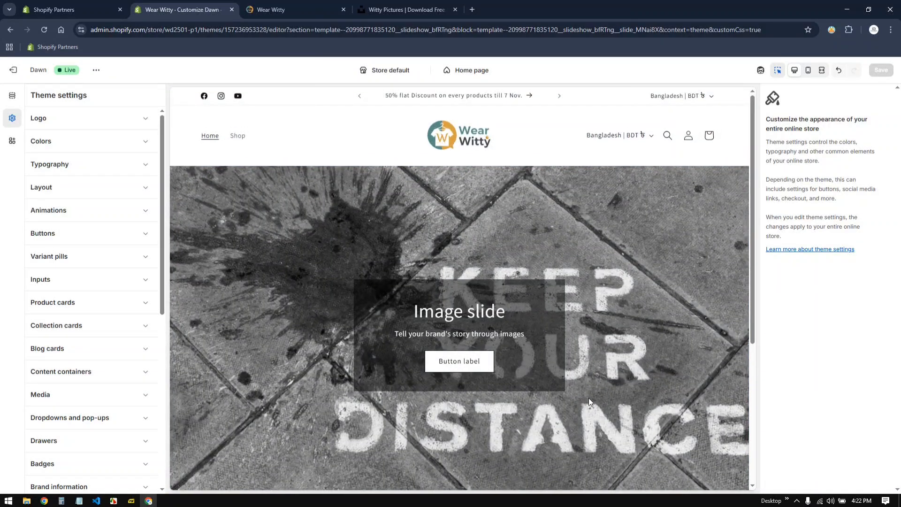
scroll(582, 404, "down", 5)
scroll(543, 420, "up", 5)
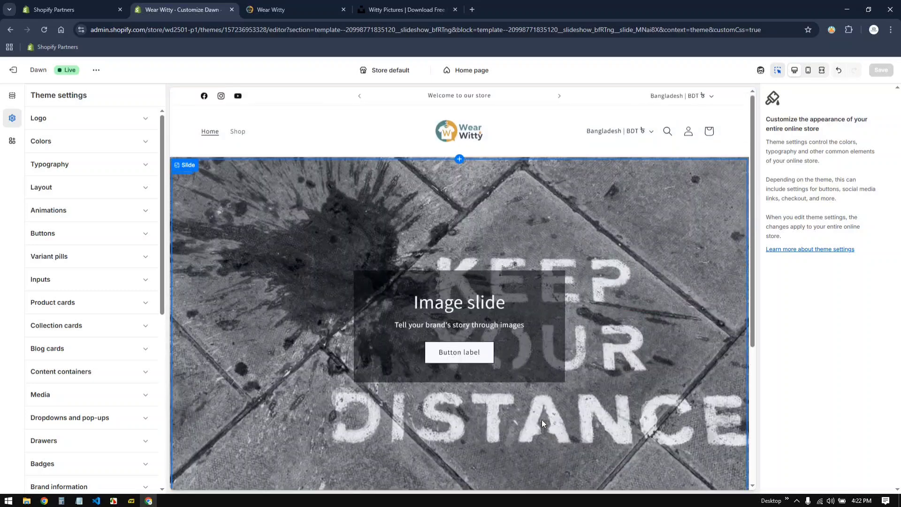
scroll(541, 421, "down", 5)
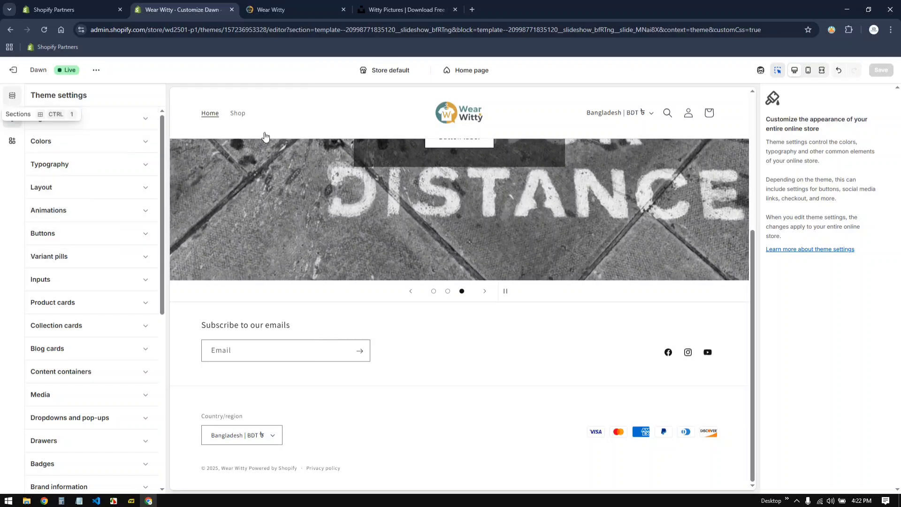
Step: Add a Collection list section below the slideshow on the home page and save the theme
key("ctrl+1")
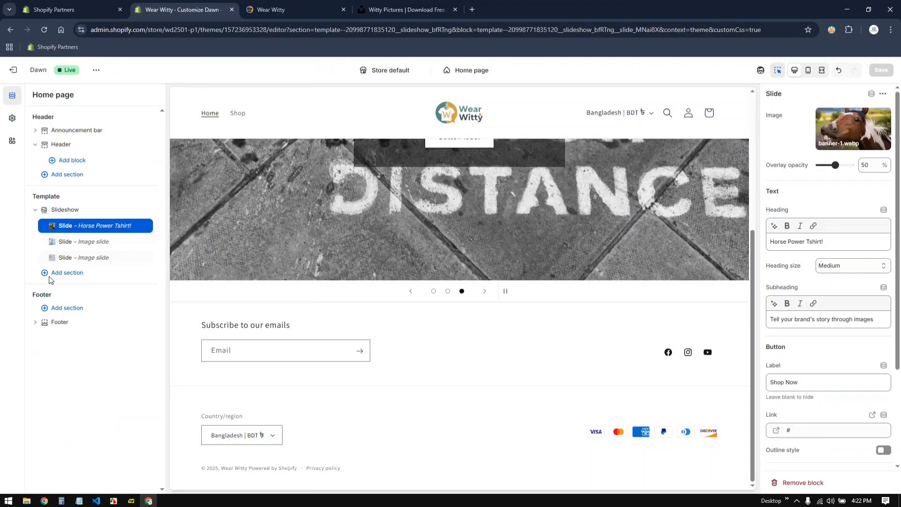
left_click(68, 274)
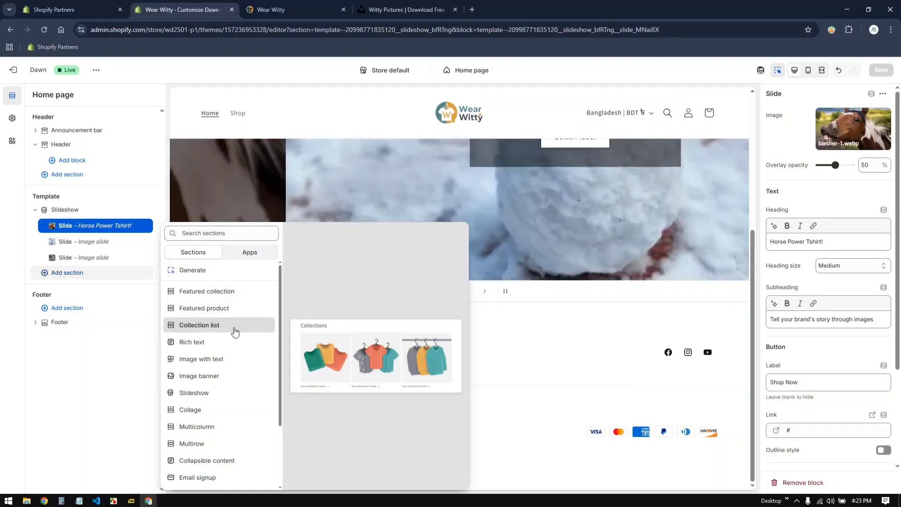
left_click(573, 382)
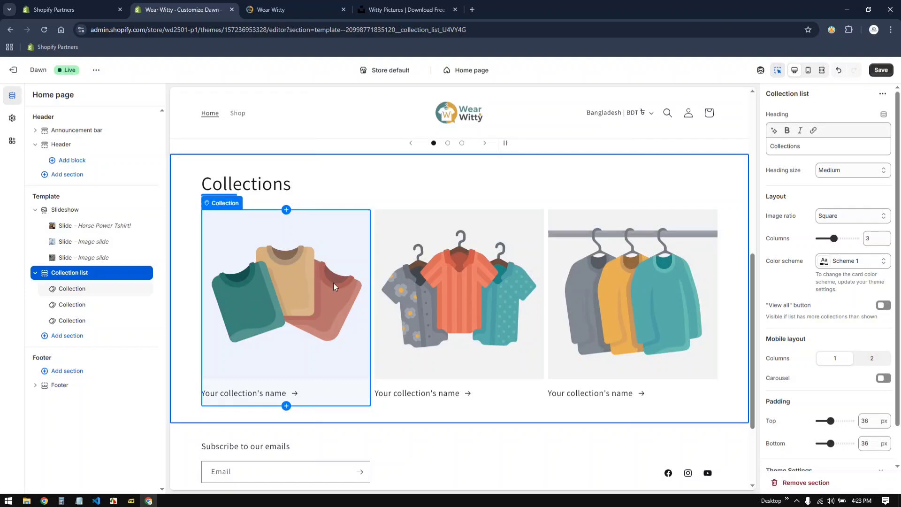
left_click(880, 70)
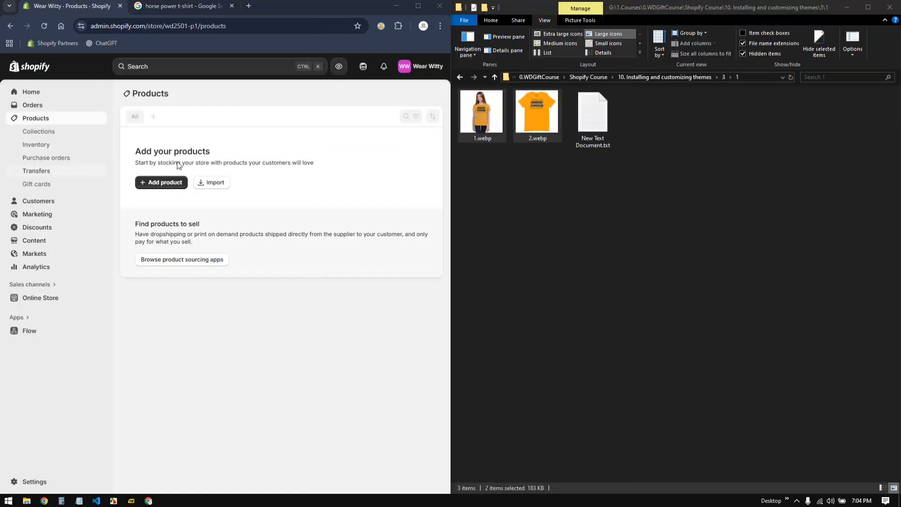
Step: Look over the store's collections in the admin, return to the products, and start a new product
left_click(38, 131)
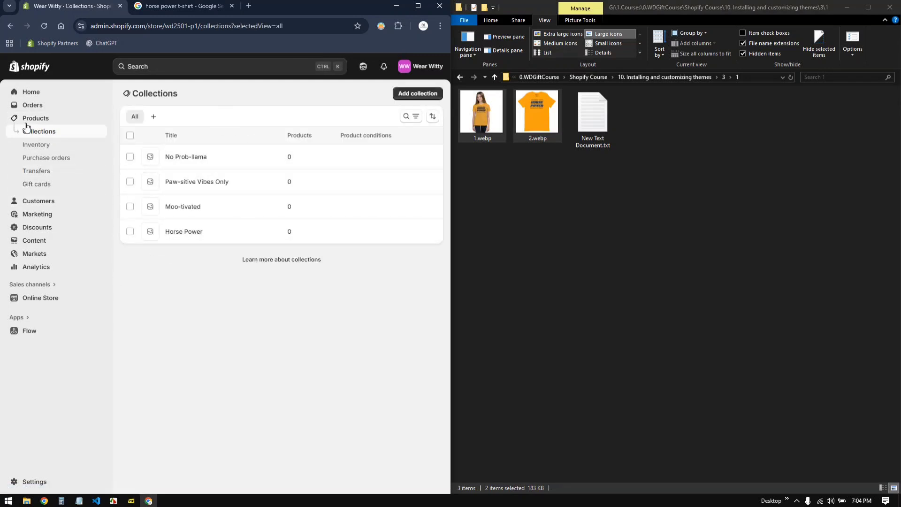
left_click(35, 119)
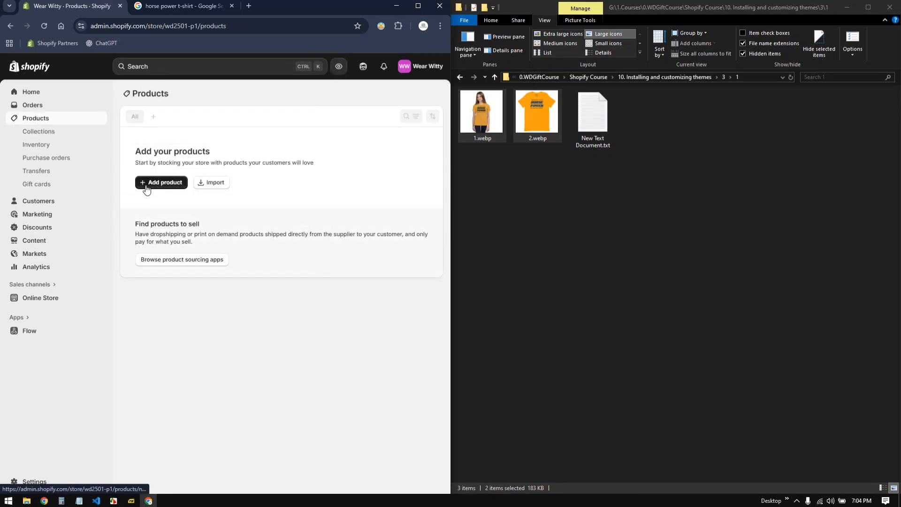
left_click(176, 183)
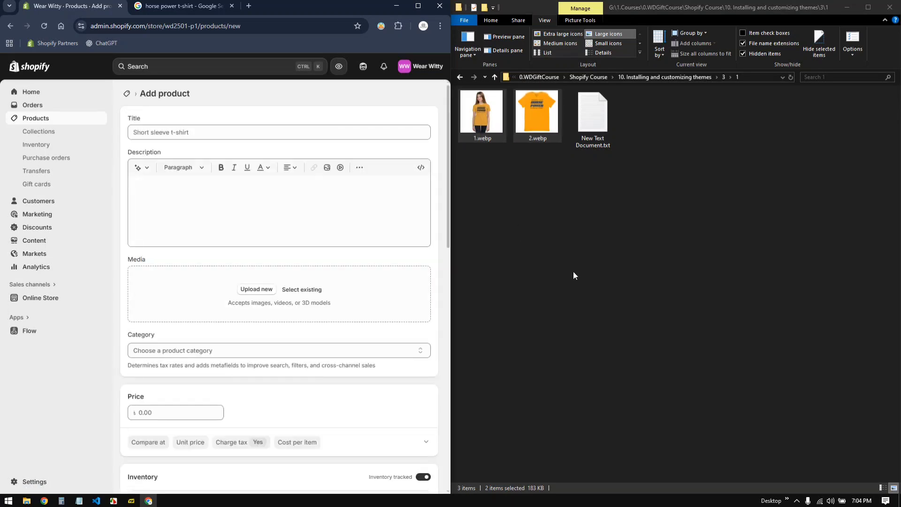
left_click(202, 133)
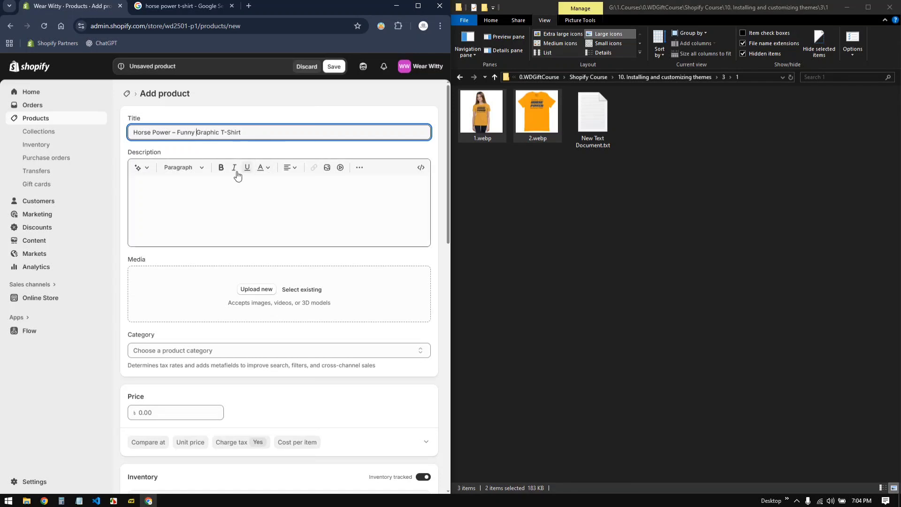
left_click(191, 199)
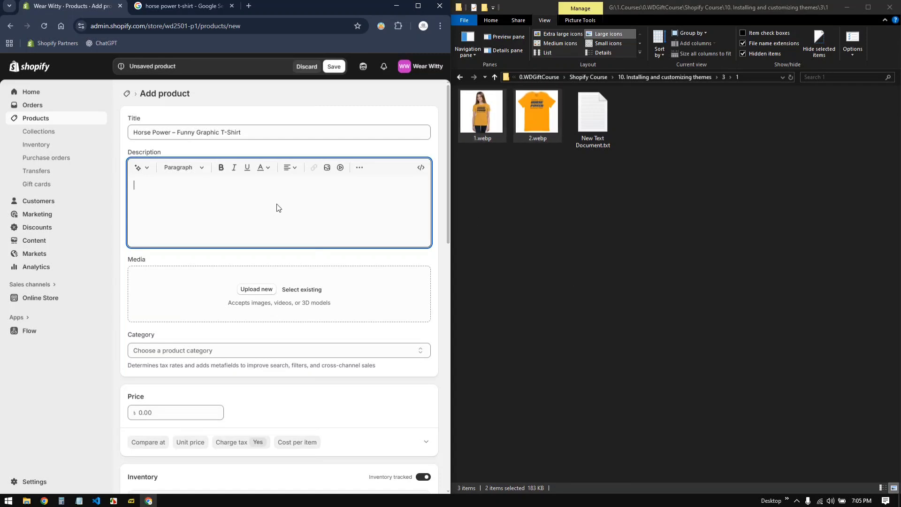
left_click(258, 132)
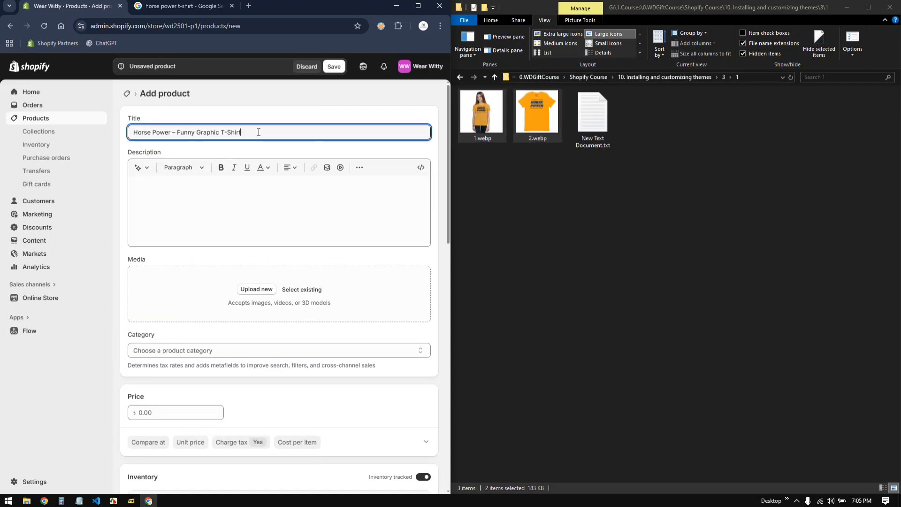
key("ctrl+z")
key("ctrl+z")
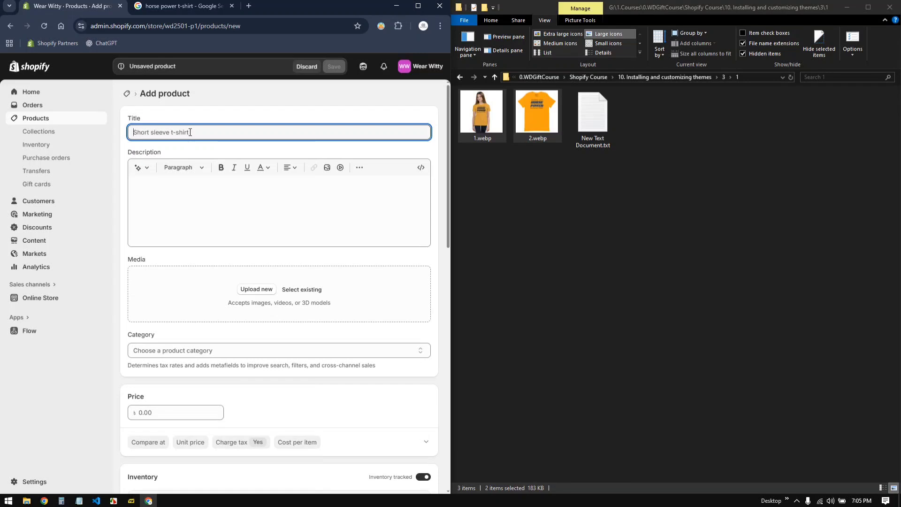
Step: Title the product "Horse Power – Funny Yellow Graphic T-Shirt" and add the description beginning "Unleash your inner wild spirit" with its Highlights list
type("Horse Power – Funny Yellow Graphic T-Shirt")
left_click(184, 212)
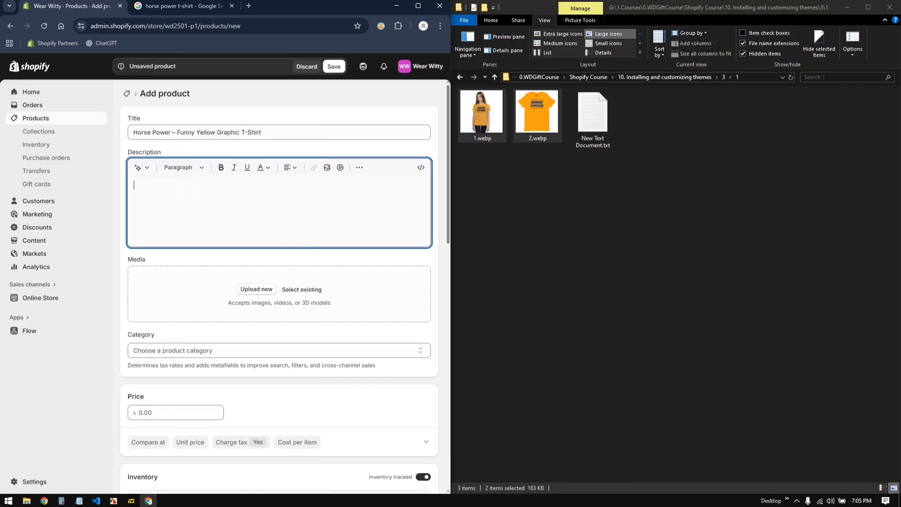
key("alt+Tab")
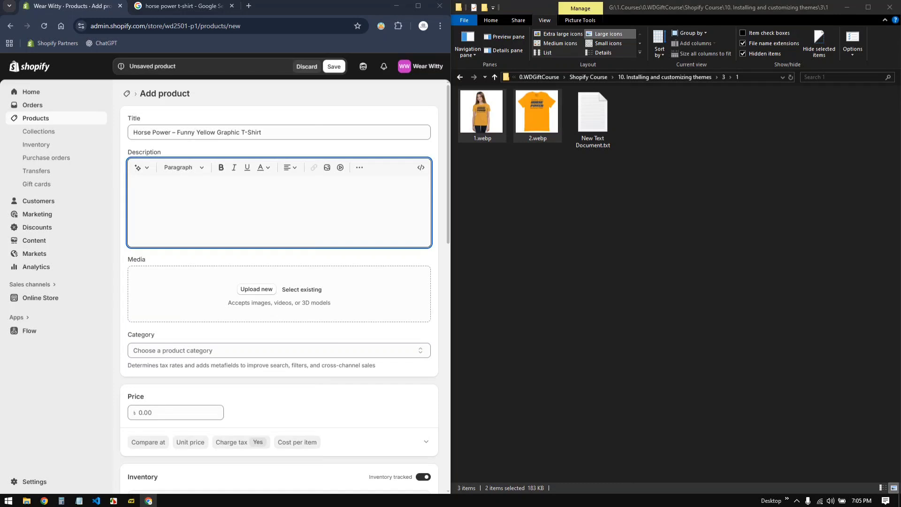
left_click(232, 201)
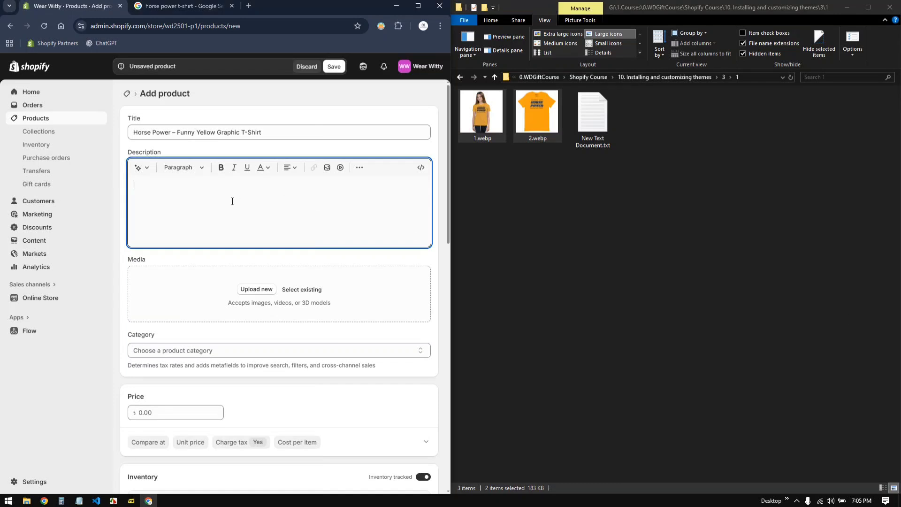
type("Unleash your inner wild spirit with our \"Horse Power\" yellow t-shirt! 🐎💪 Made from ultra-soft cotton, this tee brings comfort, humor, and a dash of horsepower to your wardrobe. The bold graphic and vibrant yellow color make it perfect for casual days, outdoor adventures, or just showing off your playful side. Saddle up in style — because this shirt isn't just fast, it's fashionably powerful! Highlights: Premium 100% cotton for all-day comfort Bright yellow color that stands out Funny and eye-catching \"Horse Power\" print Unisex fit for everyone who loves good vibes and good laughs")
Step: Upload 1.webp and 2.webp as the product's media and make the photo of the model wearing the shirt the first image
left_click(541, 132)
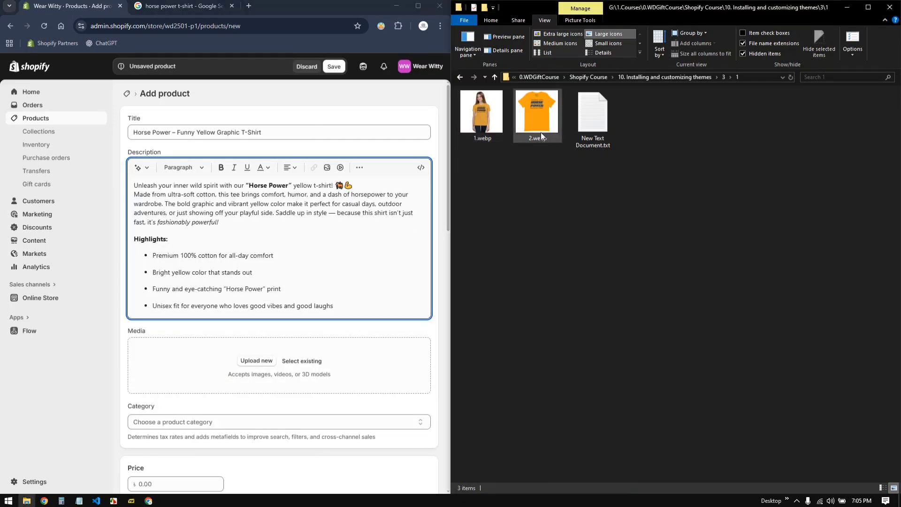
left_click_drag(457, 136, 409, 378)
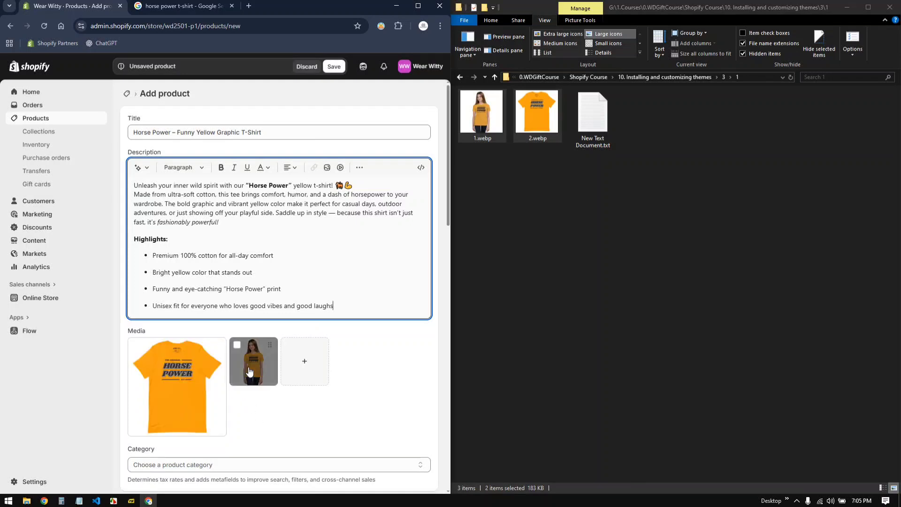
left_click_drag(249, 372, 183, 390)
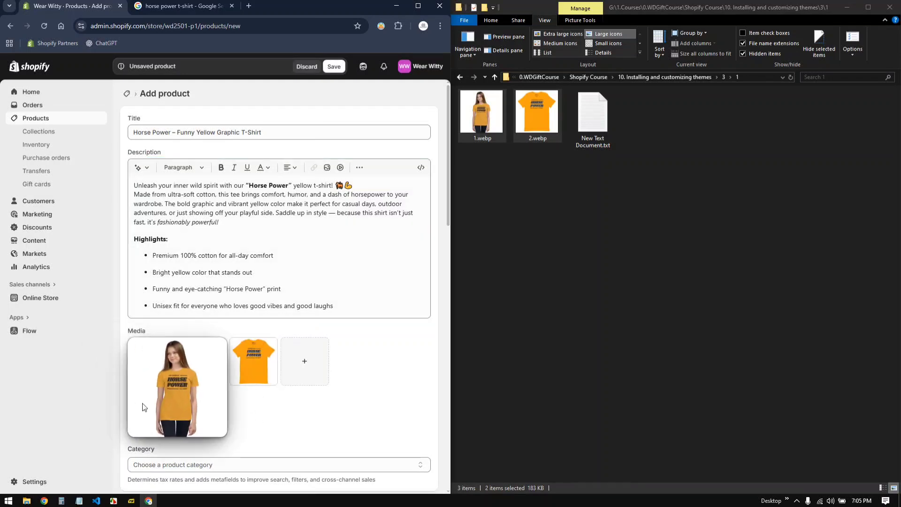
Step: Set the product's price to 299 and its inventory quantity at the shop location to 50
scroll(376, 422, "down", 5)
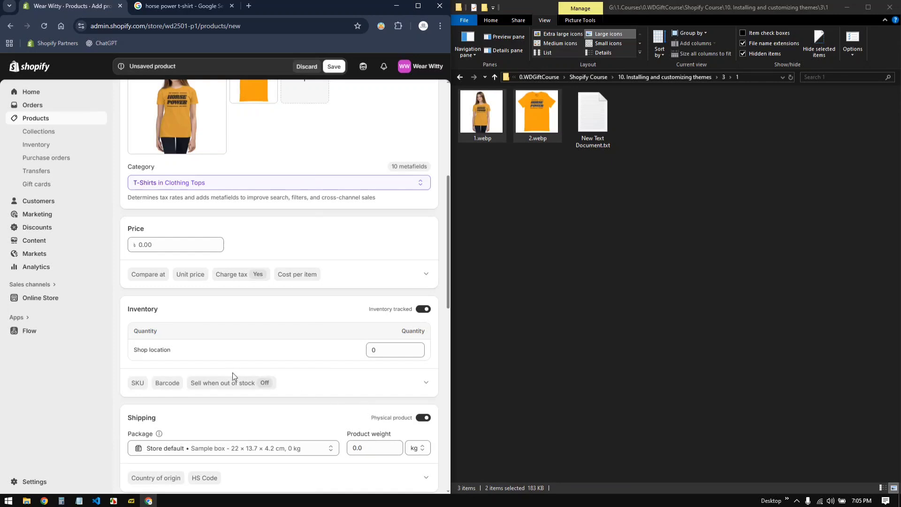
left_click(170, 244)
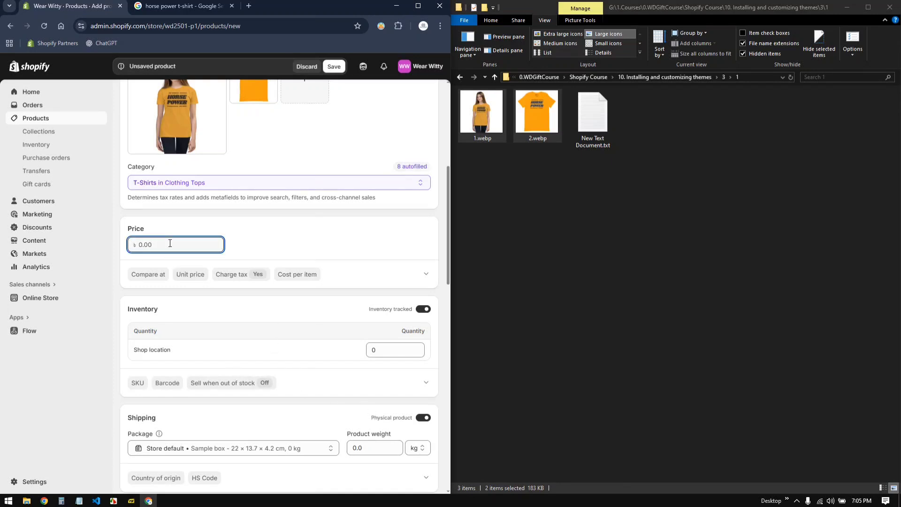
type("299")
left_click(225, 322)
scroll(275, 355, "down", 2)
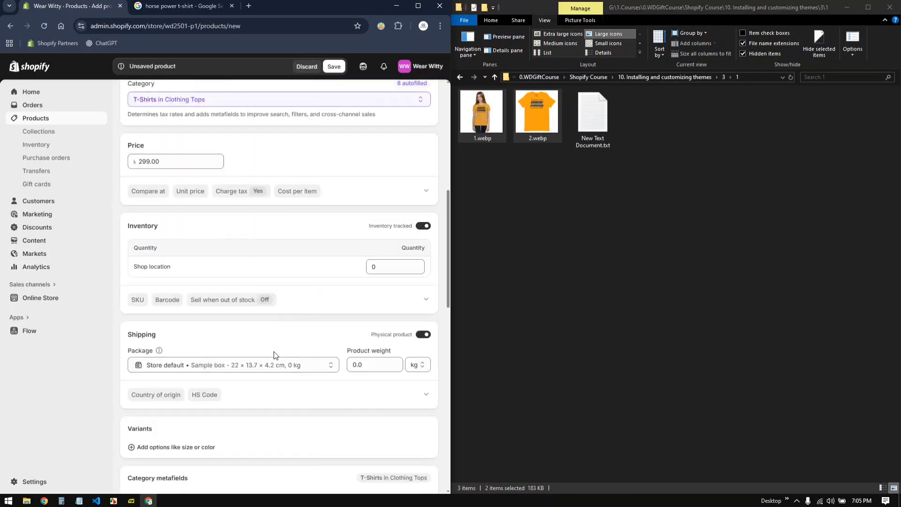
left_click(373, 255)
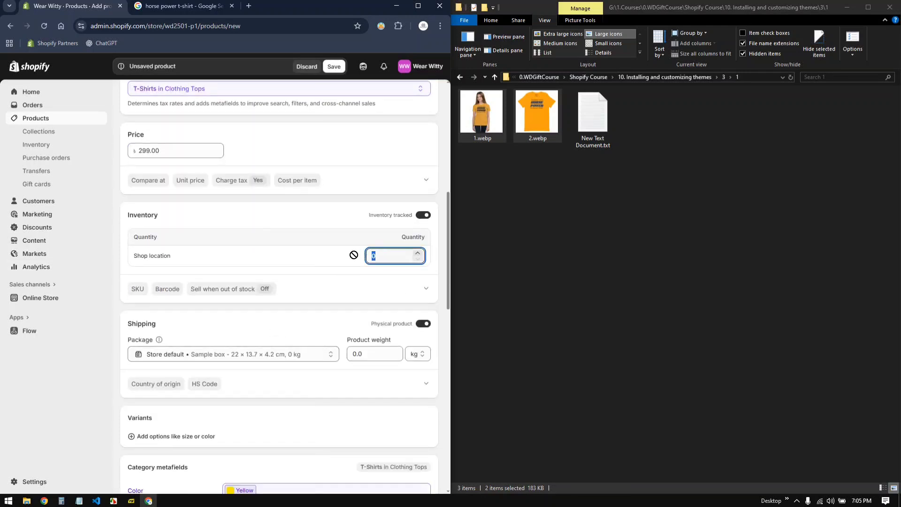
type("50")
left_click(313, 287)
Step: Set the product weight for shipping to 0.1 kg
scroll(314, 291, "down", 4)
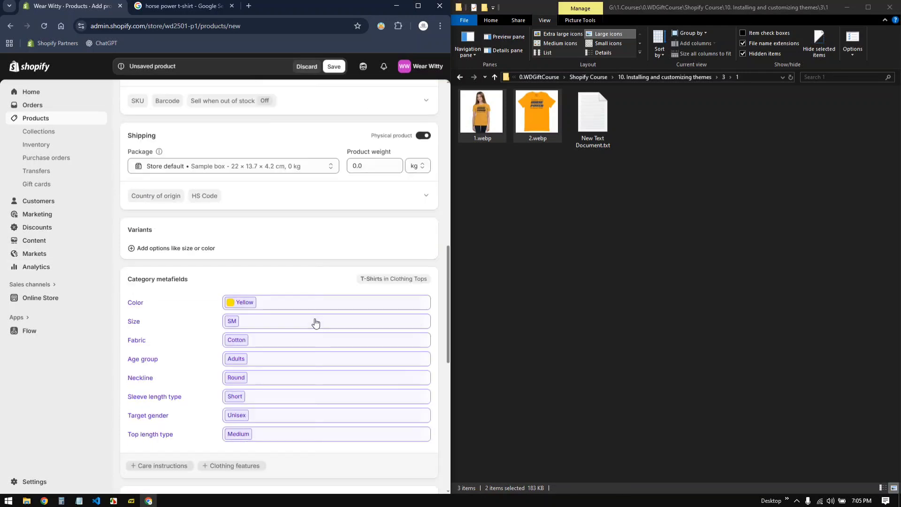
scroll(314, 310, "up", 2)
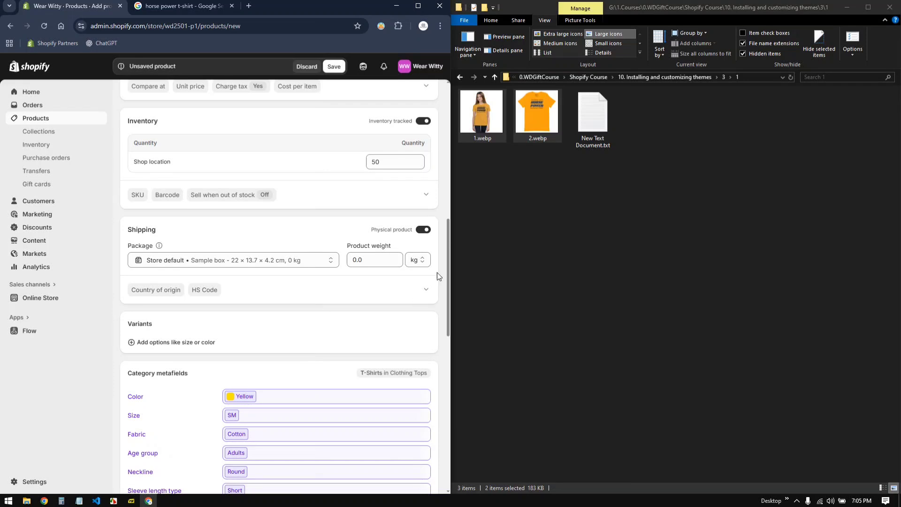
left_click(368, 257)
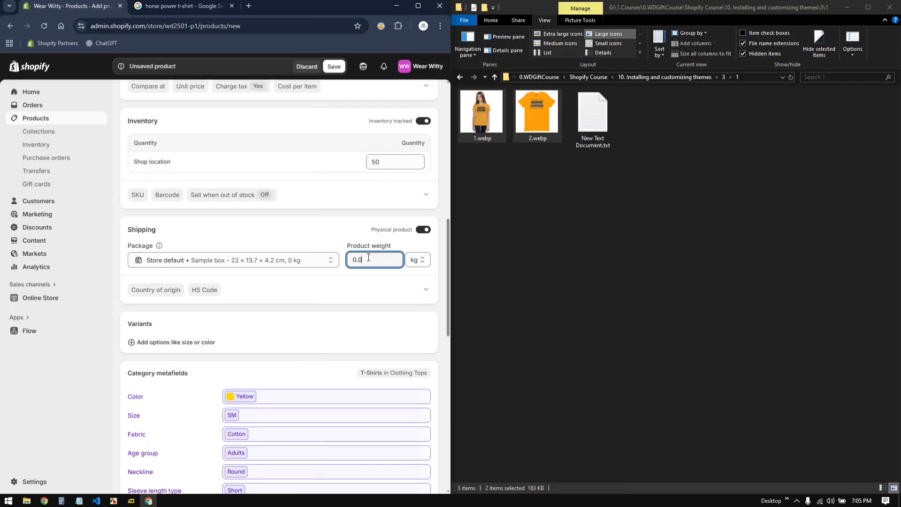
Step: Add Color and Size as variant options of the product
scroll(368, 257, "down", 3)
left_click(169, 200)
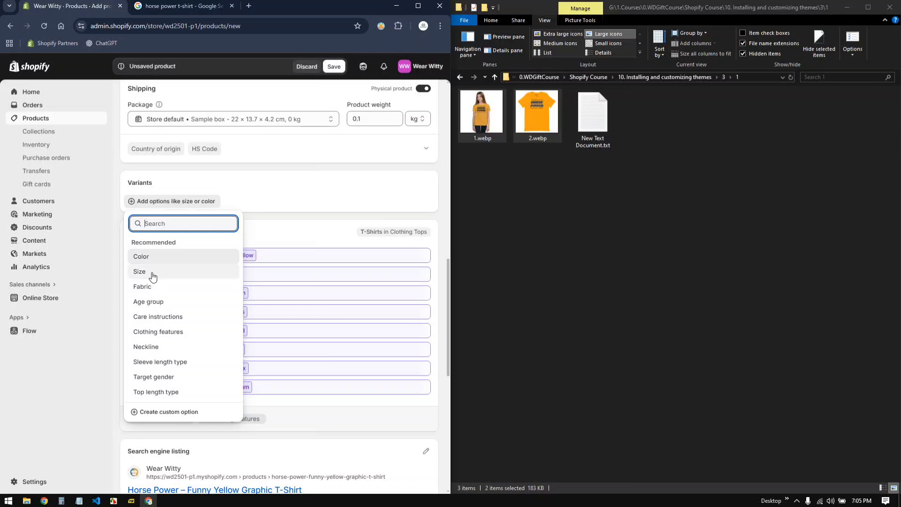
left_click(153, 258)
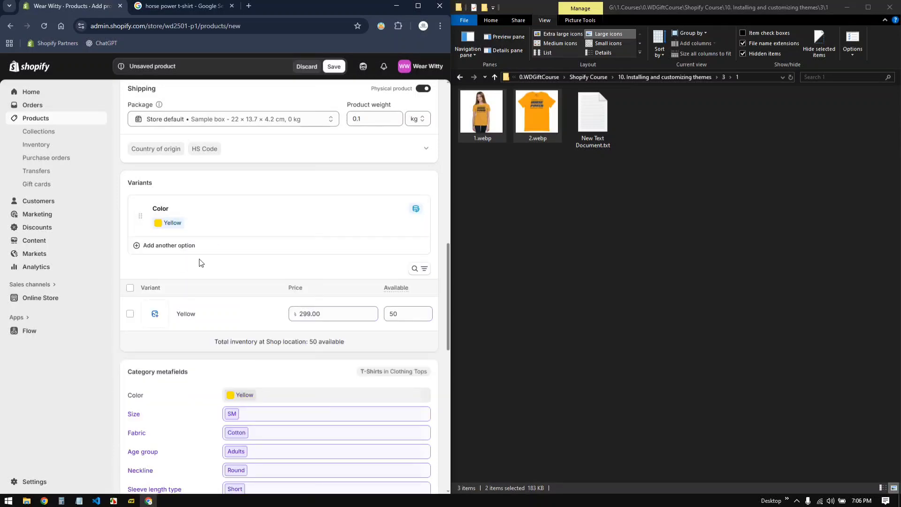
scroll(244, 227, "up", 15)
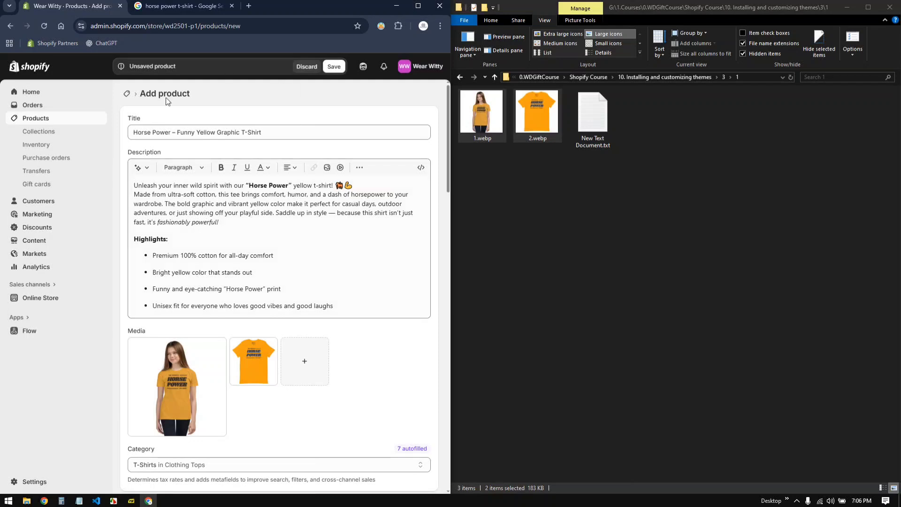
scroll(305, 337, "down", 15)
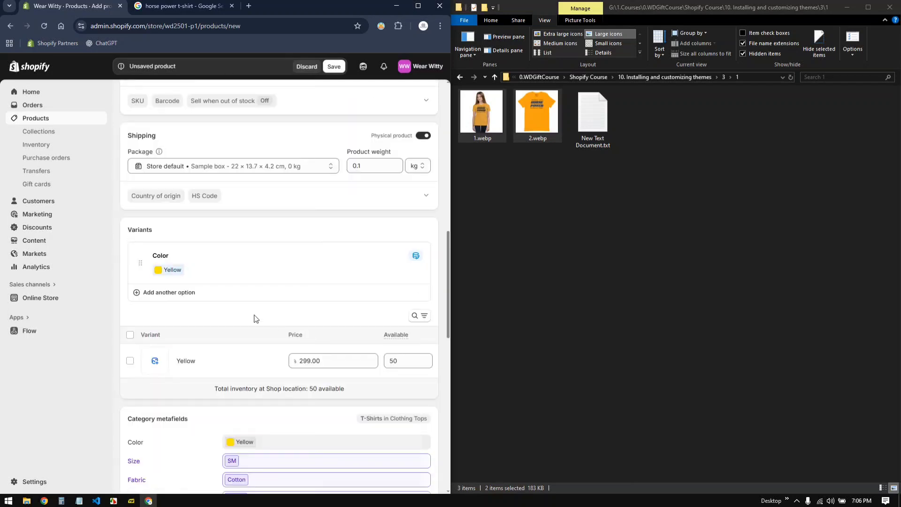
left_click(228, 296)
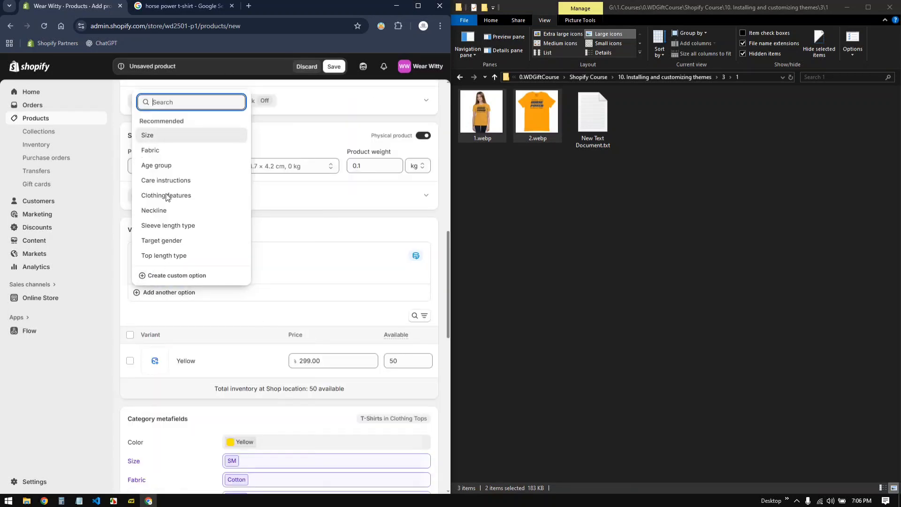
left_click(164, 139)
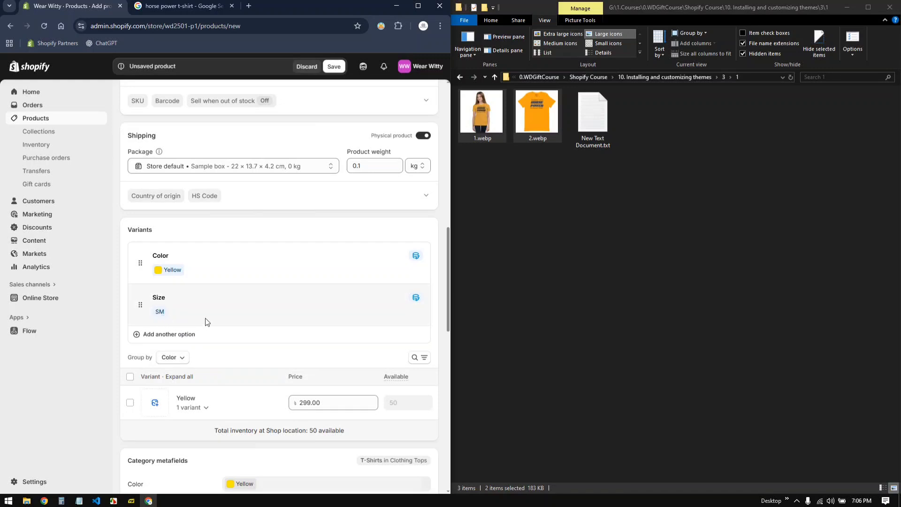
Step: Add the default entries M and XL to the values of the Size option
left_click(204, 317)
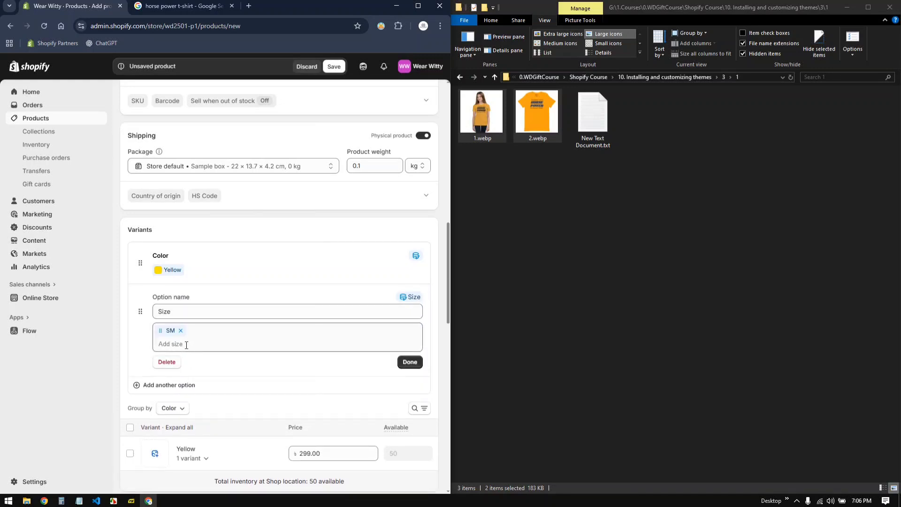
left_click(182, 344)
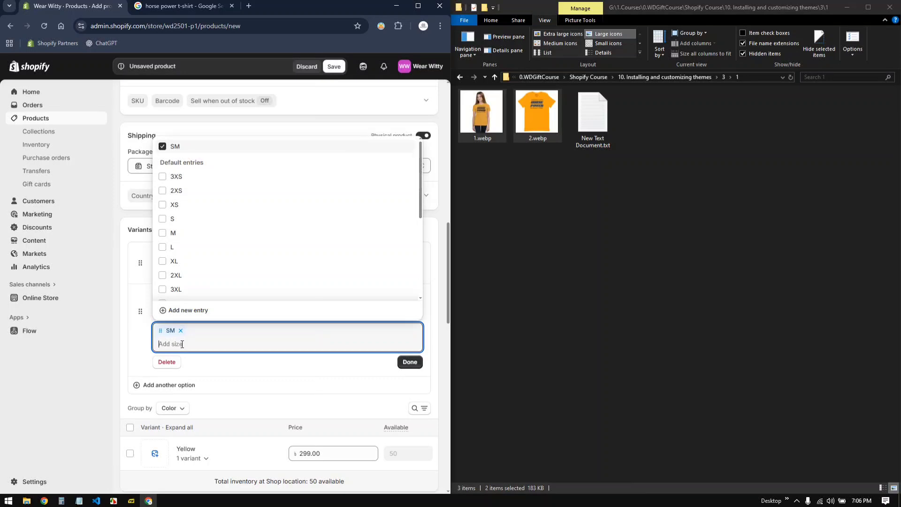
type("M")
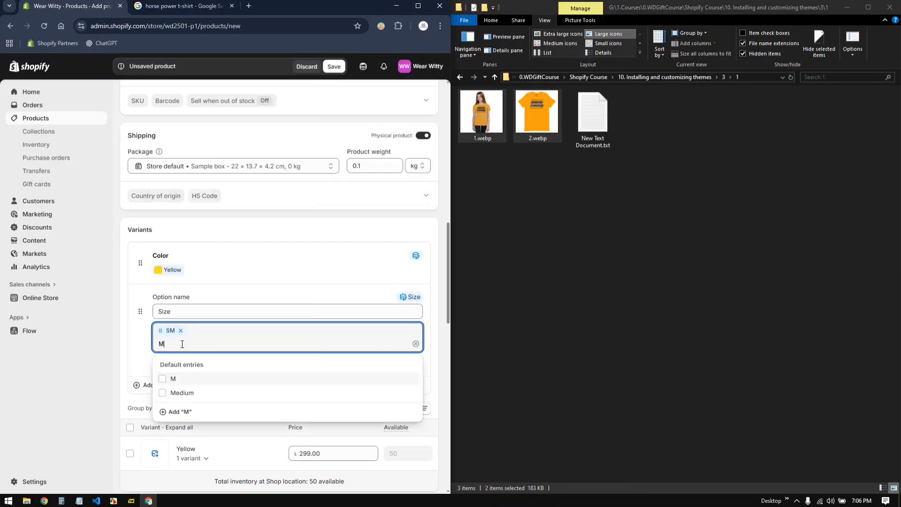
key("Return")
type("XL")
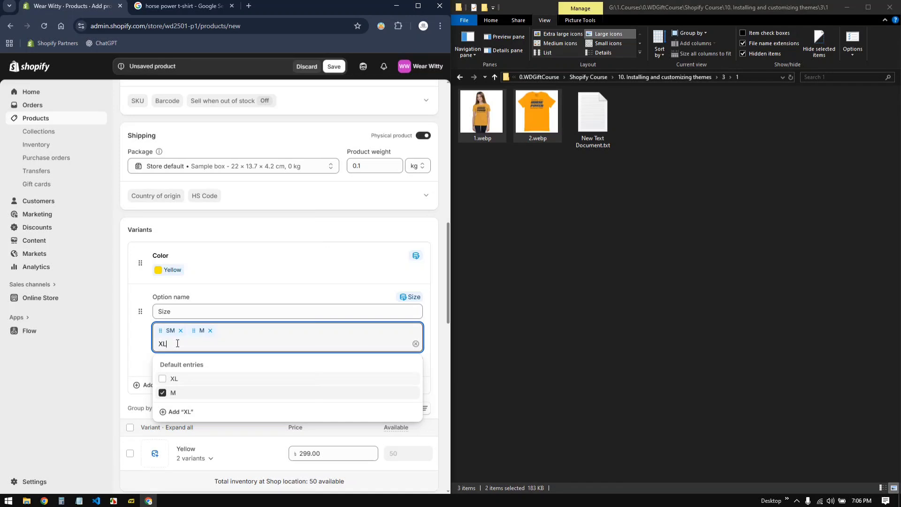
key("Return")
key("BackSpace")
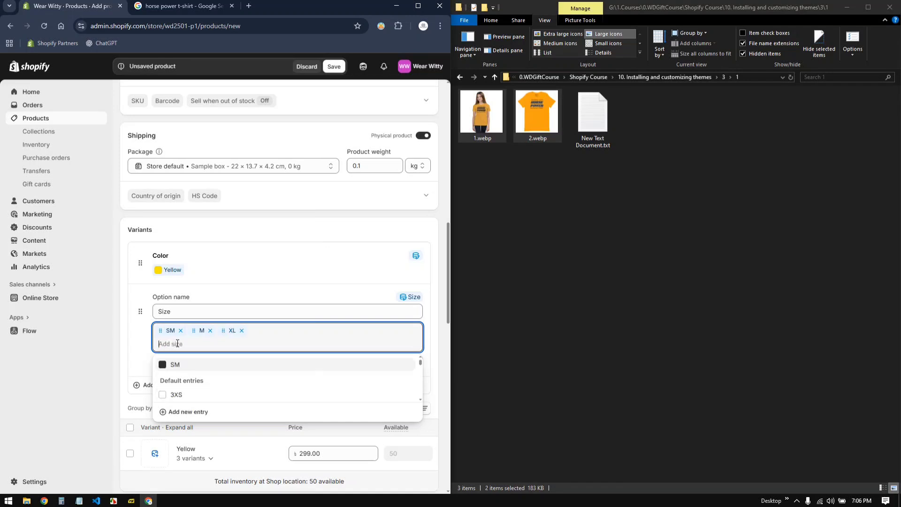
Step: Remove M from the Size option's values and add the default entry XXL
type("XX")
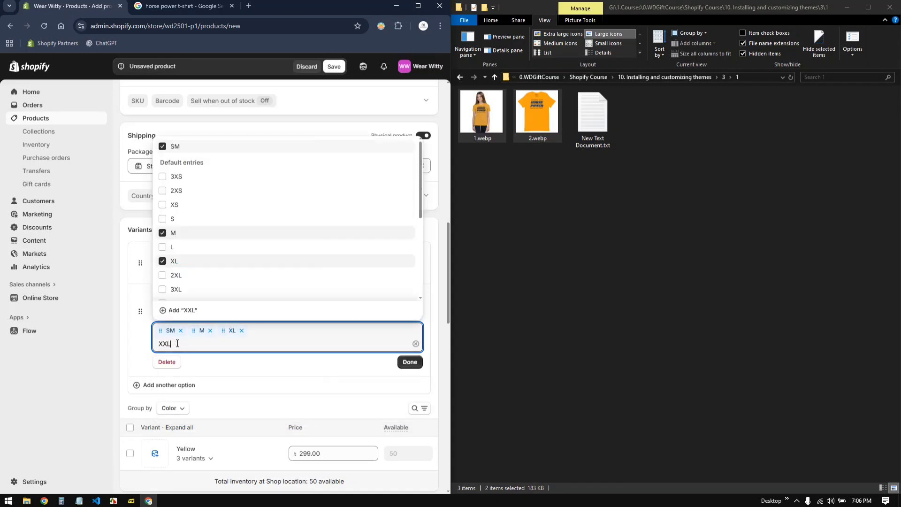
type("L")
left_click(209, 330)
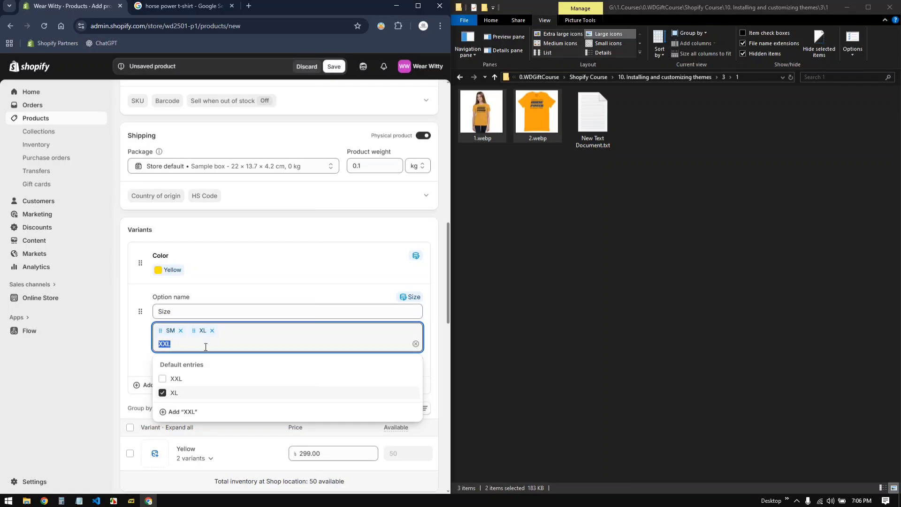
left_click(163, 379)
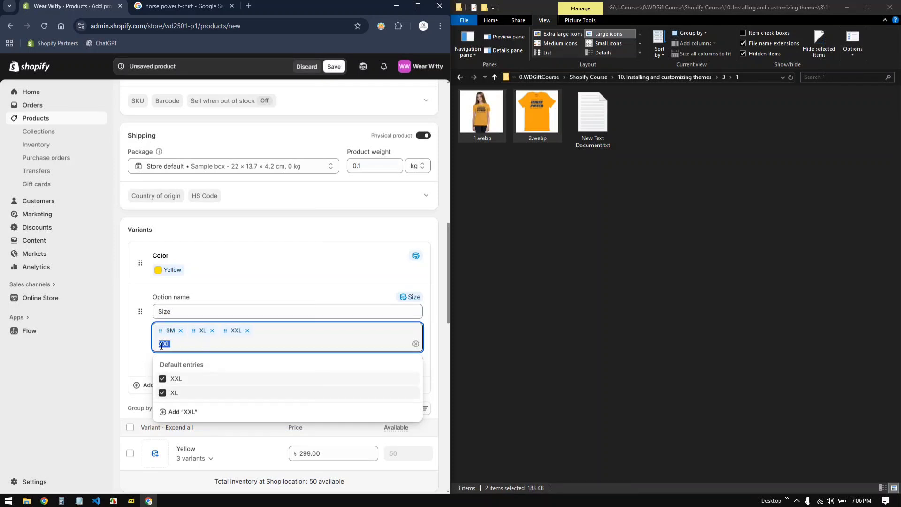
Step: Add M back to the Size option, move it between SM and XL, and finish editing the option
type("M")
left_click(162, 378)
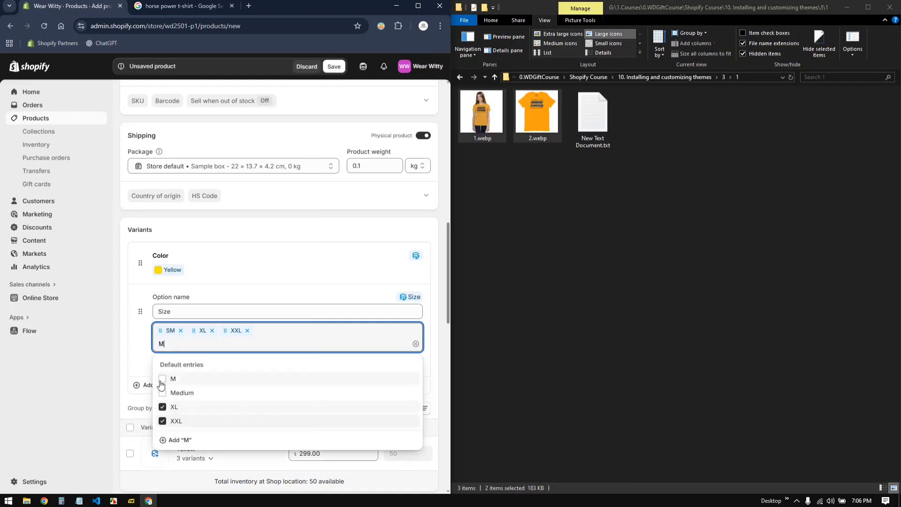
left_click(125, 353)
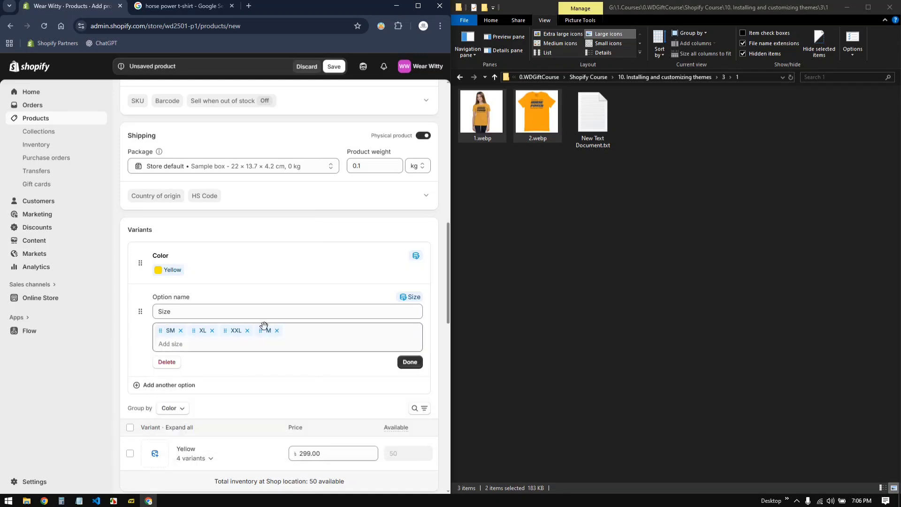
left_click_drag(261, 332, 200, 332)
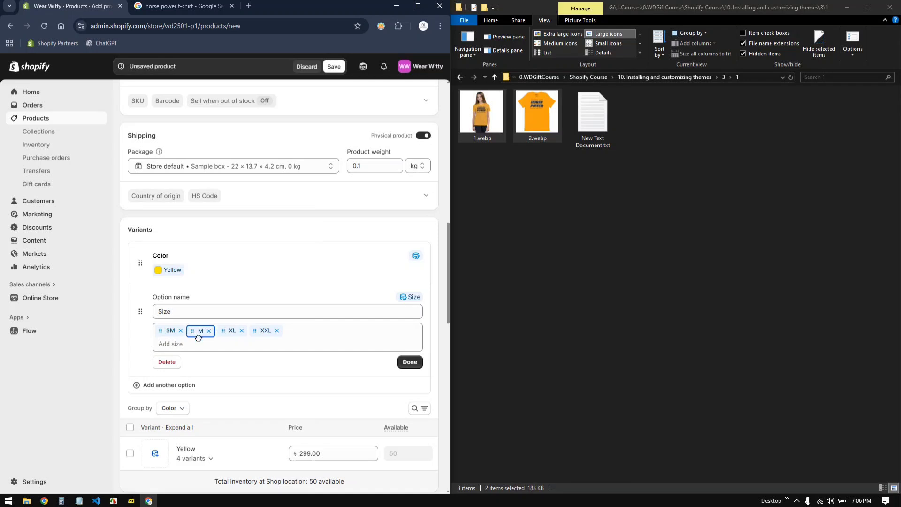
left_click(410, 361)
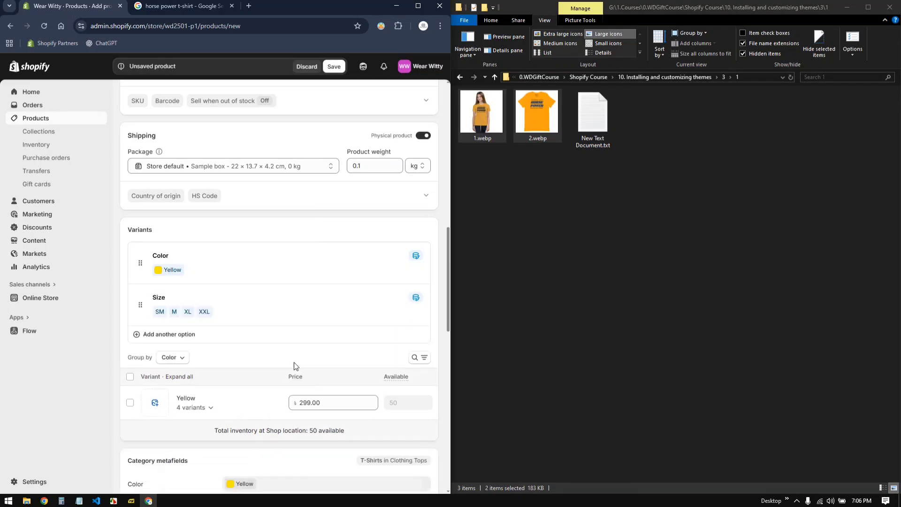
Step: Expand the Yellow variants and set the available quantity of the M, XL and XXL sizes to 50 each
scroll(257, 339, "down", 3)
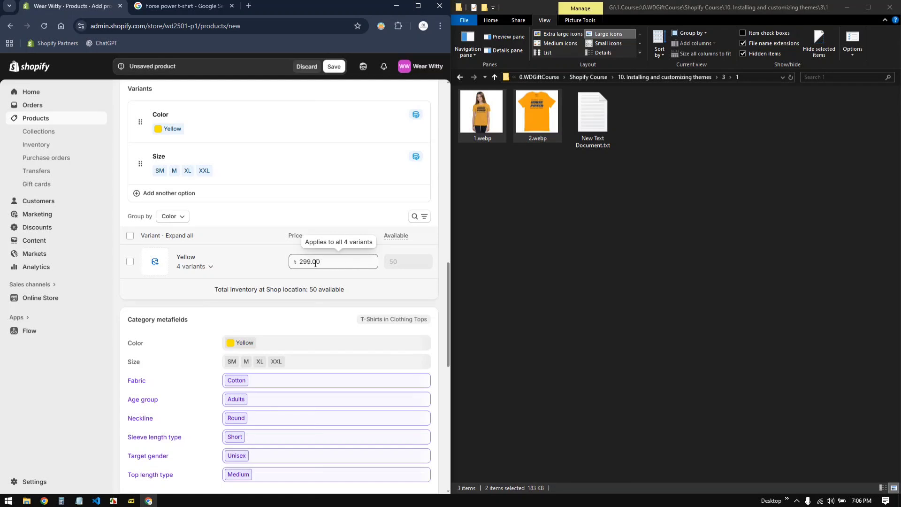
left_click(206, 268)
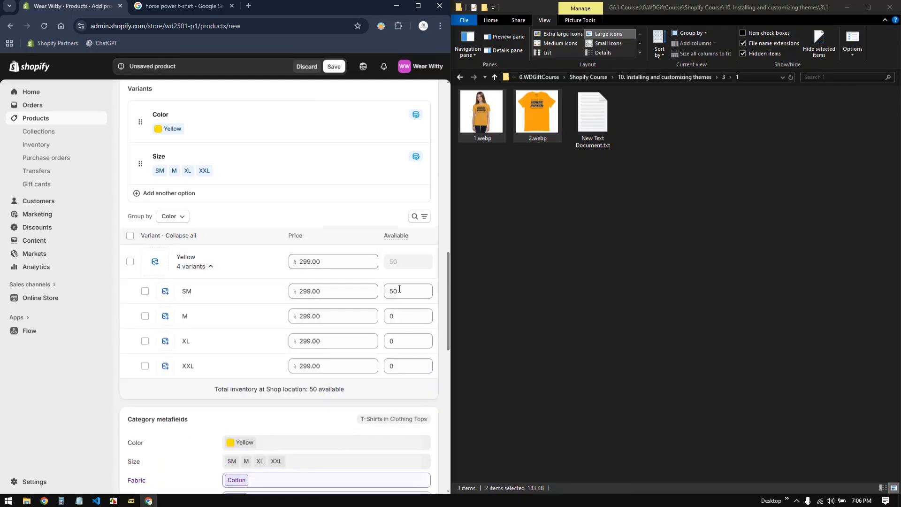
double_click(400, 315)
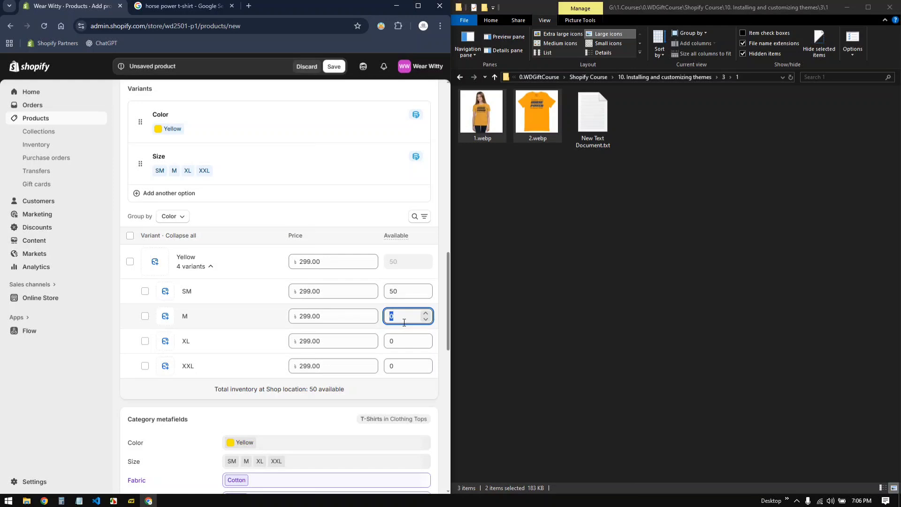
type("50")
double_click(400, 340)
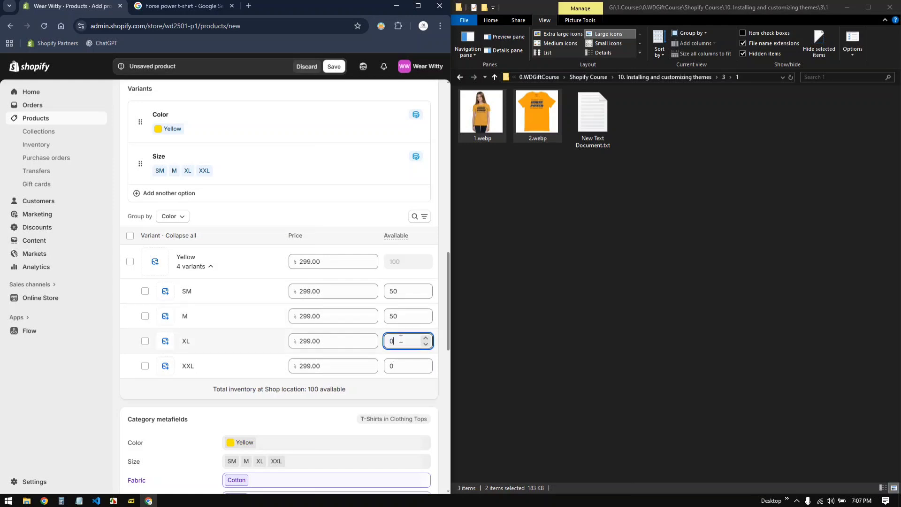
type("50")
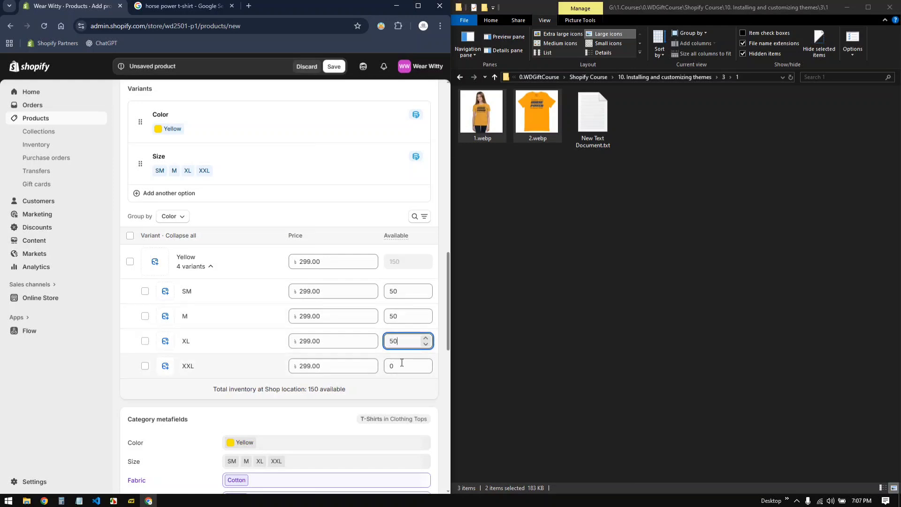
double_click(385, 364)
type("50")
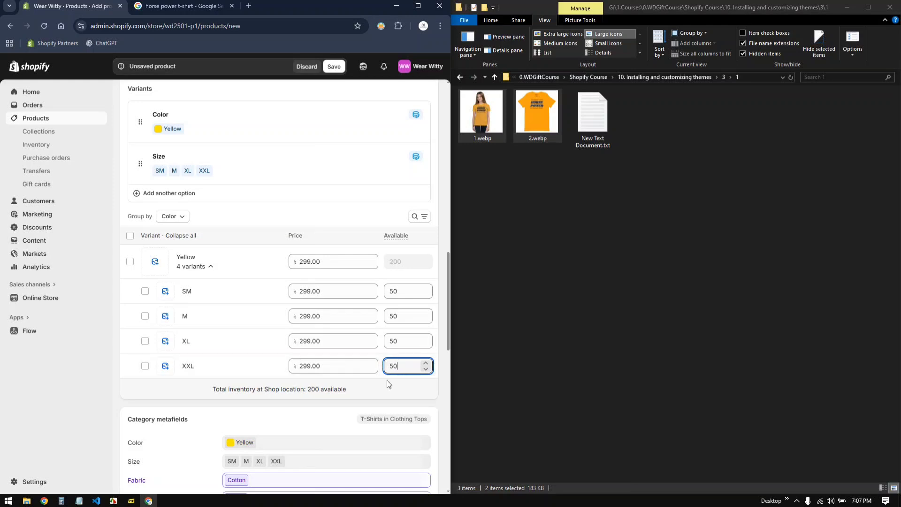
scroll(335, 386, "down", 3)
scroll(421, 364, "down", 3)
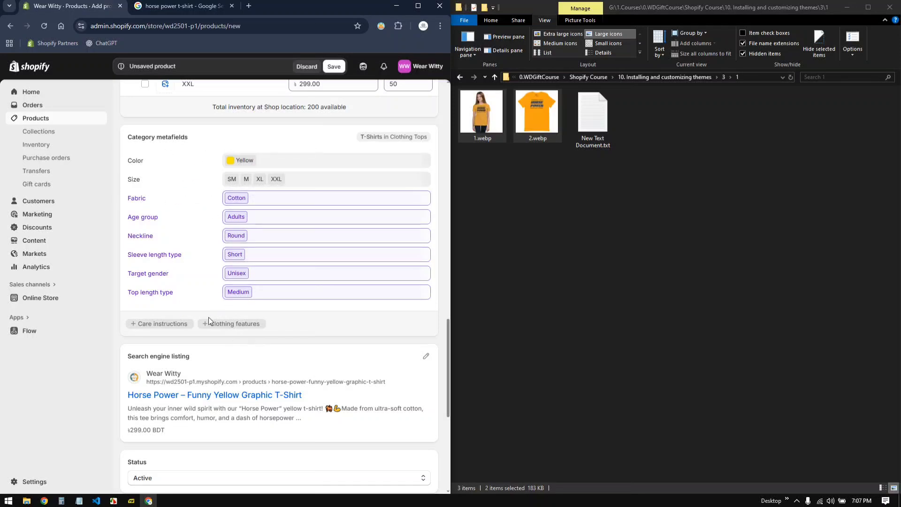
Step: Review the new product's category metafields, search engine listing, status choices, publishing channels and product organization fields
scroll(221, 384, "down", 3)
scroll(219, 394, "up", 4)
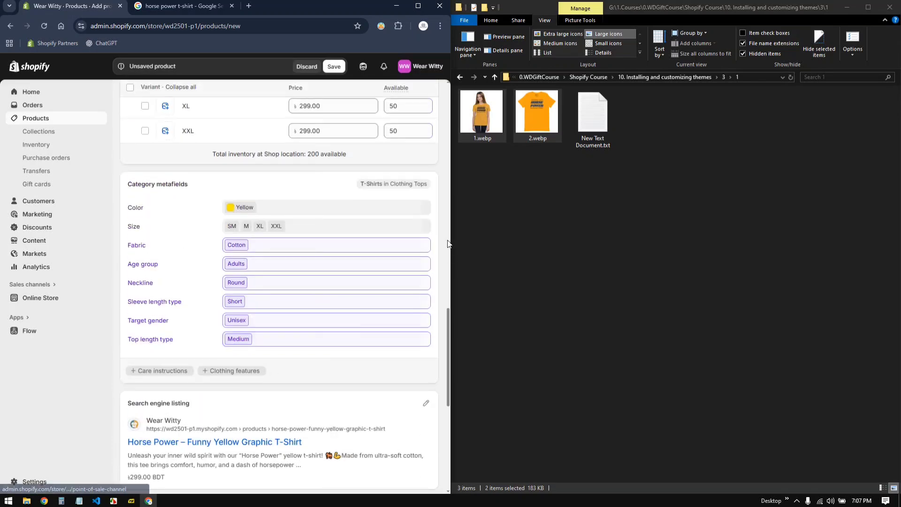
scroll(217, 399, "down", 4)
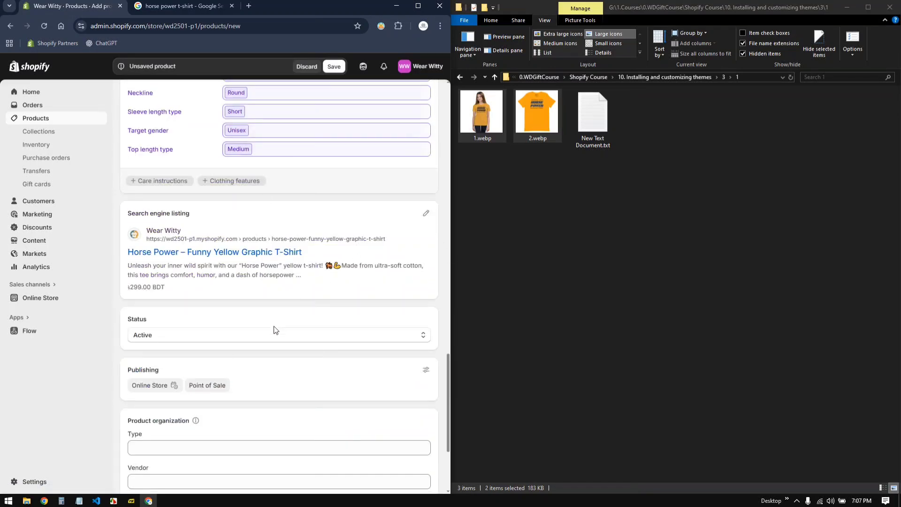
scroll(275, 330, "down", 3)
left_click(169, 194)
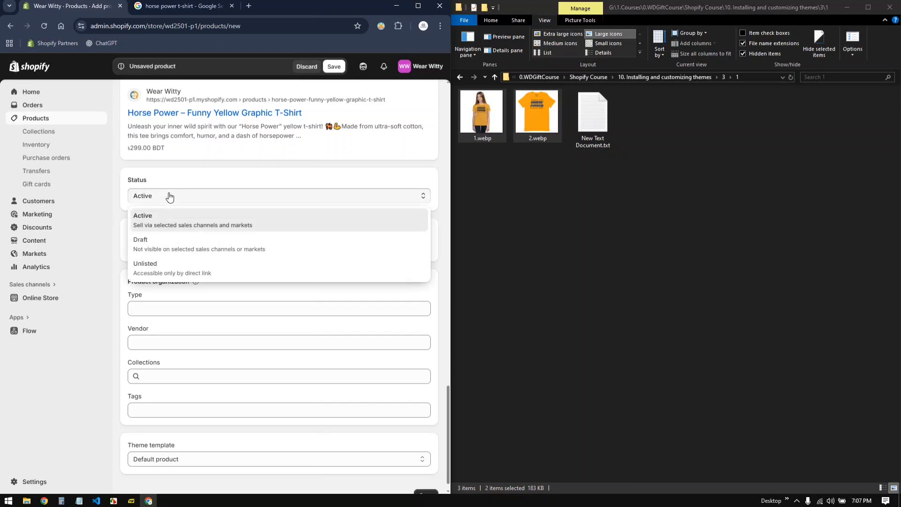
left_click(169, 195)
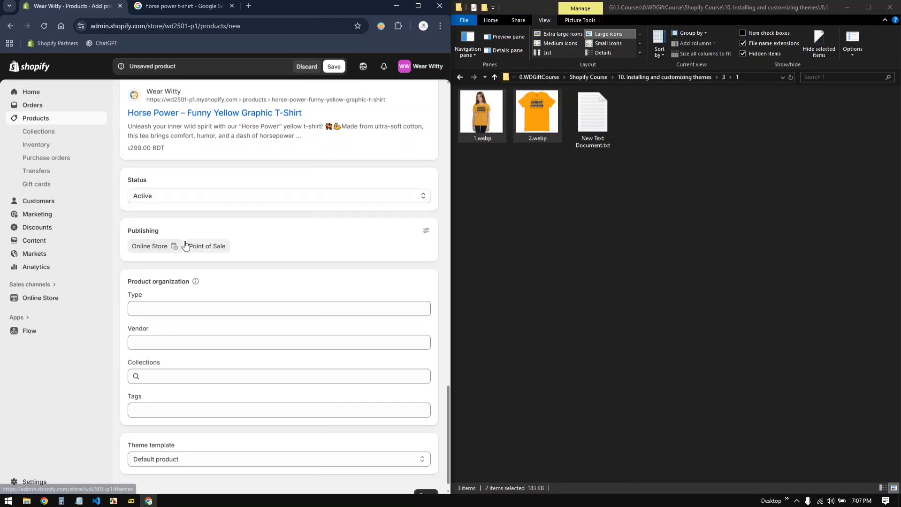
left_click(153, 303)
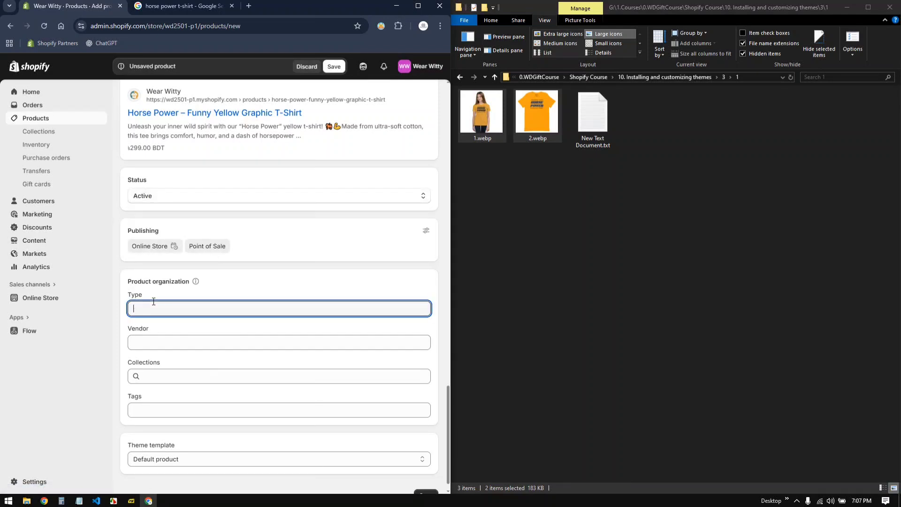
scroll(159, 305, "down", 1)
left_click(175, 320)
left_click(174, 312)
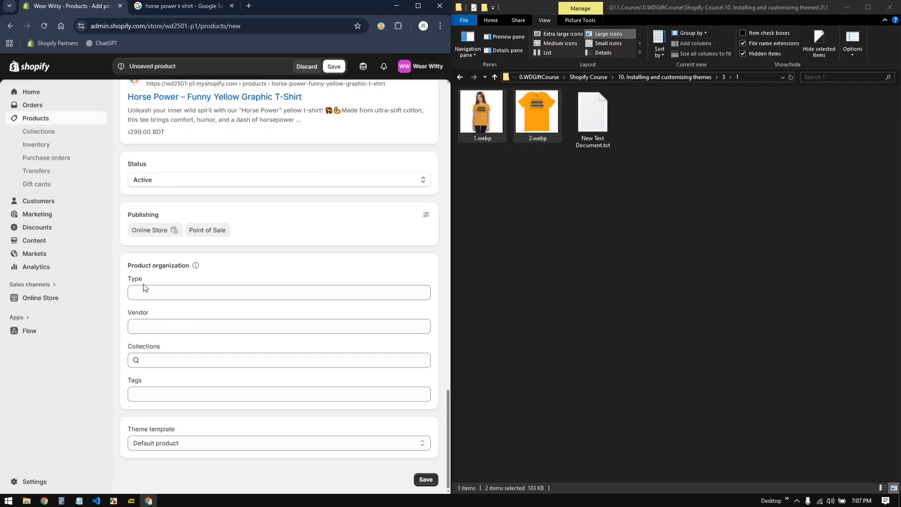
Step: Assign the product to the Horse Power collection
left_click(169, 360)
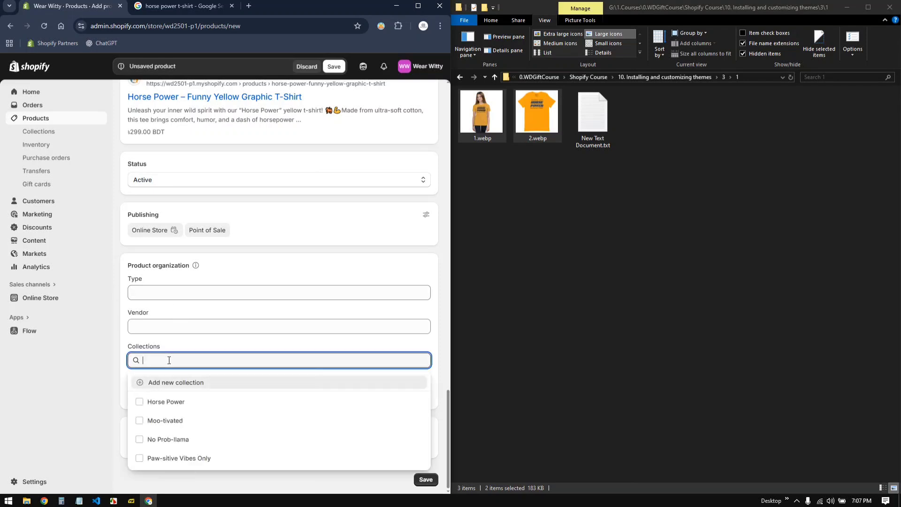
left_click(178, 402)
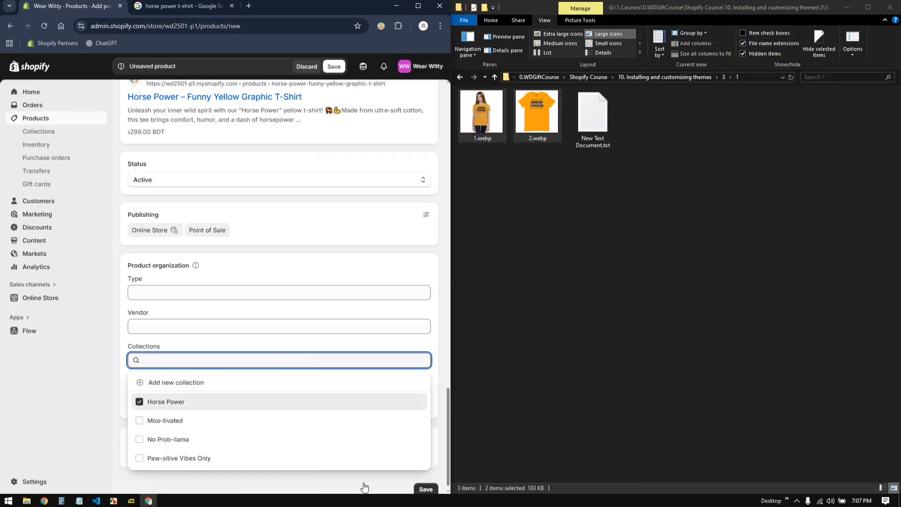
left_click(384, 489)
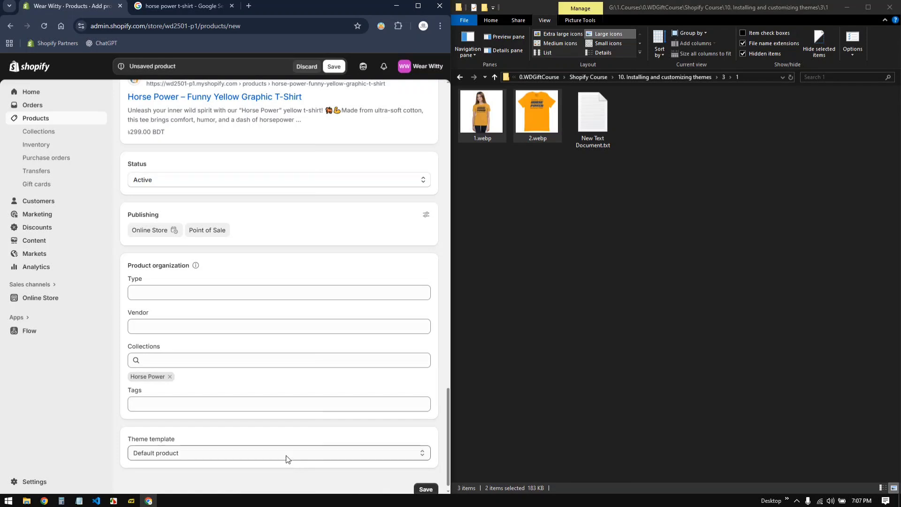
scroll(286, 455, "down", 1)
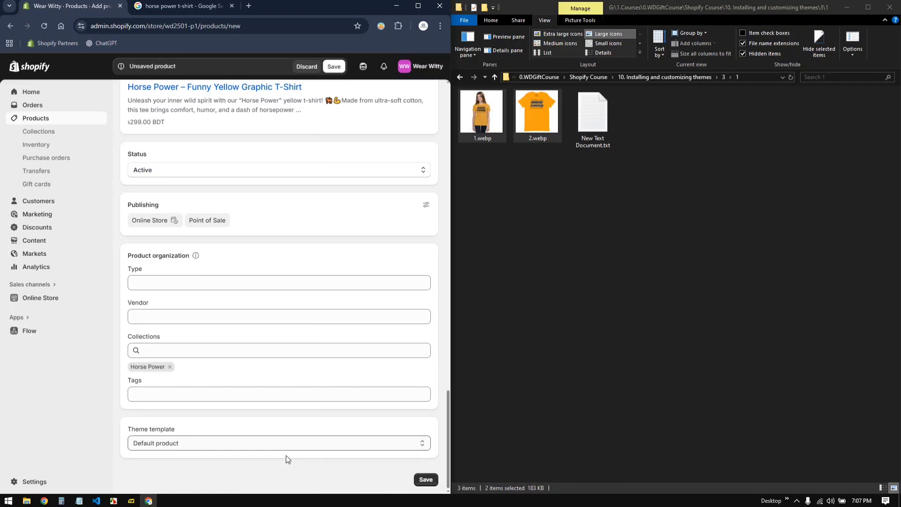
Step: Recheck the variants, keep the Default product theme template, and save the product
left_click(140, 393)
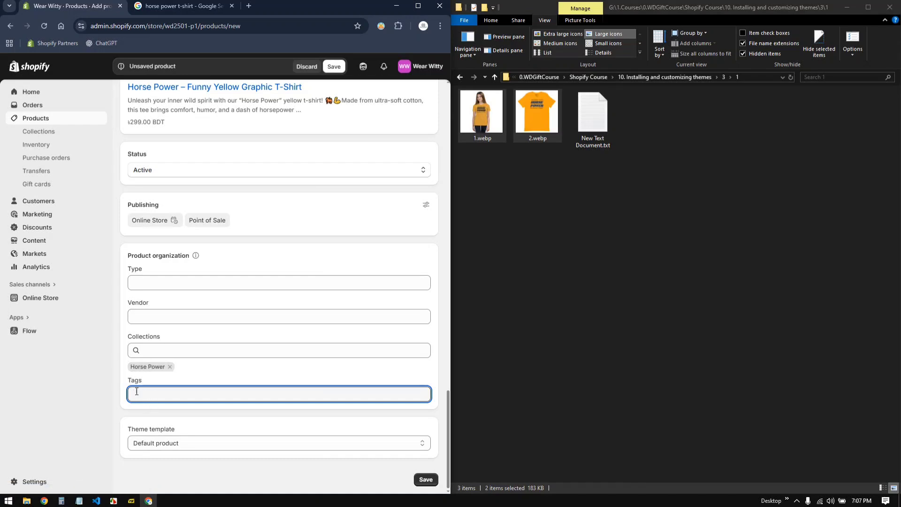
scroll(249, 315, "up", 3)
scroll(249, 311, "up", 5)
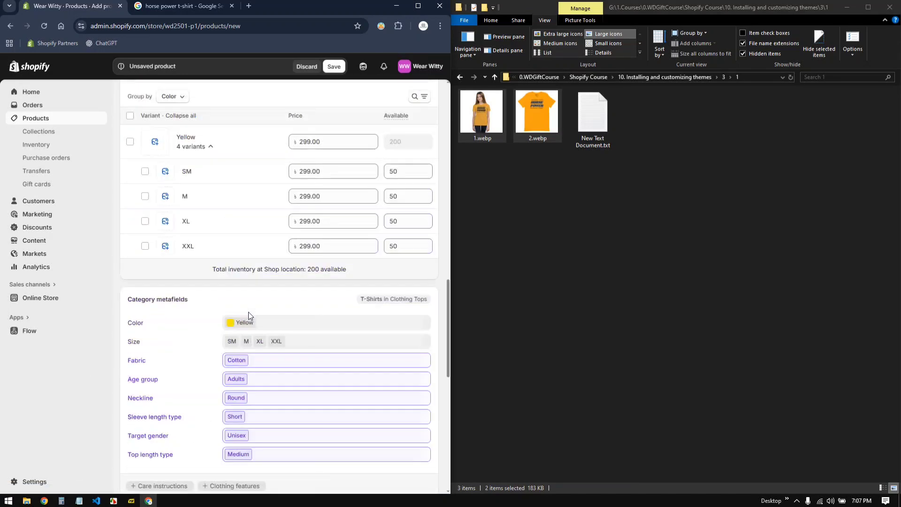
scroll(249, 313, "down", 10)
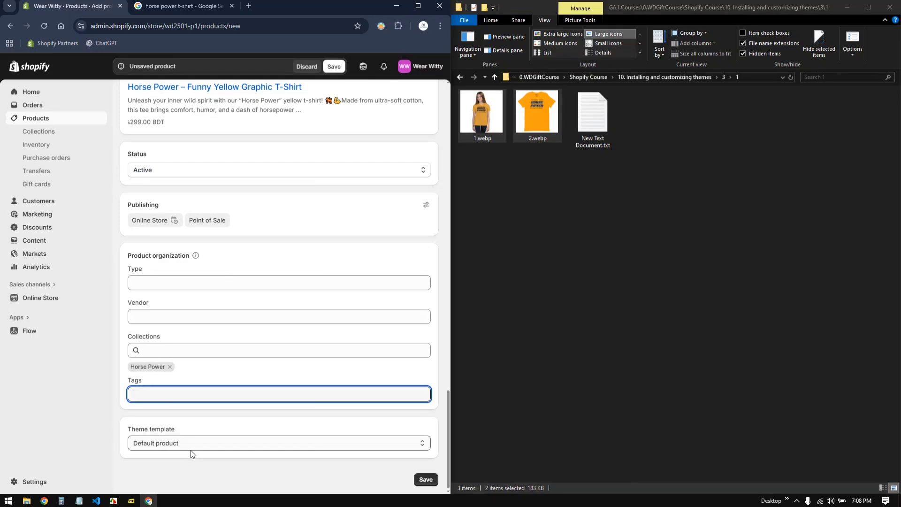
left_click(179, 443)
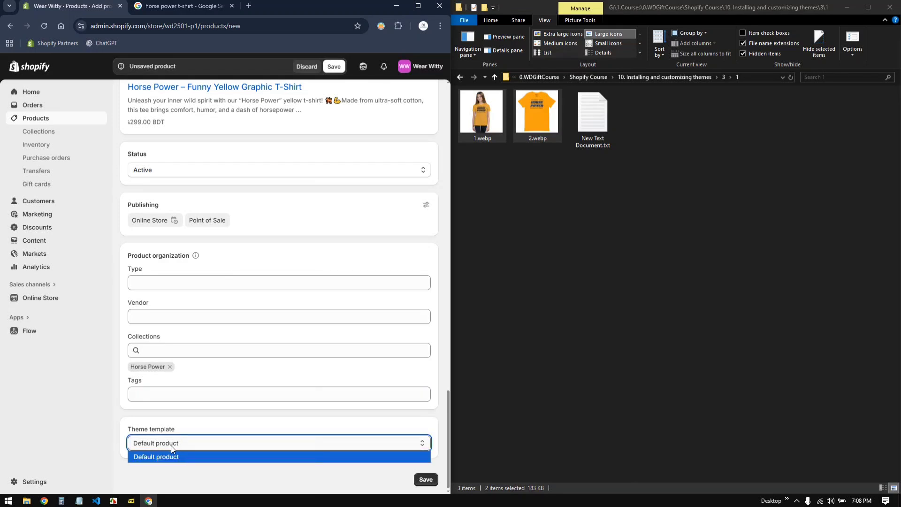
left_click(171, 445)
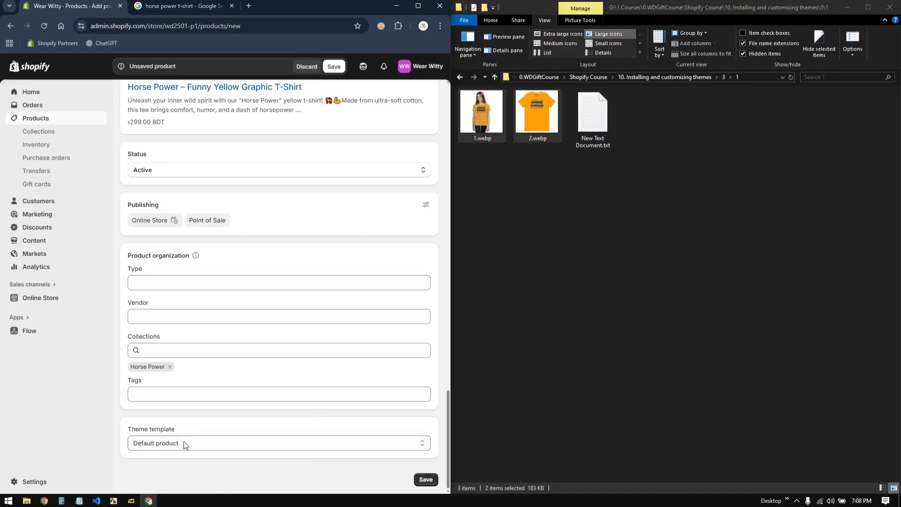
key("ctrl+s")
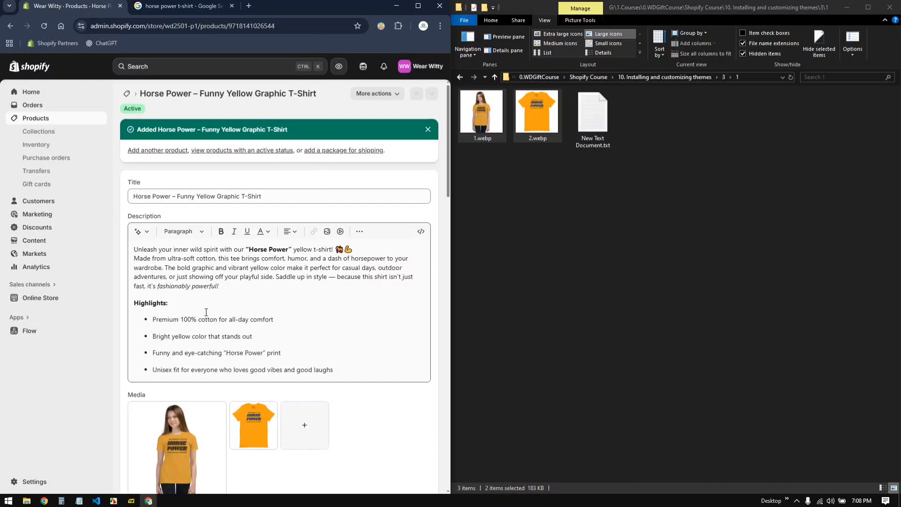
Step: Look over the saved product page and open a blank form for adding another product
scroll(342, 406, "down", 20)
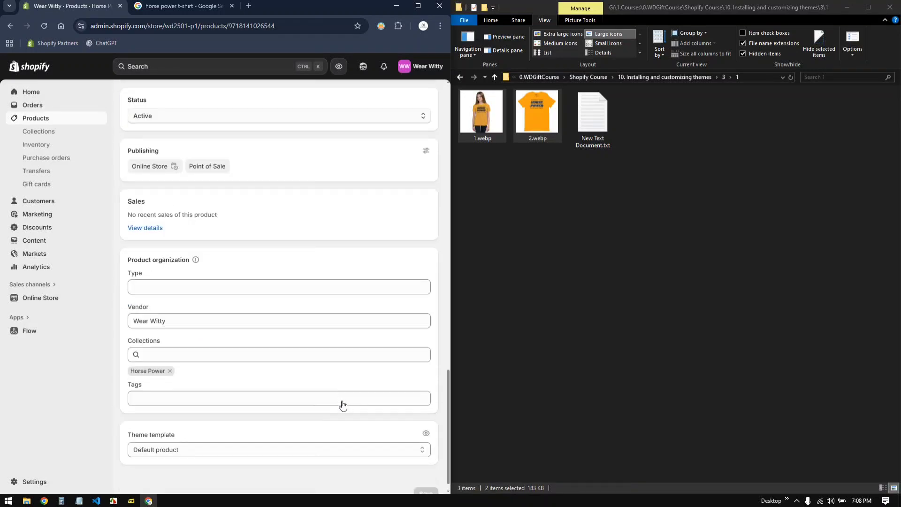
scroll(343, 401, "up", 20)
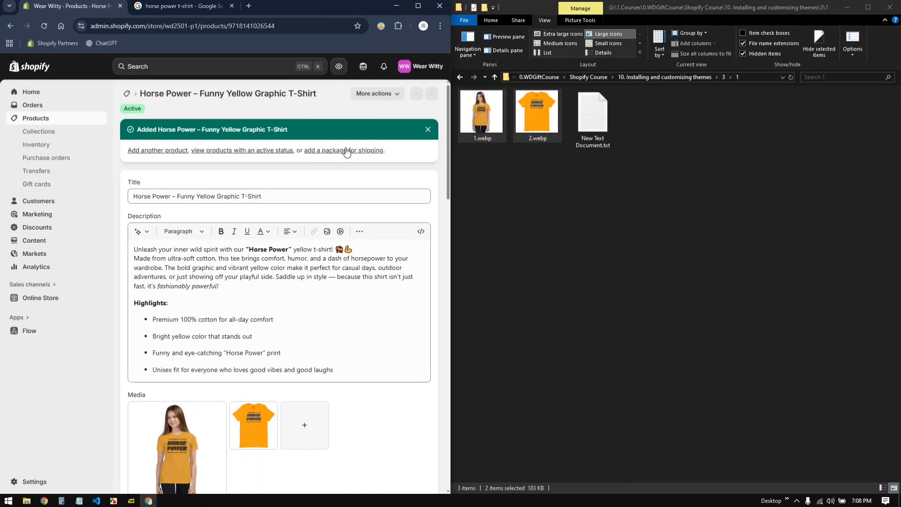
left_click(74, 120)
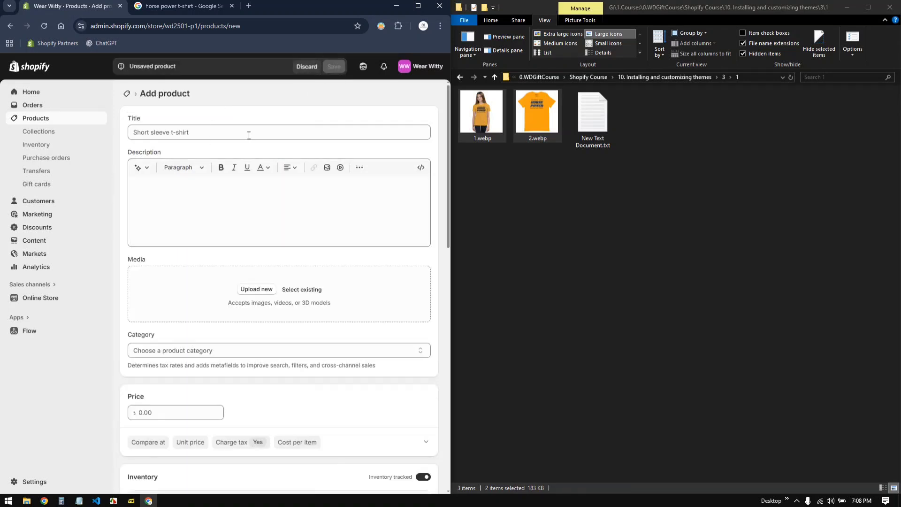
Step: Create a folder named 2 inside folder 3 in File Explorer and open it
left_click(724, 77)
left_click(562, 185)
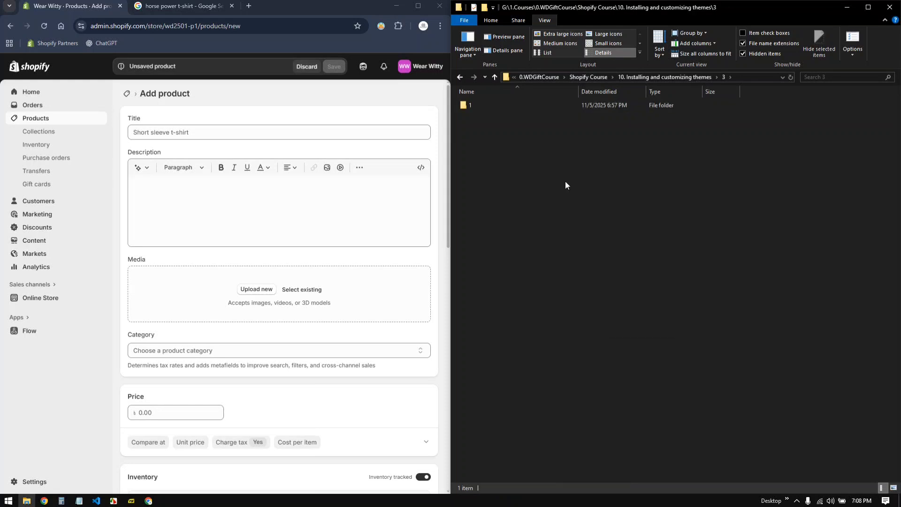
right_click(564, 181)
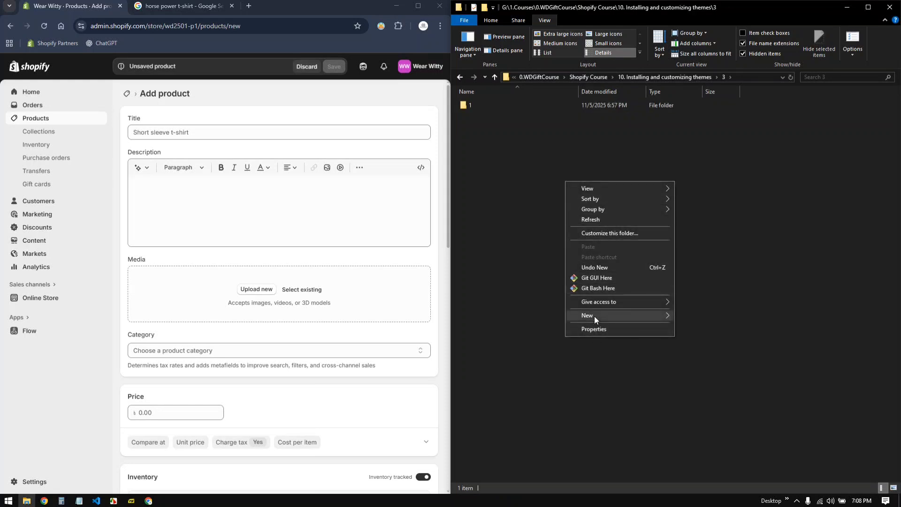
mouse_move(594, 314)
left_click(735, 316)
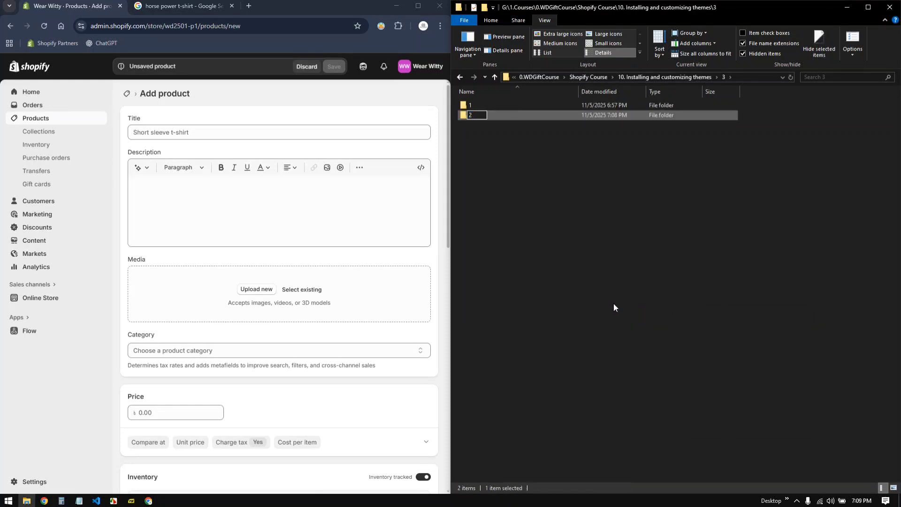
key("Return")
key("Return")
Step: Save three images of the black "May the Horse Power be with you" t-shirt from the Google image results into folder 2
left_click(183, 6)
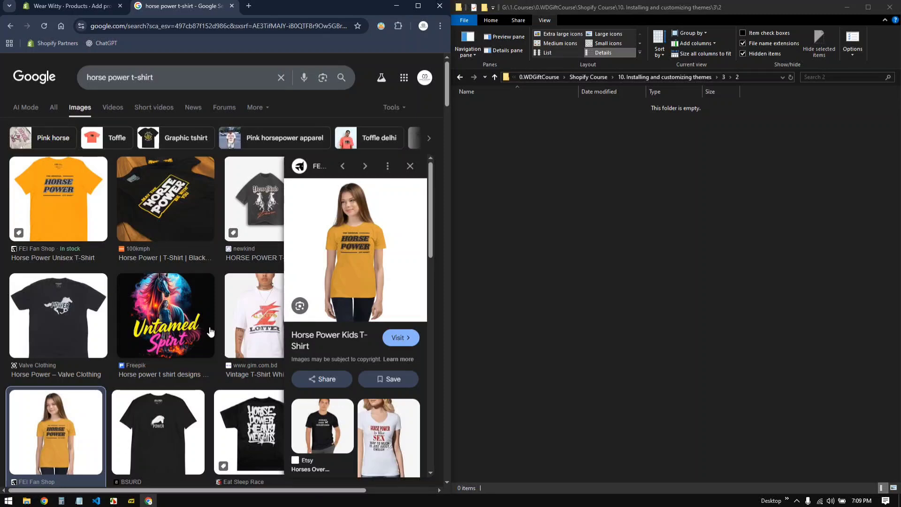
left_click(166, 195)
scroll(183, 214, "down", 7)
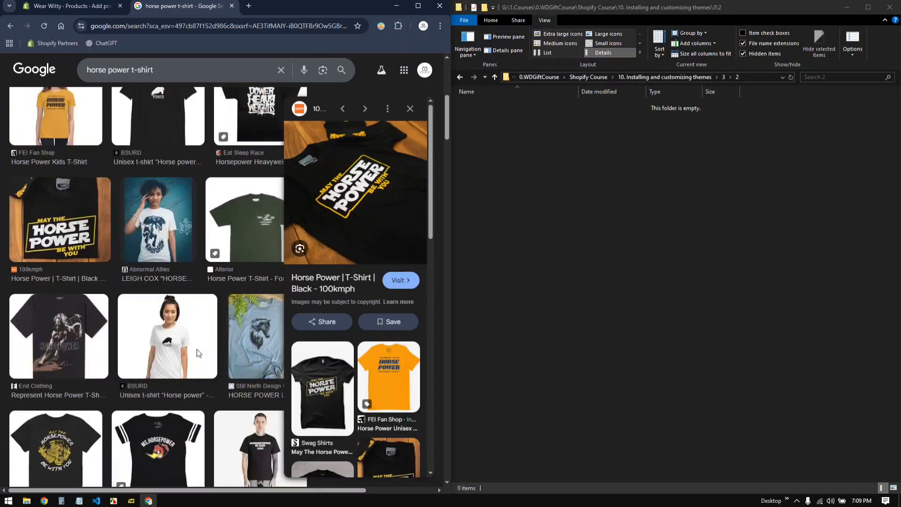
scroll(197, 350, "up", 2)
left_click_drag(355, 225, 539, 281)
scroll(188, 305, "down", 2)
left_click_drag(60, 219, 539, 281)
left_click(324, 392)
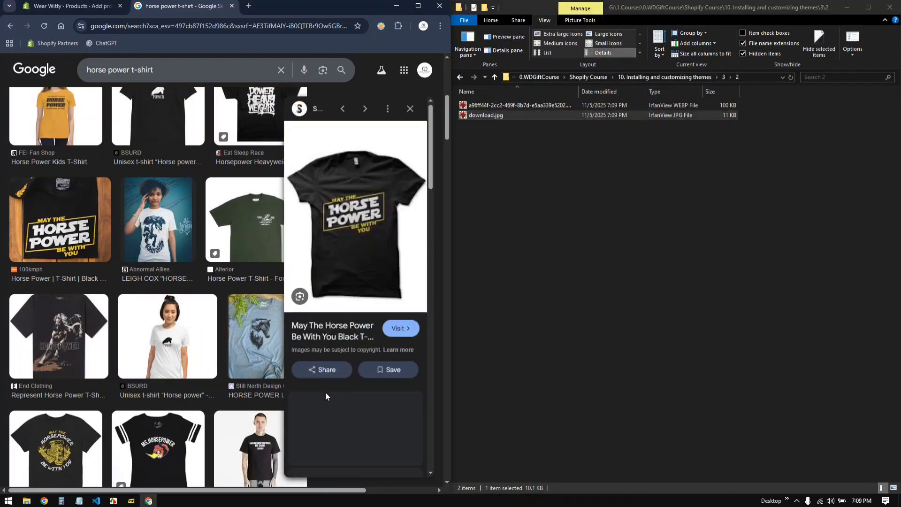
left_click_drag(355, 216, 539, 281)
Step: Browse further horse power t-shirt results and related images, and display the files in folder 2 as large icons
scroll(136, 365, "down", 10)
scroll(135, 372, "down", 15)
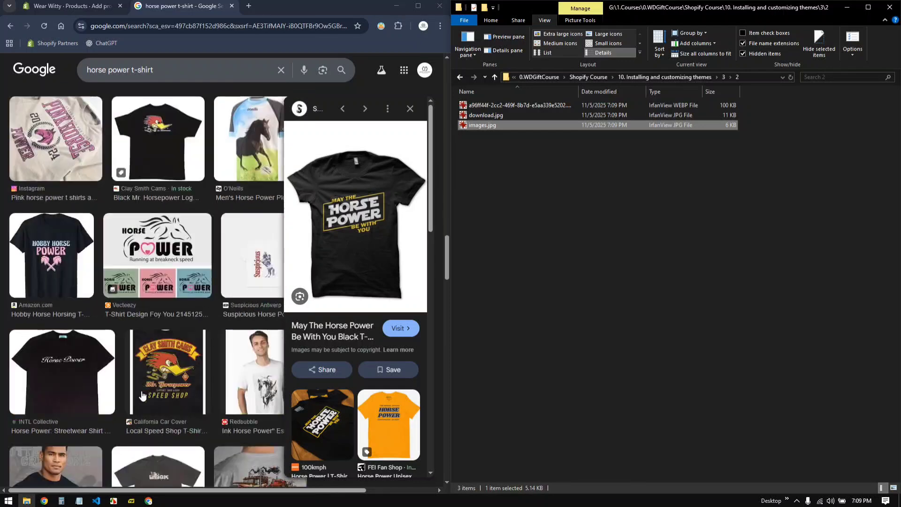
scroll(392, 380, "down", 4)
scroll(394, 381, "up", 3)
left_click(398, 384)
left_click(371, 397)
scroll(371, 394, "down", 5)
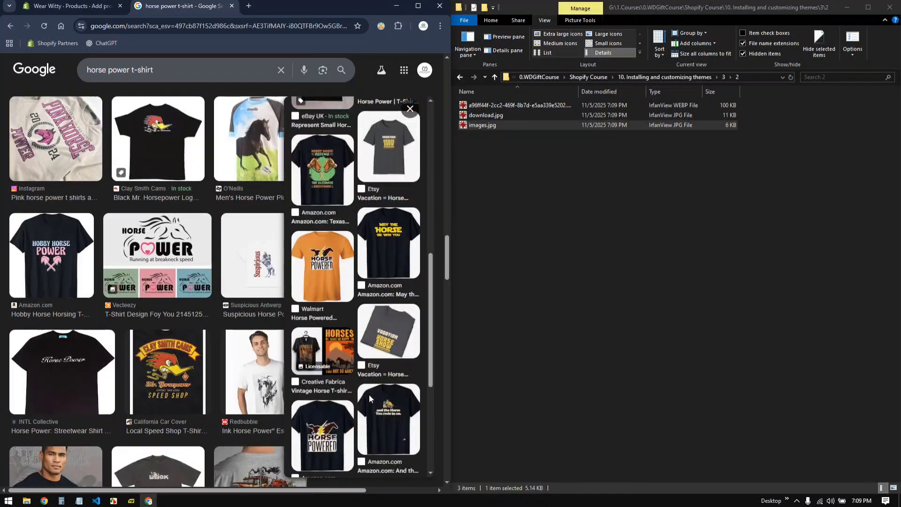
scroll(370, 385, "down", 4)
scroll(367, 370, "up", 10)
left_click(564, 187)
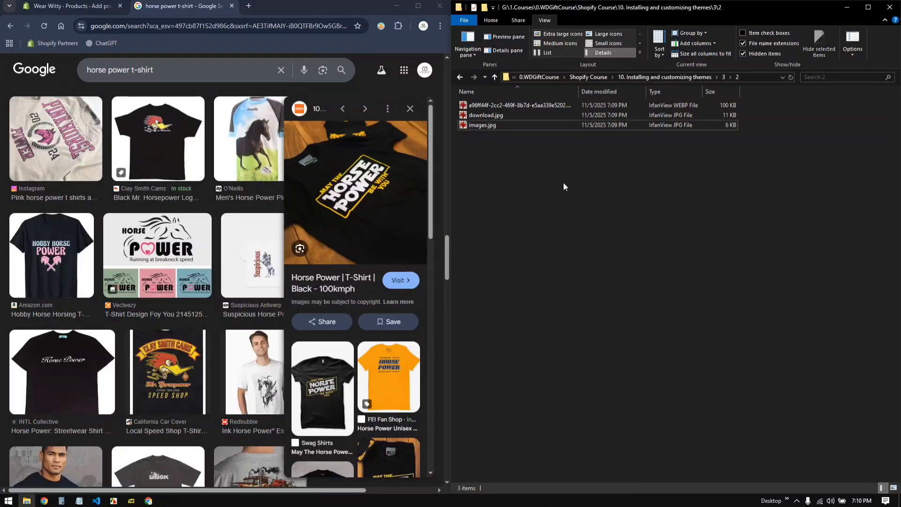
key("ctrl+shift+2")
Step: Copy the caption "Horse Power | T-Shirt | Black" from the image preview and ask ChatGPT for a demo product title and details based on it
left_click_drag(290, 279, 312, 289)
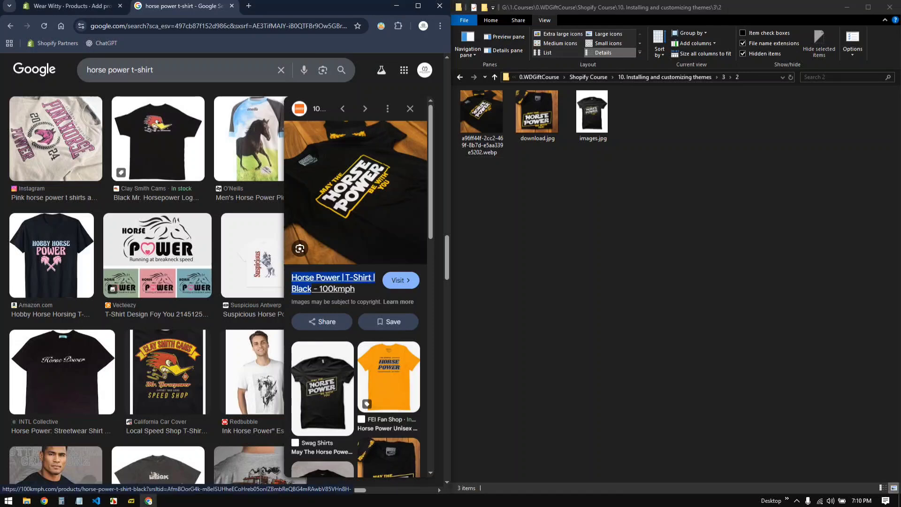
key("alt+Tab")
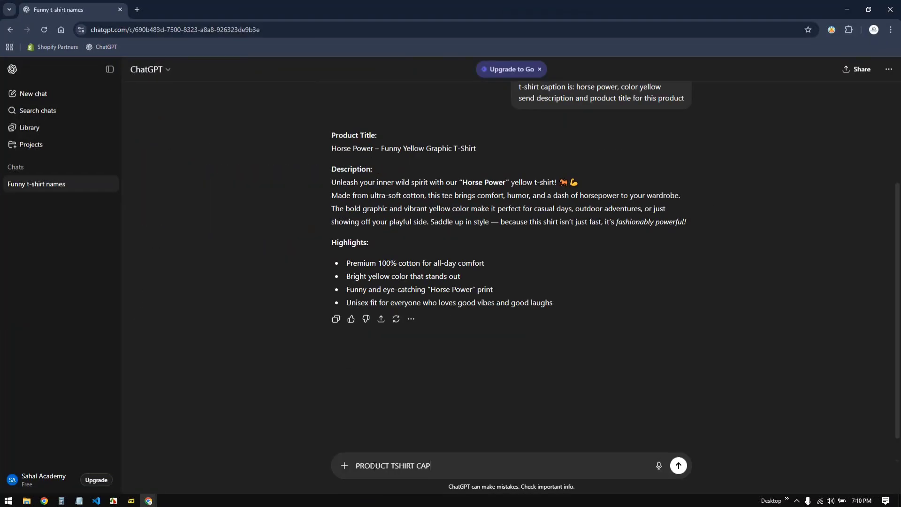
key("shift+Return")
type("NOW")
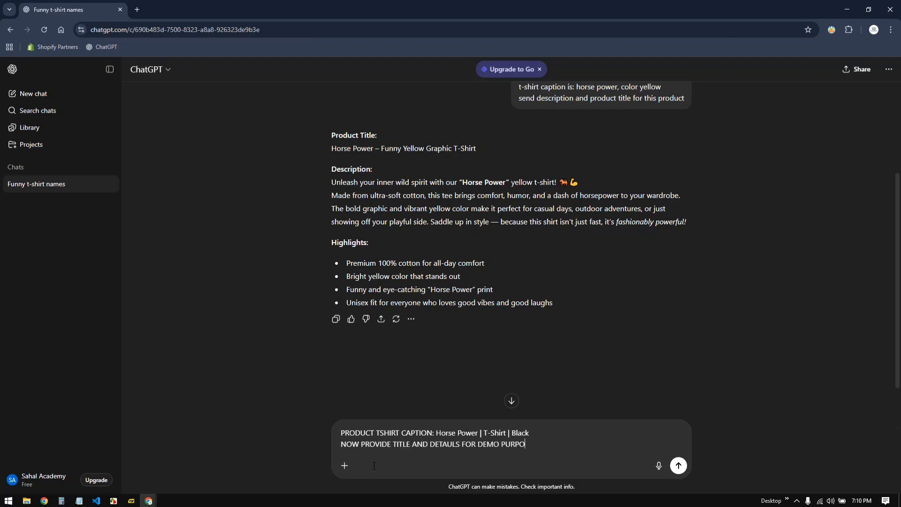
type("USE")
key("Return")
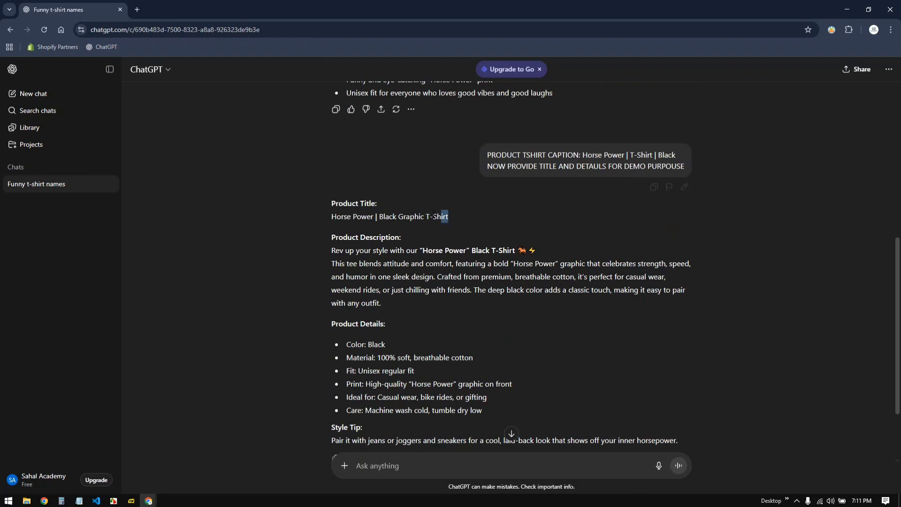
Step: Copy the product title and the product description with its details from the ChatGPT reply
left_click_drag(434, 214, 332, 216)
left_click_drag(331, 250, 539, 308)
key("ctrl+c")
Step: Back in the Shopify product form, enter the title "Horse Power | Black Graphic T-Shirt" and paste the copied description
left_click(847, 10)
left_click(162, 132)
key("super+v")
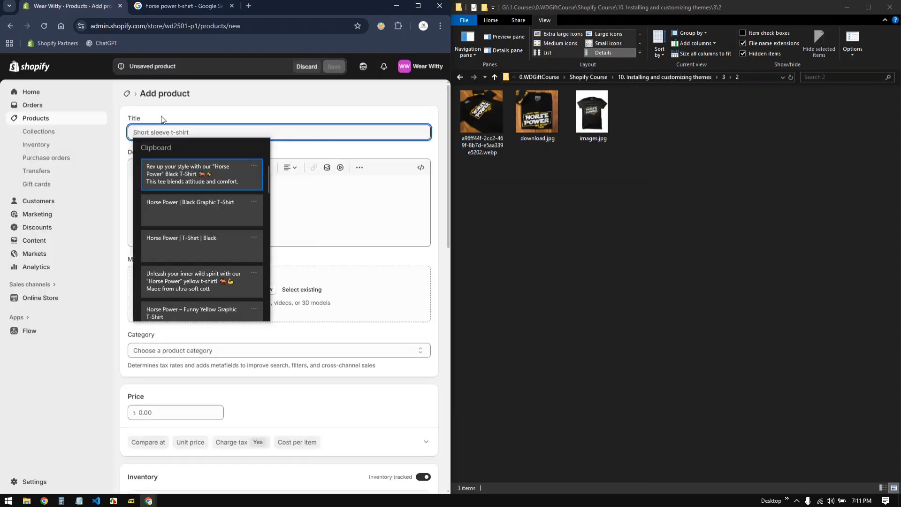
left_click(190, 202)
left_click(201, 199)
key("ctrl+v")
Step: Upload all three images from folder 2 as product media and set the category to T-Shirts in Clothing Tops
left_click_drag(624, 226, 463, 92)
left_click_drag(538, 112, 296, 376)
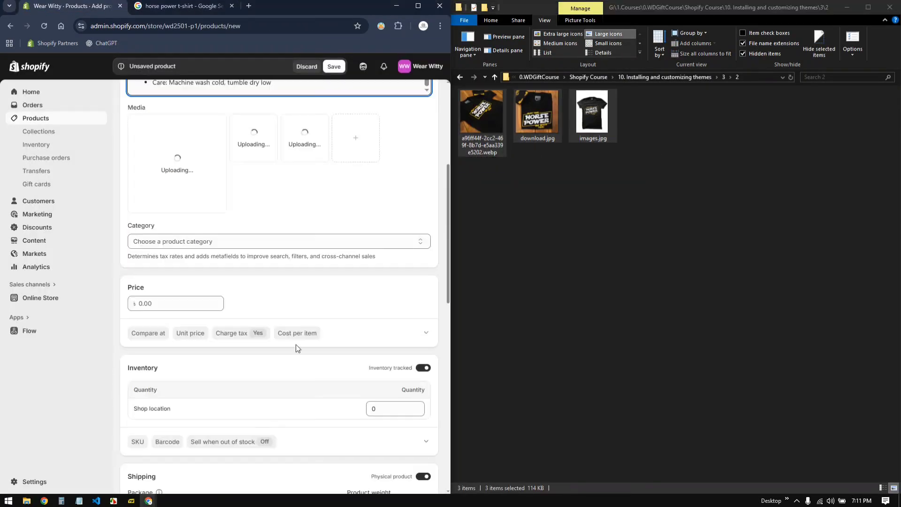
left_click(169, 241)
left_click(253, 222)
Step: Set the product price to 499.00 and the Shop location quantity to 50
scroll(221, 263, "down", 4)
scroll(221, 264, "up", 2)
left_click(155, 208)
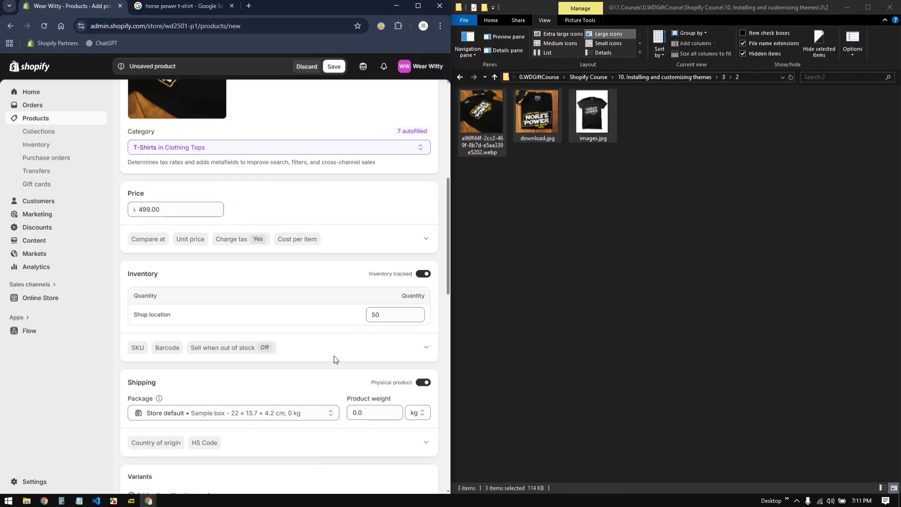
Step: Set the product weight to 0.12 kg in the shipping details
scroll(335, 359, "down", 5)
left_click(364, 177)
type("0.12")
scroll(305, 235, "down", 3)
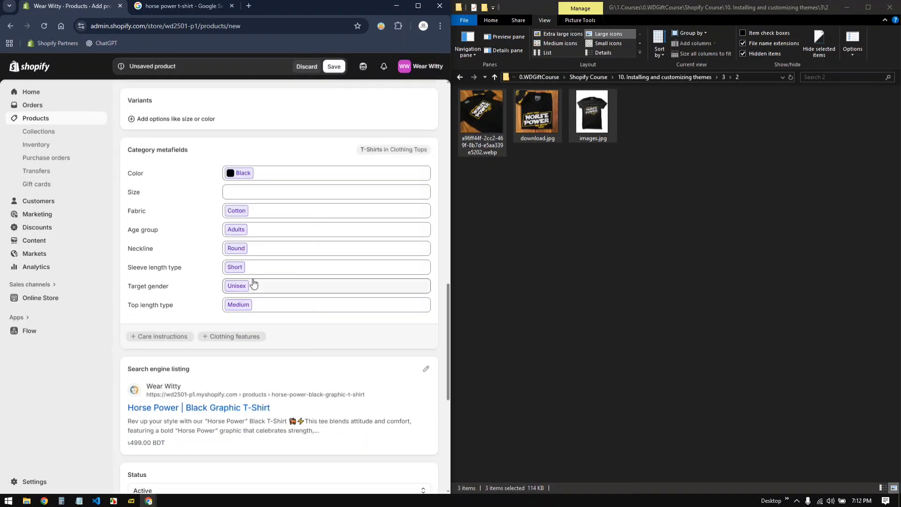
Step: Fill the Size category metafield with the entries SM, M, XL and XXL
scroll(253, 305, "up", 1)
left_click(294, 232)
left_click(307, 199)
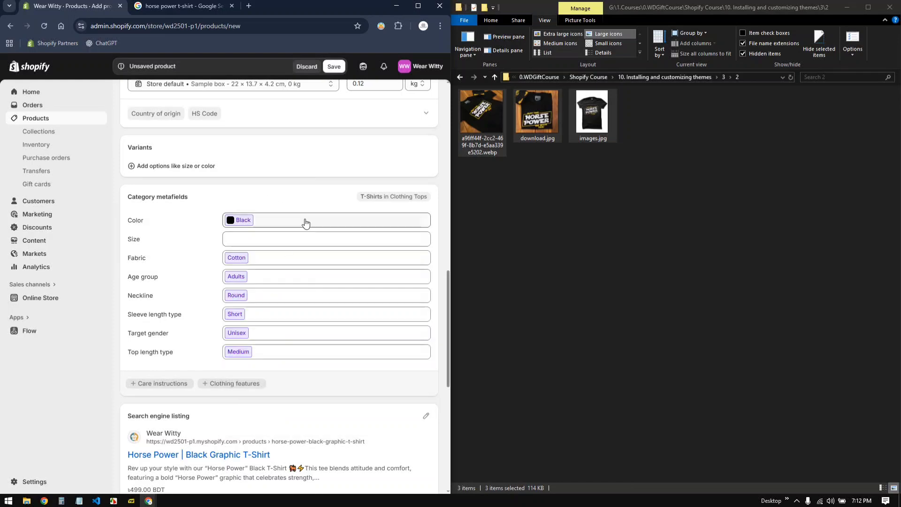
left_click(287, 238)
left_click(233, 300)
left_click(234, 301)
left_click(232, 287)
left_click(322, 274)
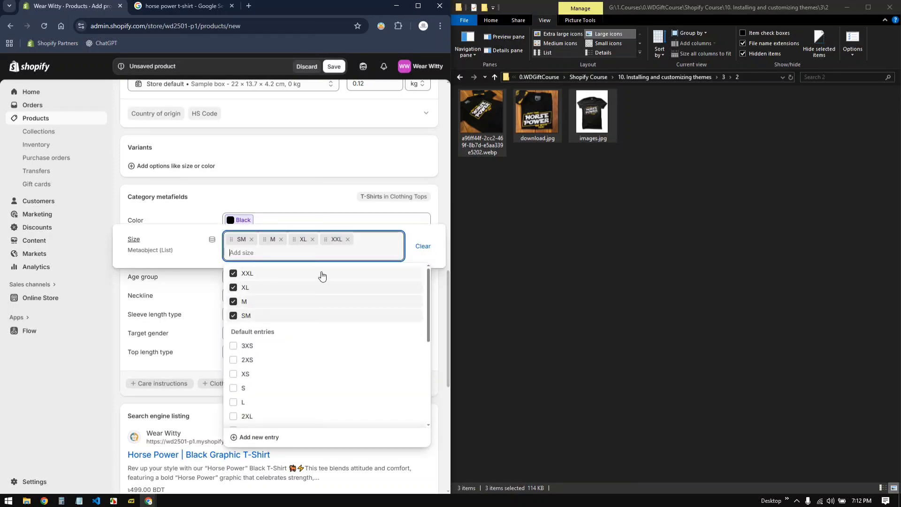
key("Escape")
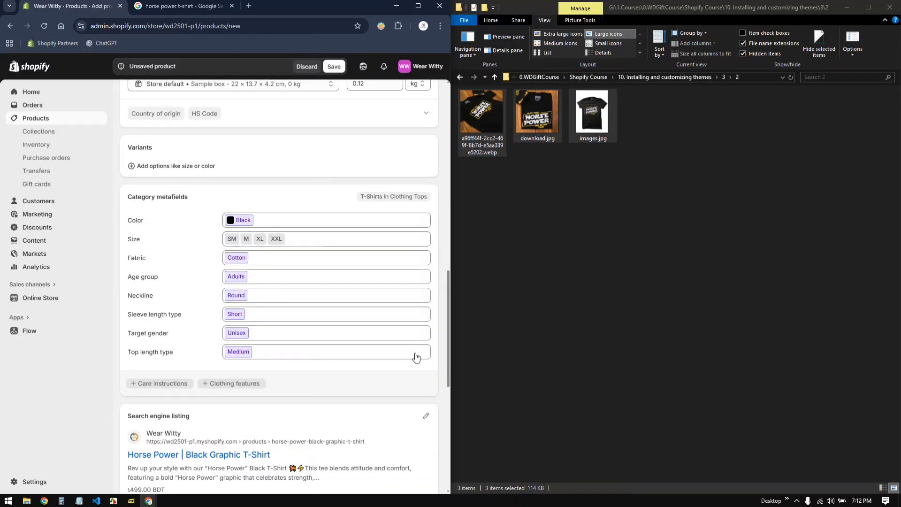
scroll(291, 198, "down", 7)
left_click(254, 340)
scroll(279, 330, "up", 3)
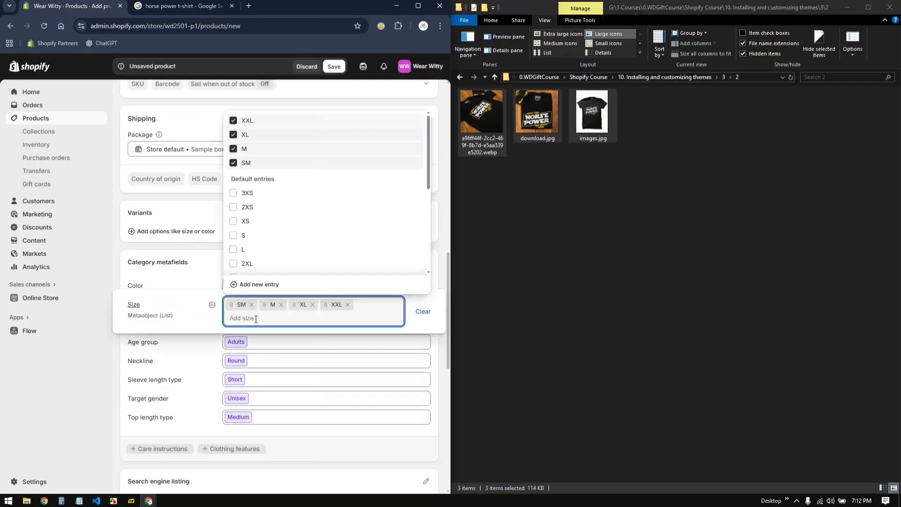
key("Escape")
scroll(281, 235, "up", 3)
scroll(290, 369, "down", 2)
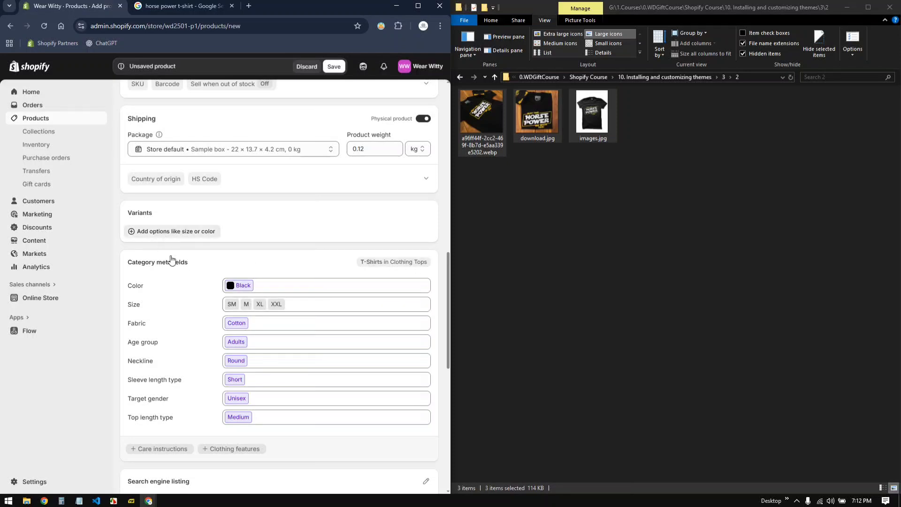
Step: Add Size and Color as variant options of the product and place Color above Size
left_click(173, 231)
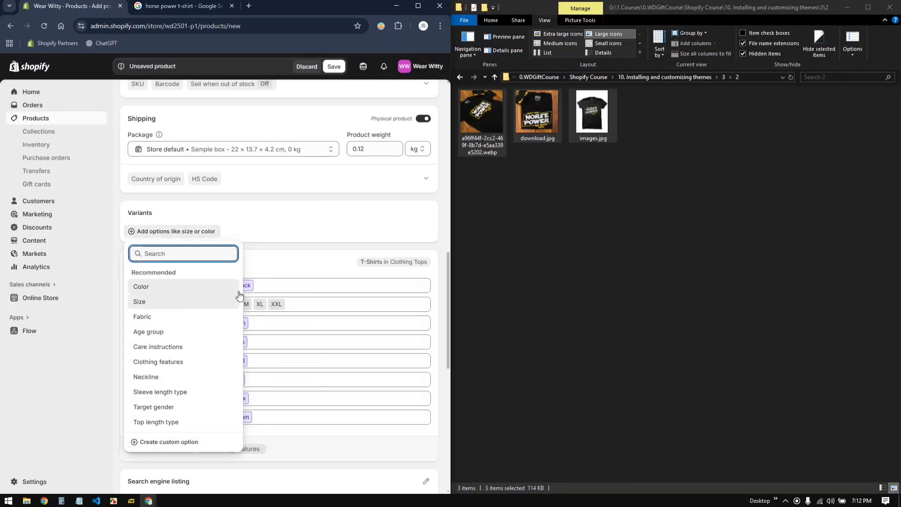
left_click(282, 274)
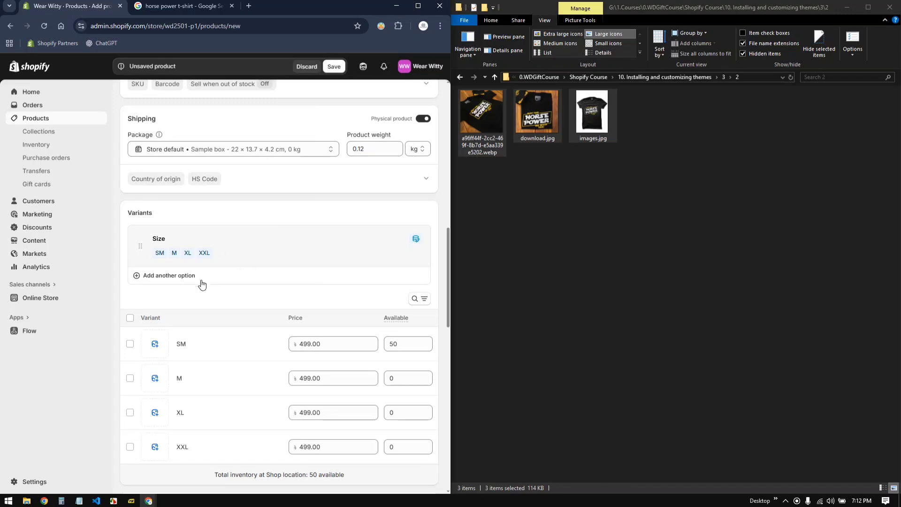
left_click(177, 278)
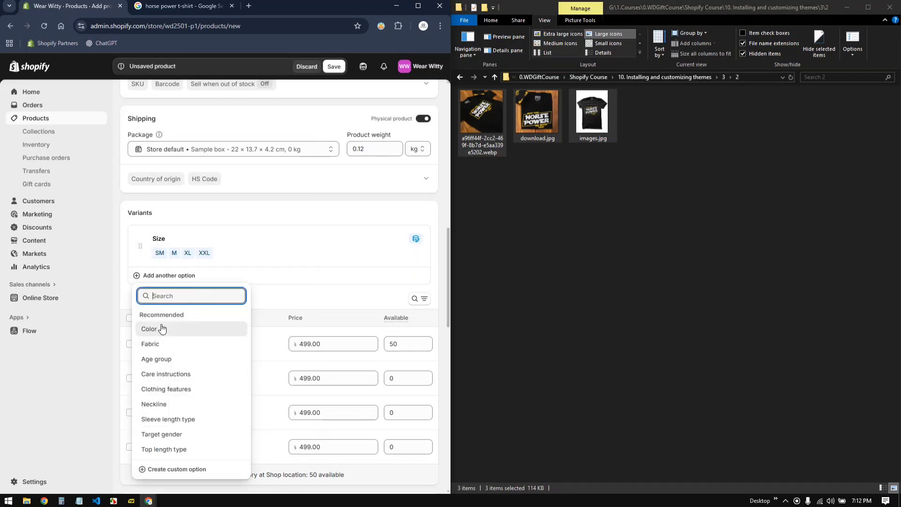
key("Return")
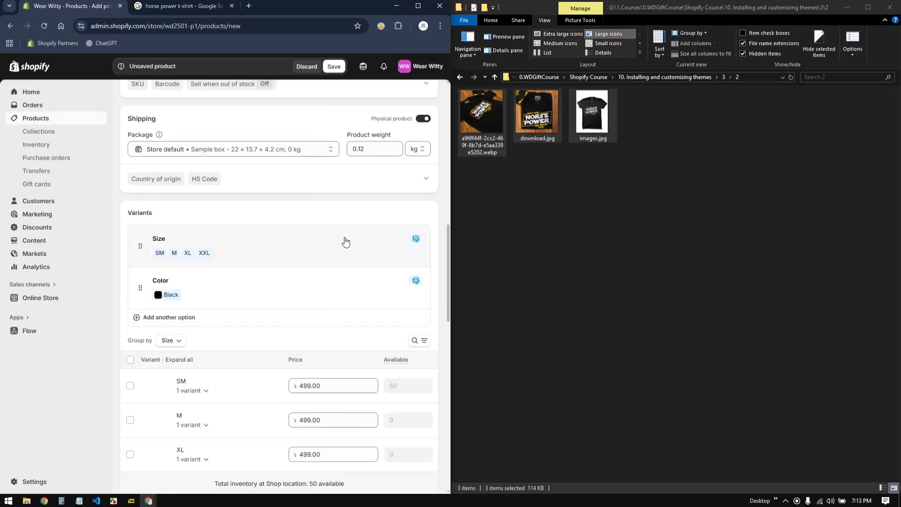
left_click_drag(139, 289, 141, 241)
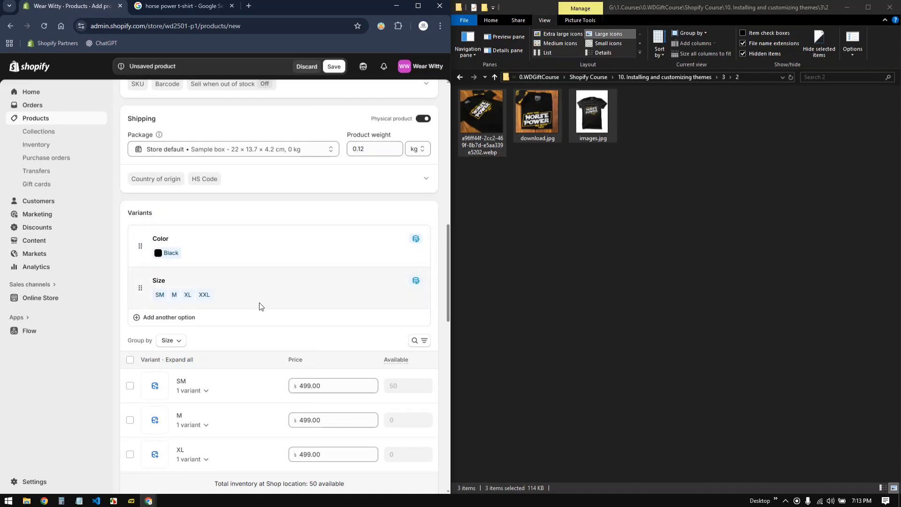
Step: Review the variants and metafields, group the variant list by Color, and return the grouping to Size
scroll(260, 305, "down", 3)
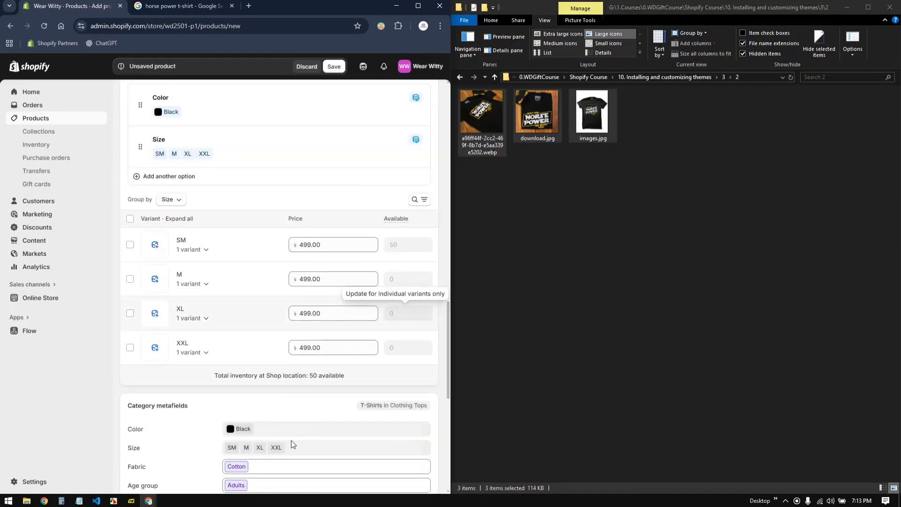
scroll(291, 443, "down", 10)
scroll(268, 360, "up", 8)
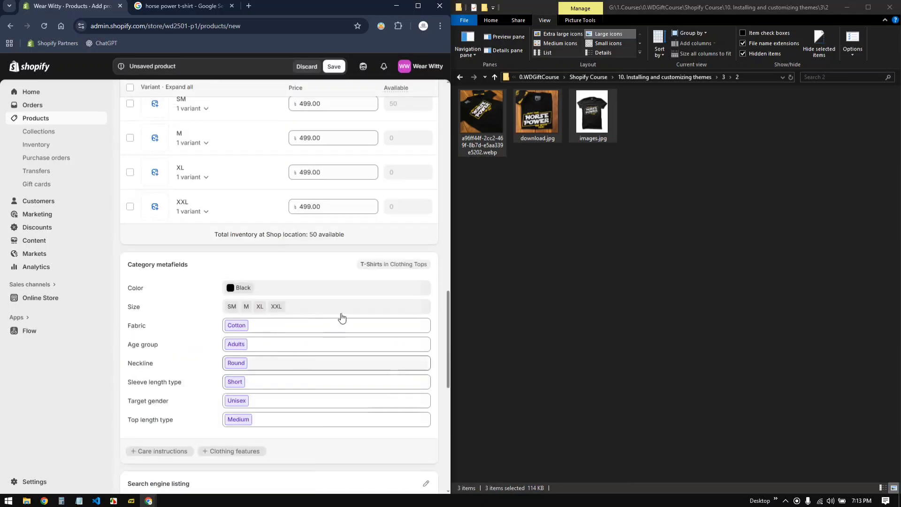
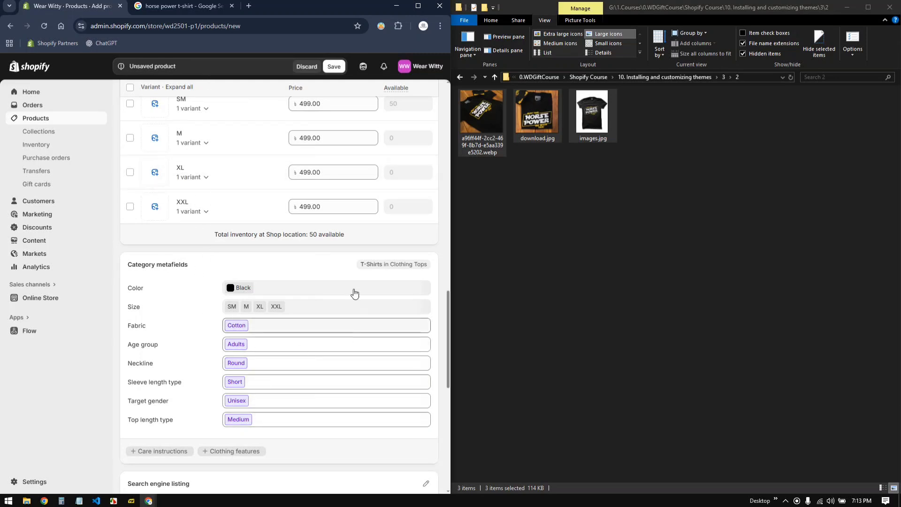
scroll(195, 313, "up", 8)
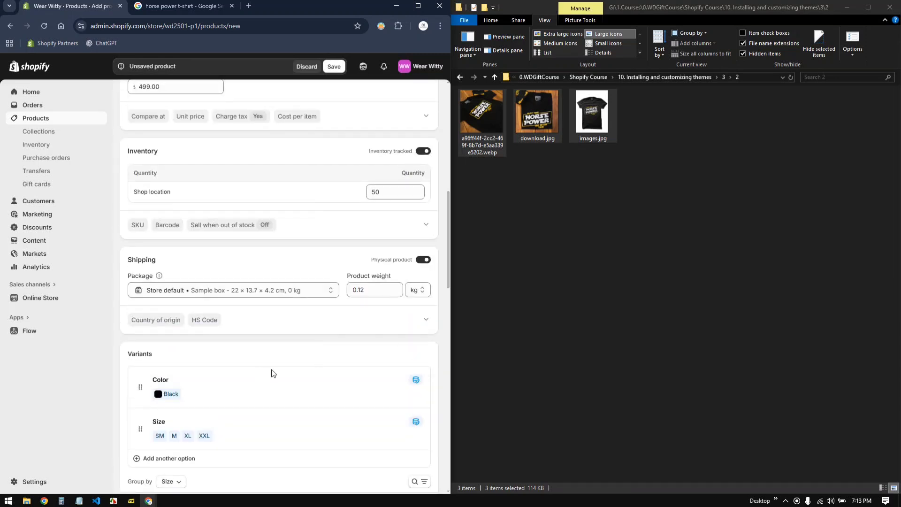
scroll(272, 373, "down", 4)
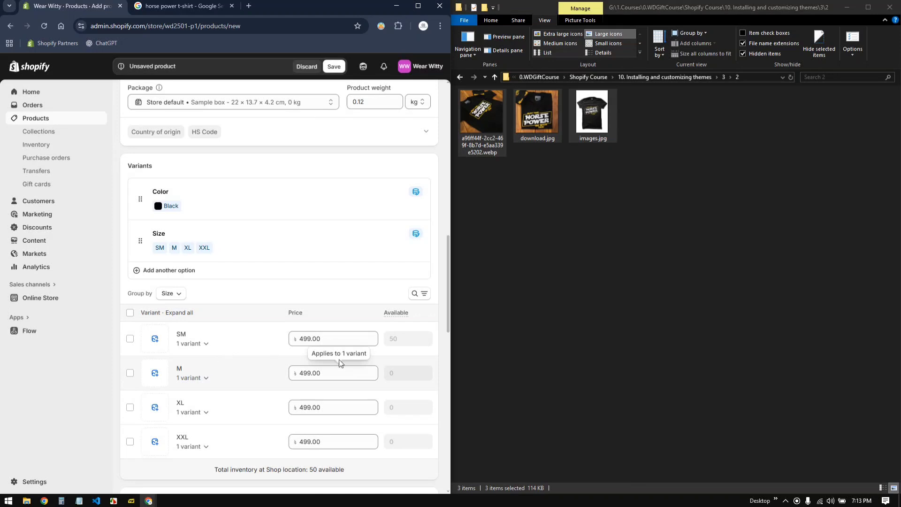
scroll(338, 359, "down", 2)
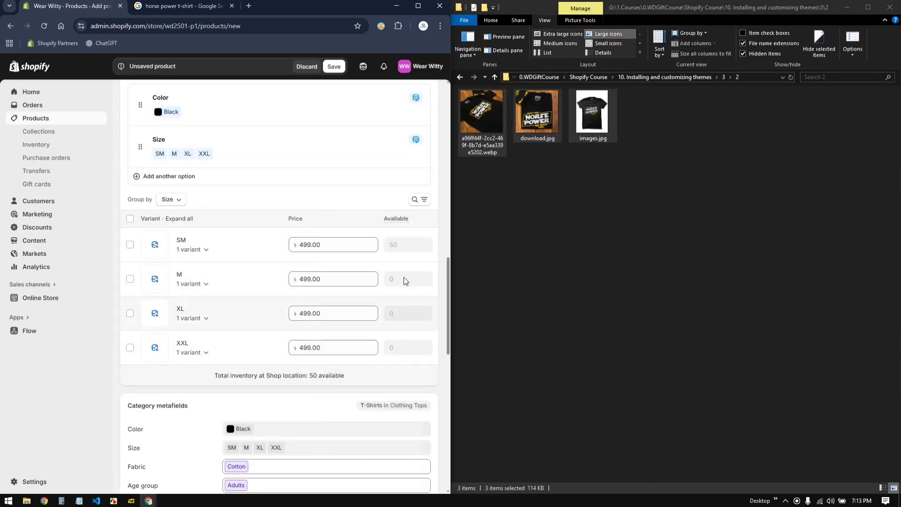
left_click(165, 200)
left_click(170, 219)
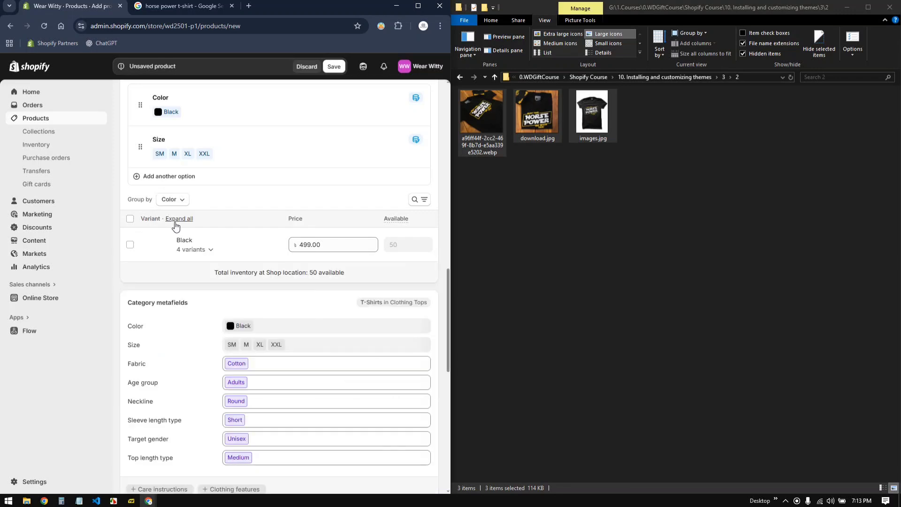
left_click(174, 201)
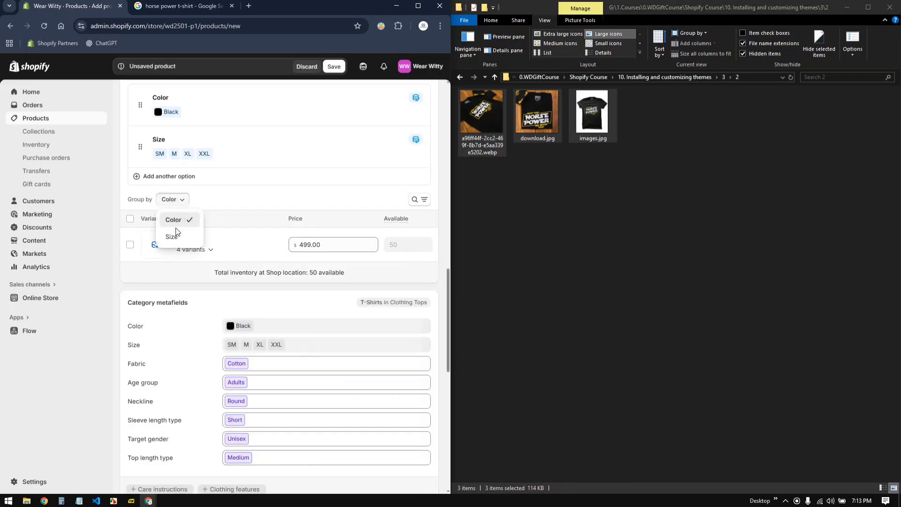
left_click(172, 237)
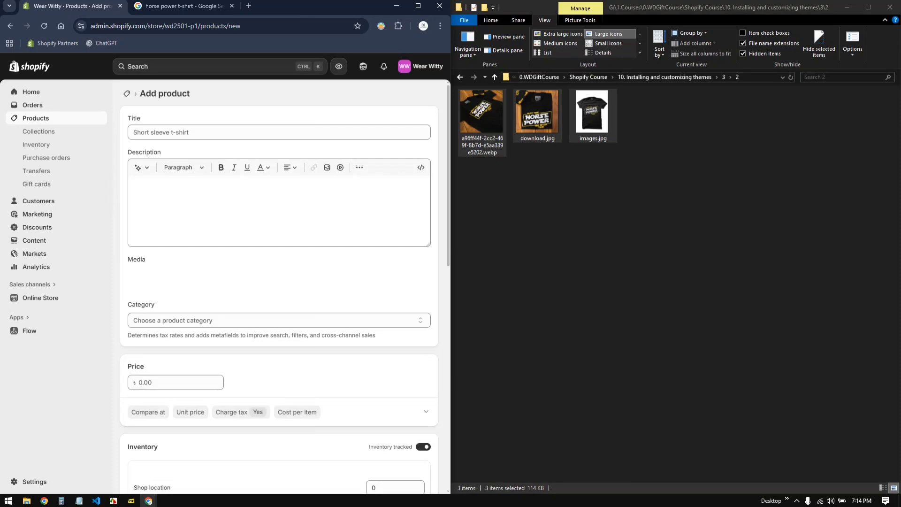
Step: Switch to the Google image results and preview the white Ink Horse Power T-shirt
left_click(181, 6)
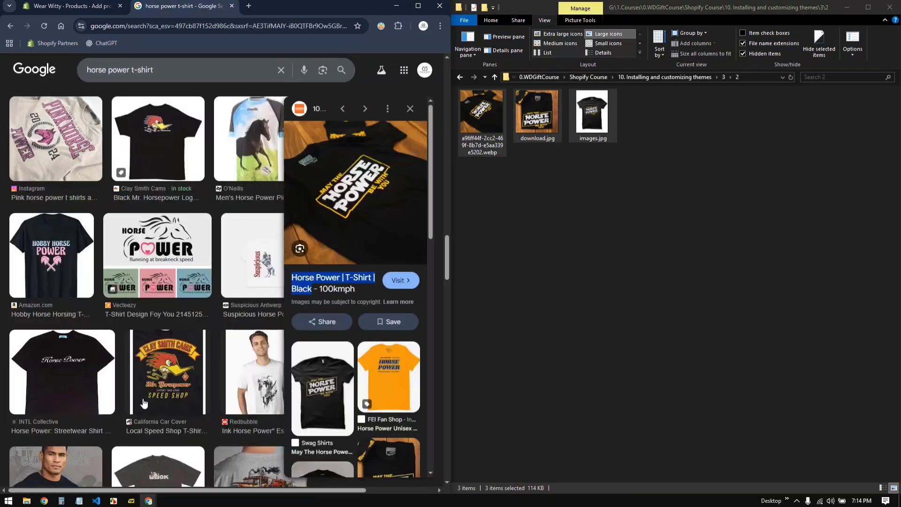
left_click(247, 375)
scroll(120, 383, "down", 3)
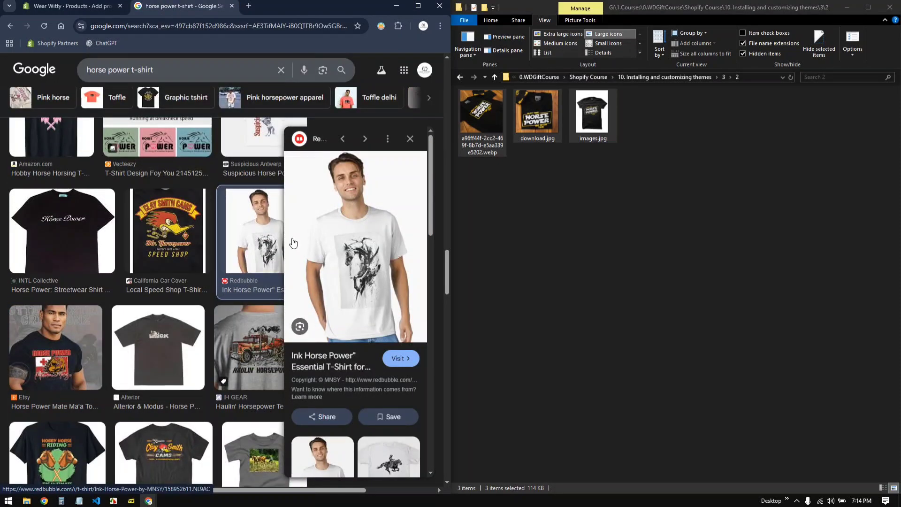
Step: In File Explorer, create a folder named 3 beside folders 1 and 2 and open it
left_click(494, 77)
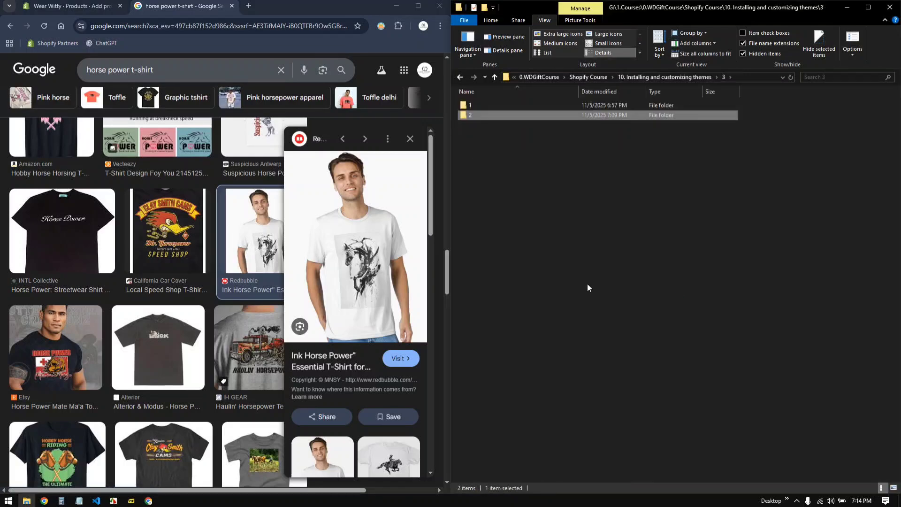
left_click(531, 242)
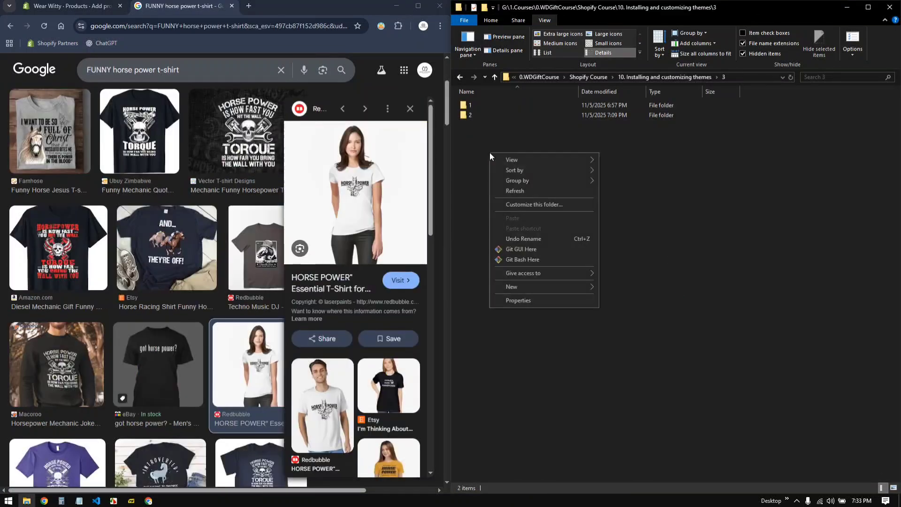
type("wf")
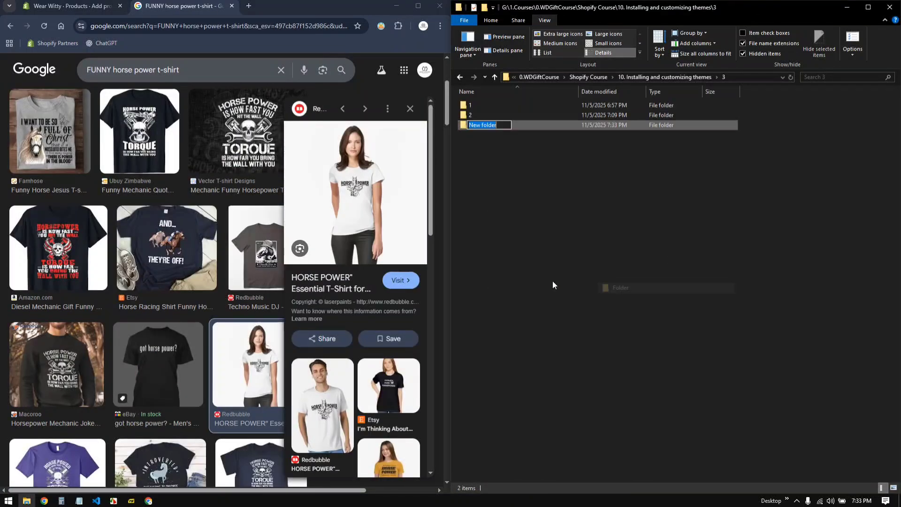
type("3")
key("Return")
key("Return")
Step: Save four images of white Horse Power shirts with the muscular horse graphic from the Google results into the new folder 3
left_click_drag(357, 197, 565, 237)
left_click(323, 405)
scroll(371, 437, "down", 6)
scroll(371, 436, "down", 7)
left_click(386, 211)
left_click_drag(357, 197, 587, 203)
scroll(352, 426, "down", 9)
left_click(388, 224)
left_click_drag(357, 197, 652, 211)
scroll(343, 400, "down", 8)
scroll(343, 399, "down", 5)
Step: Show the contents of the new folder 3 as large icons
right_click(556, 215)
mouse_move(578, 222)
left_click(692, 231)
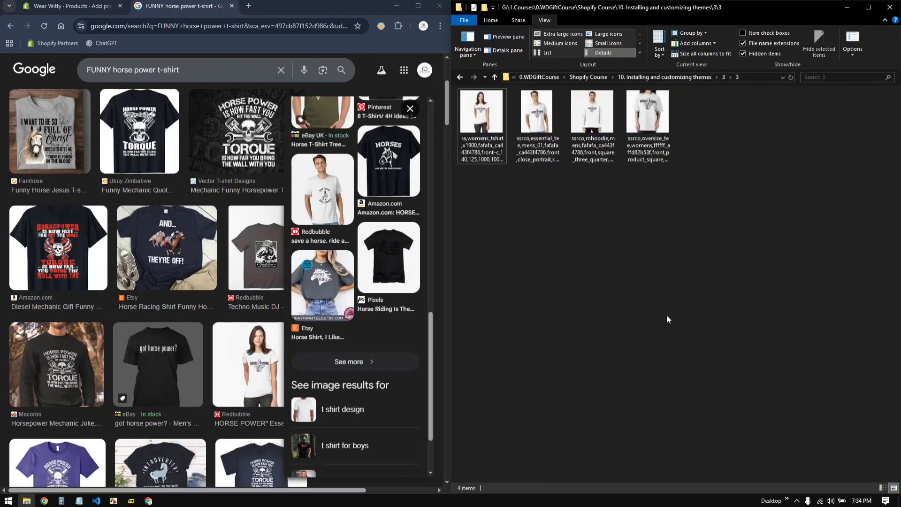
Step: Preview the saved shirt images at full size and delete the men's hoodie image from folder 3
double_click(482, 123)
double_click(648, 123)
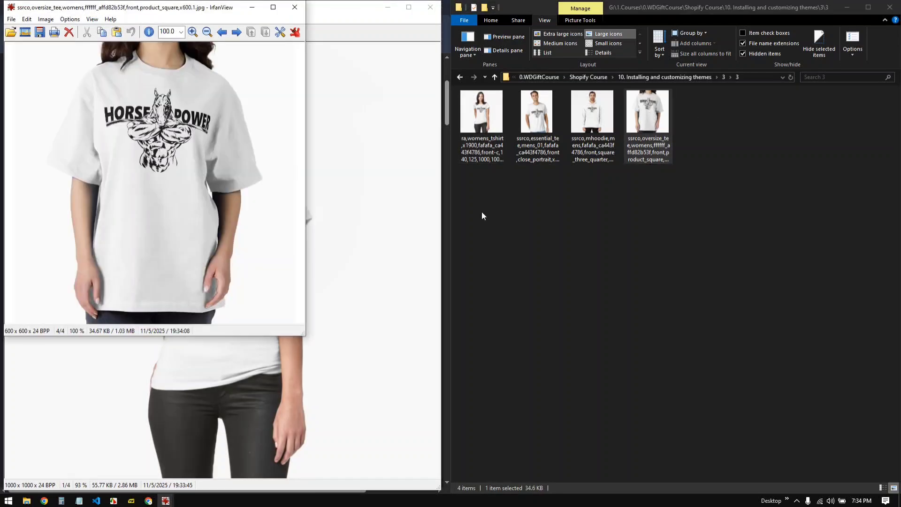
double_click(592, 124)
left_click(427, 12)
double_click(538, 123)
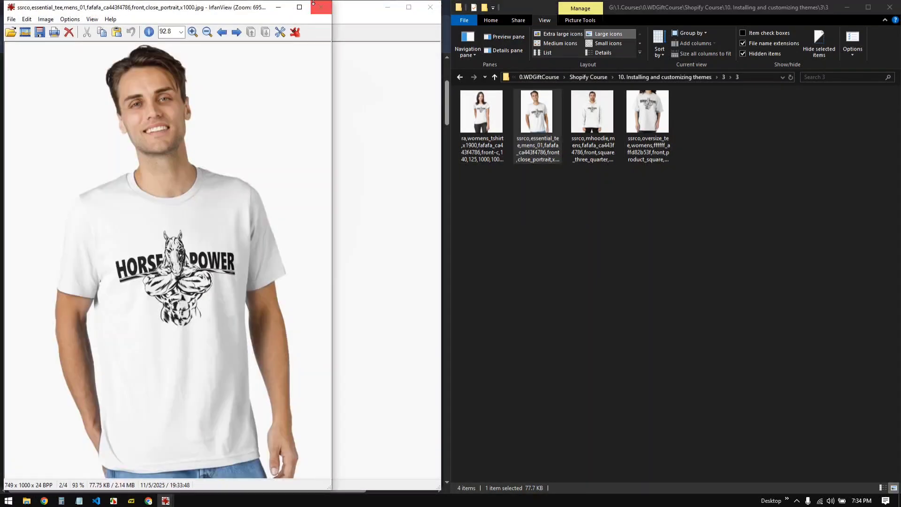
left_click(322, 7)
left_click(593, 123)
key("alt")
left_click(294, 7)
left_click(430, 7)
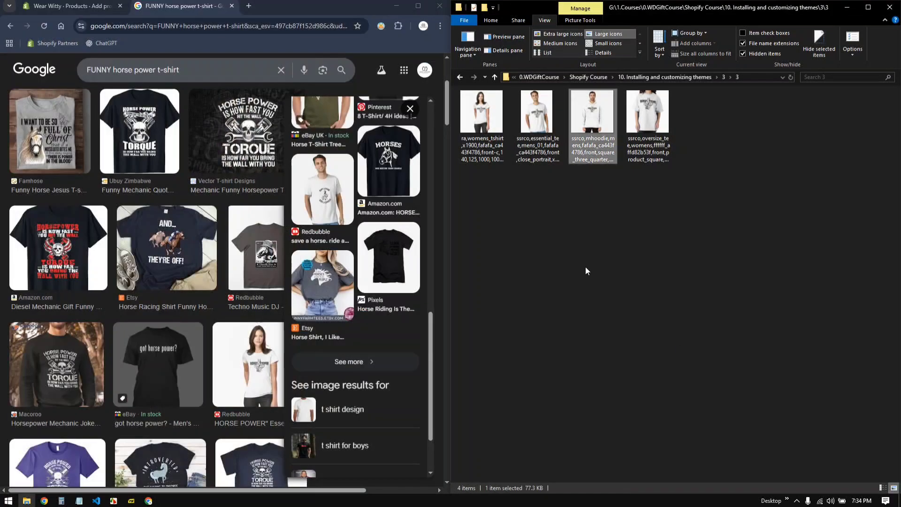
key("Delete")
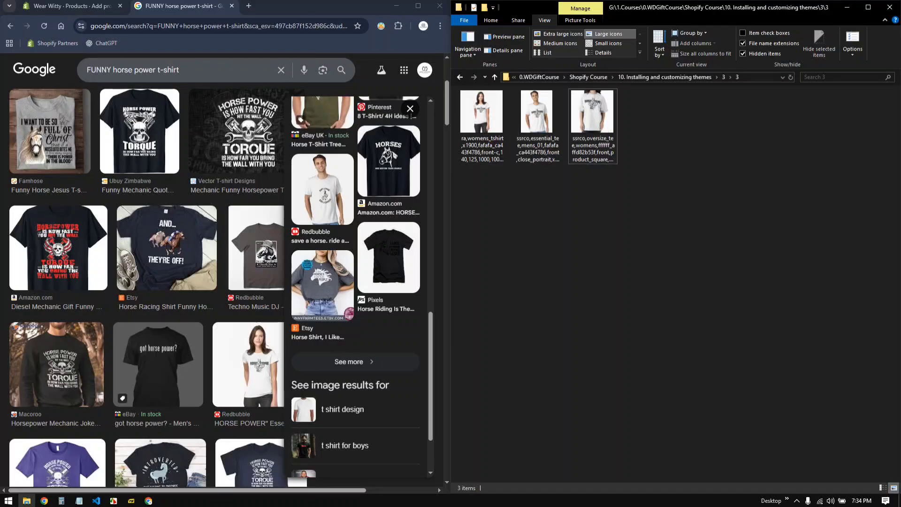
Step: In the ChatGPT conversation, send the prompt "CAPTION HORSE POWER SEND TITLE AND DESCRIPTION" on two lines
left_click(148, 501)
left_click(128, 457)
left_click(390, 462)
type("CAPTION HOR")
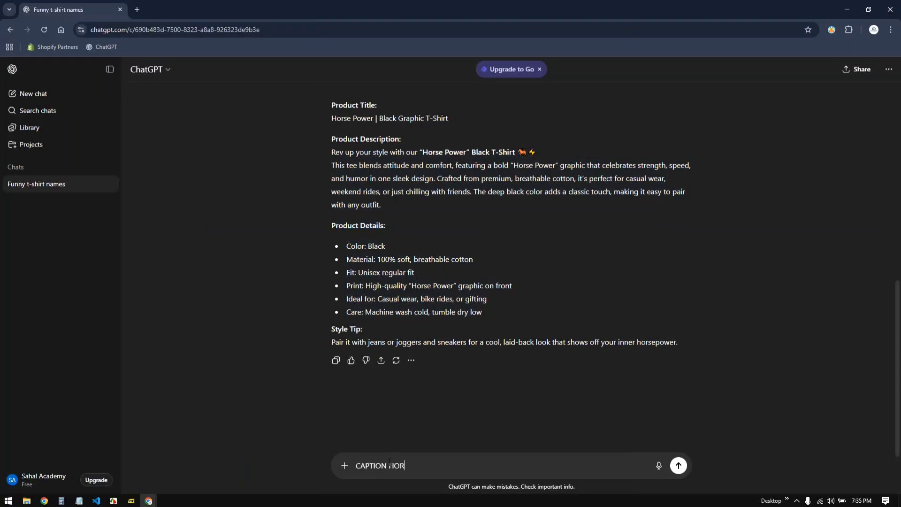
type("SE POWER")
key("shift+Return")
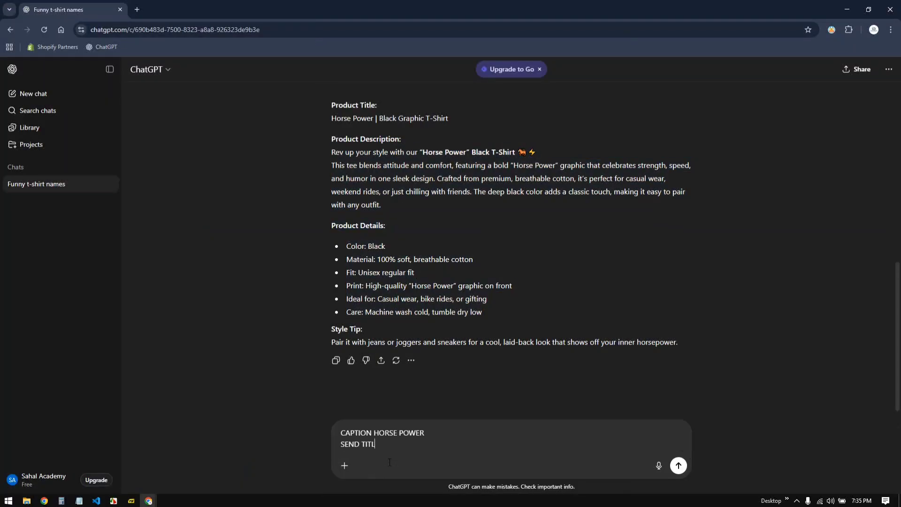
type("SEND TITLE AND DESCRIPTION")
key("Return")
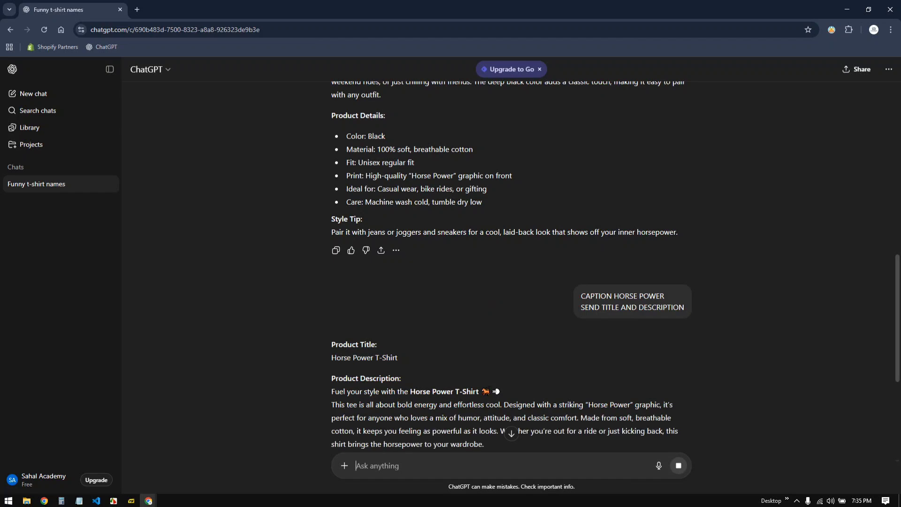
Step: Switch to the unsaved product in the Shopify admin and set its title to "Horse Power T-Shirt"
left_click(27, 500)
left_click(27, 501)
left_click(148, 500)
left_click(97, 473)
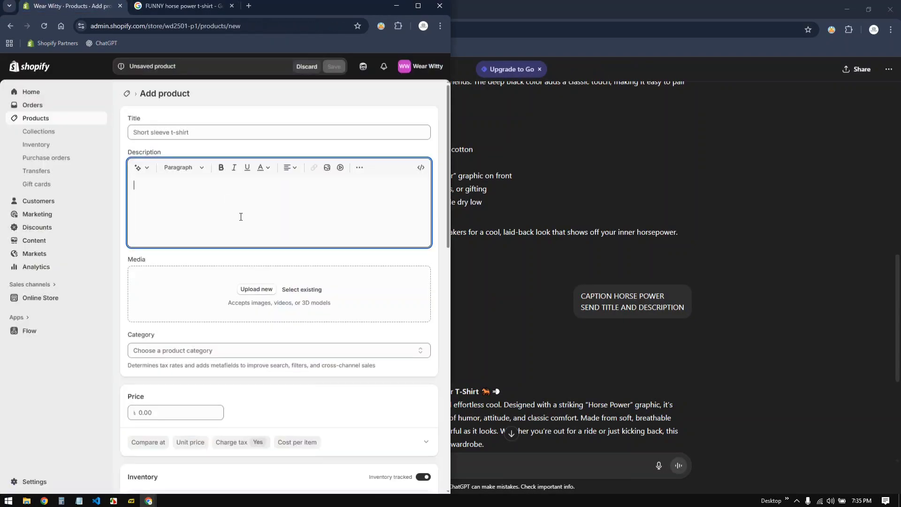
left_click(277, 132)
left_click(418, 6)
Step: Copy the description and highlights from the ChatGPT reply and paste them into the product's description
left_click(343, 212)
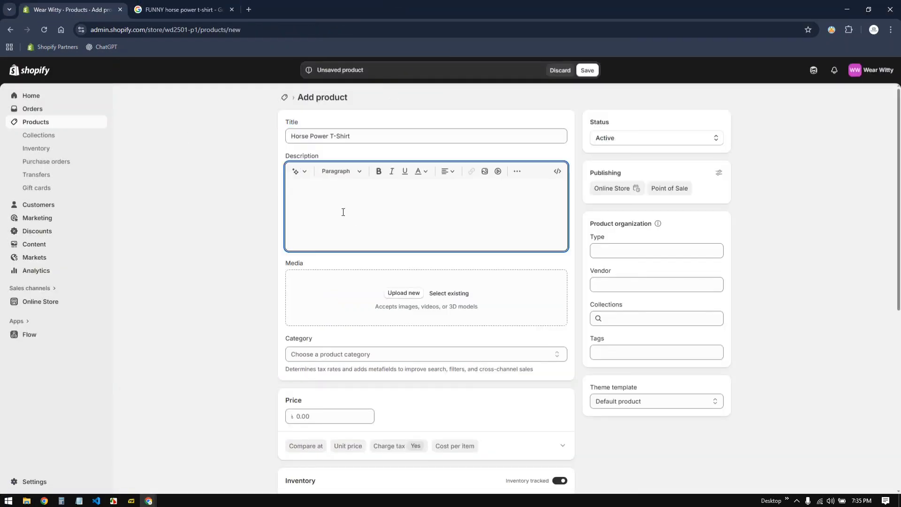
left_click(148, 500)
left_click(202, 464)
scroll(394, 367, "down", 5)
left_click_drag(333, 155, 464, 290)
key("ctrl+c")
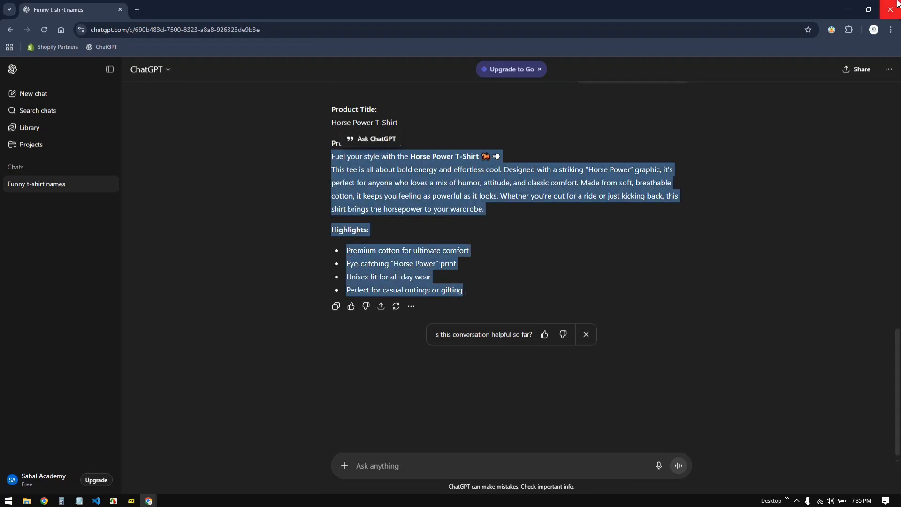
left_click(890, 9)
key("ctrl+v")
Step: Add the three shirt images from folder 3 as product media and set the category to T-Shirts in Clothing Tops
left_click(26, 501)
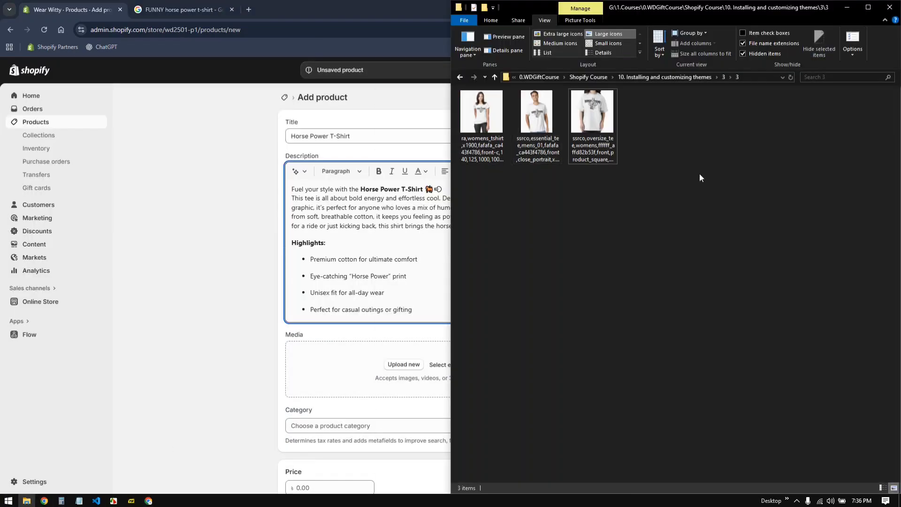
left_click_drag(699, 173, 379, 370)
scroll(379, 410, "down", 7)
Step: Set the product's price to 399.00 and its quantity at the shop location to 50
left_click(316, 147)
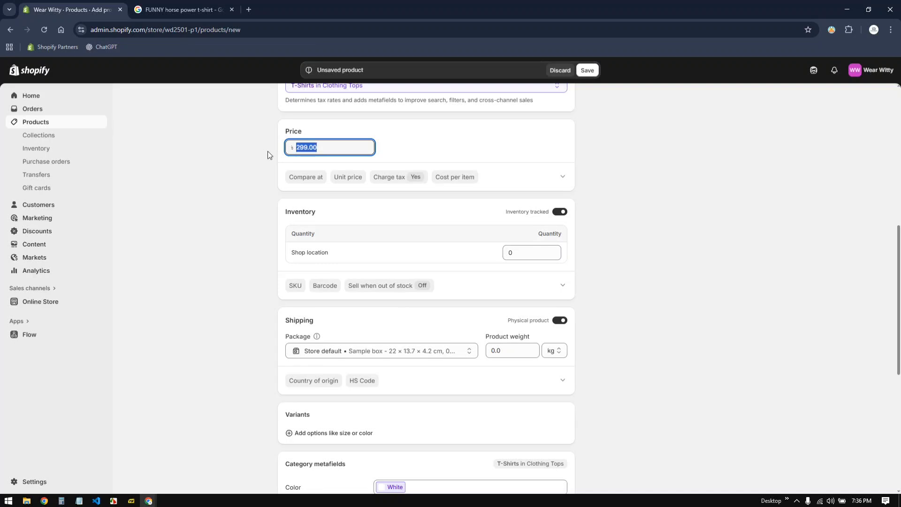
scroll(406, 243, "down", 5)
scroll(390, 254, "up", 2)
Step: Add a Size variant option with the values SM, M, XL and XXL
left_click(332, 292)
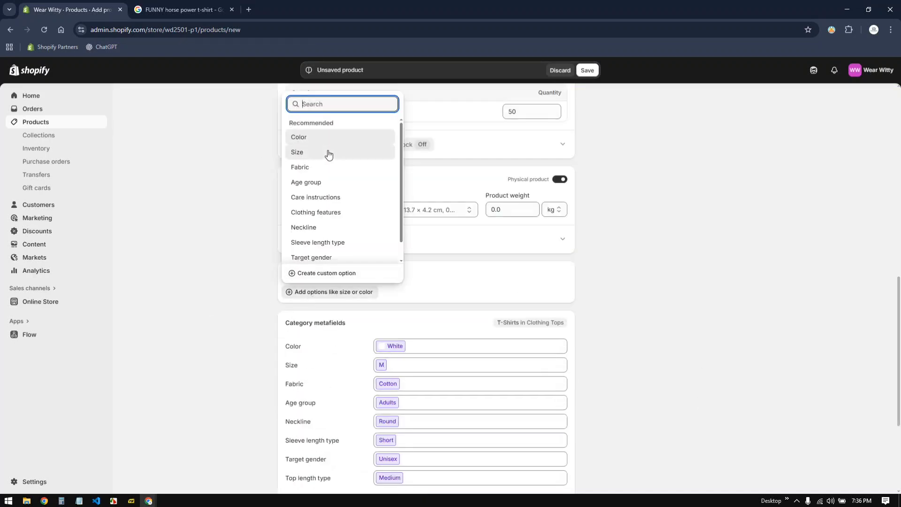
left_click(330, 153)
left_click(367, 321)
left_click(343, 345)
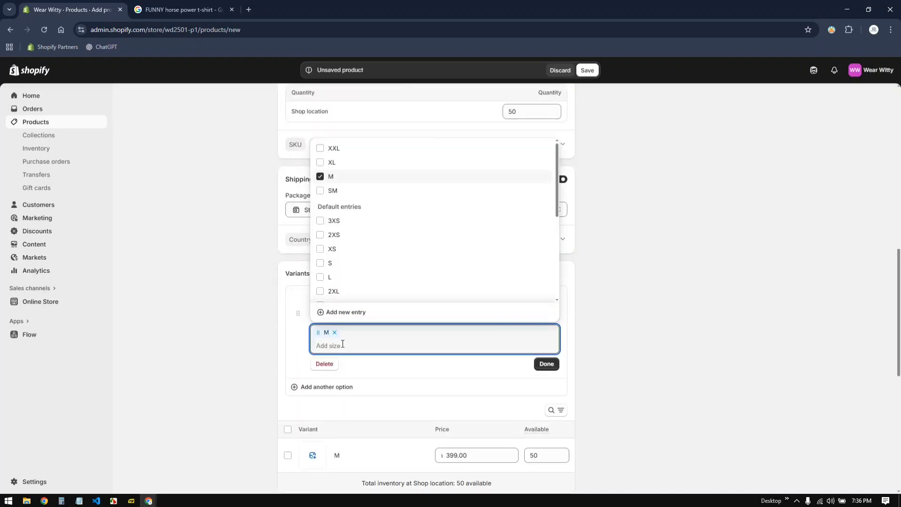
left_click(320, 177)
left_click(320, 163)
left_click(320, 149)
left_click(230, 329)
left_click(546, 364)
Step: Add a Color variant option with the values White and Grey
left_click(322, 335)
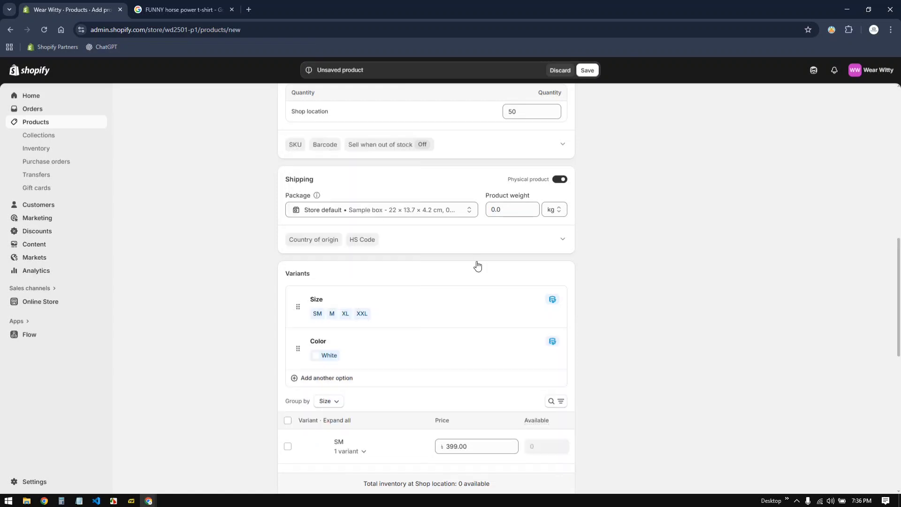
left_click(328, 355)
left_click(362, 387)
type("GRE")
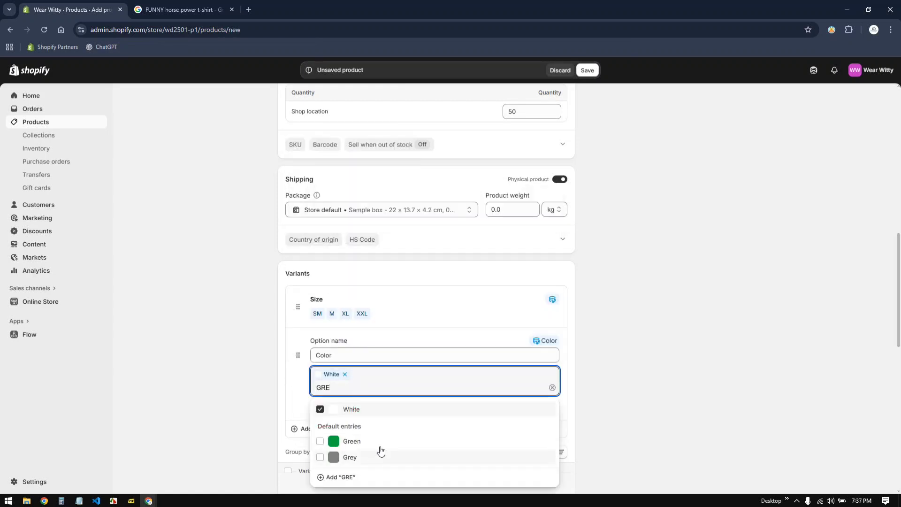
left_click(381, 451)
left_click(547, 404)
Step: Review the shipping, variant and category metafield details and save the new product
scroll(428, 342, "down", 3)
scroll(437, 328, "up", 5)
left_click(506, 301)
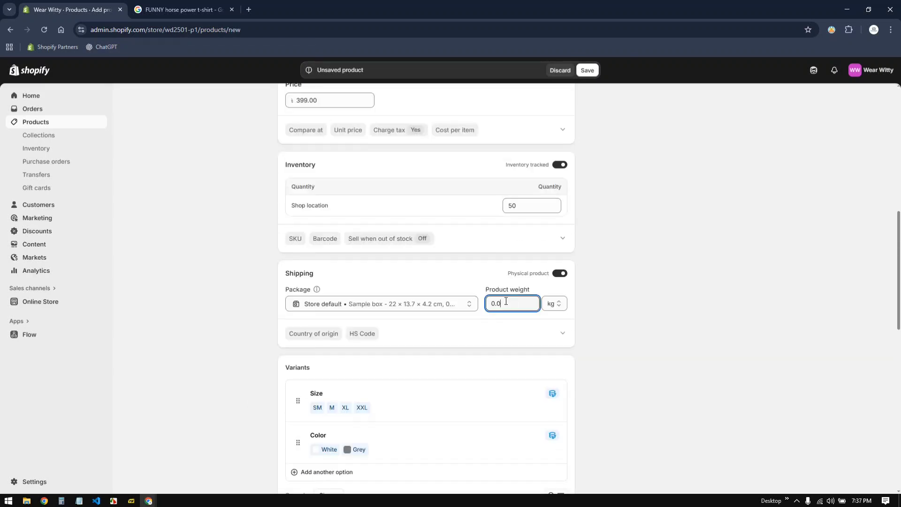
scroll(485, 340, "down", 15)
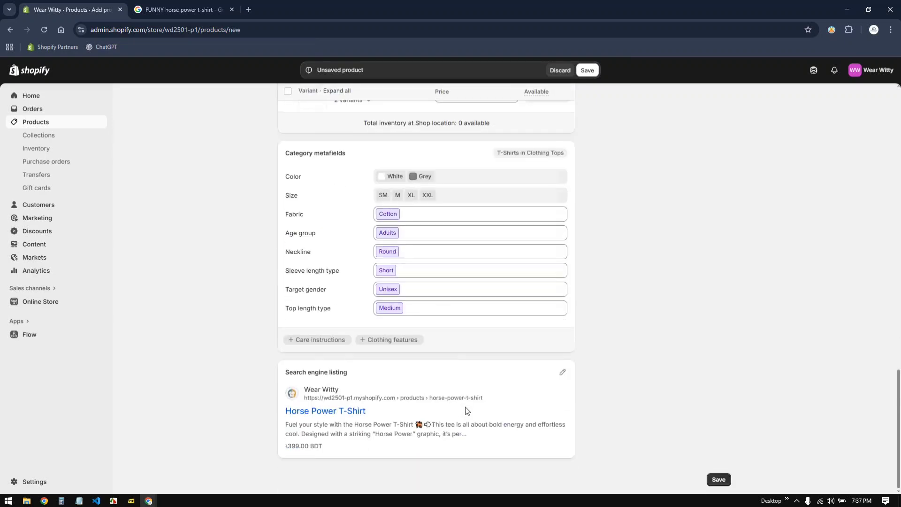
left_click(719, 479)
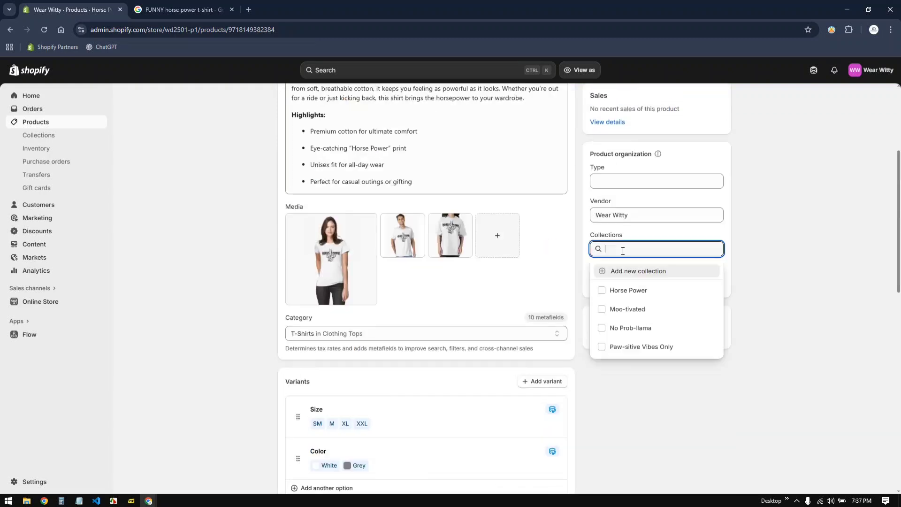
Step: Assign the product to the Horse Power collection and save the change
left_click(624, 290)
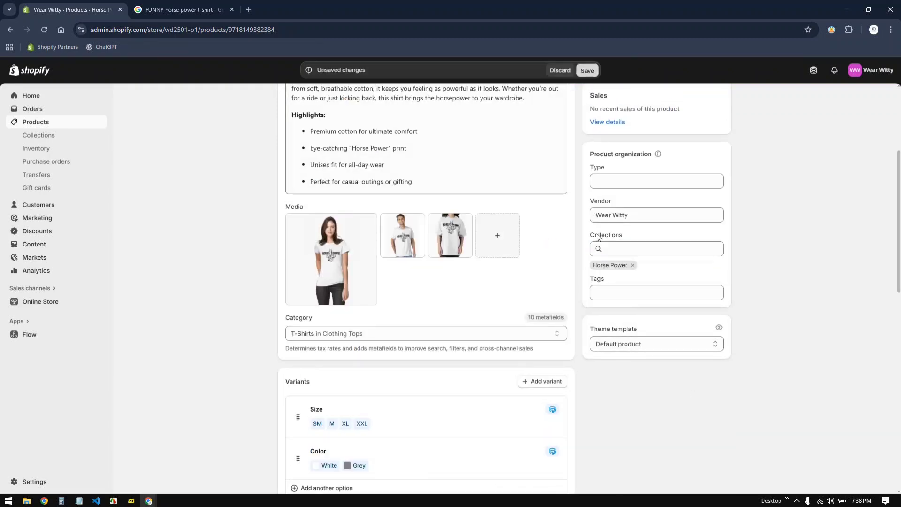
key("ctrl+s")
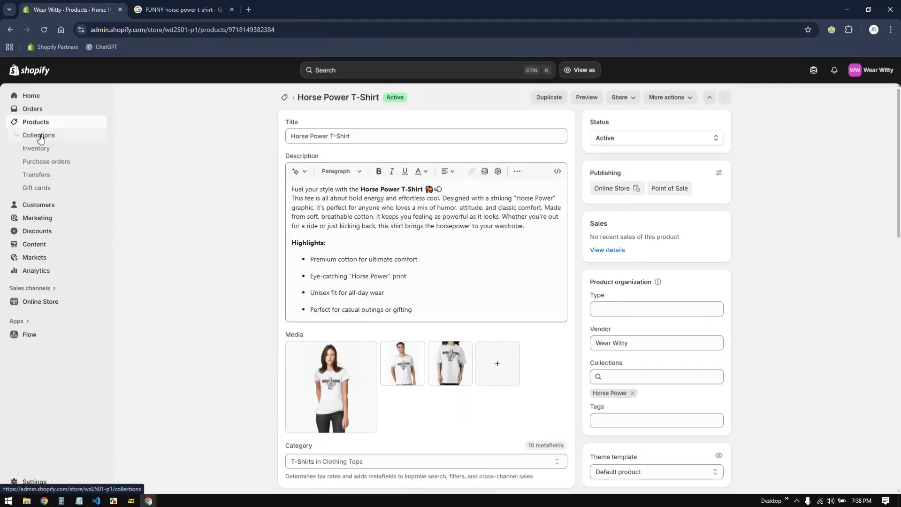
left_click(35, 122)
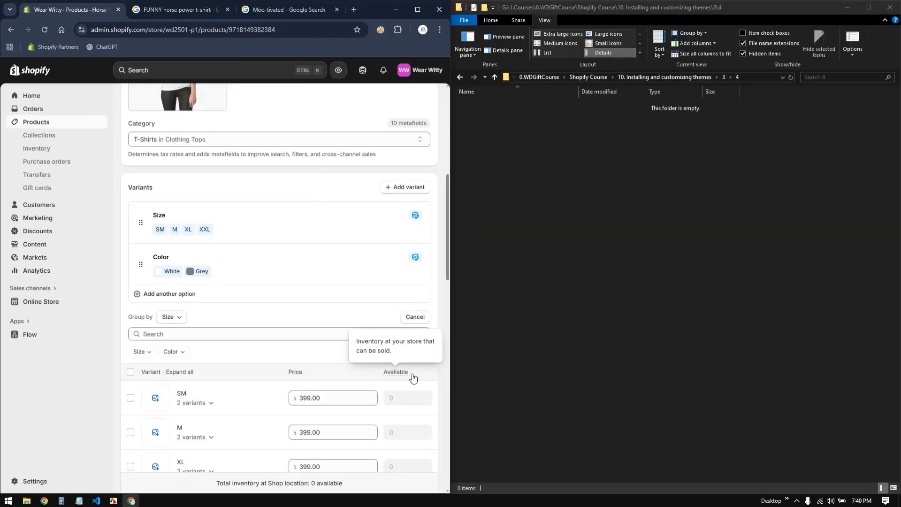
Step: Select all variants of the white Horse Power T-Shirt and open them in the bulk editor
scroll(131, 200, "down", 4)
left_click(131, 183)
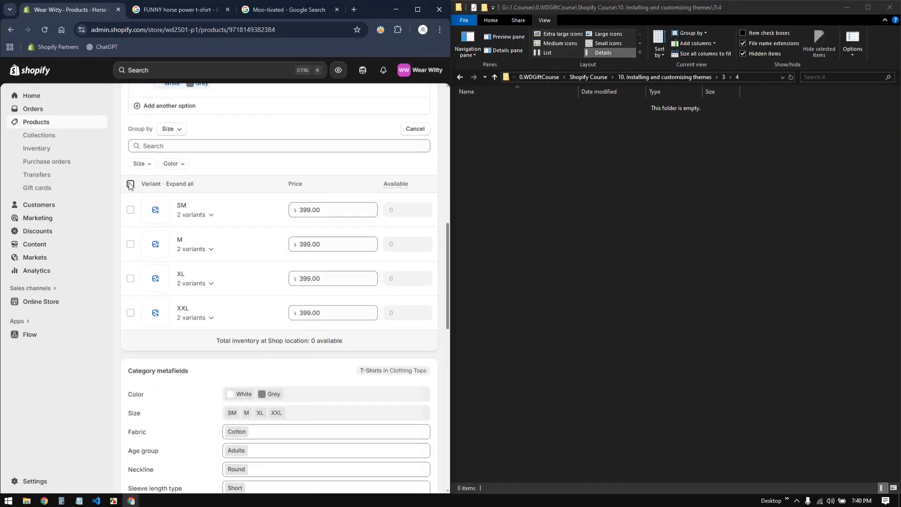
left_click(405, 183)
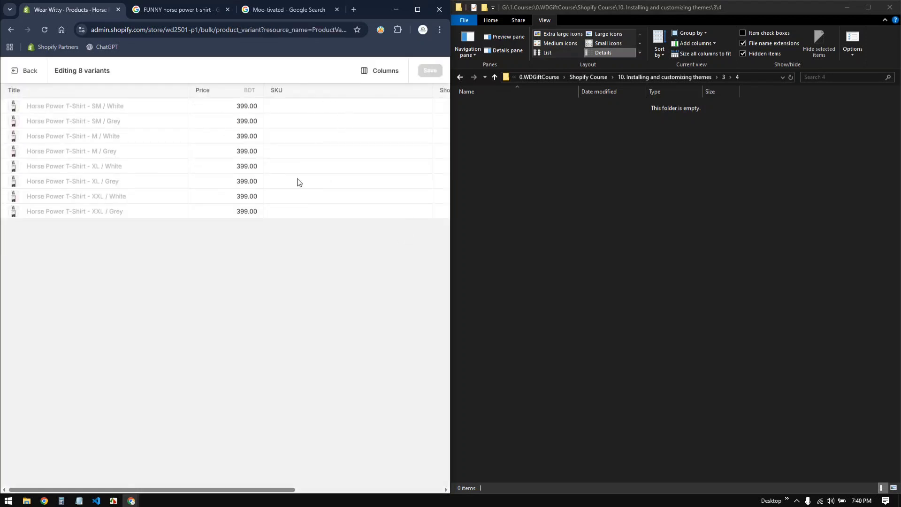
left_click(419, 9)
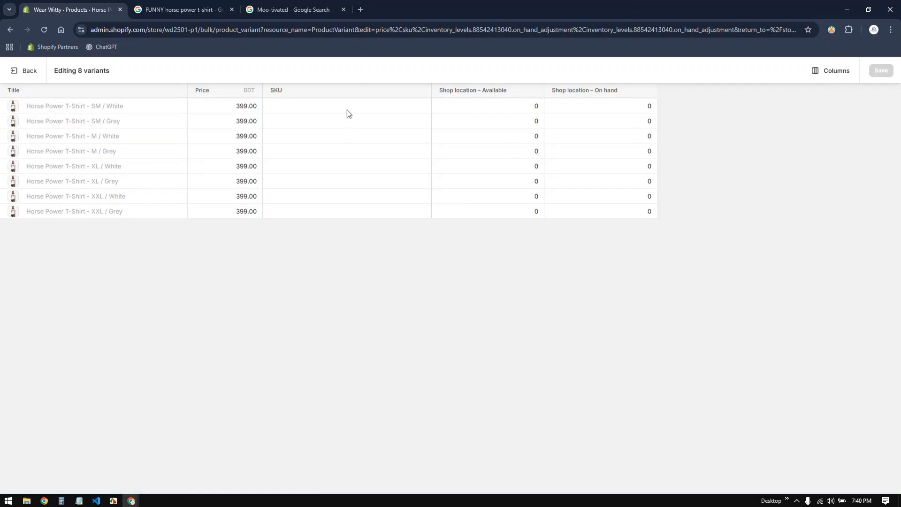
left_click(335, 126)
Step: Set the available quantity to 50 for all eight size and color variants and save them
left_click(501, 107)
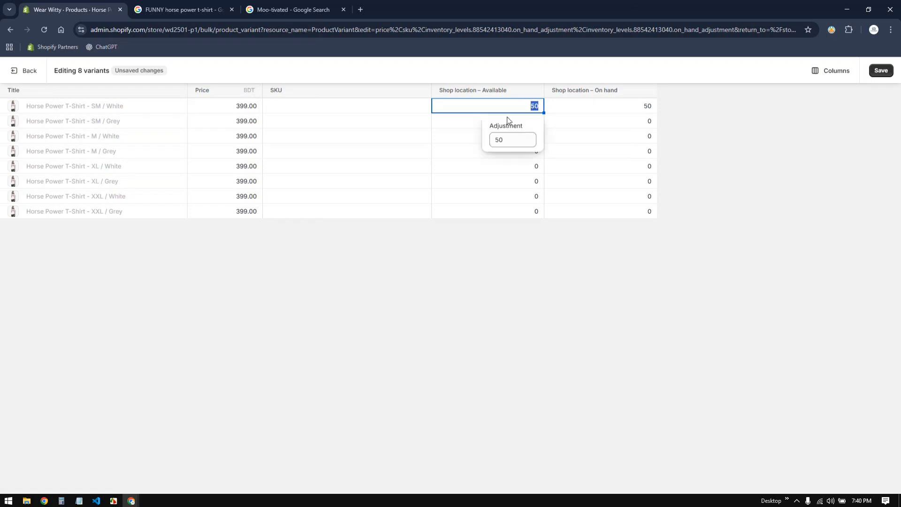
left_click(467, 121)
left_click(459, 139)
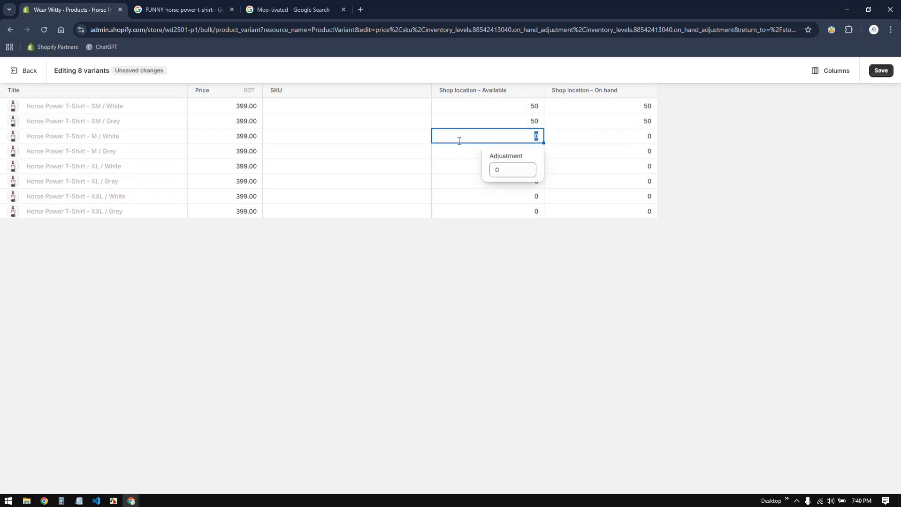
type("50")
left_click(462, 150)
type("5")
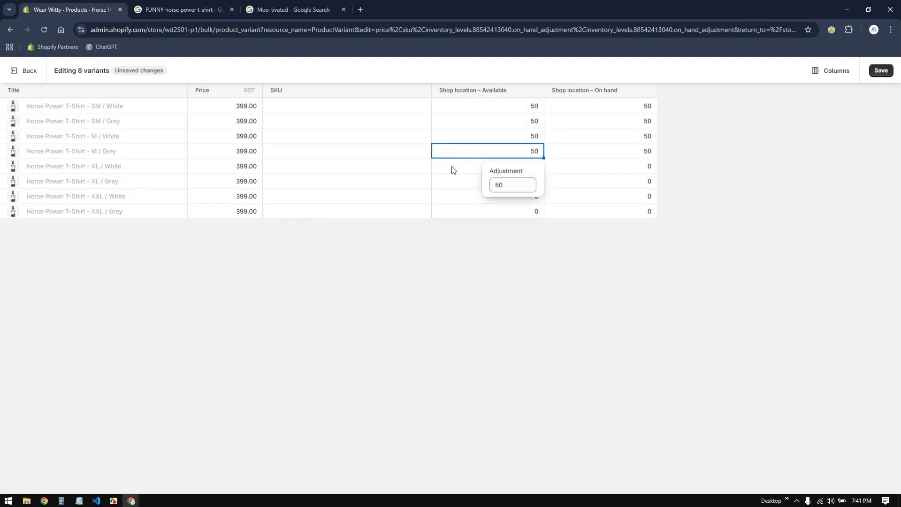
left_click(451, 166)
left_click(451, 181)
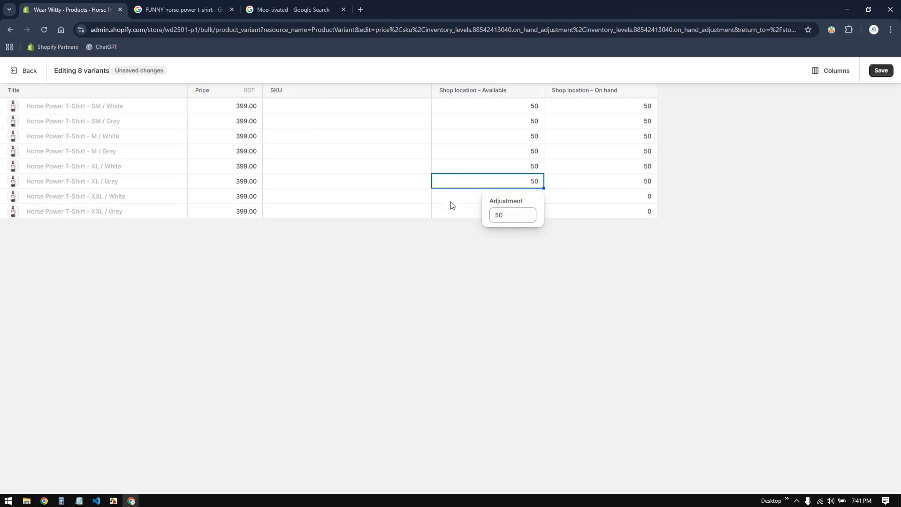
left_click(451, 199)
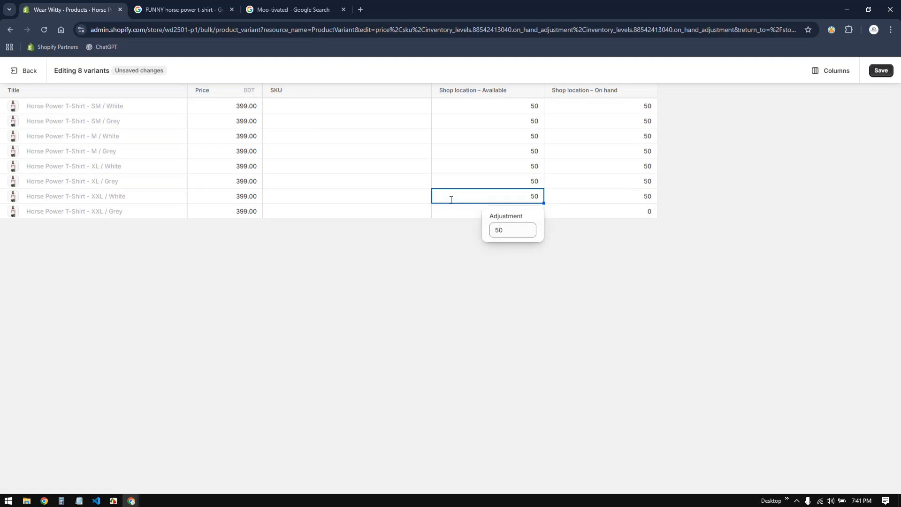
left_click(451, 210)
type("50")
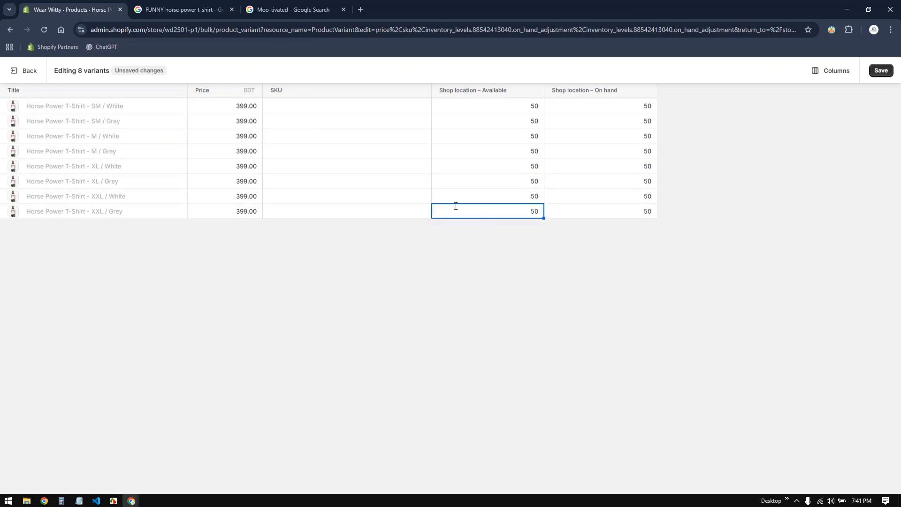
left_click(881, 71)
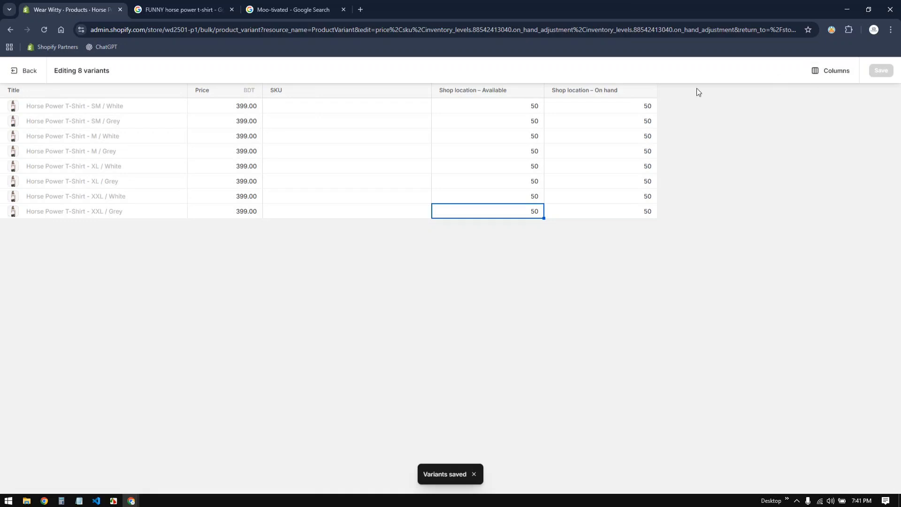
Step: Leave the bulk editor for the products list and close the Google tab with the horse power t-shirt search
left_click(21, 71)
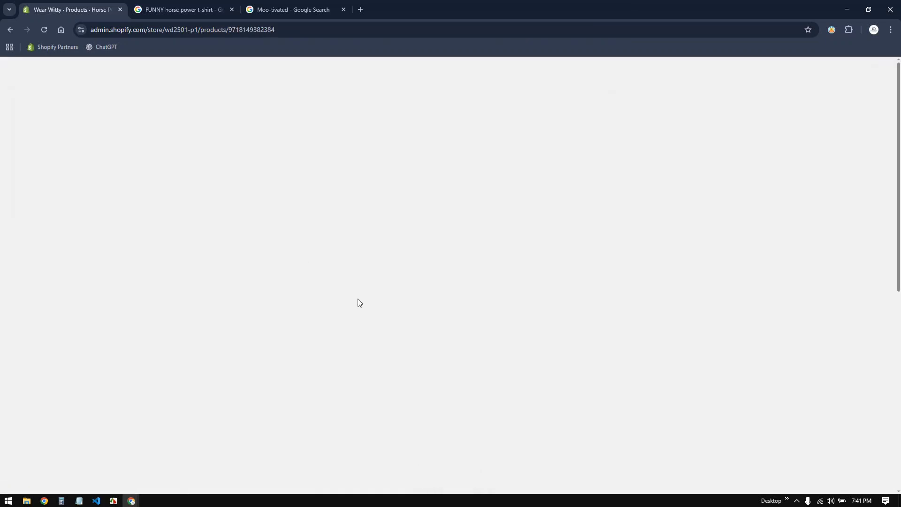
scroll(514, 422, "down", 2)
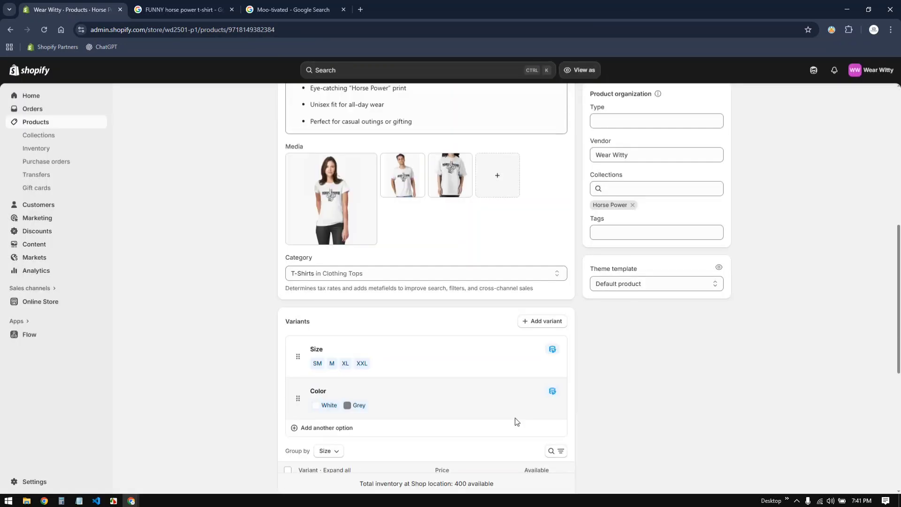
scroll(516, 418, "down", 4)
scroll(517, 418, "up", 8)
left_click(284, 98)
left_click(184, 9)
left_click(232, 9)
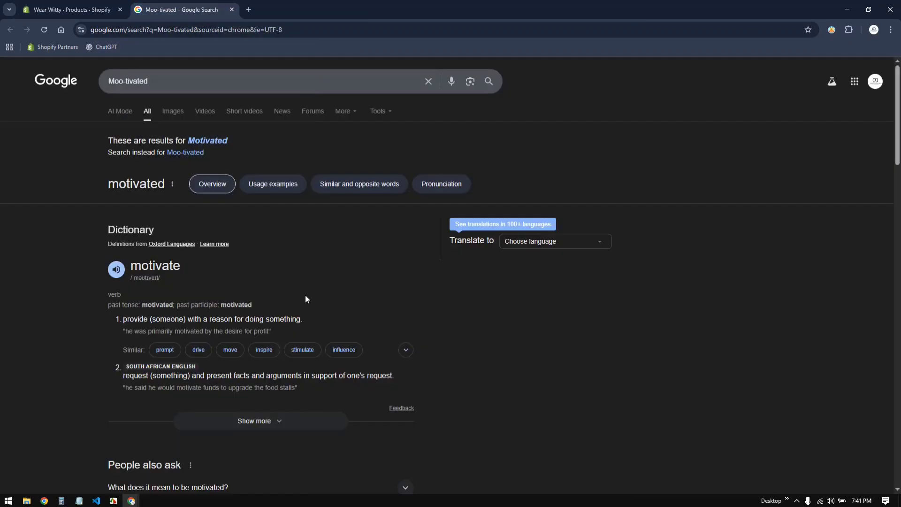
Step: Search Google for "Moo-tivated TSHIRT WITH FUNNY CAPTION" and show image results for "Motivated SHIRT WITH FUNNY CAPTION"
left_click(187, 81)
type("TSHIRT উইথ ফুন্নয় চাপতিওন")
key("Return")
left_click_drag(177, 81, 279, 83)
type("WITH FUNNY CAPTION")
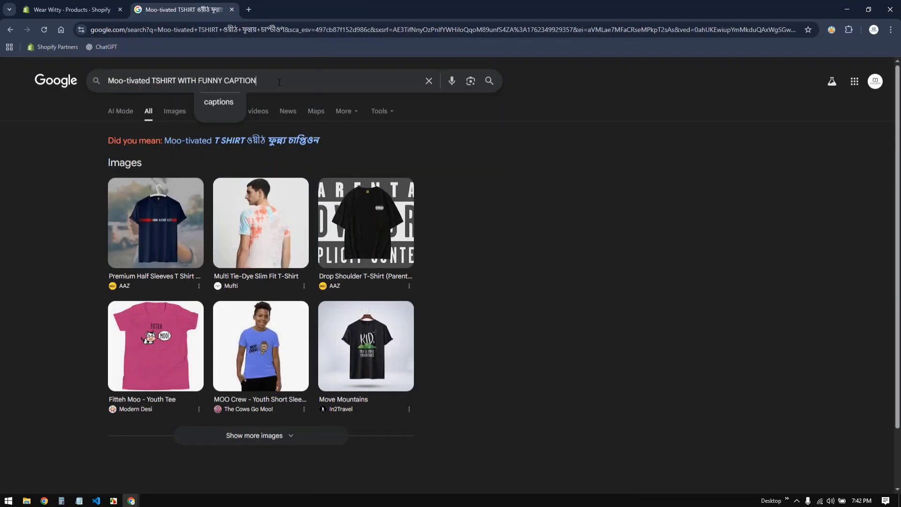
key("Return")
left_click(263, 142)
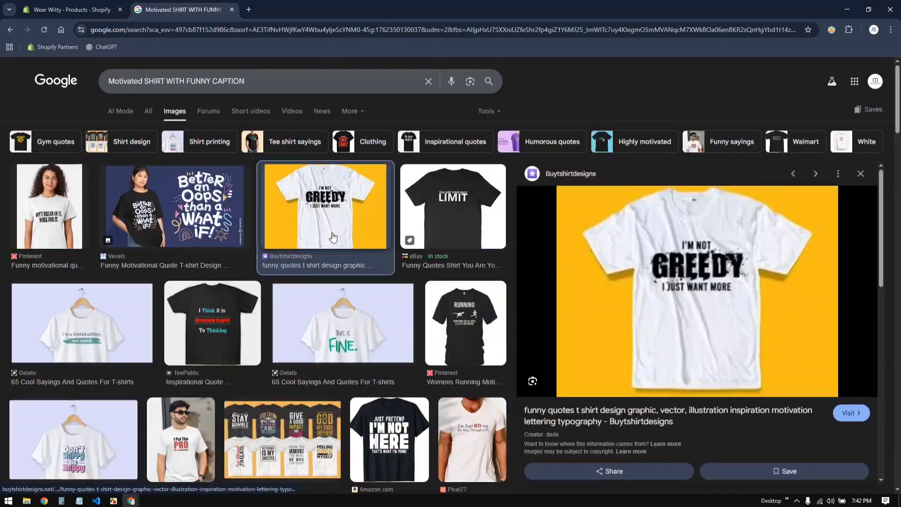
Step: Open the source page of the white "I'm not greedy" shirt, save its image as 5-greedy.jpg in folder 4 and close the page
scroll(686, 356, "down", 5)
scroll(686, 356, "up", 5)
left_click(686, 356)
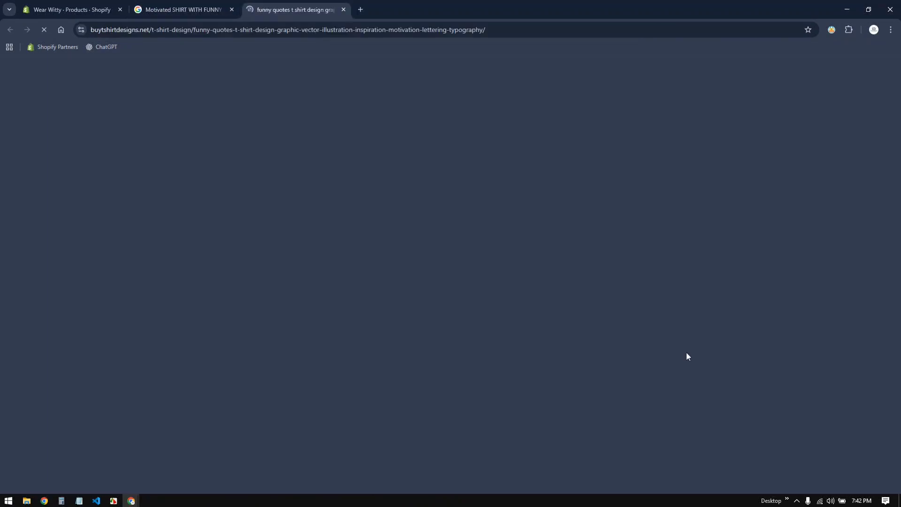
scroll(412, 385, "down", 10)
scroll(415, 381, "up", 10)
scroll(415, 381, "down", 15)
scroll(398, 392, "up", 2)
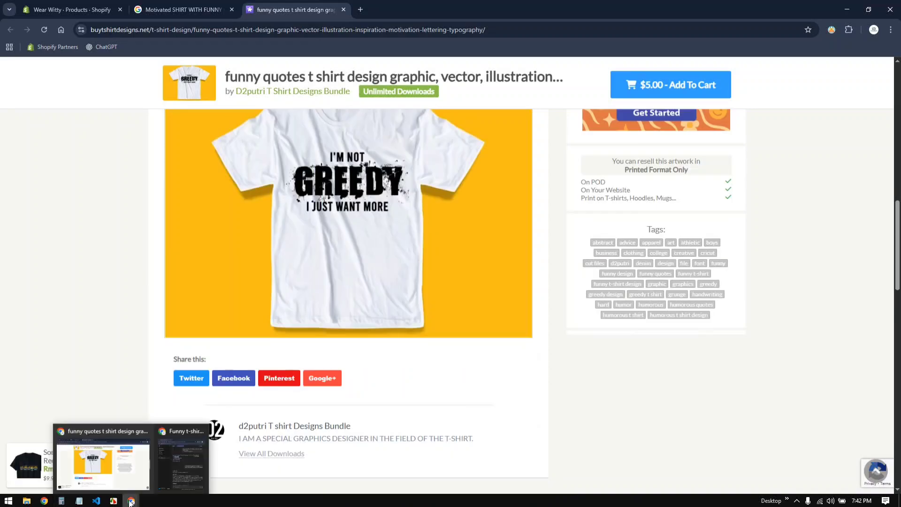
left_click(27, 500)
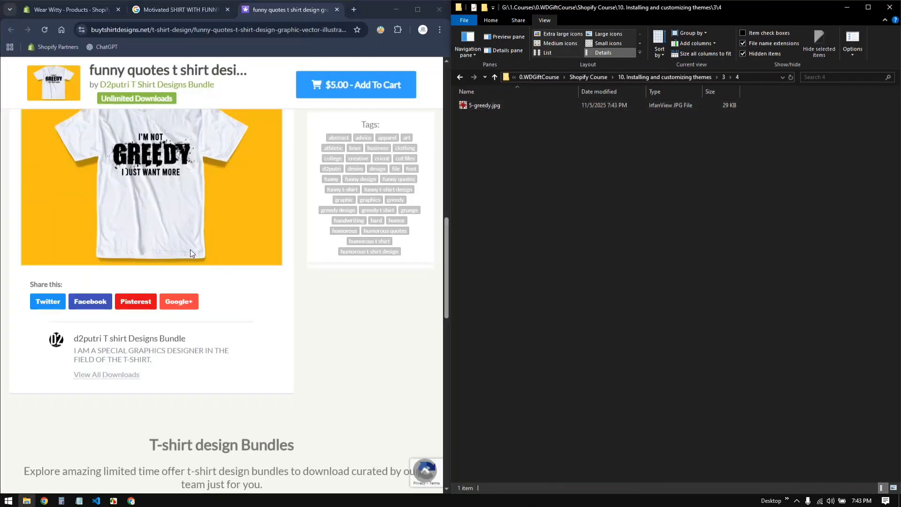
scroll(190, 249, "up", 5)
left_click(337, 9)
Step: Preview the black "You are your only limit" shirt in the image results and show folder 4 as large icons
scroll(212, 381, "down", 4)
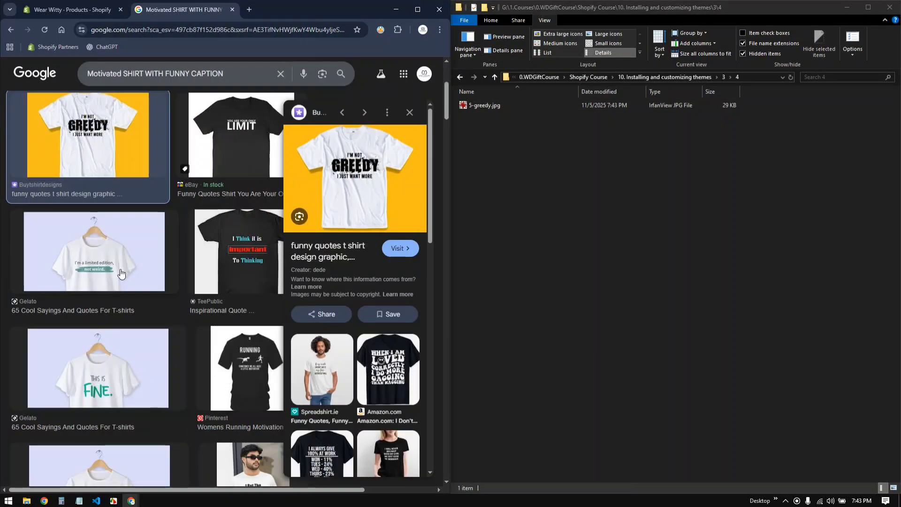
scroll(205, 361, "up", 4)
left_click(242, 350)
left_click(609, 34)
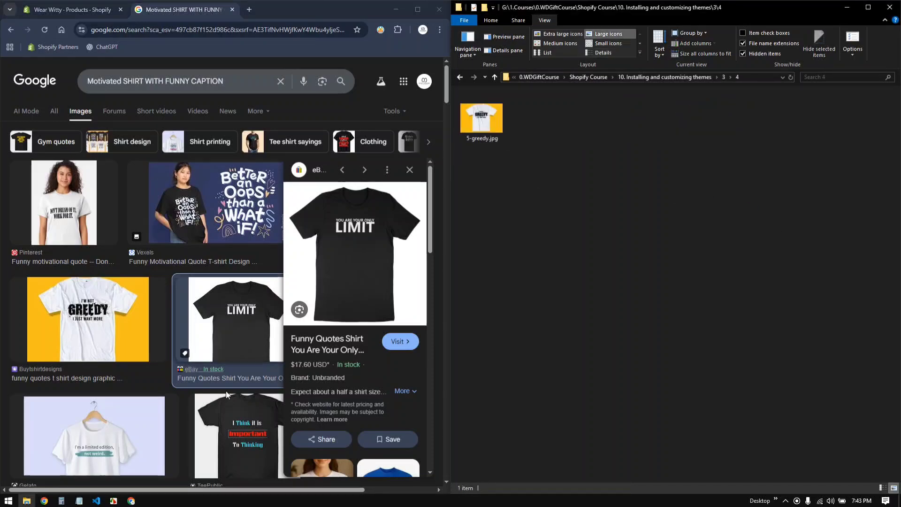
Step: Browse the funny-caption shirt image results, preview the "Better an Oops than a What If" design and open 5-greedy.jpg
scroll(228, 396, "down", 12)
scroll(229, 397, "down", 11)
scroll(226, 395, "up", 1)
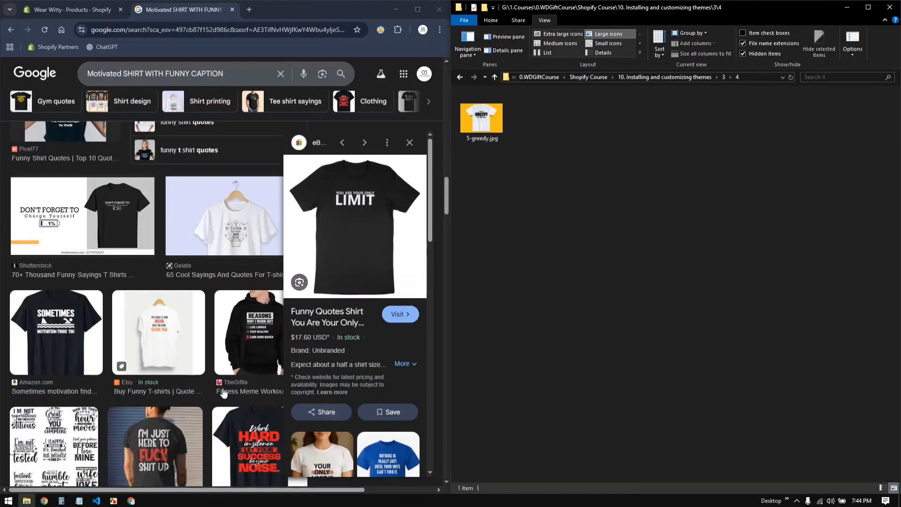
scroll(251, 373, "down", 3)
scroll(265, 347, "up", 4)
scroll(265, 345, "up", 5)
left_click(216, 206)
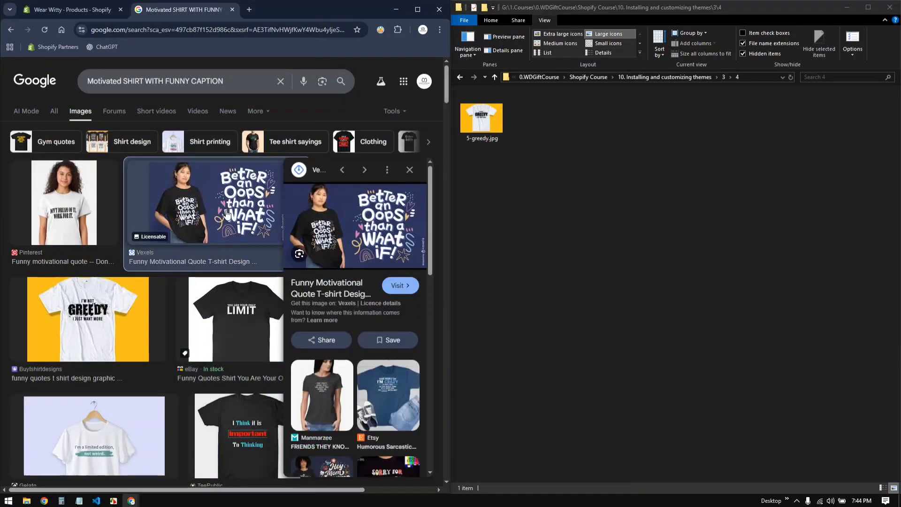
double_click(481, 119)
left_click(317, 17)
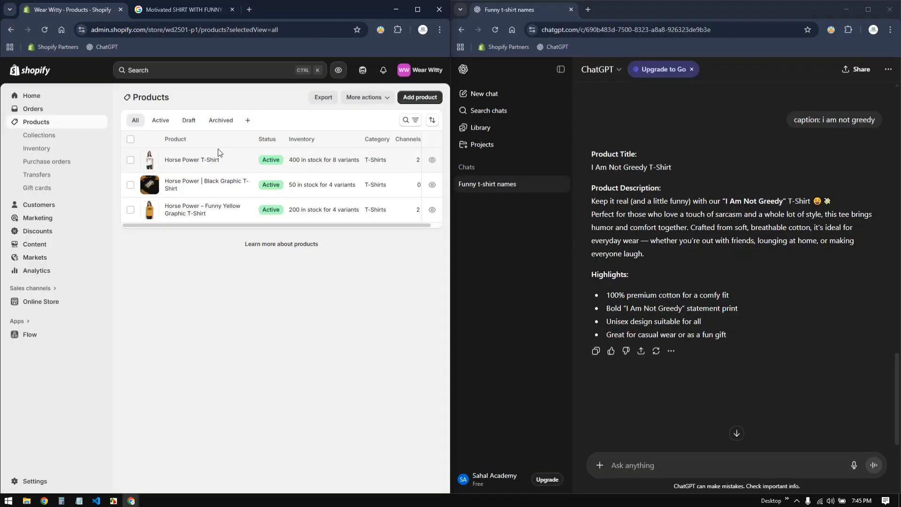
Step: Start a new product titled "I Am Not Greedy T-Shirt" and fill its description with the text and highlights from ChatGPT
left_click(419, 96)
left_click_drag(671, 167, 584, 173)
left_click(279, 136)
type("I Am Not Greedy T-Shirt")
left_click_drag(727, 334, 590, 199)
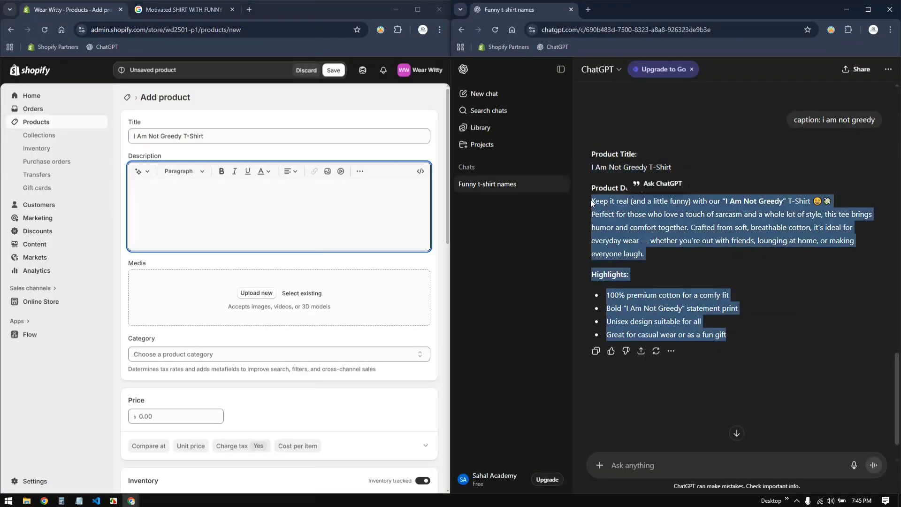
left_click(279, 211)
key("ctrl+v")
Step: Add 5-greedy.jpg as the product media, with a stock quantity of 50 and a product weight of 0.1 kg
left_click_drag(481, 118, 279, 297)
left_click(386, 203)
type("50")
scroll(386, 202, "down", 3)
left_click(368, 158)
type("0.1")
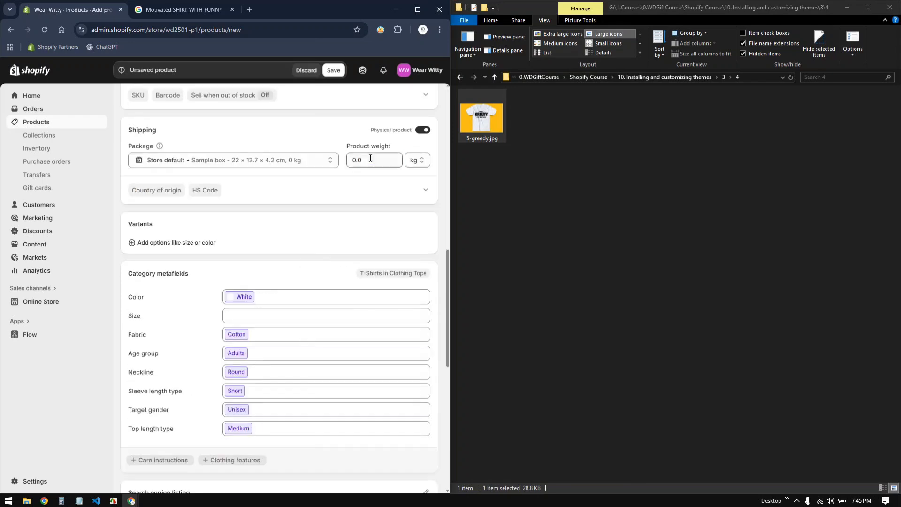
Step: Add a Size option with the values SM, M, XL and XXL, with 50 available for every variant
left_click(202, 239)
left_click(161, 316)
left_click(415, 313)
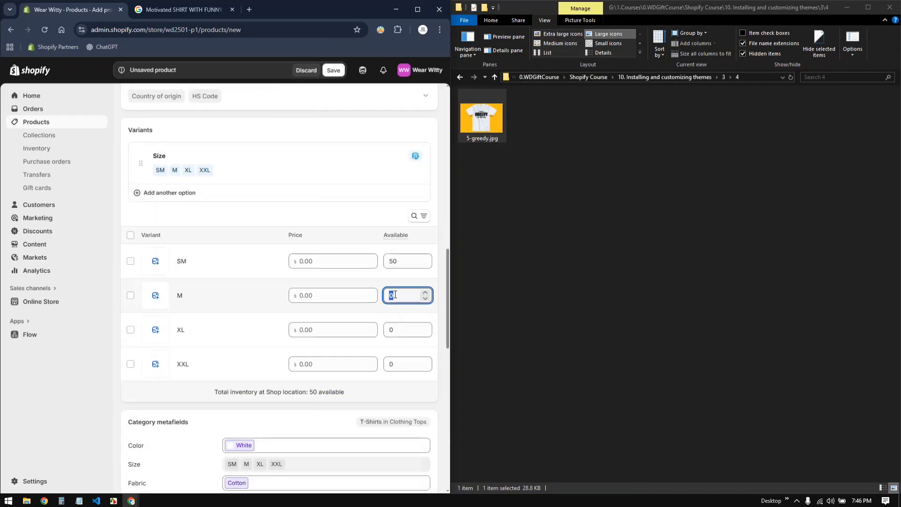
left_click(402, 361)
scroll(278, 375, "up", 5)
scroll(279, 376, "down", 6)
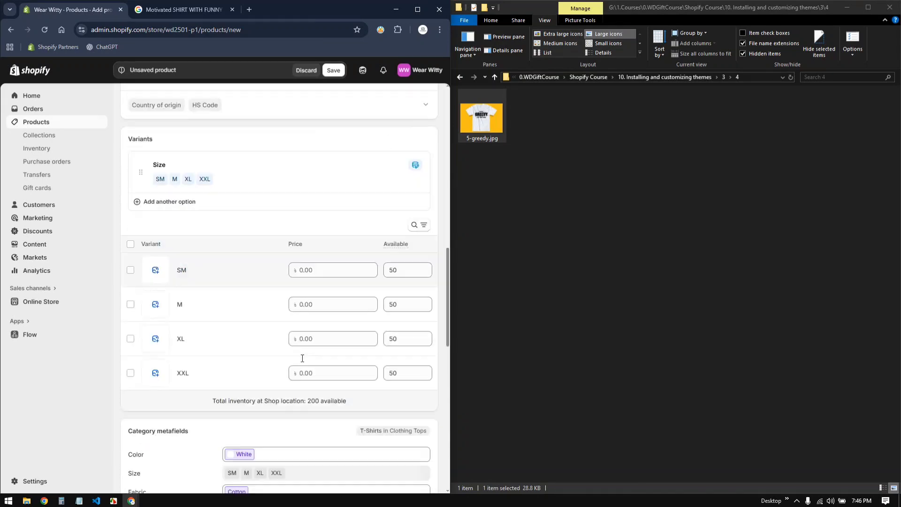
Step: Price the SM and M variants at 150, XL at 170 and XXL at 200, and save the product
left_click(322, 260)
type("150")
left_click(319, 296)
type("150")
left_click(316, 328)
type("170")
left_click(321, 365)
type("200")
key("ctrl+s")
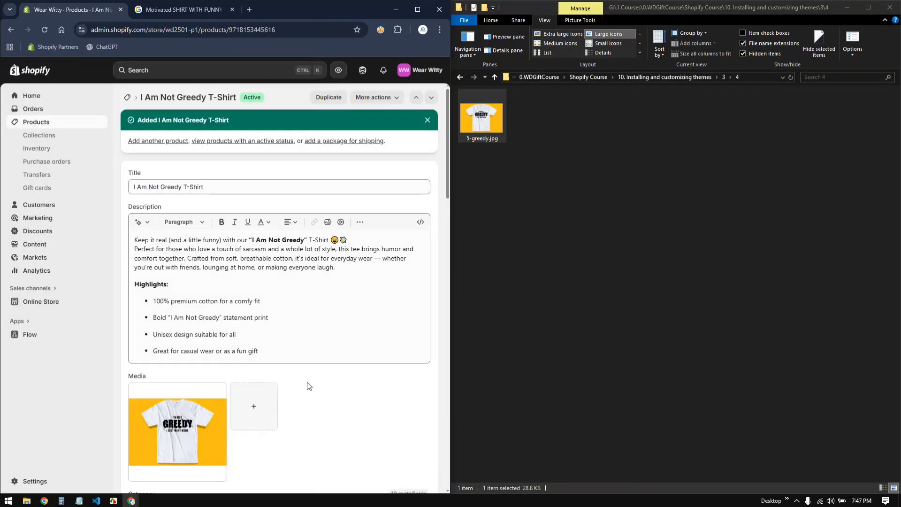
Step: Assign the I Am Not Greedy T-Shirt to the Moo-tivated collection, save it and return to the products list
left_click(158, 140)
left_click(127, 97)
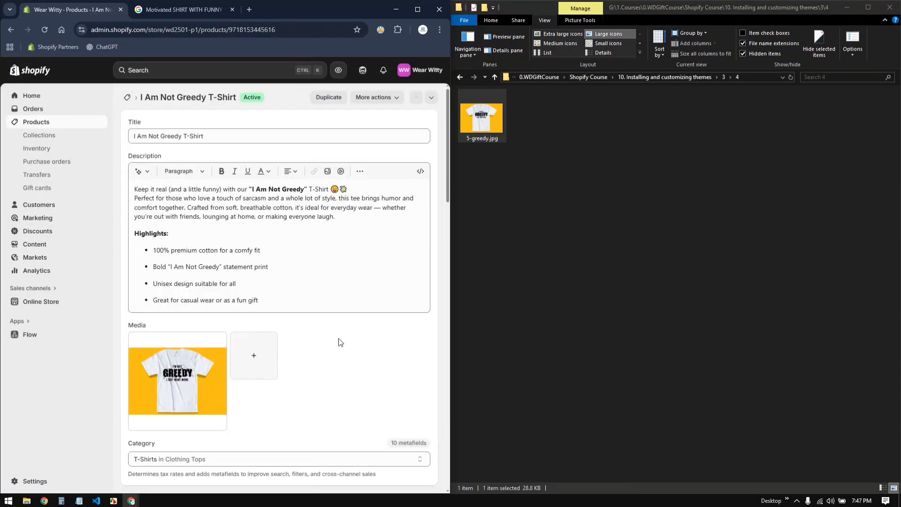
scroll(324, 355, "down", 9)
scroll(323, 354, "up", 8)
scroll(324, 354, "down", 20)
left_click(166, 278)
left_click(188, 349)
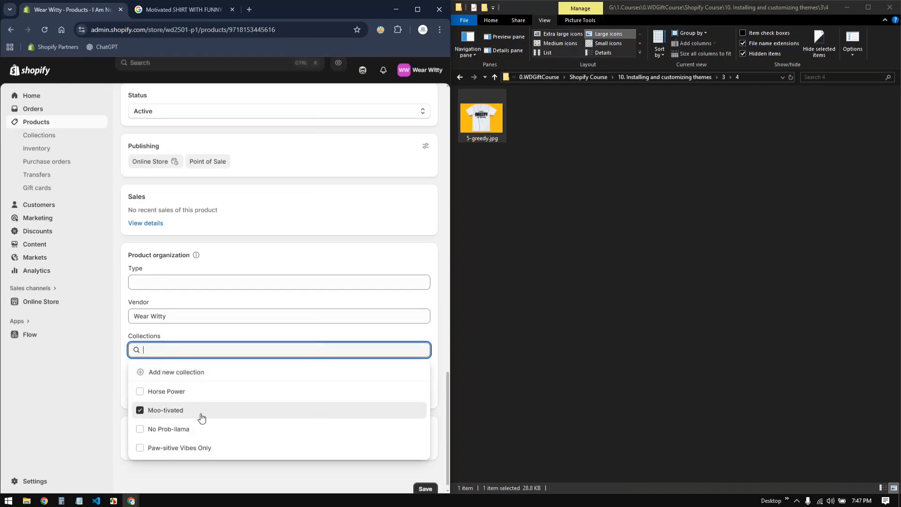
left_click(201, 416)
key("ctrl+s")
left_click(125, 98)
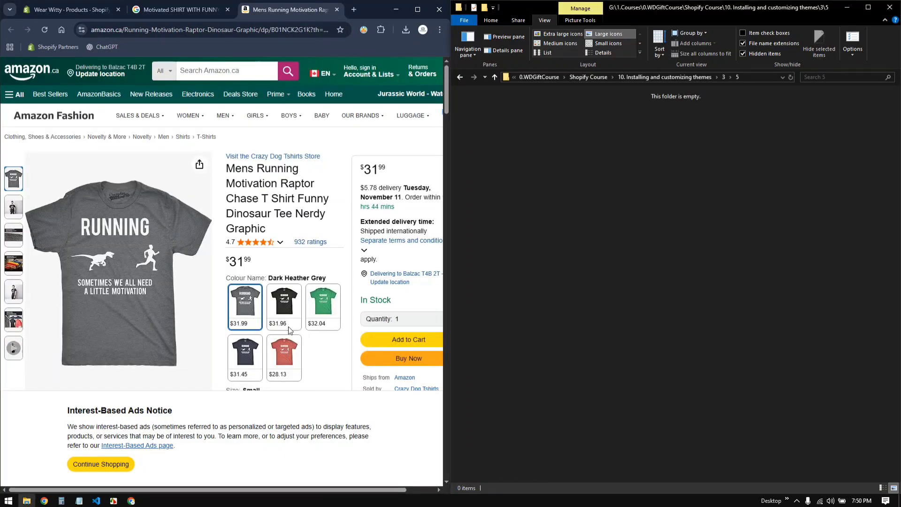
Step: Save the Dark Heather Grey, Heather Black, Heather Green, Heather Navy and Red images of the Amazon running T-shirt into folder 5
left_click_drag(121, 277, 559, 234)
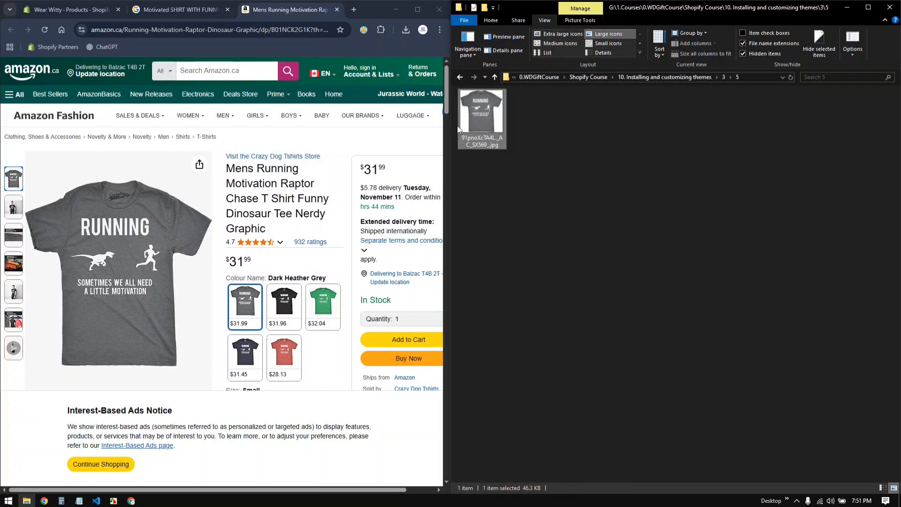
left_click(284, 305)
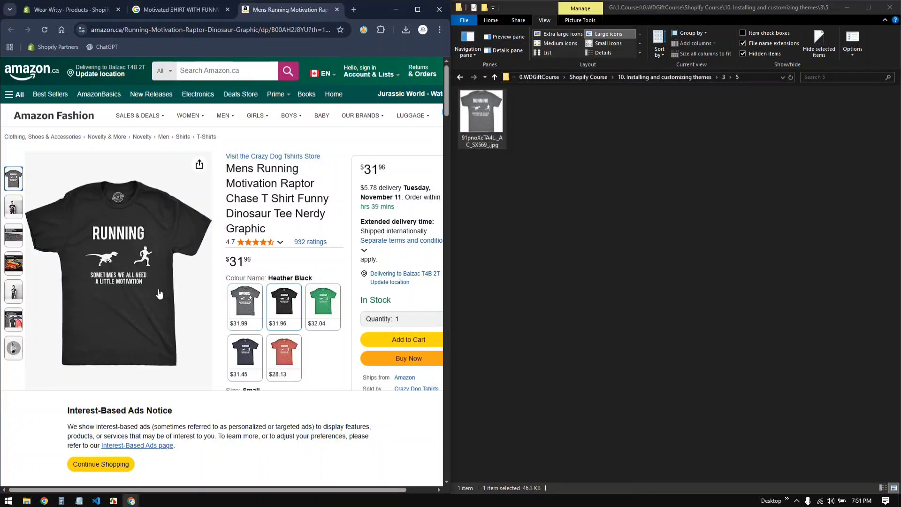
left_click_drag(160, 294, 577, 263)
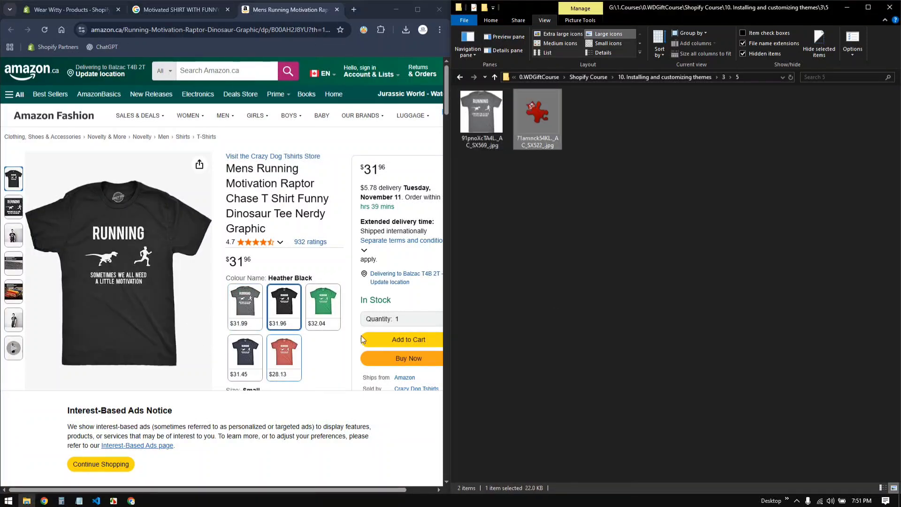
left_click(323, 305)
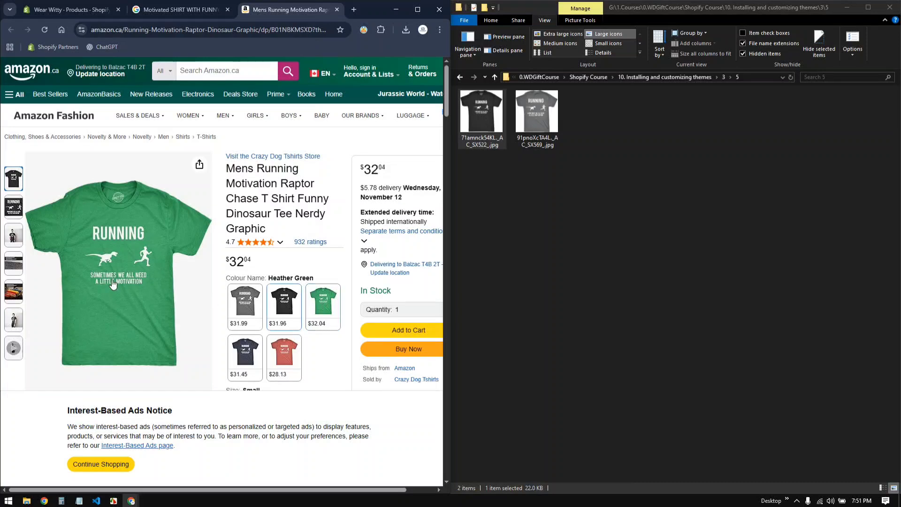
left_click_drag(112, 283, 643, 271)
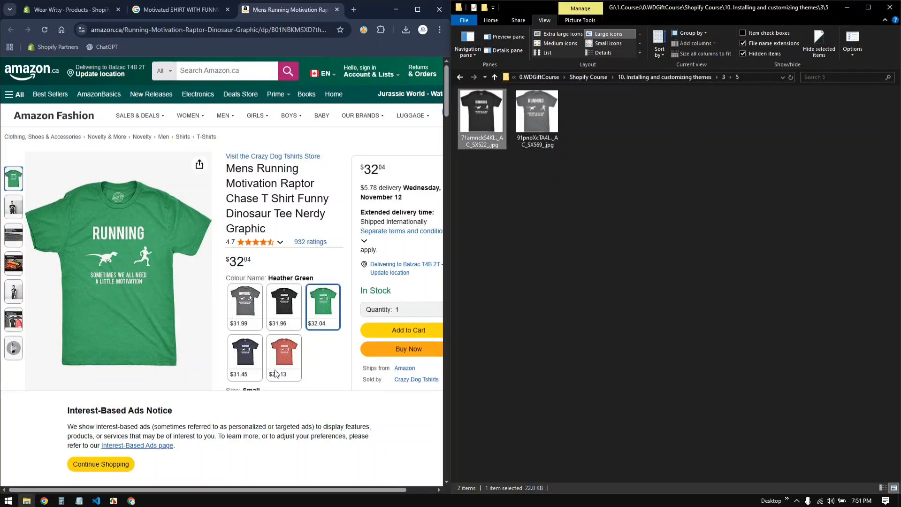
left_click(248, 371)
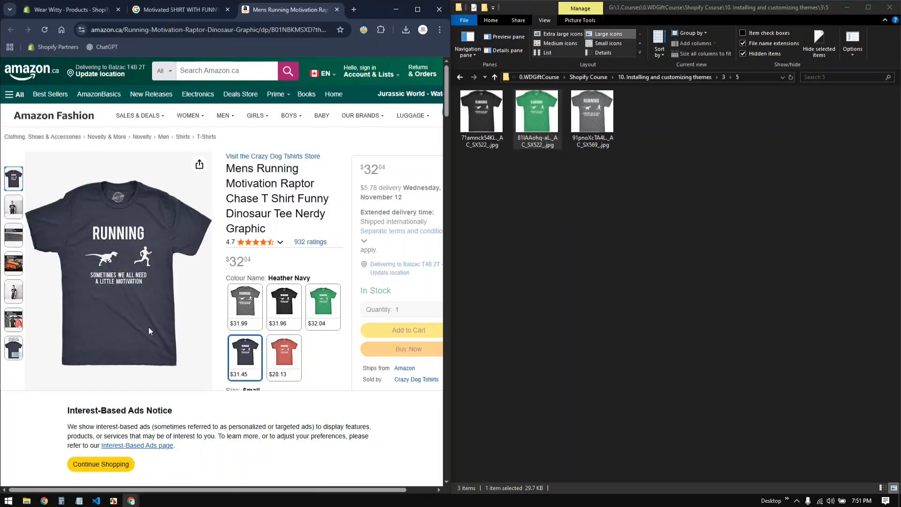
left_click_drag(552, 278, 643, 268)
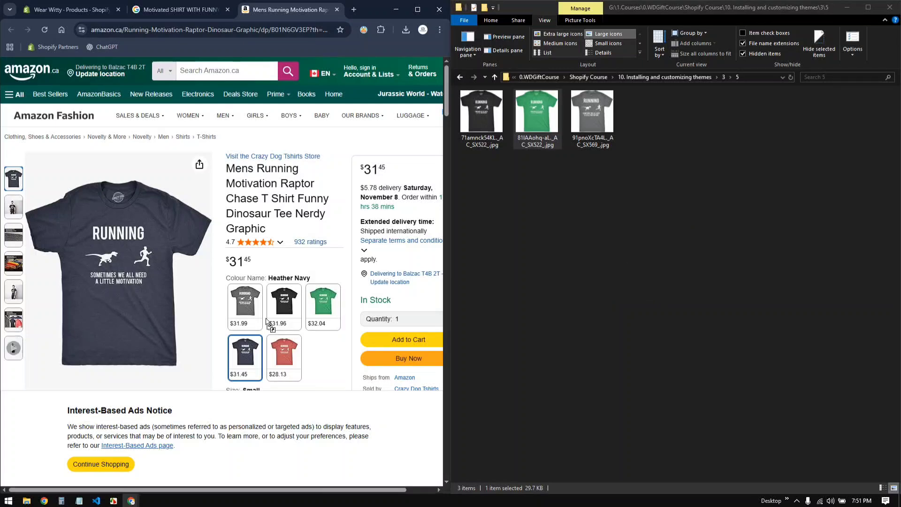
left_click(291, 362)
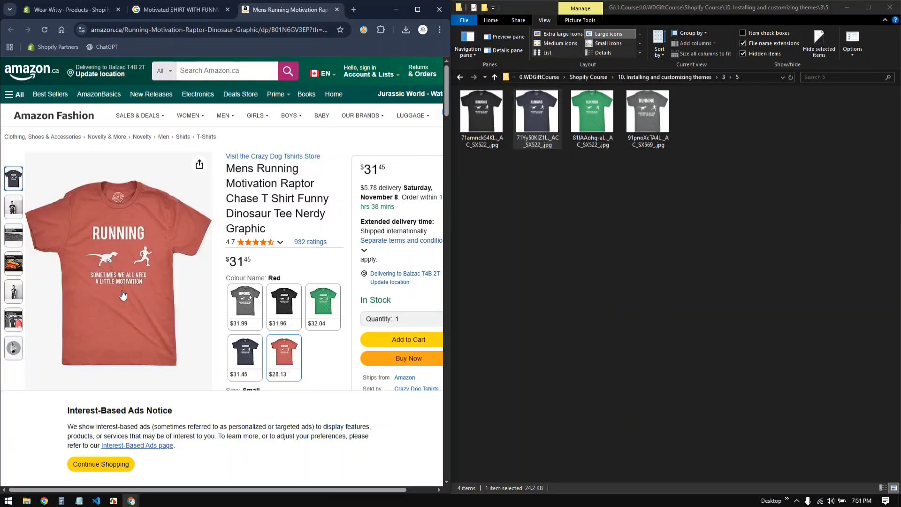
left_click_drag(123, 302, 641, 308)
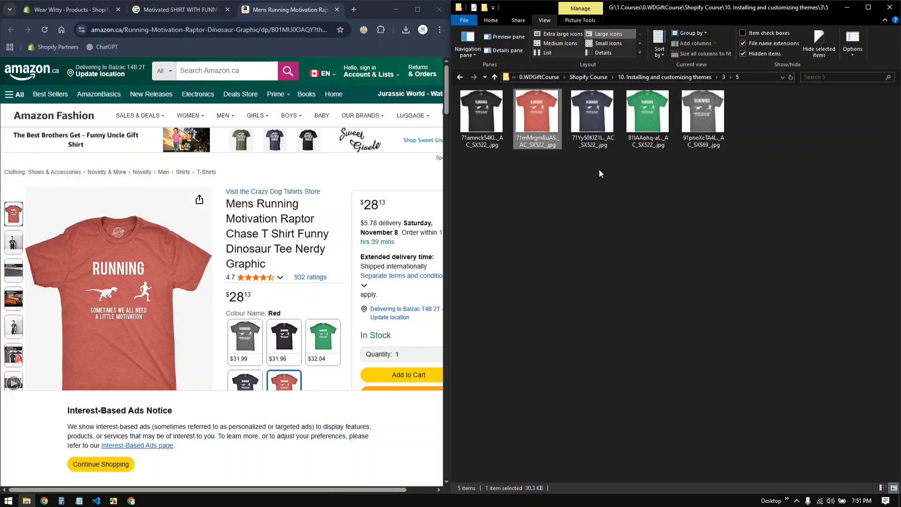
Step: Save the two photos of a man wearing the running T-shirt from the Amazon gallery into folder 5
left_click(12, 249)
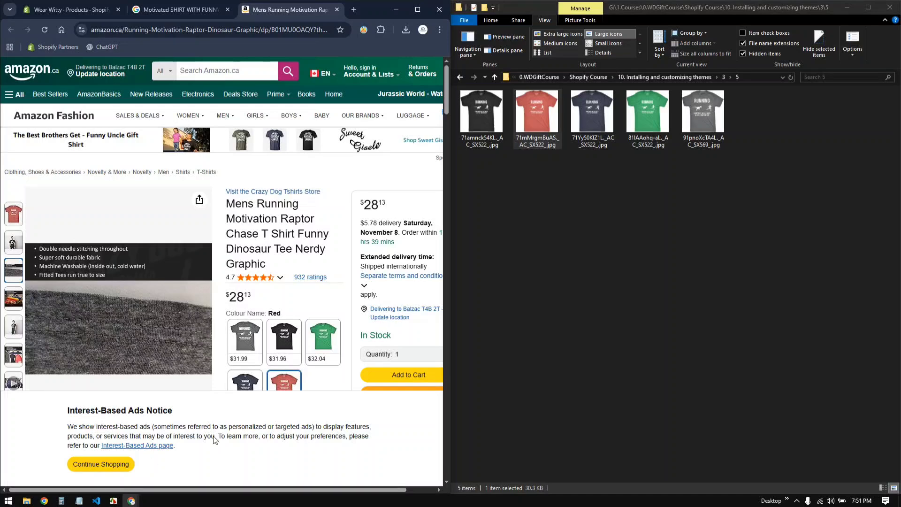
mouse_move(13, 333)
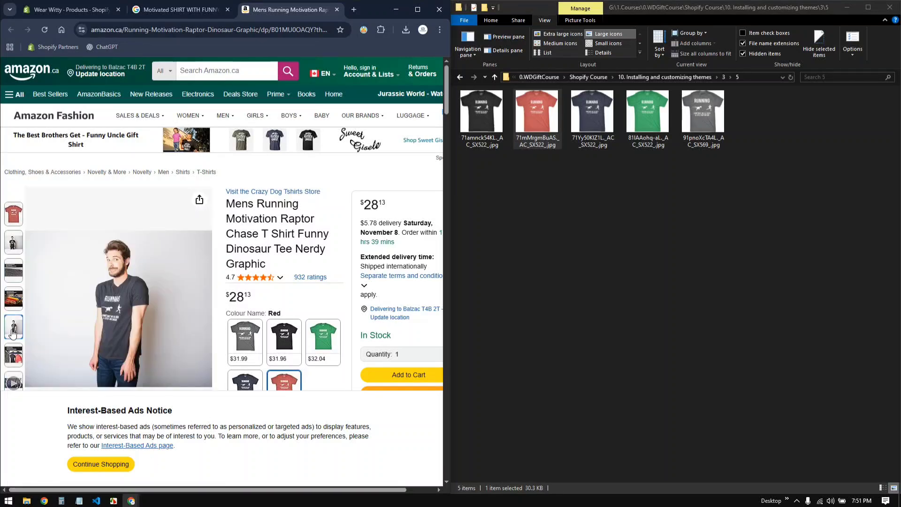
left_click_drag(130, 332, 616, 295)
mouse_move(12, 242)
left_click_drag(111, 311, 110, 311)
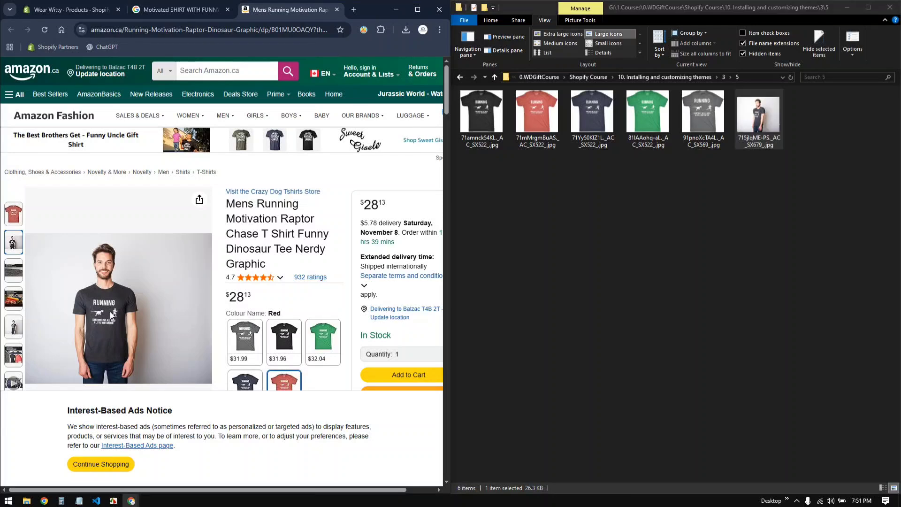
left_click_drag(167, 312, 722, 274)
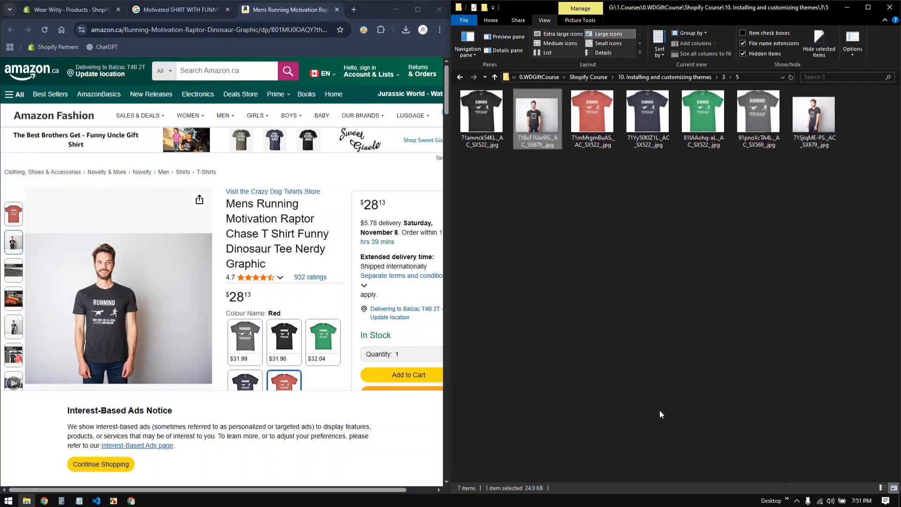
left_click(726, 224)
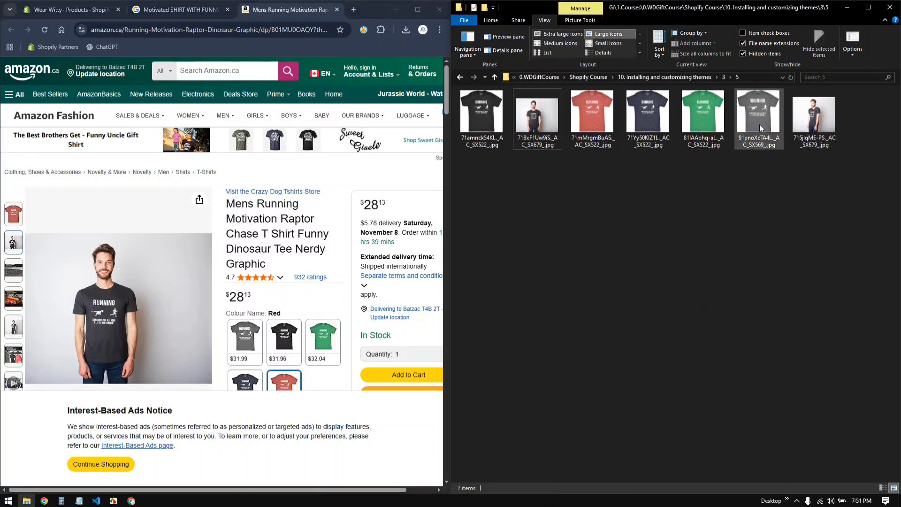
left_click(596, 126)
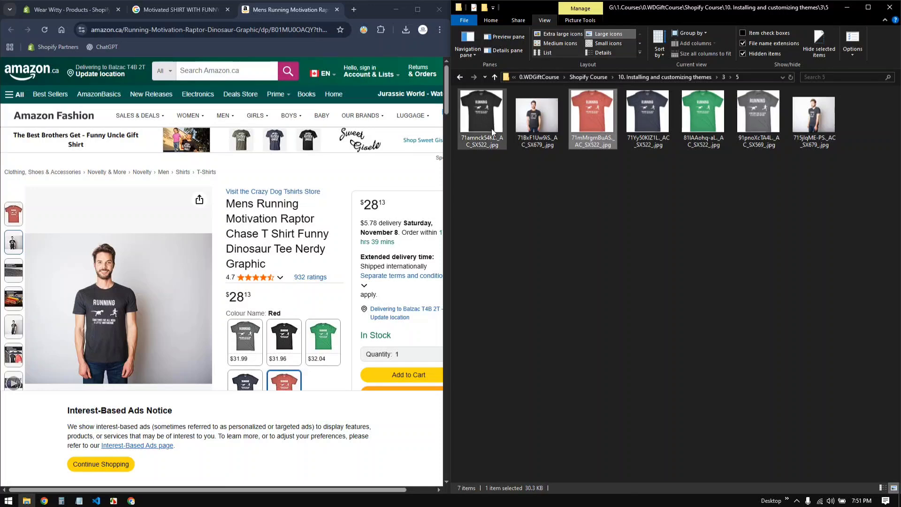
left_click(503, 159)
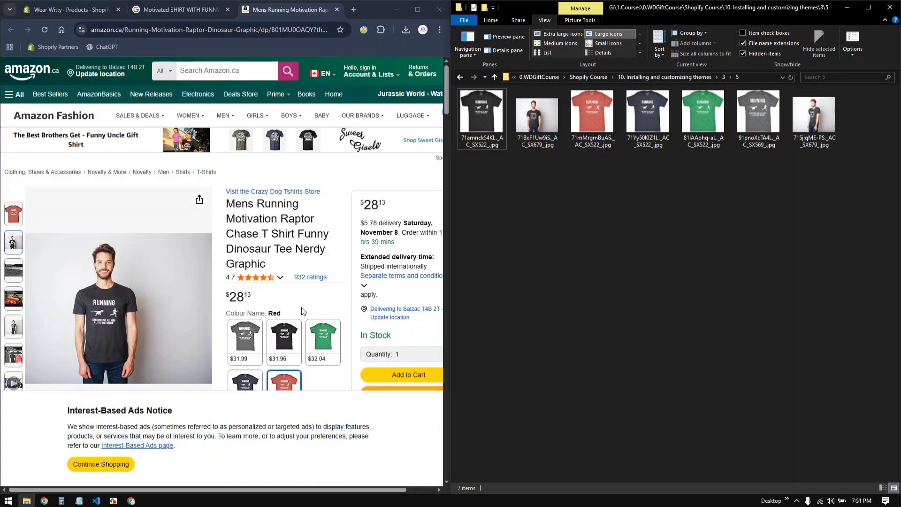
Step: Return to the Shopify products list and start a new product titled "Running Tshirt" from the clipboard history
left_click(143, 6)
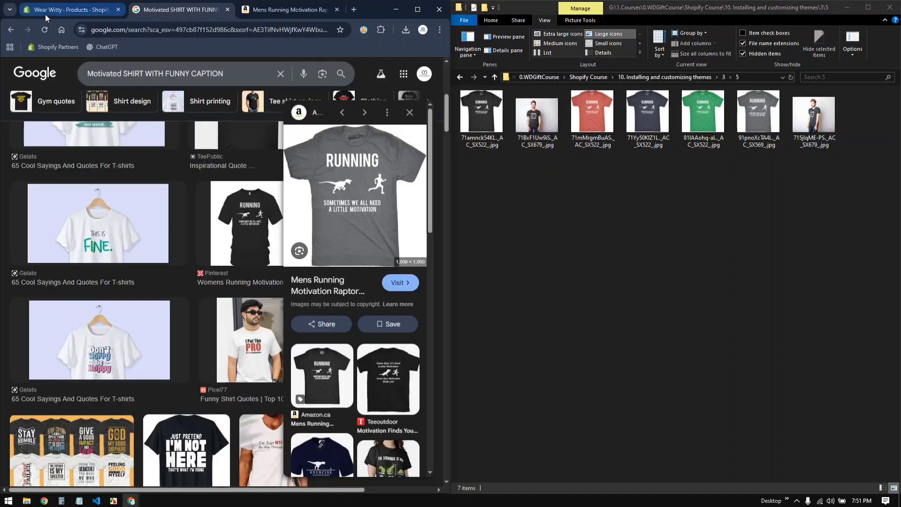
left_click(56, 11)
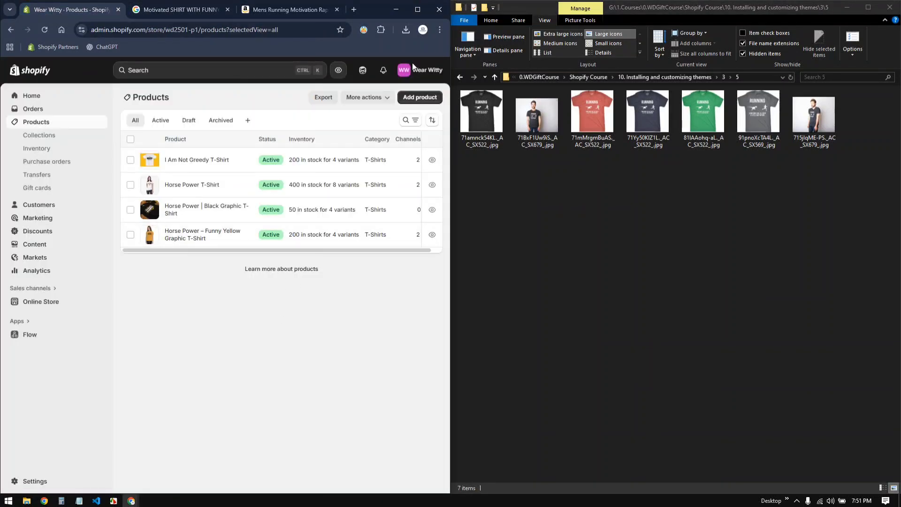
left_click(420, 97)
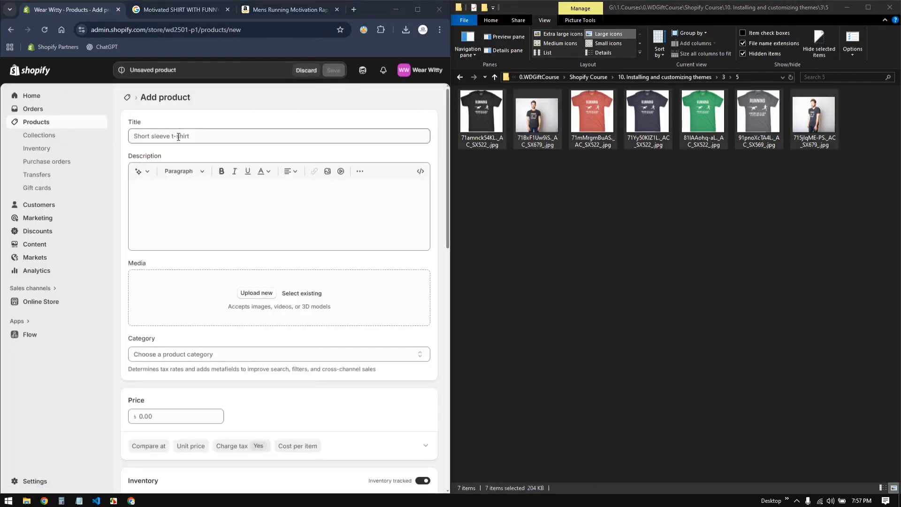
left_click(178, 137)
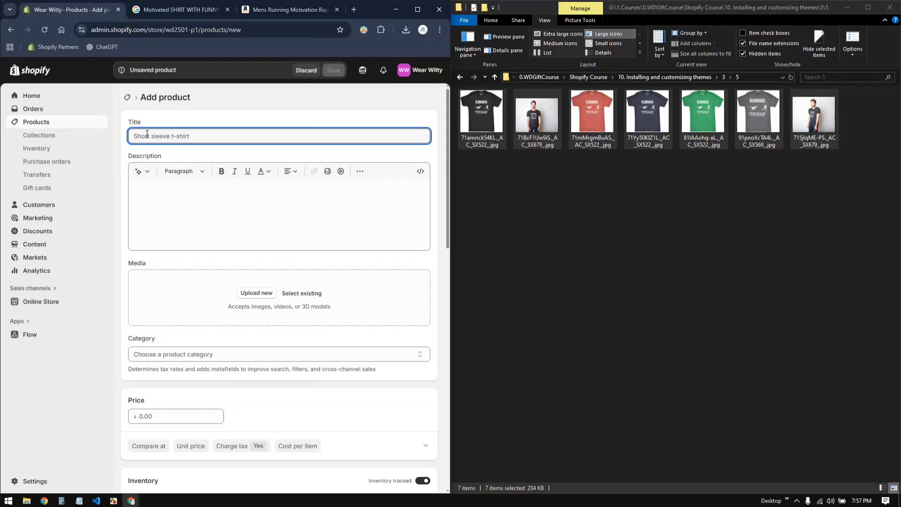
key("super+v")
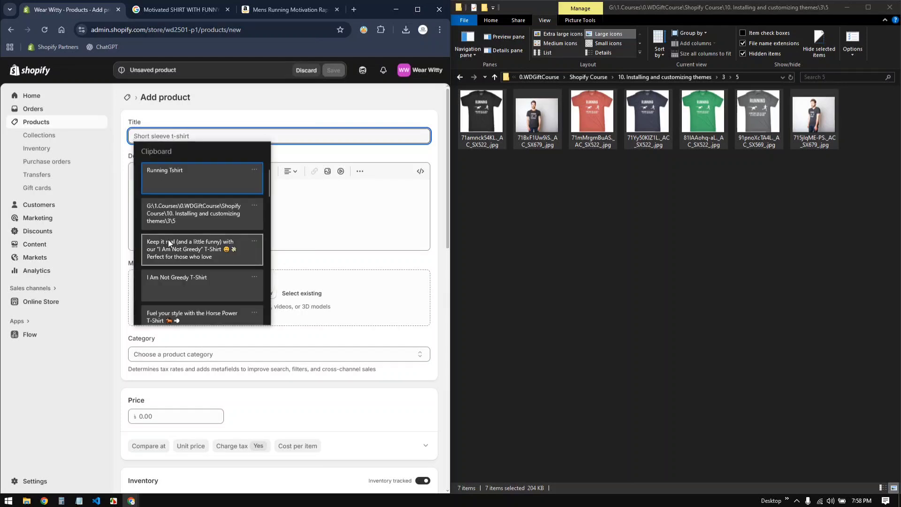
left_click(187, 180)
Step: Fill the Running Tshirt description with the copied "I Am Not Greedy" description from the clipboard history
left_click(182, 199)
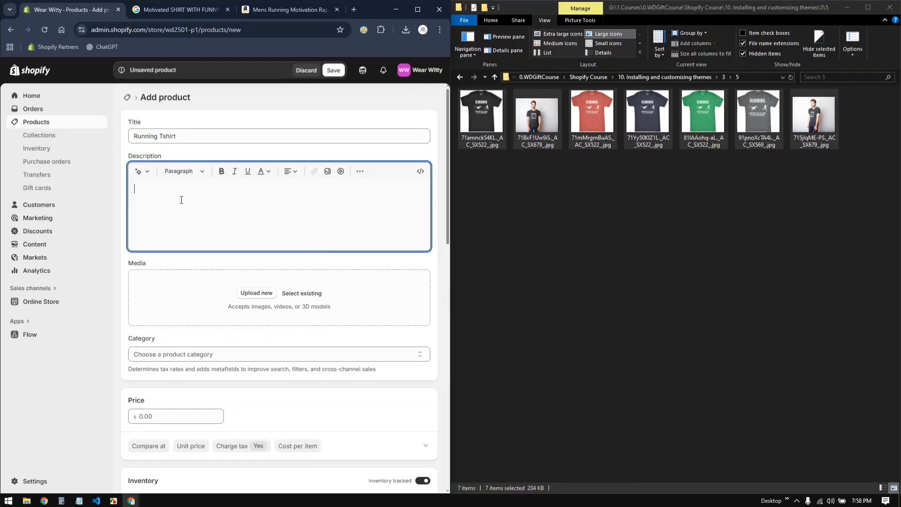
key("super+v")
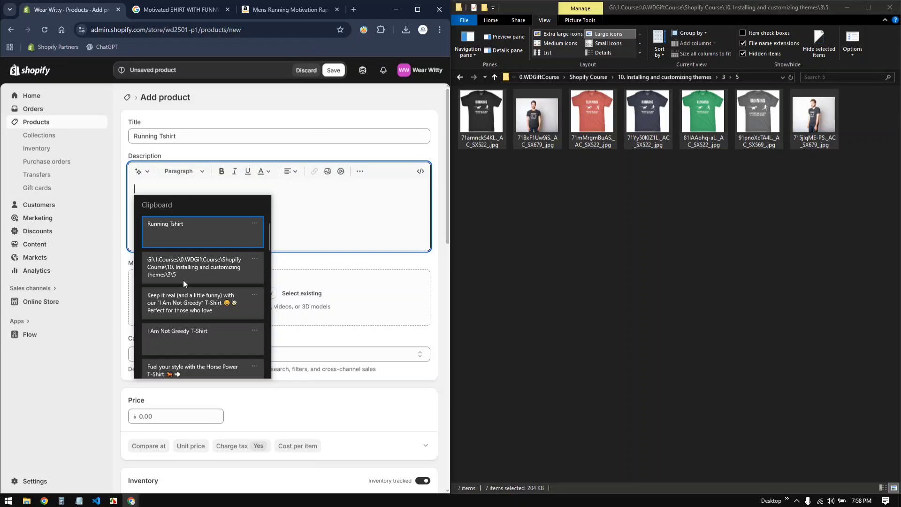
left_click(176, 314)
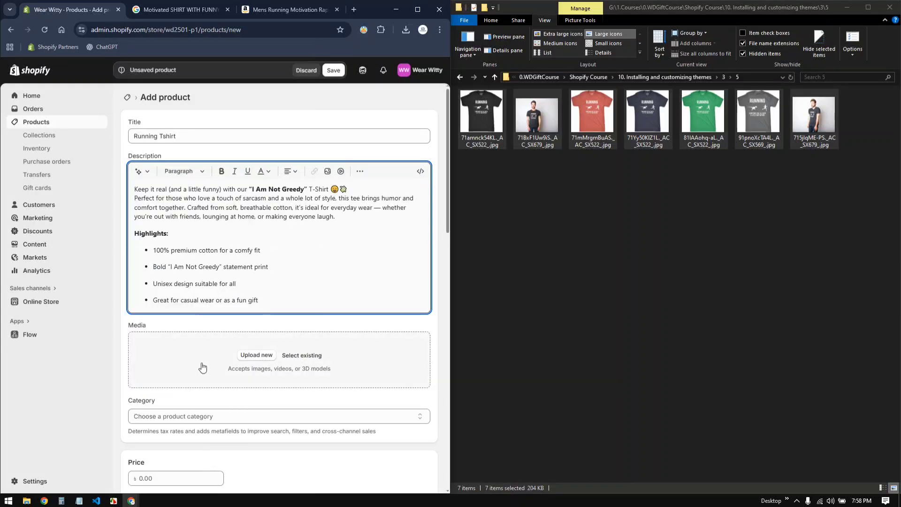
Step: Upload the seven running T-shirt images from folder 5 as product media and set the product weight to 0.1 kg
left_click_drag(787, 187, 324, 372)
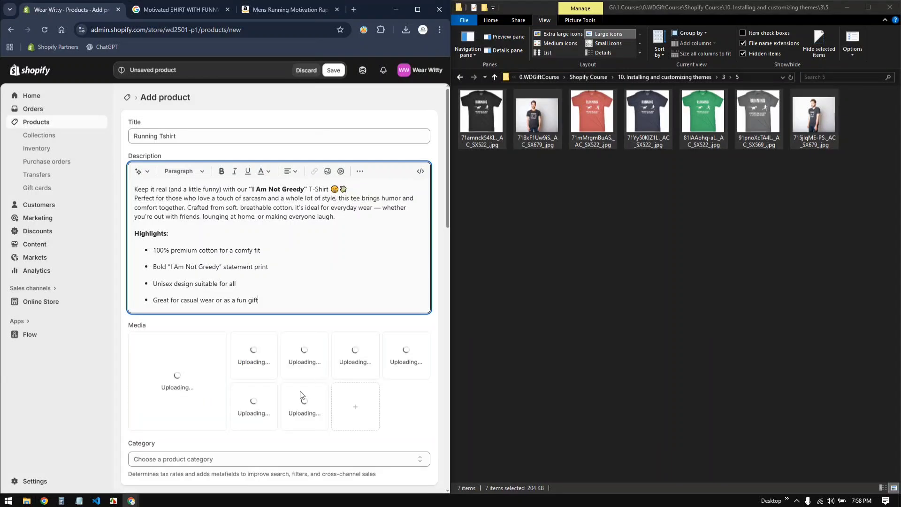
scroll(299, 391, "down", 5)
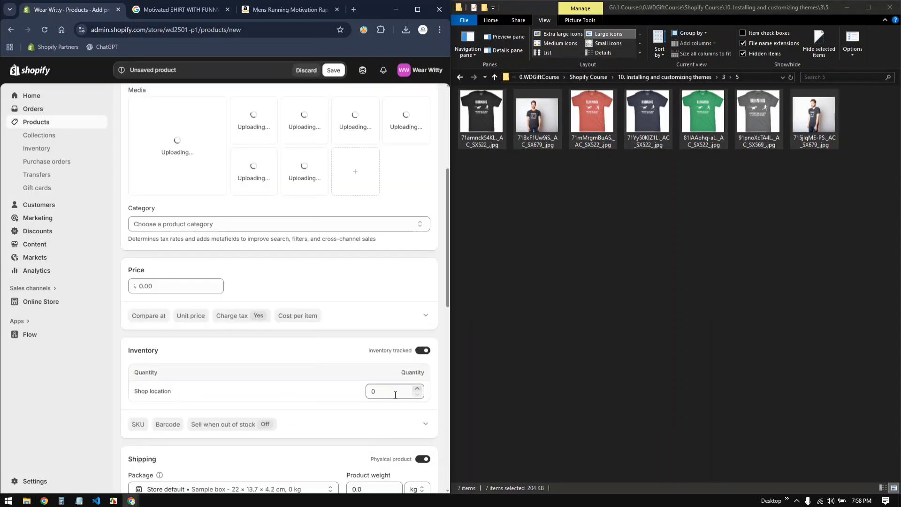
left_click(373, 392)
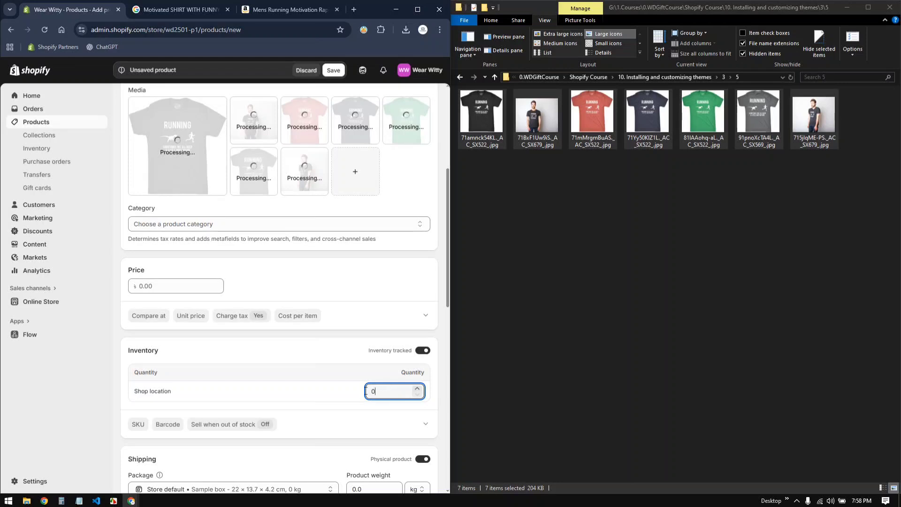
left_click_drag(366, 390, 364, 394)
scroll(266, 398, "down", 5)
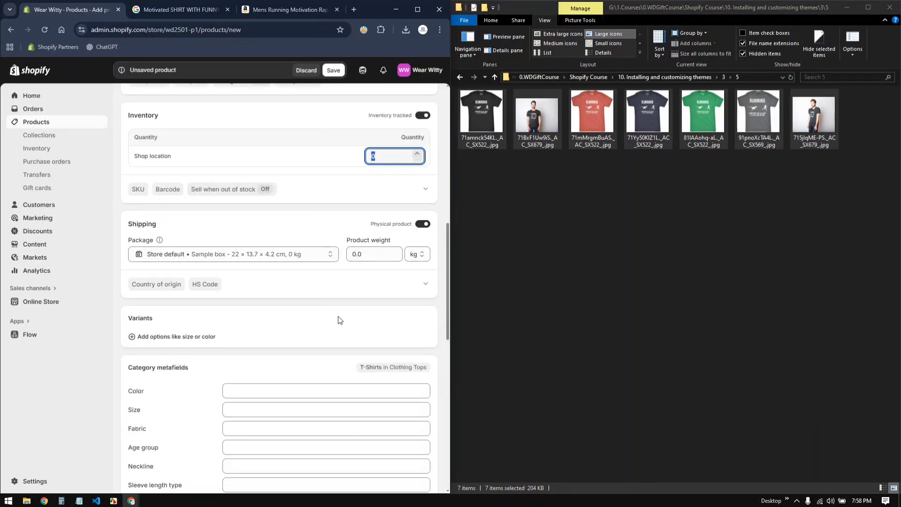
scroll(356, 241, "up", 3)
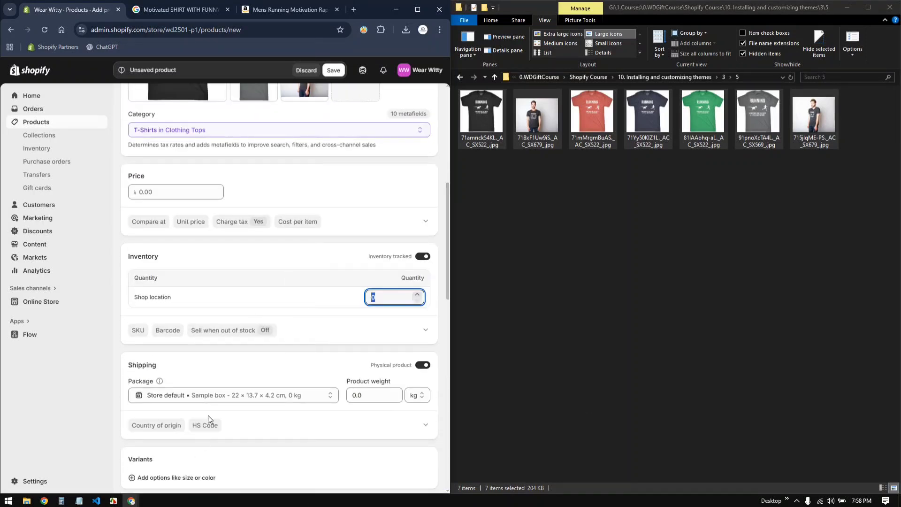
scroll(207, 415, "down", 3)
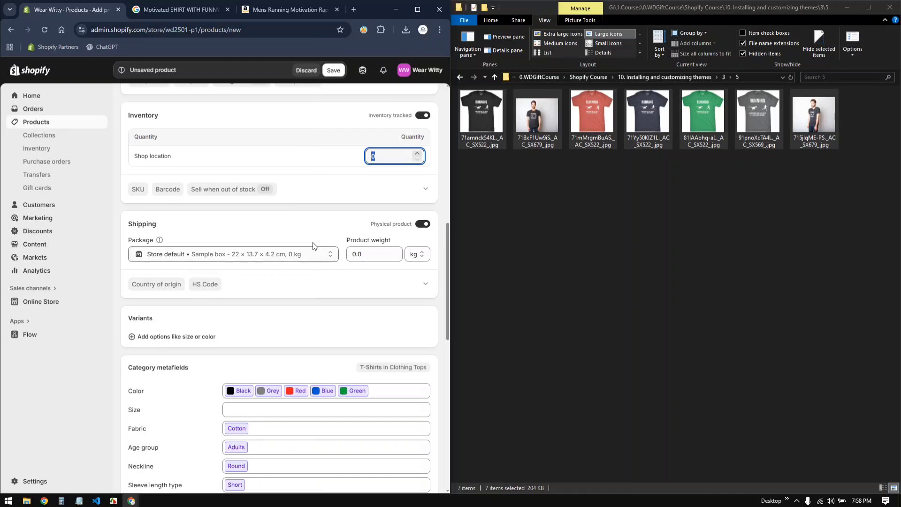
left_click(367, 257)
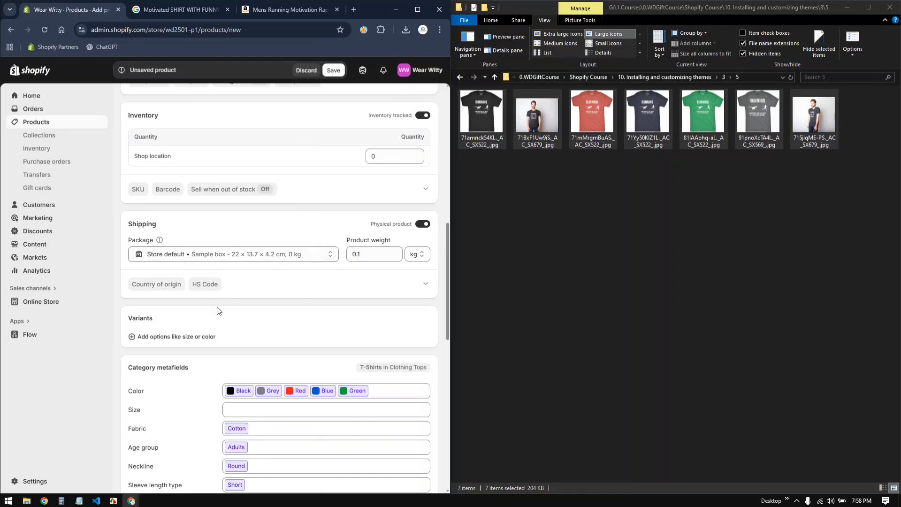
Step: Add a Color variant option with Black, Grey, Red, Blue and Green to the Running Tshirt
left_click(164, 337)
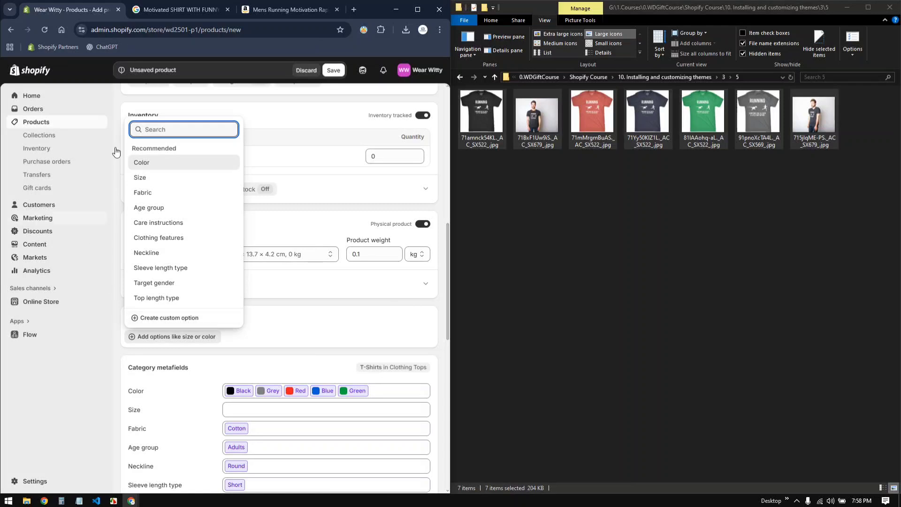
left_click(155, 165)
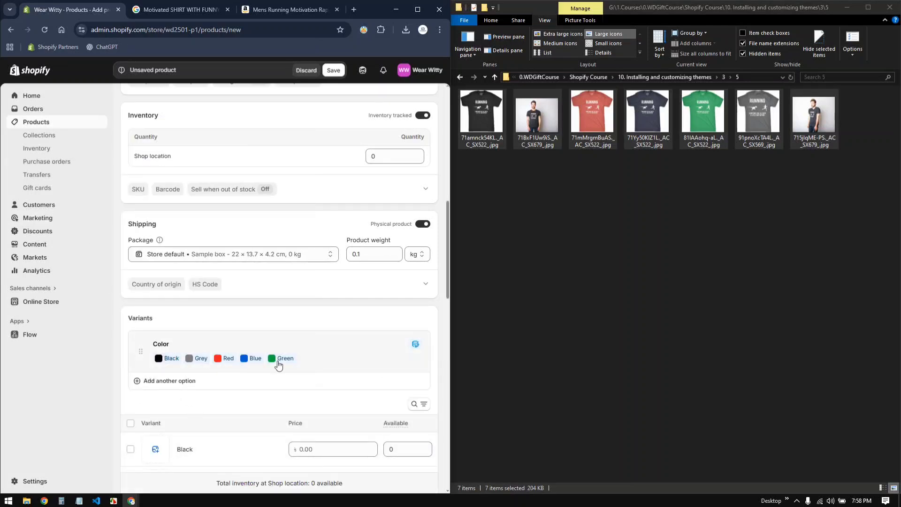
scroll(256, 380, "down", 3)
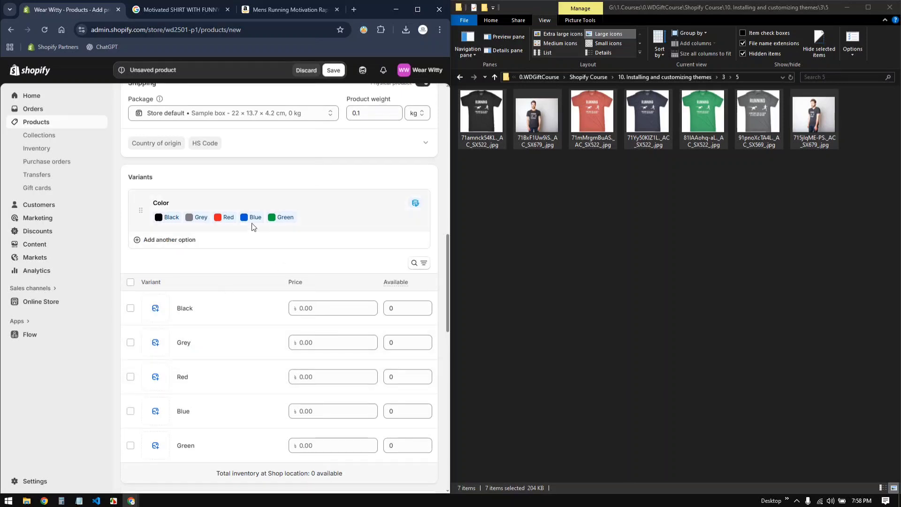
Step: Add a Size variant option with the values SM, M, XL and XXL
left_click(154, 239)
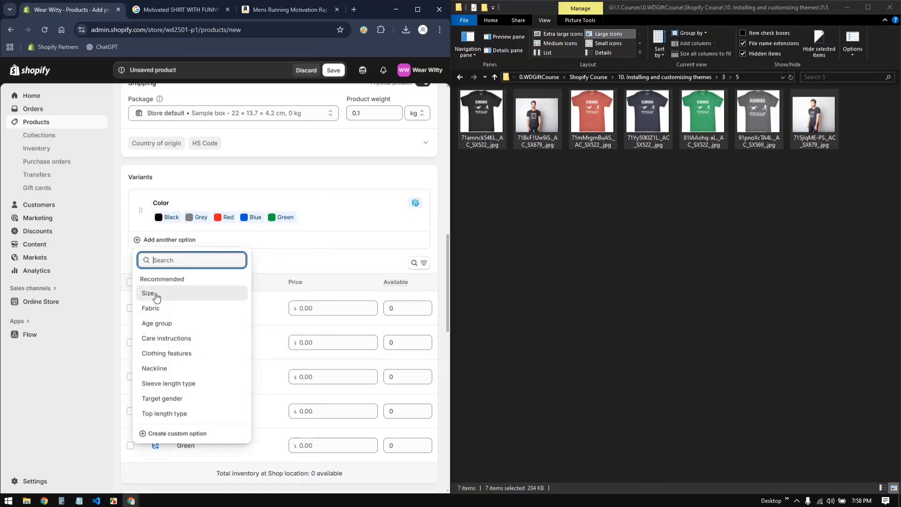
left_click(253, 302)
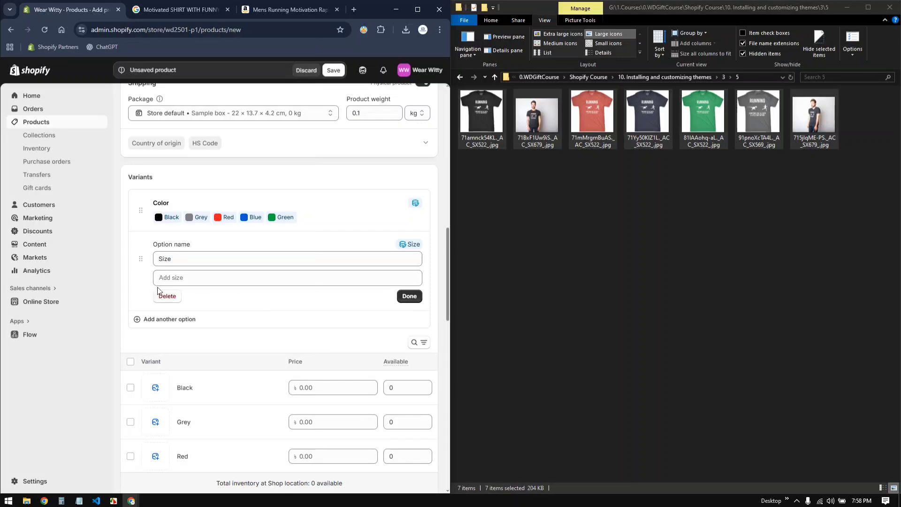
left_click(196, 277)
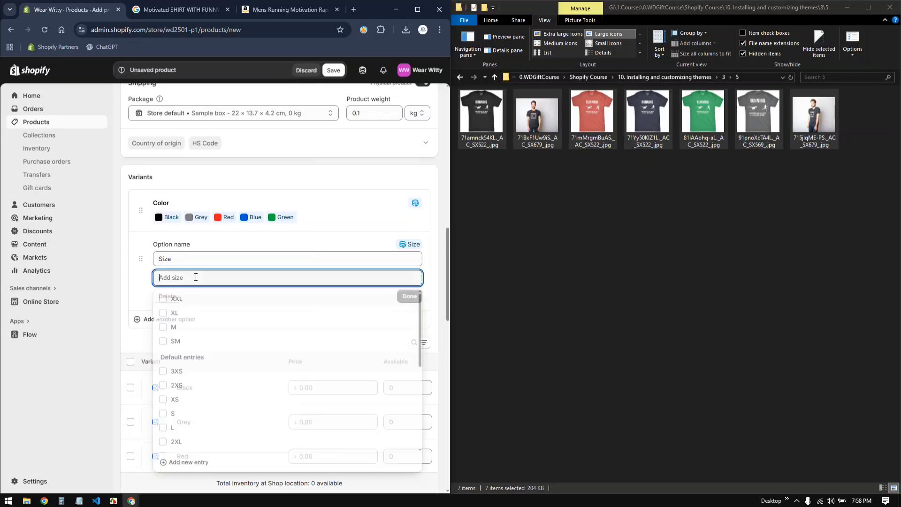
left_click(165, 340)
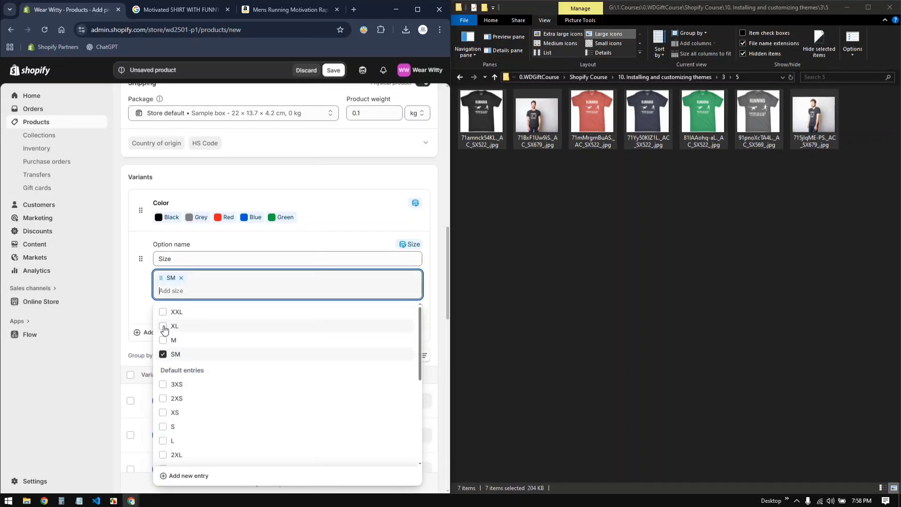
left_click(164, 328)
left_click(165, 343)
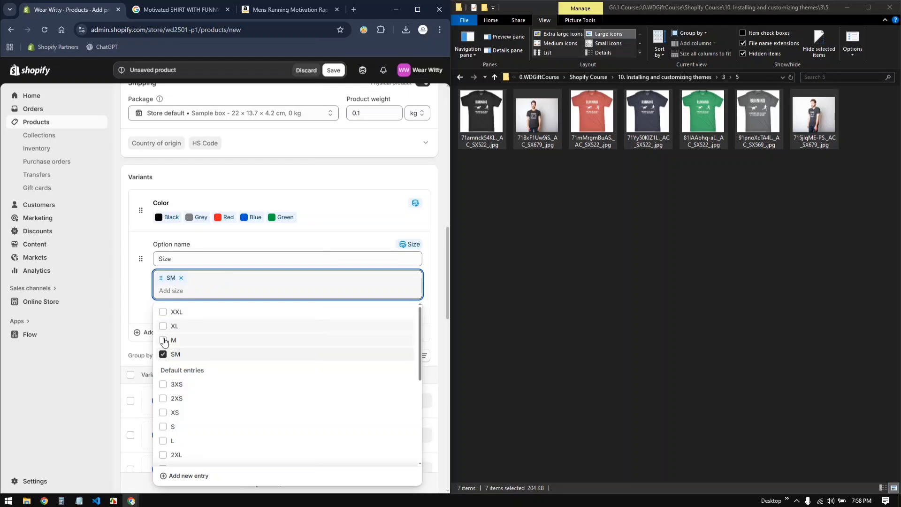
left_click(162, 311)
left_click(136, 311)
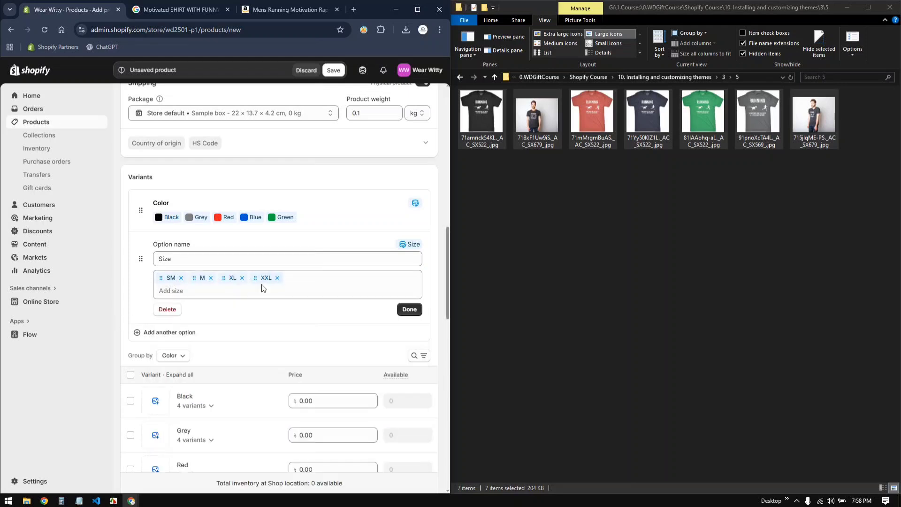
left_click(415, 308)
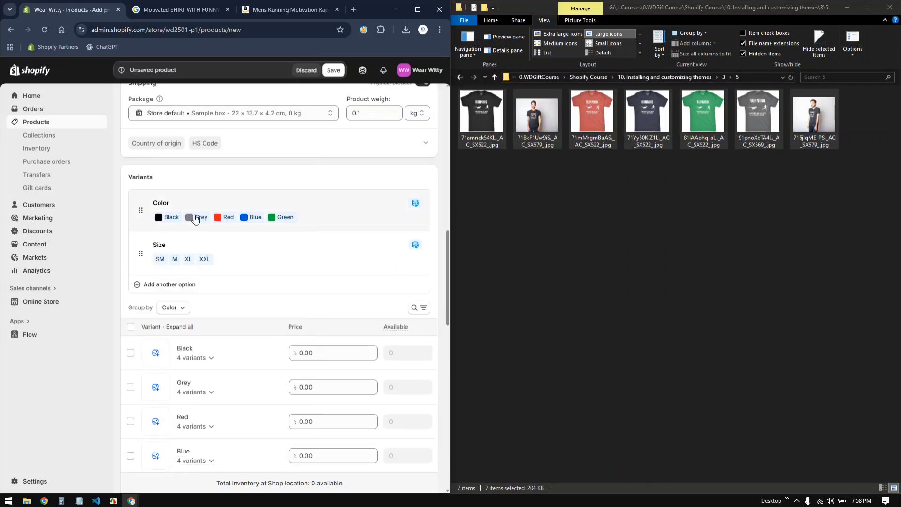
Step: Assign the black T-shirt image to the Black variant group
scroll(211, 378, "down", 2)
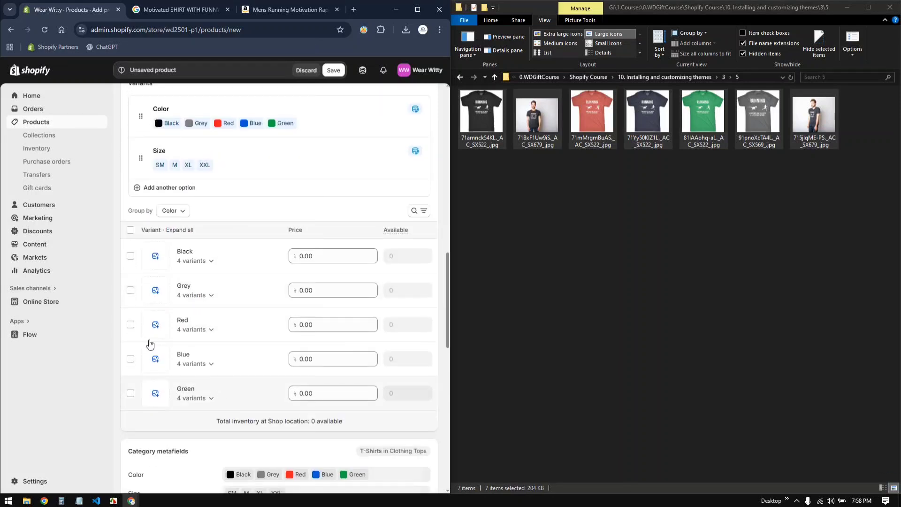
scroll(196, 240, "up", 2)
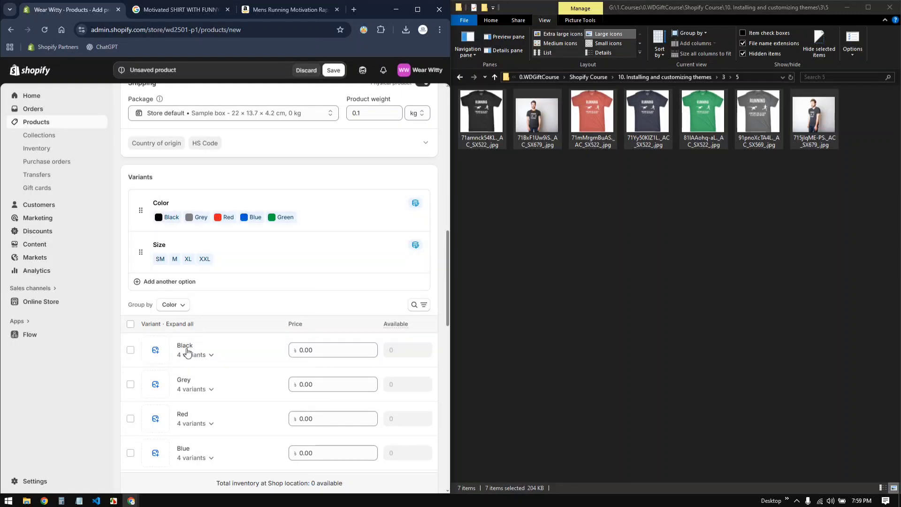
left_click(155, 350)
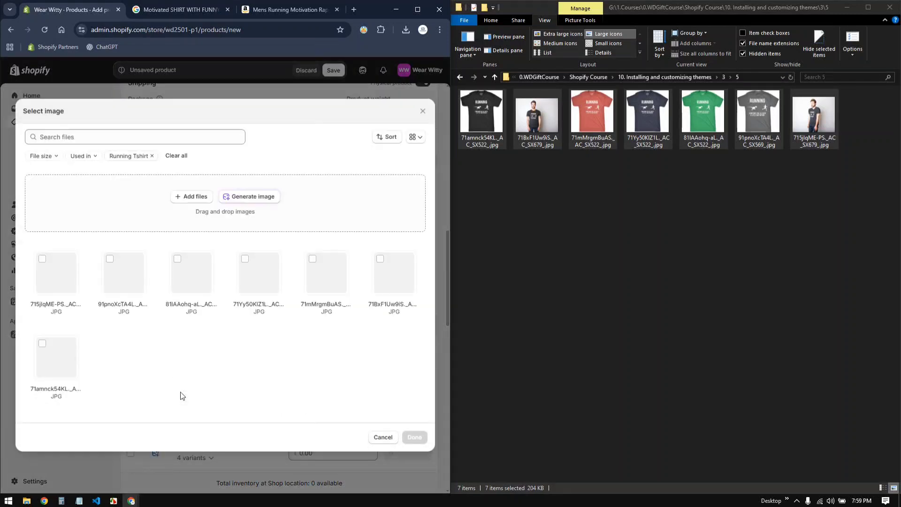
left_click(55, 378)
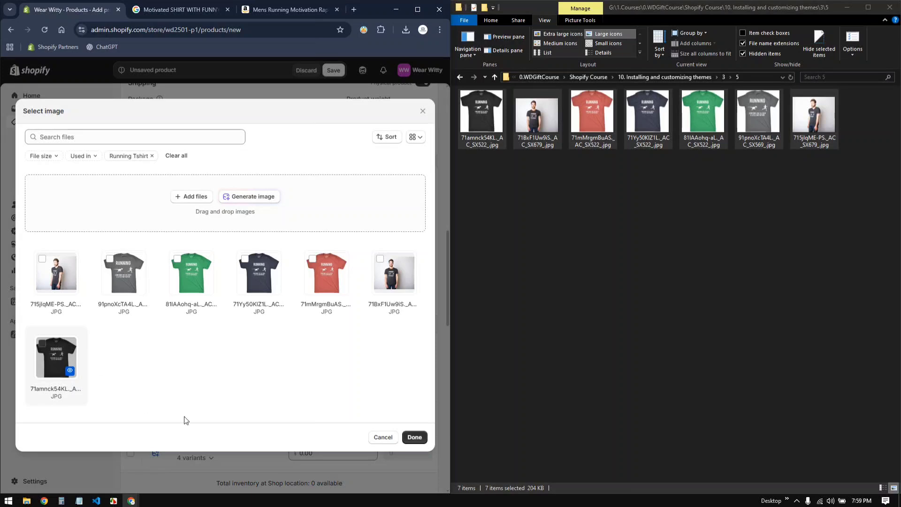
left_click(413, 438)
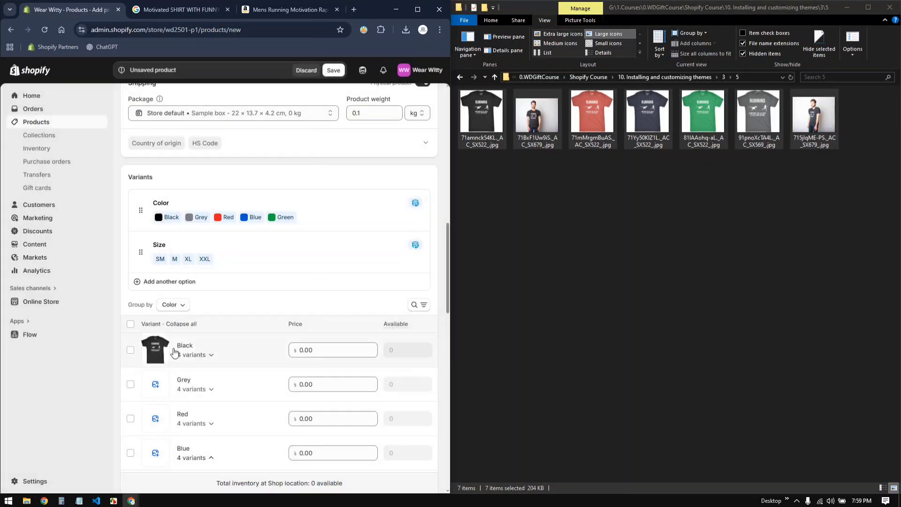
Step: Assign the grey T-shirt image to the Grey variants and the red T-shirt image to the Red variants
left_click(156, 383)
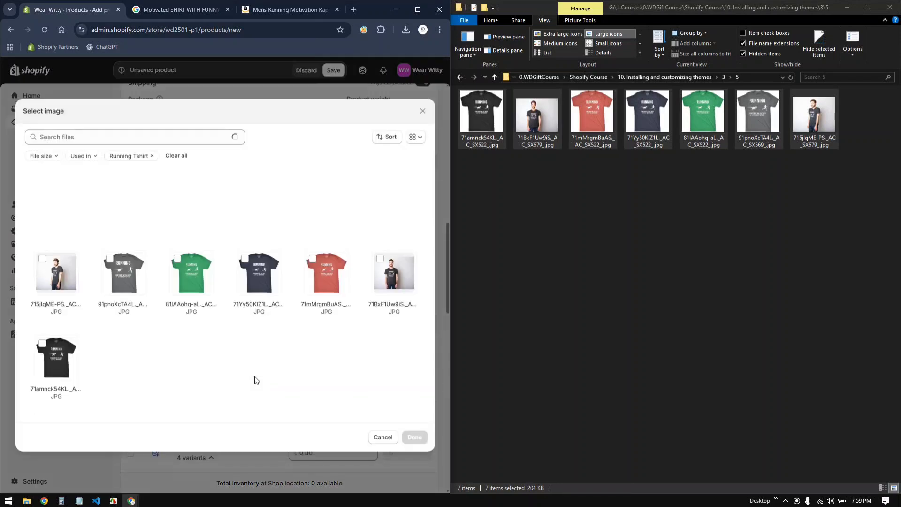
left_click(134, 288)
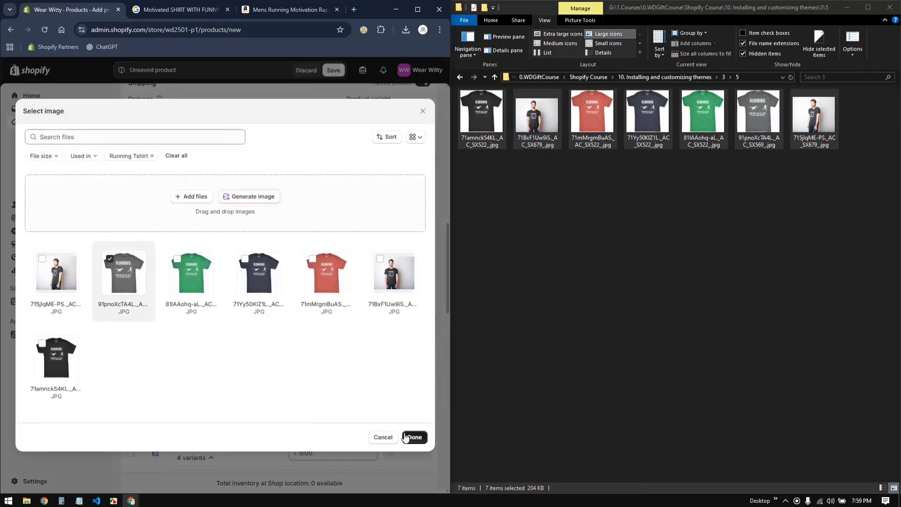
left_click(408, 437)
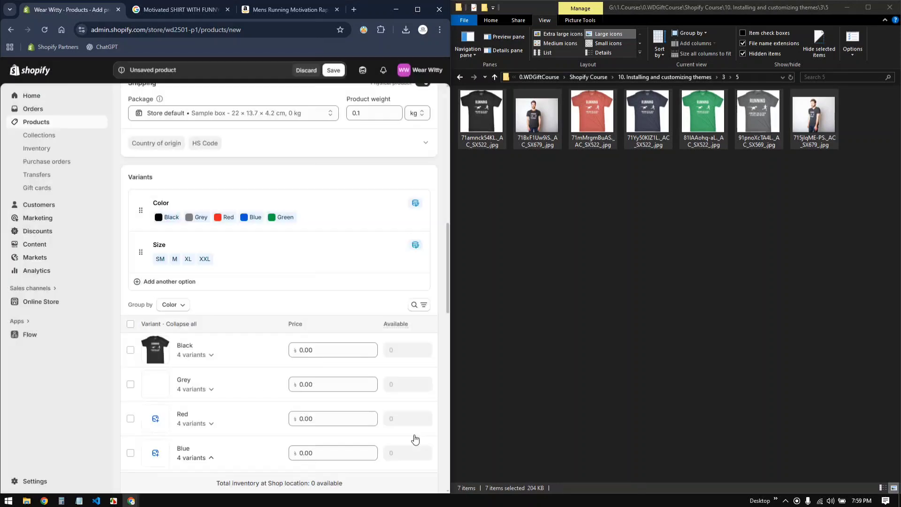
left_click(163, 424)
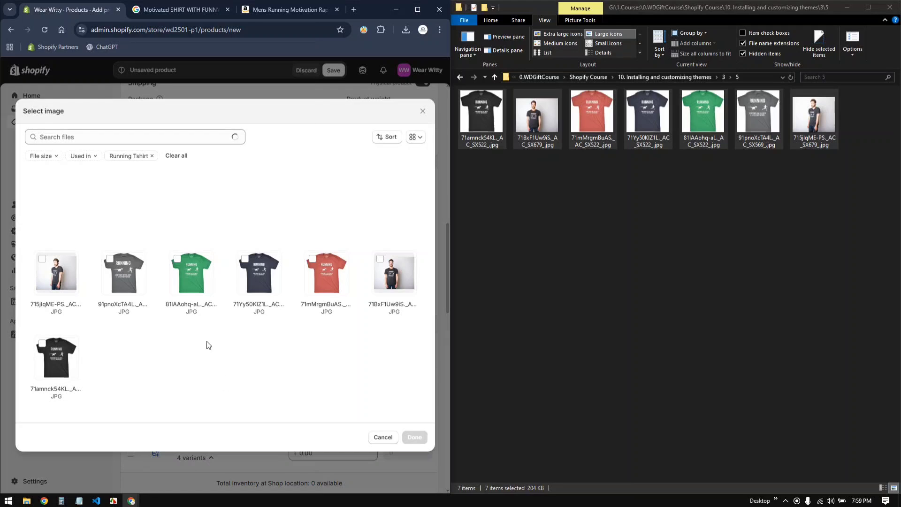
left_click(330, 284)
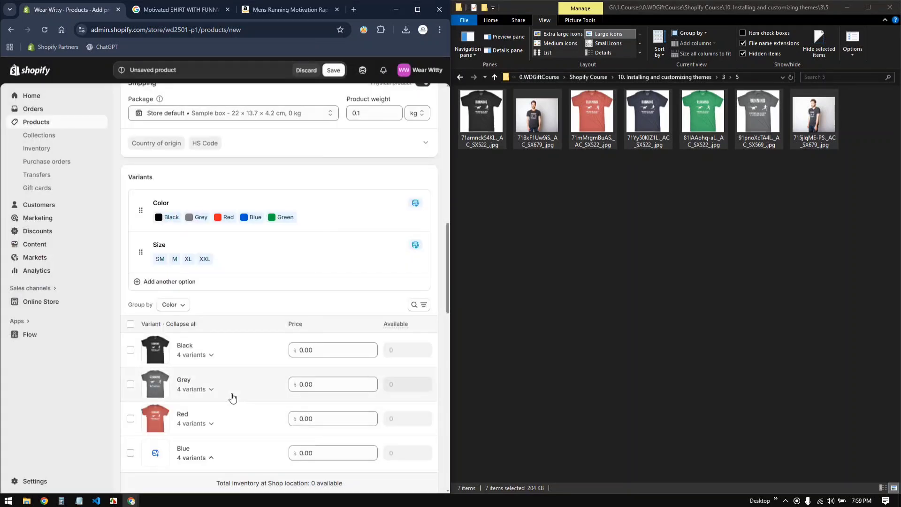
Step: Replace Blue with the default Navy entry in the Color variant option
scroll(232, 398, "down", 1)
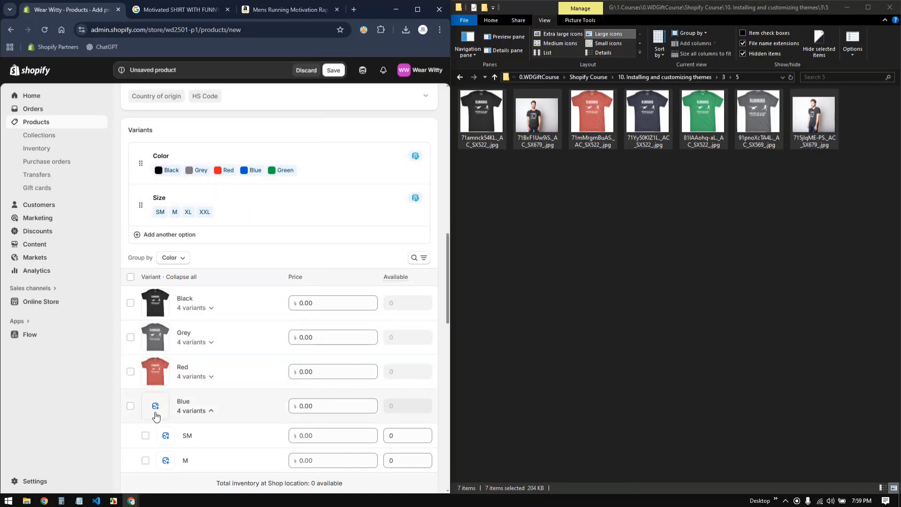
scroll(286, 249, "up", 8)
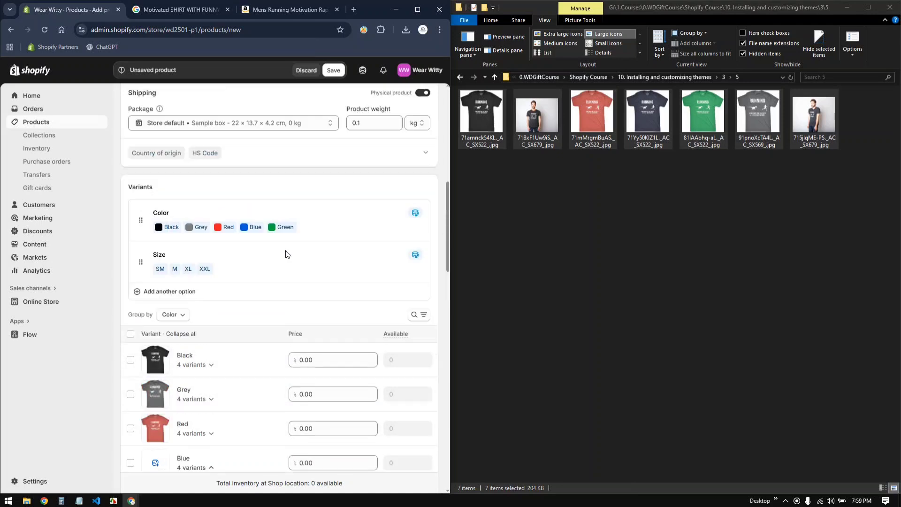
scroll(287, 254, "up", 4)
scroll(291, 354, "down", 10)
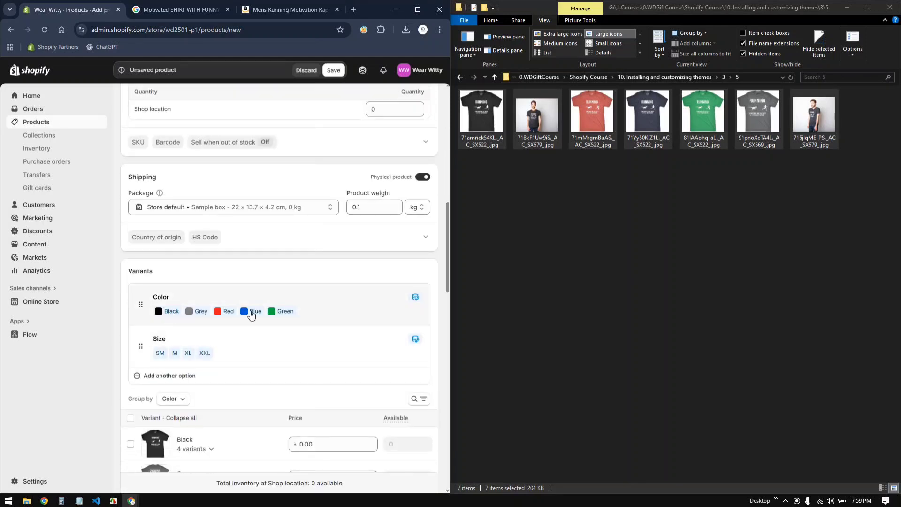
left_click(334, 314)
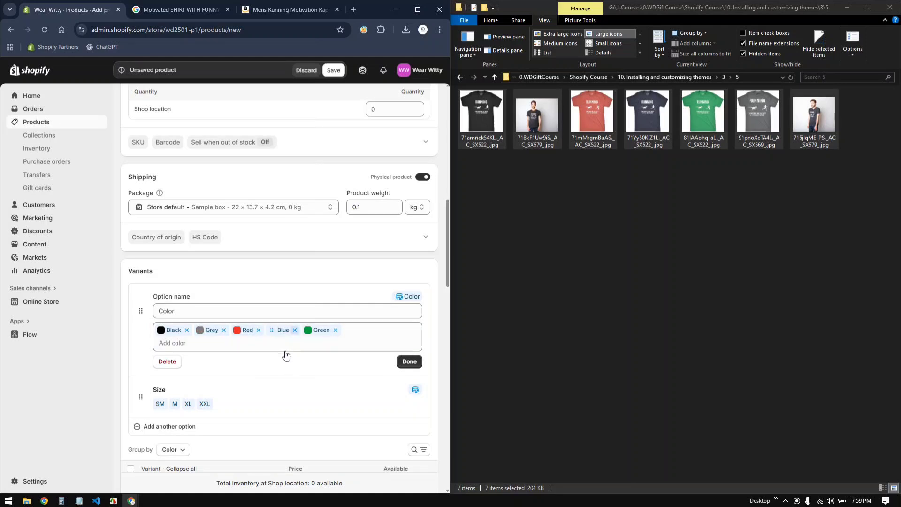
left_click(295, 331)
left_click(263, 347)
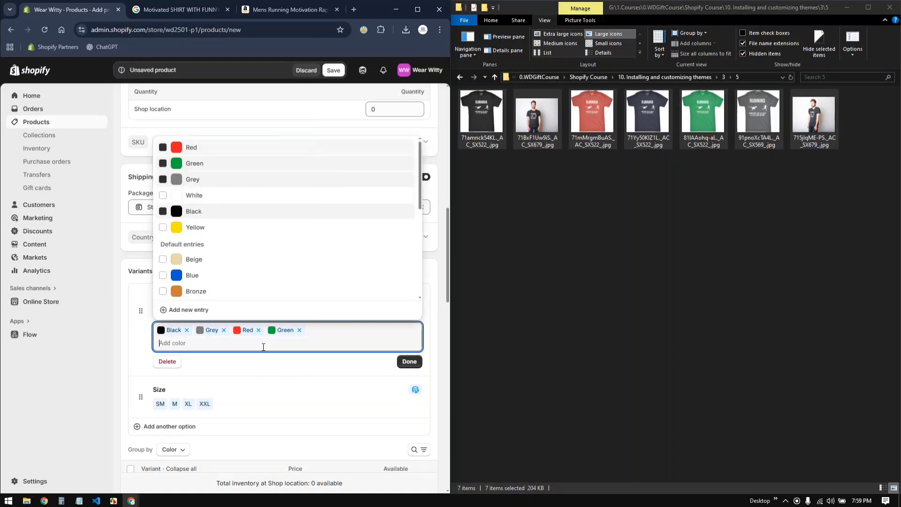
type("navy")
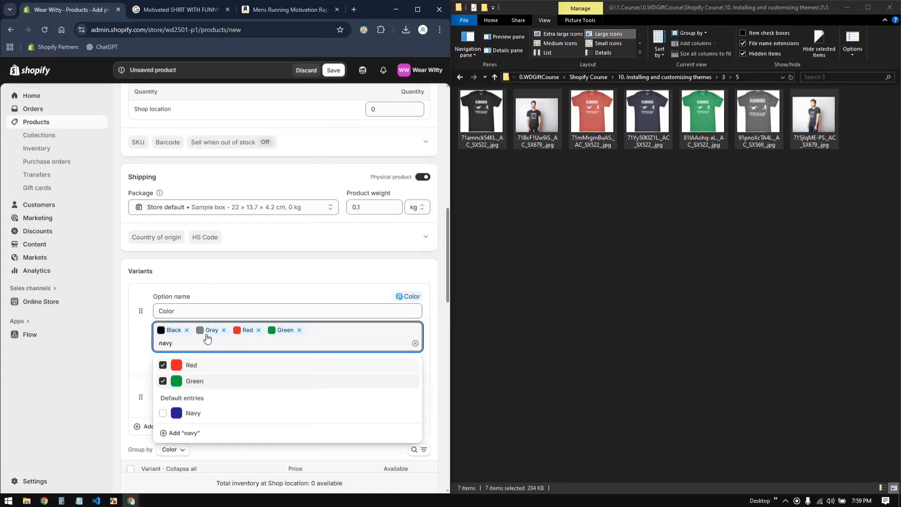
key("Return")
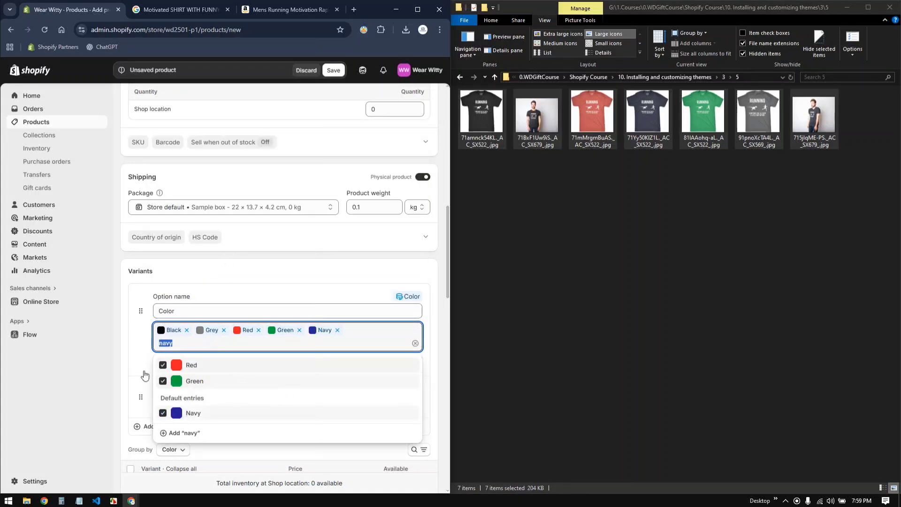
left_click(104, 373)
scroll(279, 370, "down", 3)
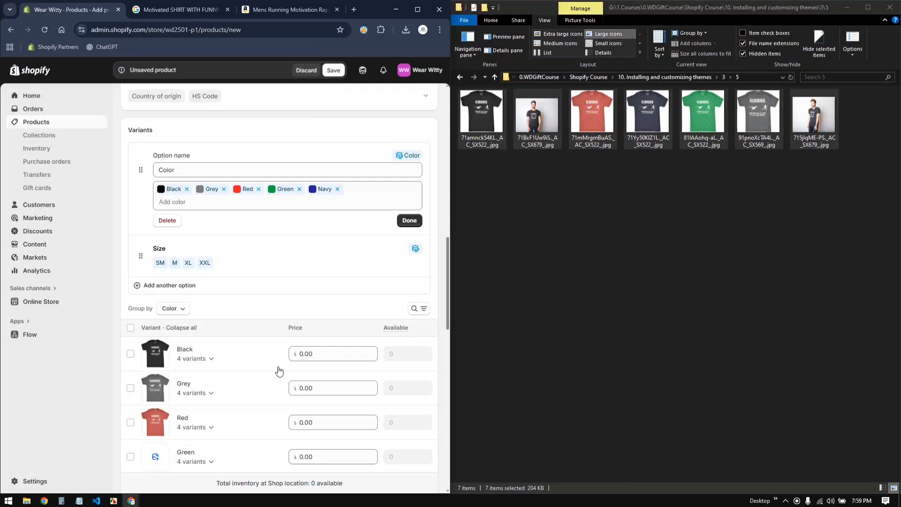
Step: Finish the Color option, then assign the green T-shirt image to the Green variants and the navy T-shirt image to the Navy variants
left_click(409, 220)
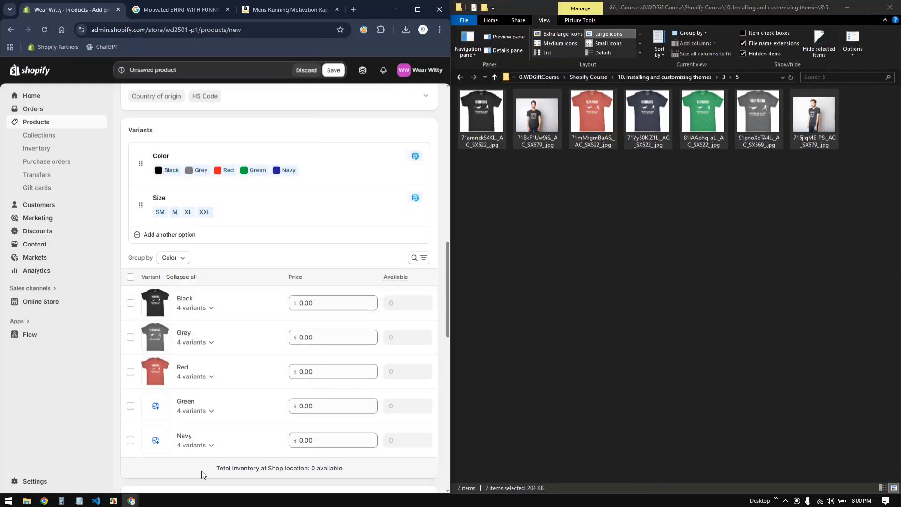
left_click(156, 407)
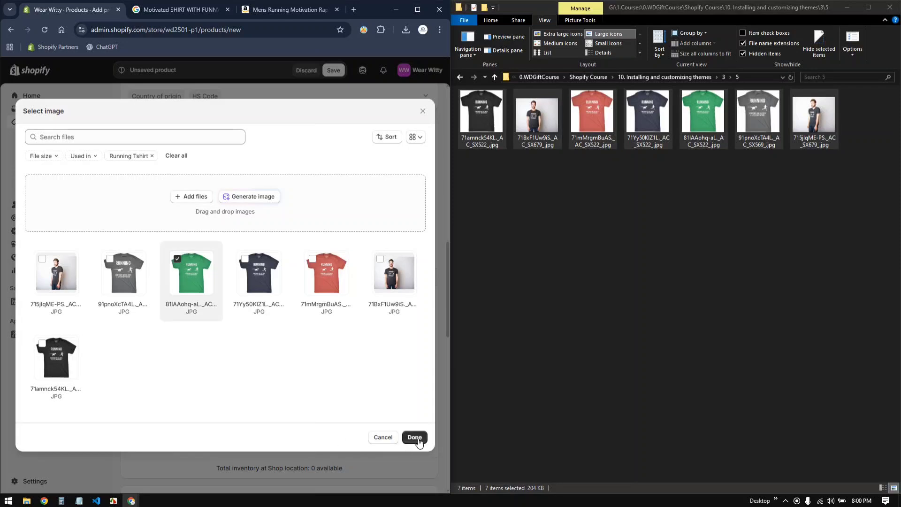
left_click(414, 436)
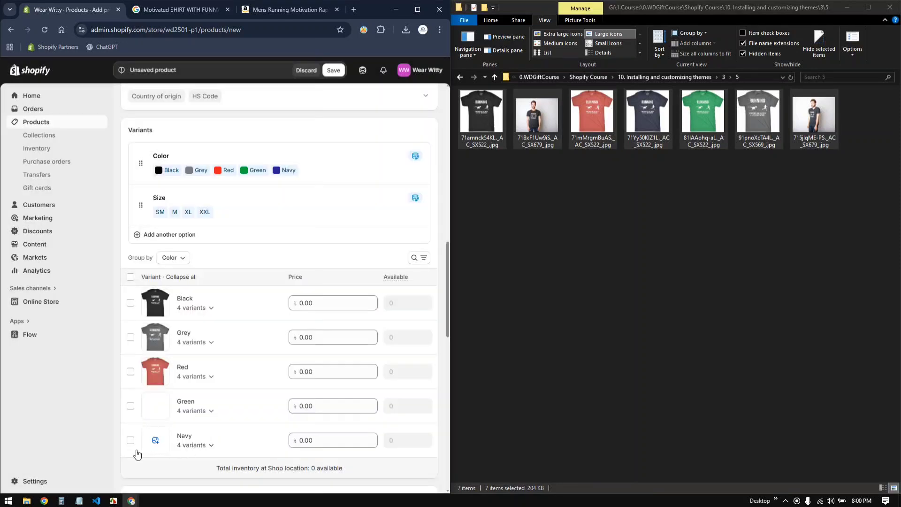
left_click(187, 444)
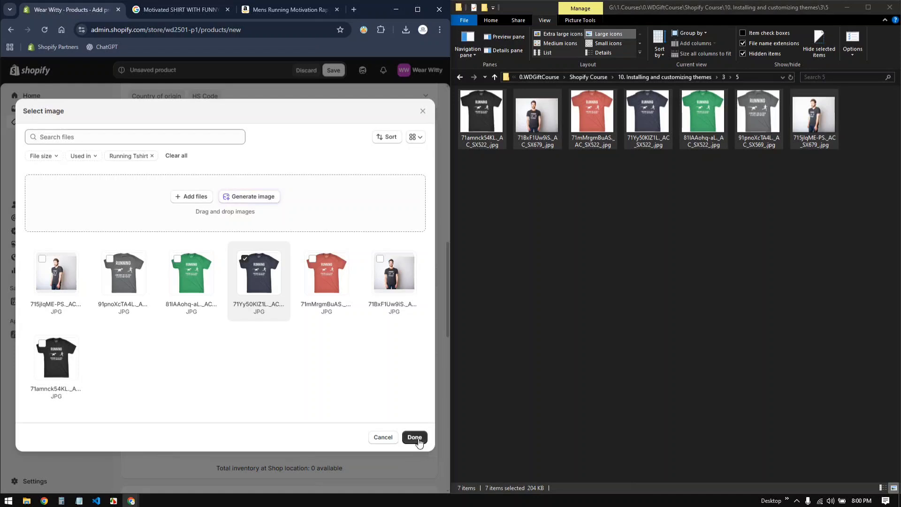
left_click(414, 437)
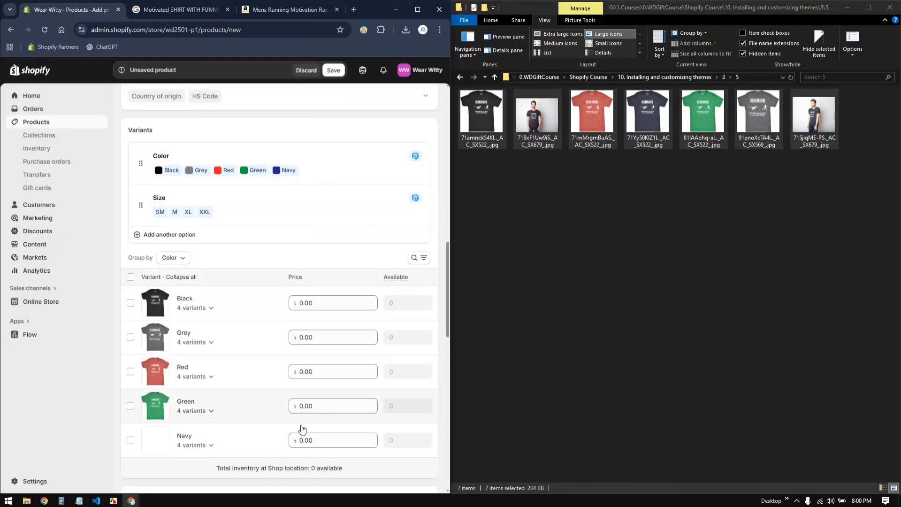
Step: Check the images of the individual size variants inside the Black and Grey groups
left_click(210, 310)
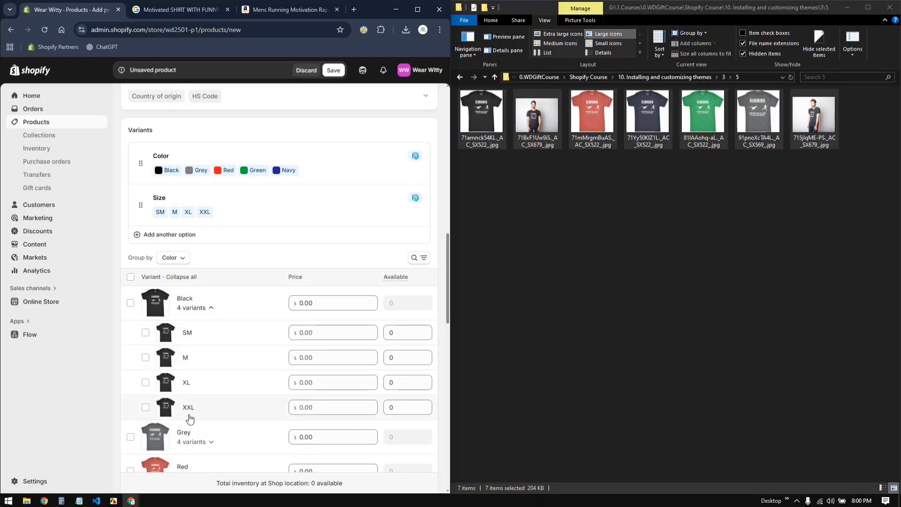
left_click(211, 310)
left_click(210, 342)
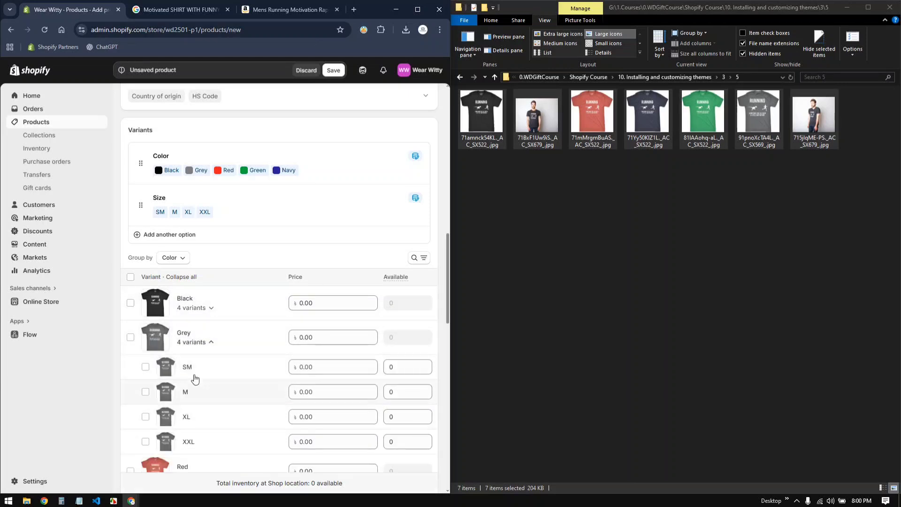
left_click(210, 342)
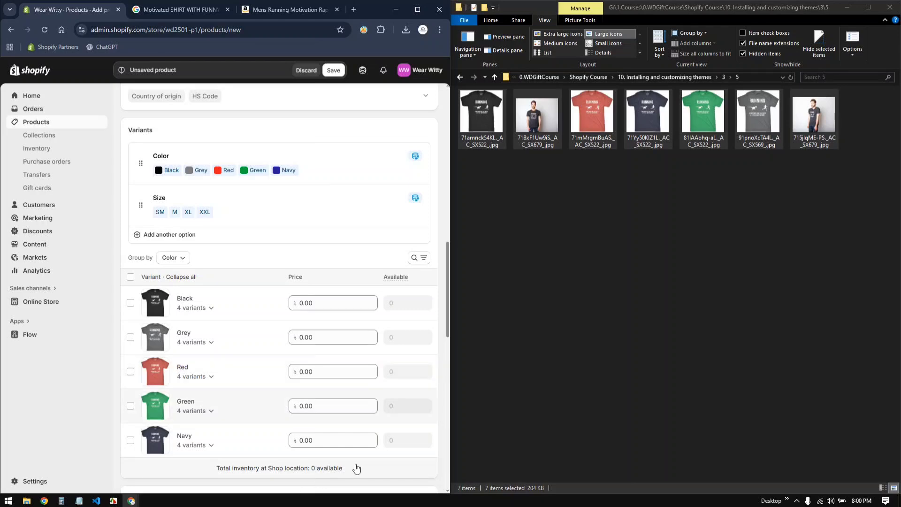
Step: Set the product's base price to 349
left_click(328, 302)
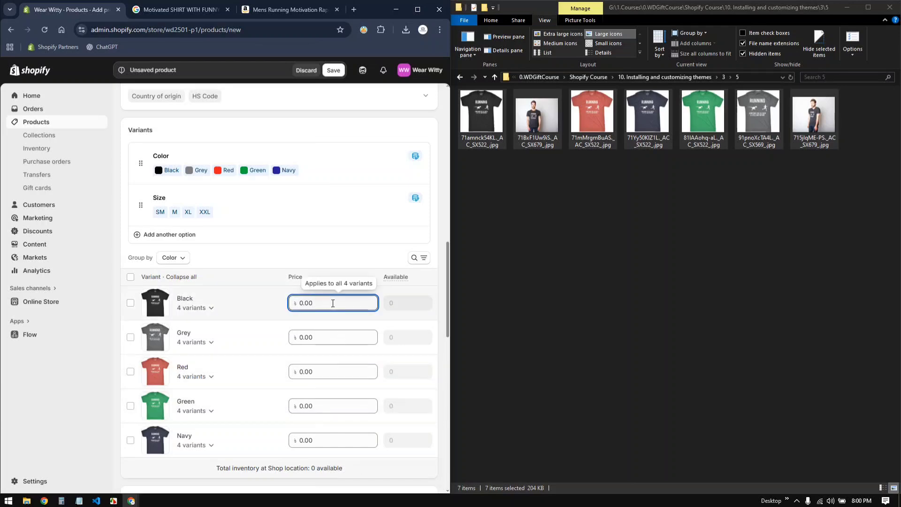
left_click_drag(332, 303, 282, 308)
scroll(261, 281, "up", 6)
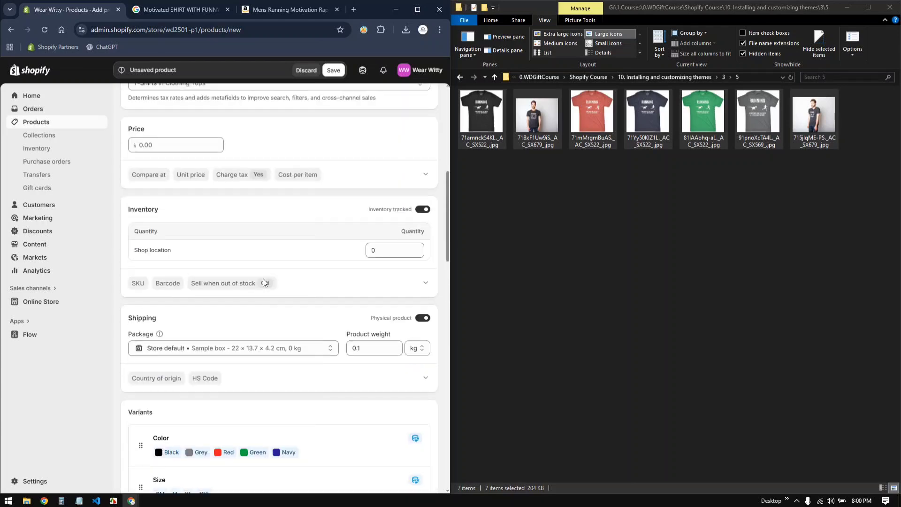
scroll(260, 305, "up", 3)
left_click(174, 285)
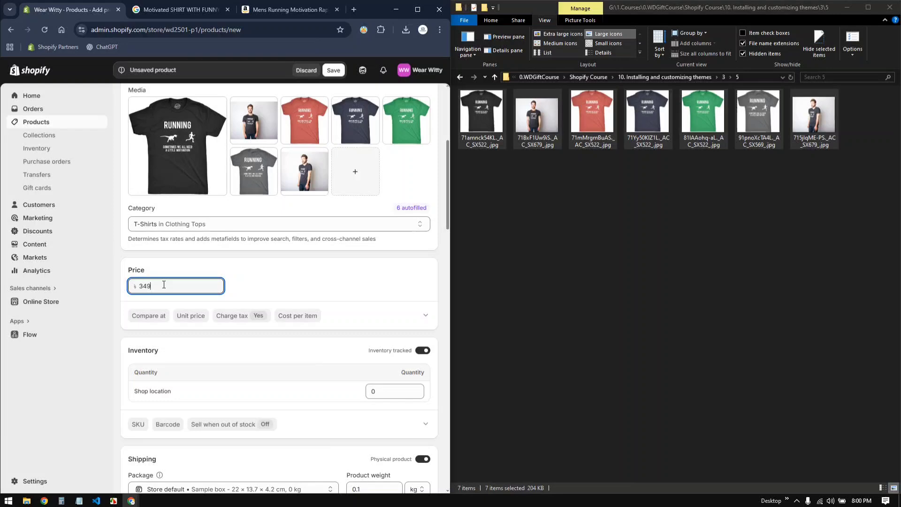
left_click(303, 284)
Step: Review the price and stock fields of the Black size variants and save the new product
scroll(319, 389, "down", 15)
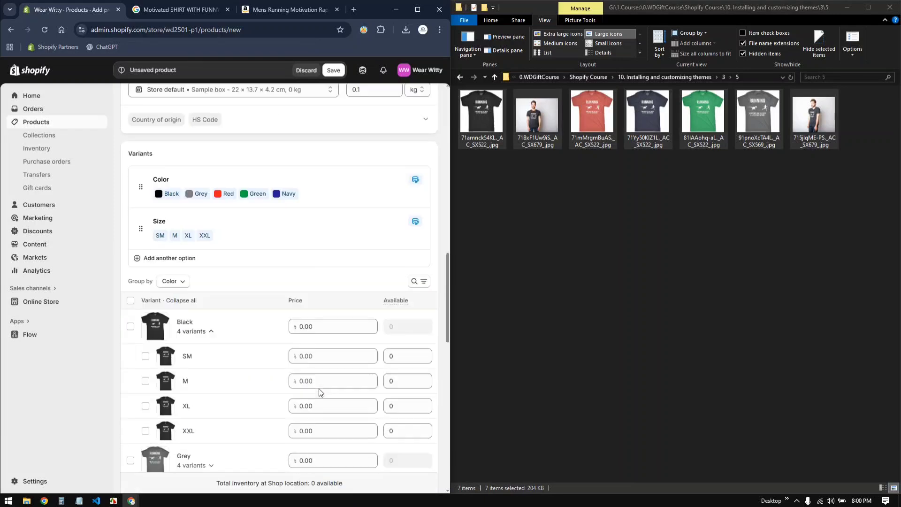
scroll(291, 403, "up", 4)
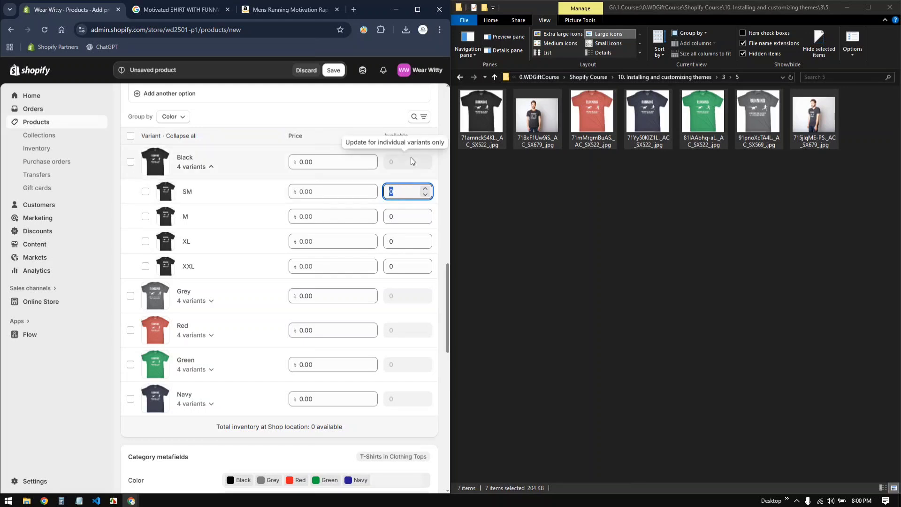
left_click(410, 193)
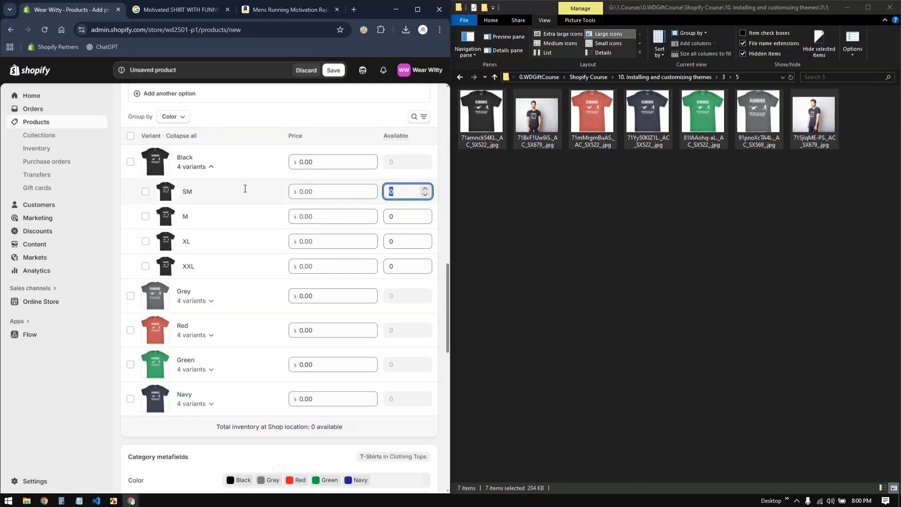
left_click(399, 215)
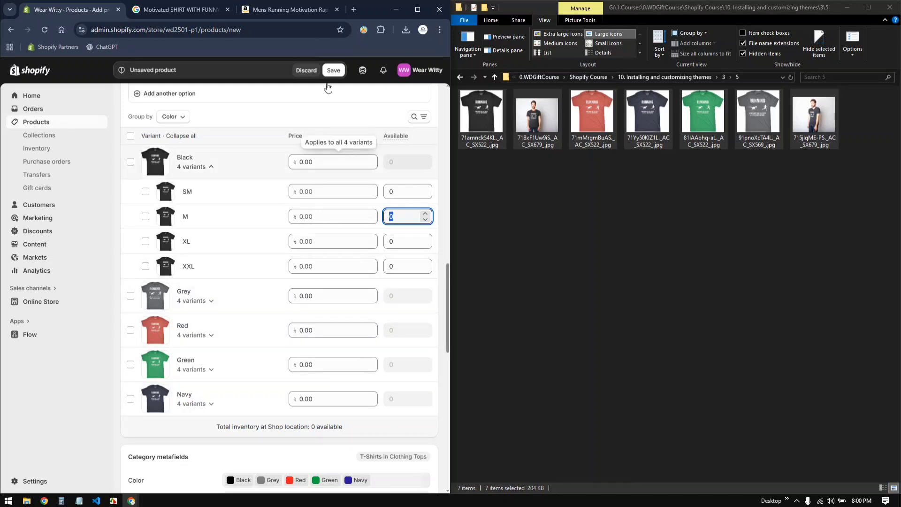
left_click(333, 70)
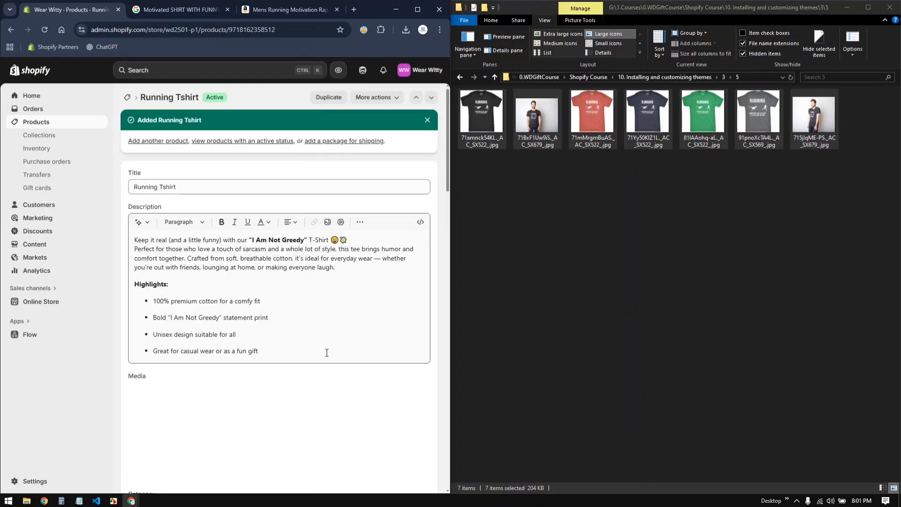
Step: Set the price of all Black variants of the saved product to 379
scroll(328, 357, "down", 14)
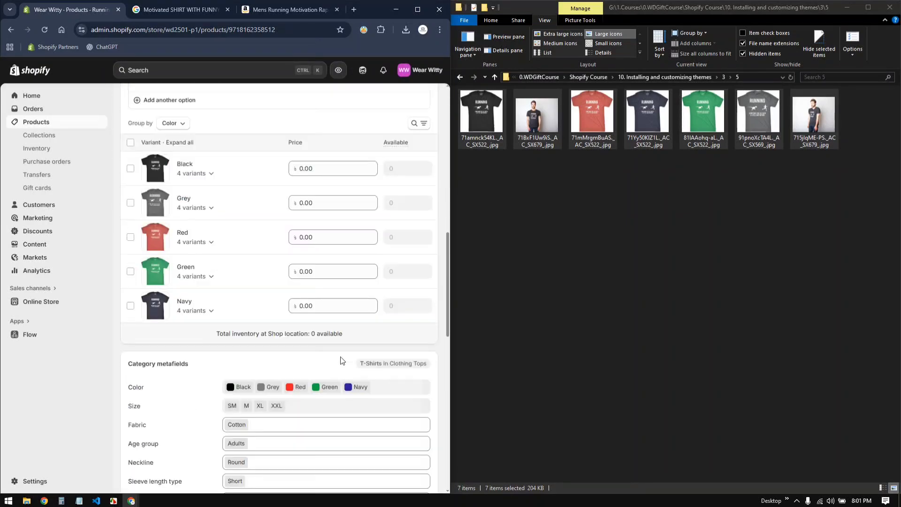
scroll(341, 359, "up", 3)
scroll(342, 358, "down", 3)
scroll(297, 294, "up", 4)
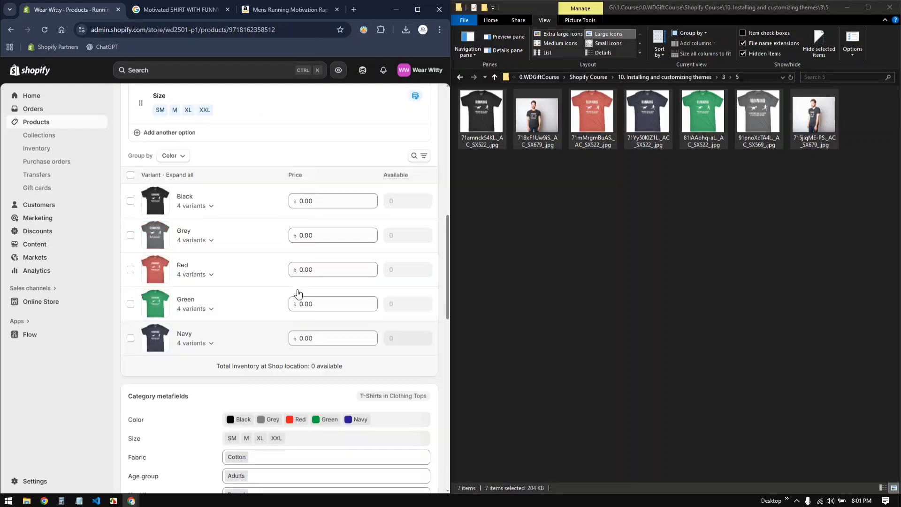
scroll(306, 403, "up", 4)
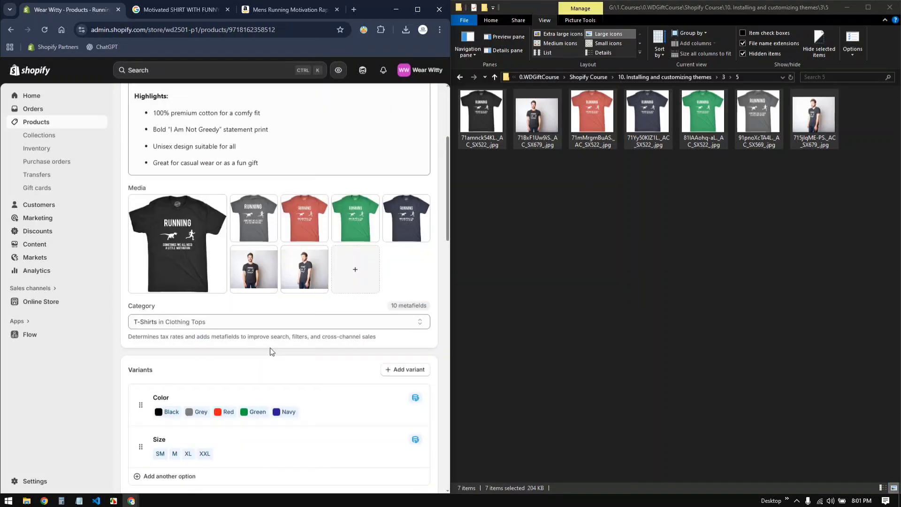
scroll(271, 386, "up", 2)
scroll(313, 397, "down", 9)
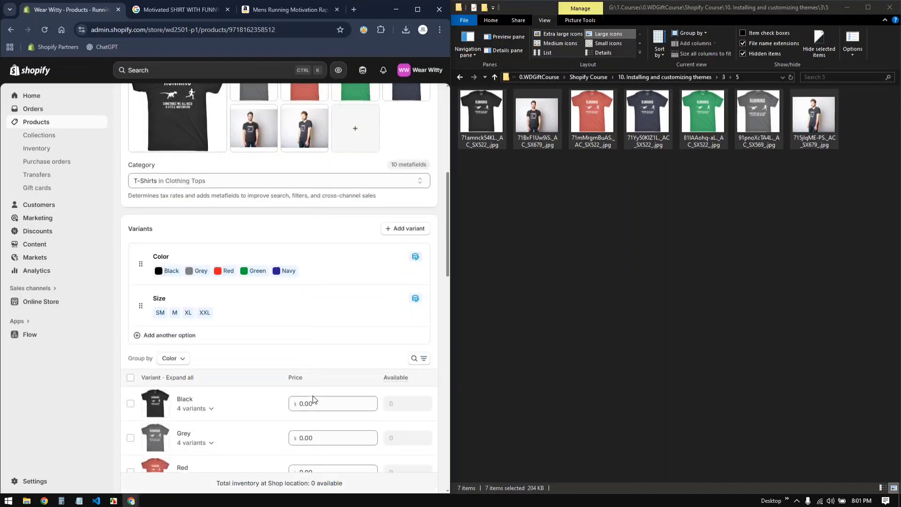
left_click(324, 216)
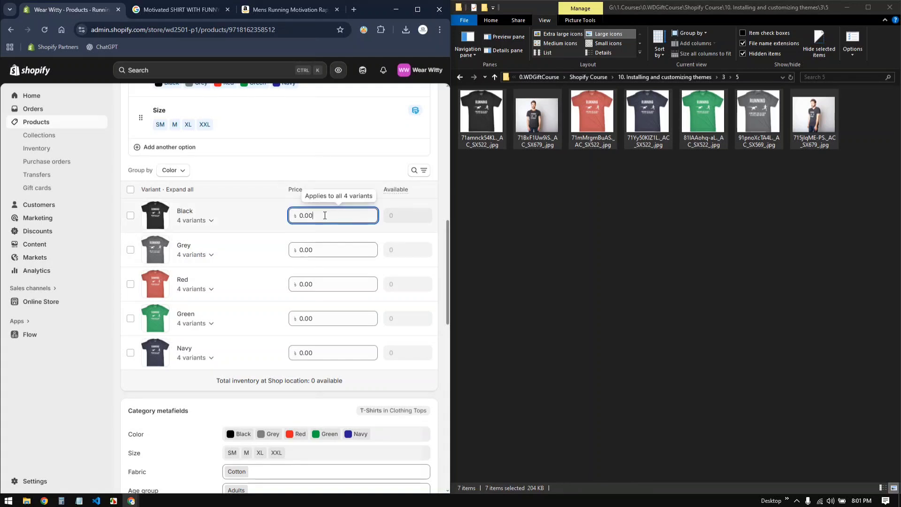
double_click(325, 216)
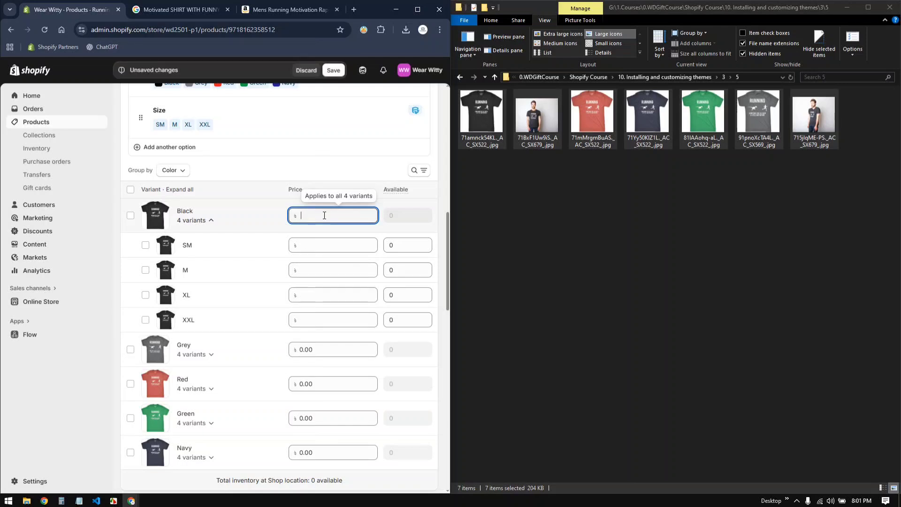
type("379")
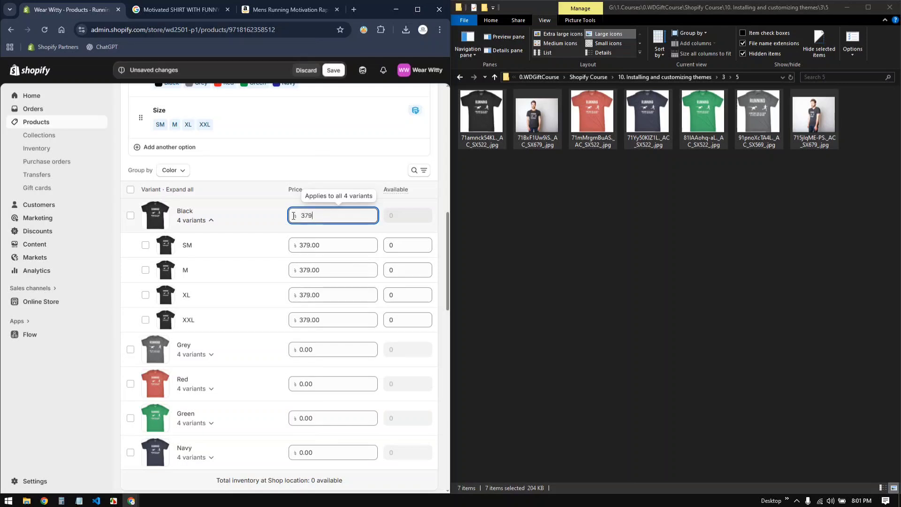
Step: Set the price of the Grey variants to 369 and of the Red variants to 349
left_click(315, 351)
left_click_drag(321, 351, 291, 350)
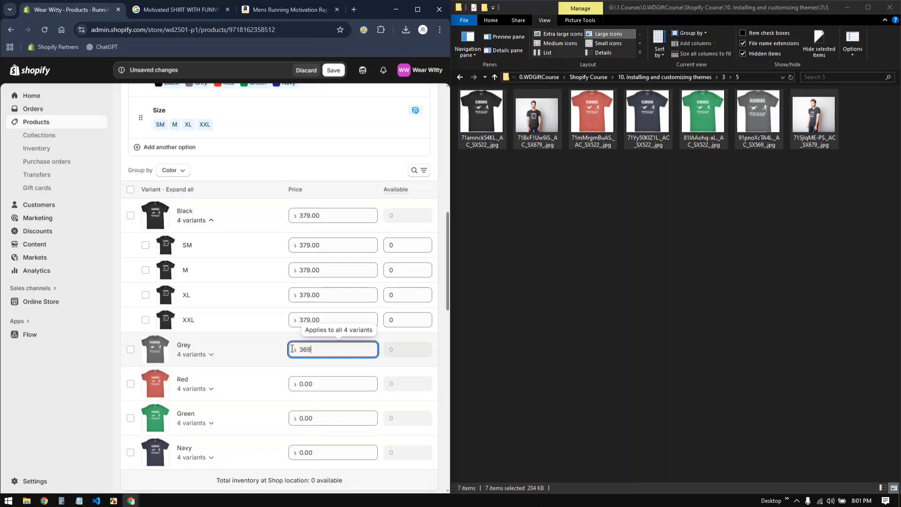
left_click(309, 384)
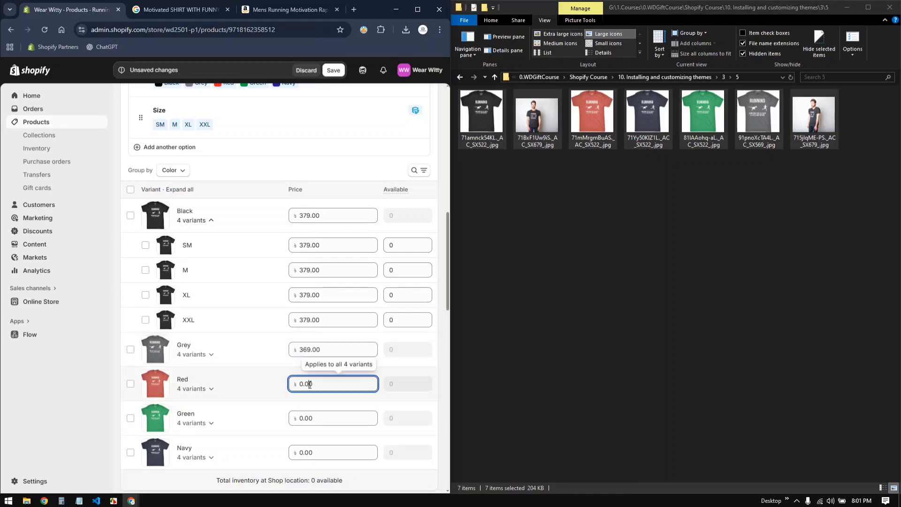
left_click_drag(340, 384, 292, 386)
Step: Set the price of the Green variants to 339 and of the Navy variants to 349
left_click(330, 417)
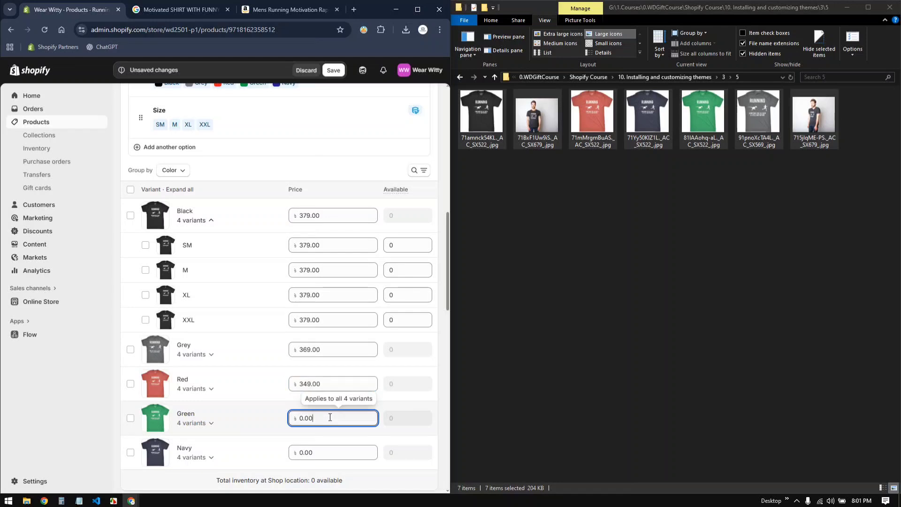
left_click_drag(330, 418, 283, 419)
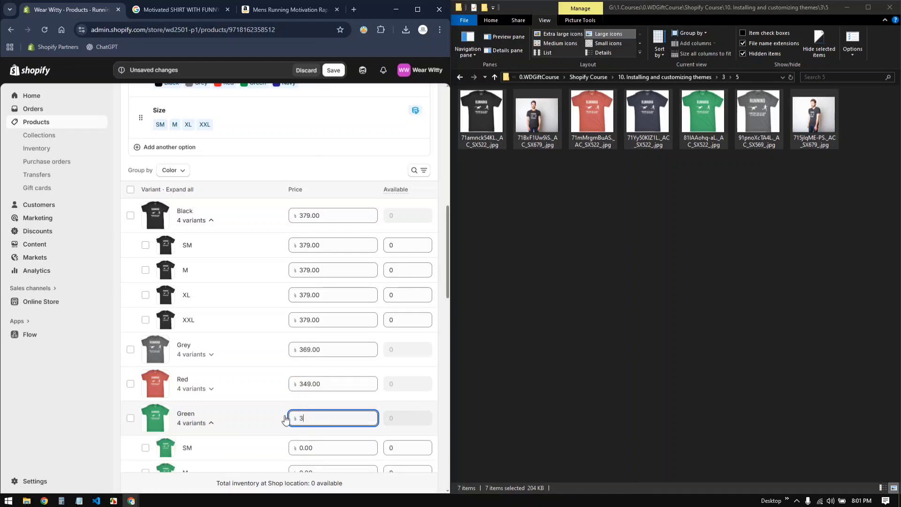
type("339")
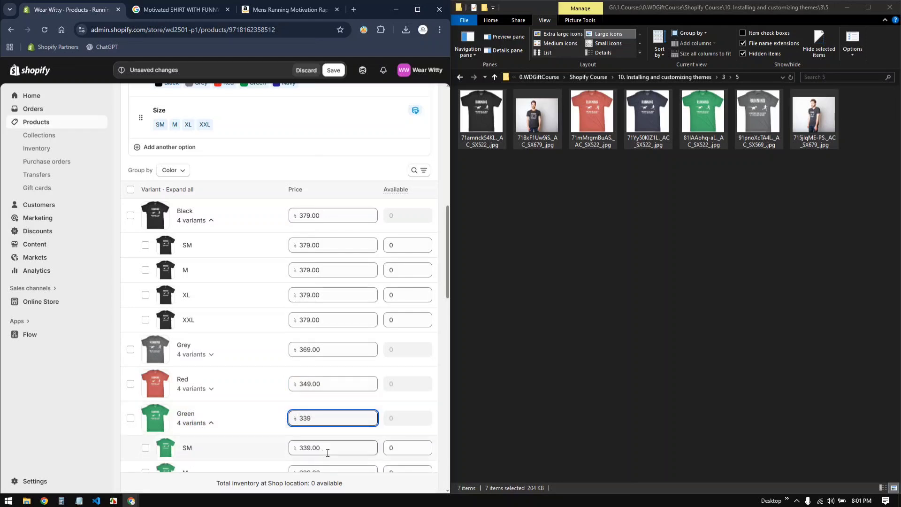
scroll(331, 419, "down", 4)
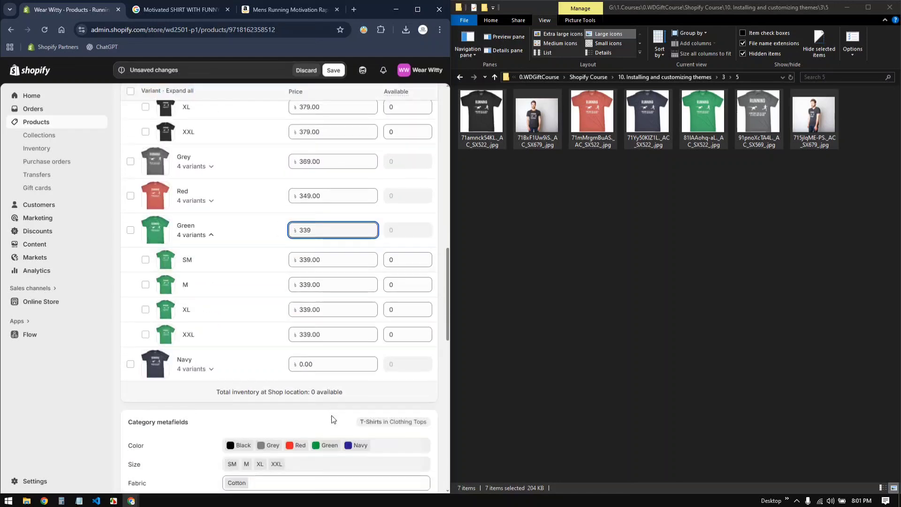
left_click(329, 365)
left_click_drag(328, 365, 288, 369)
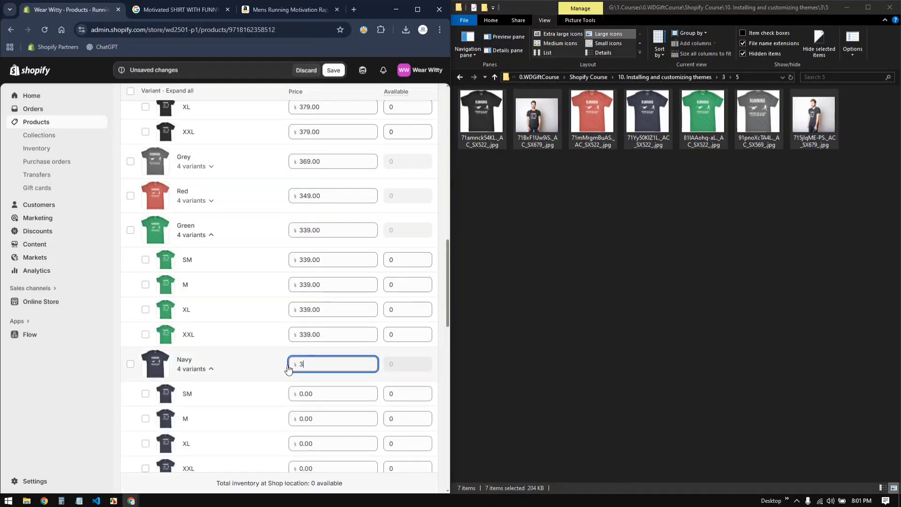
type("349")
left_click(270, 381)
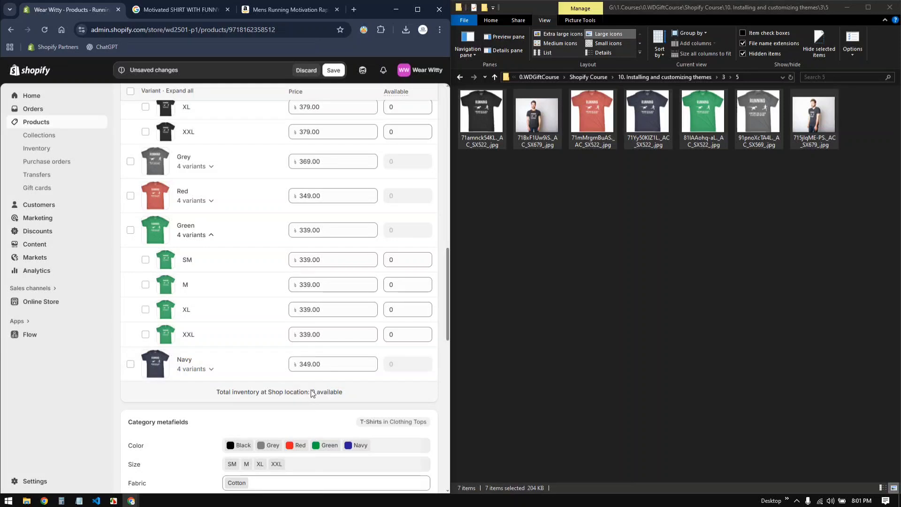
Step: Set the available stock of the Black SM, M, XL and XXL variants to 20 each
scroll(279, 387, "up", 3)
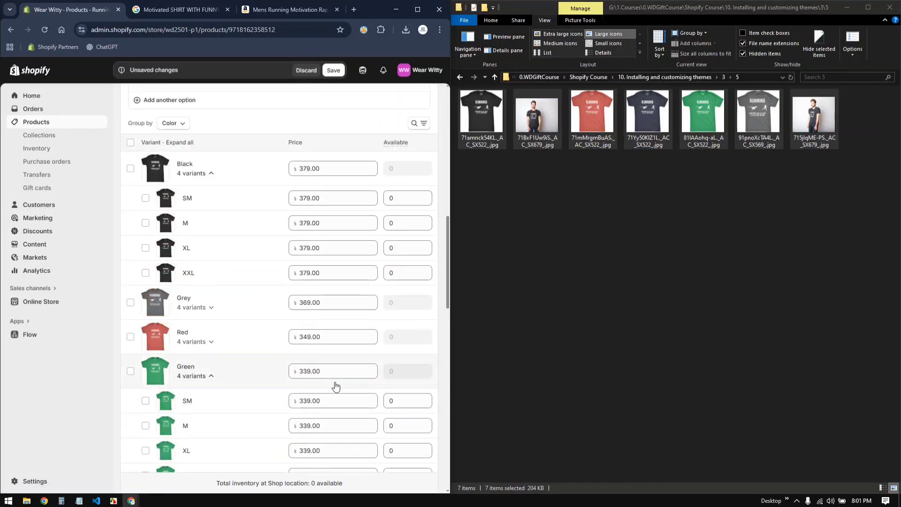
scroll(326, 384, "down", 3)
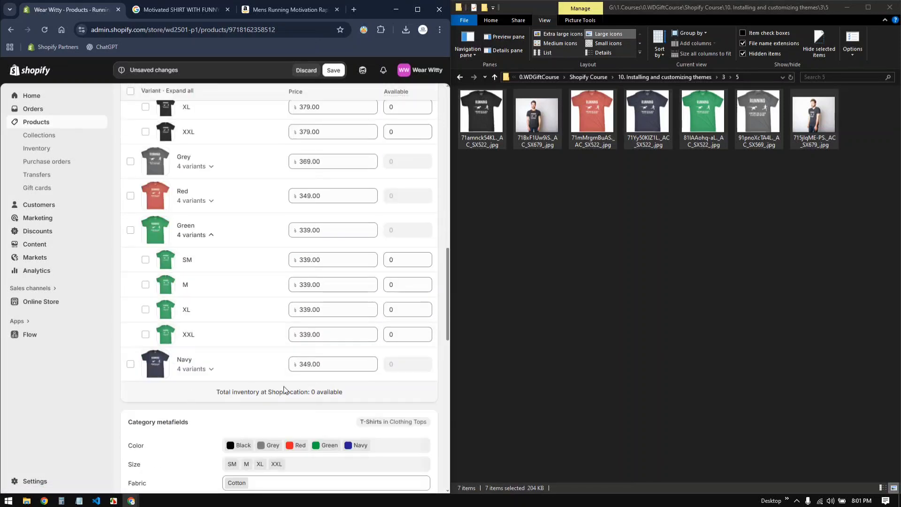
scroll(263, 391, "up", 3)
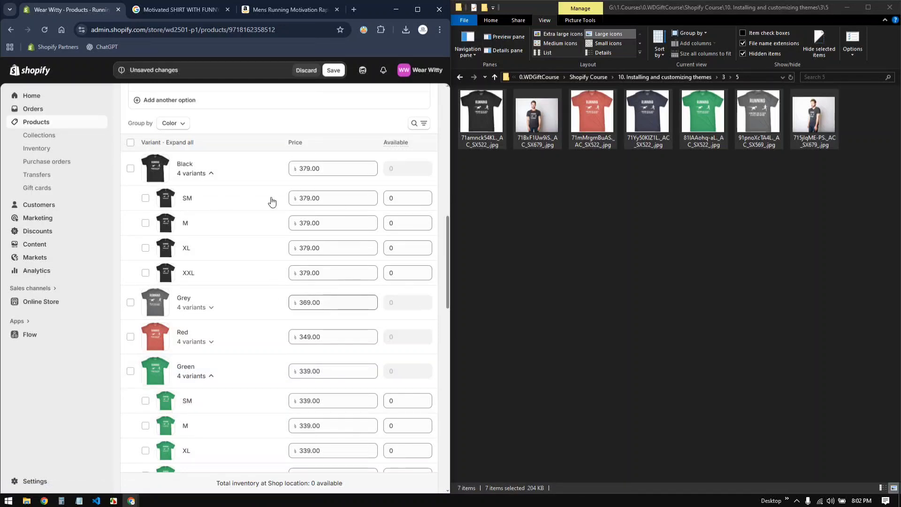
scroll(271, 201, "up", 3)
left_click(405, 340)
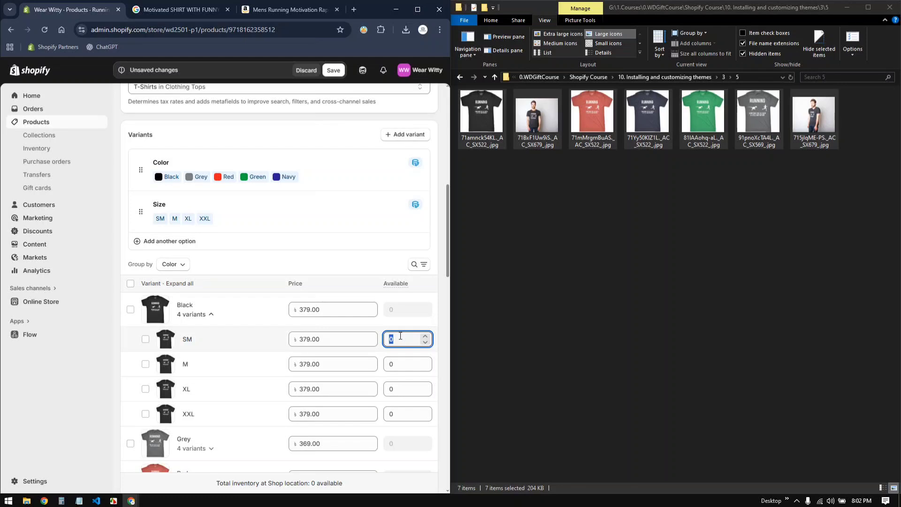
type("50")
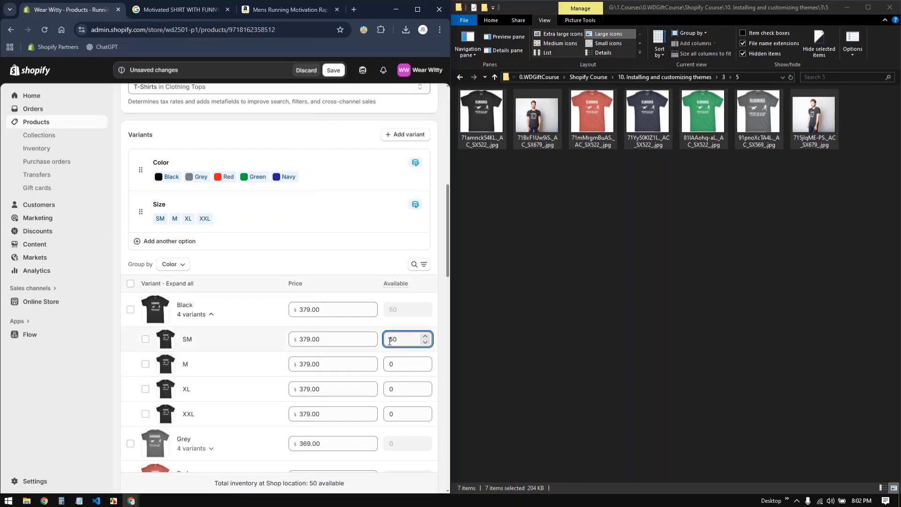
type("20")
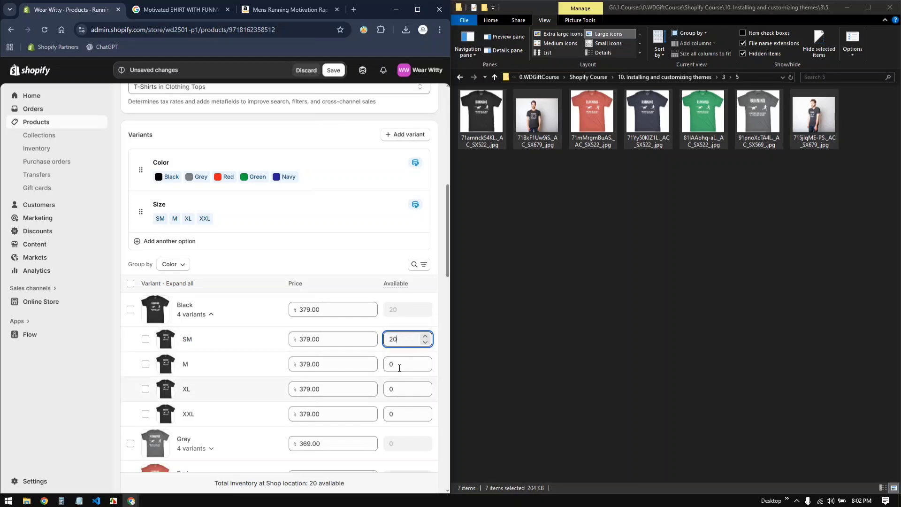
left_click(401, 365)
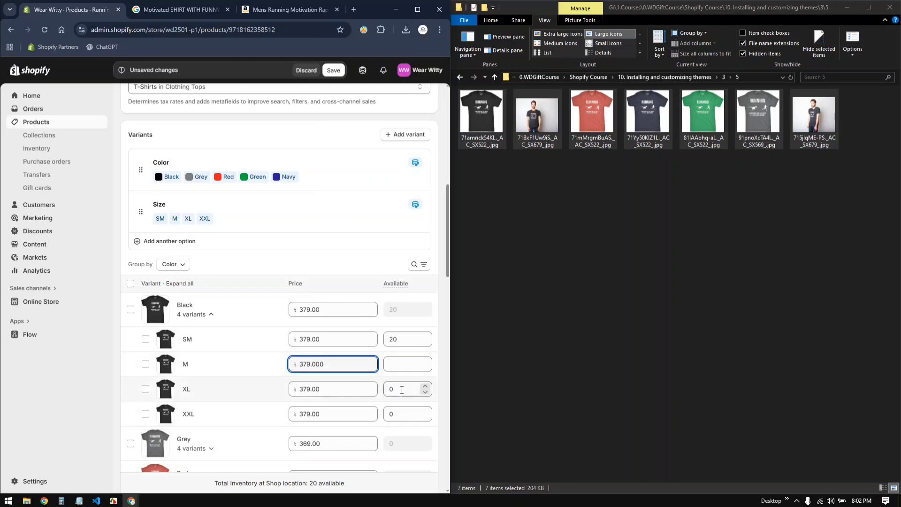
key("BackSpace")
type("20")
left_click(401, 389)
type("20")
left_click(401, 412)
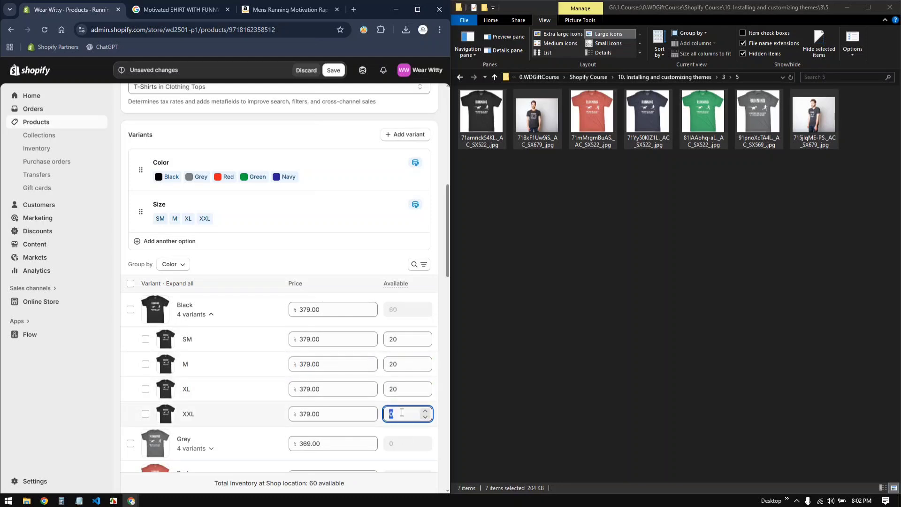
Step: Set the available stock of the Green size variants to 20 each
scroll(387, 425, "down", 3)
left_click(397, 400)
type("20")
left_click(397, 425)
type("20")
left_click(395, 449)
type("20")
scroll(389, 301, "down", 4)
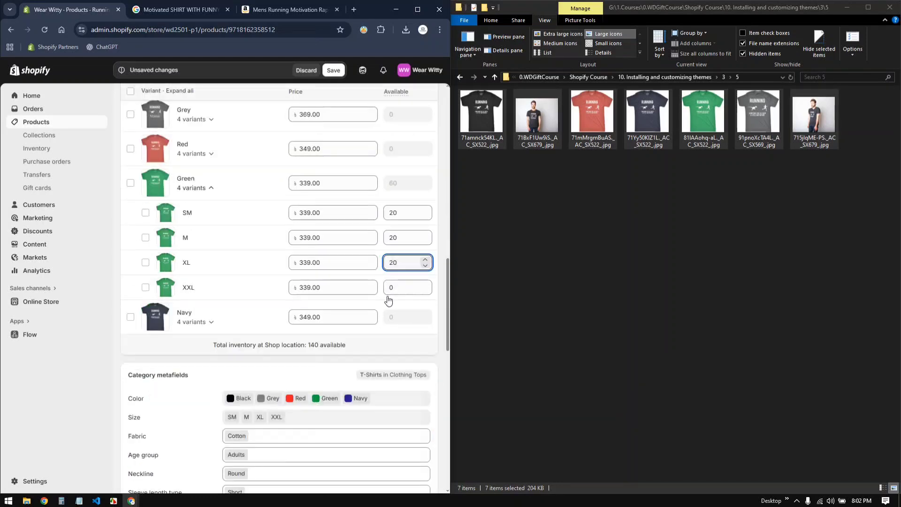
Step: Expand the Grey variants and set the available stock of SM, M, XL and XXL to 20 each
left_click(196, 260)
left_click(396, 285)
type("20")
left_click(399, 310)
type("20")
left_click(399, 335)
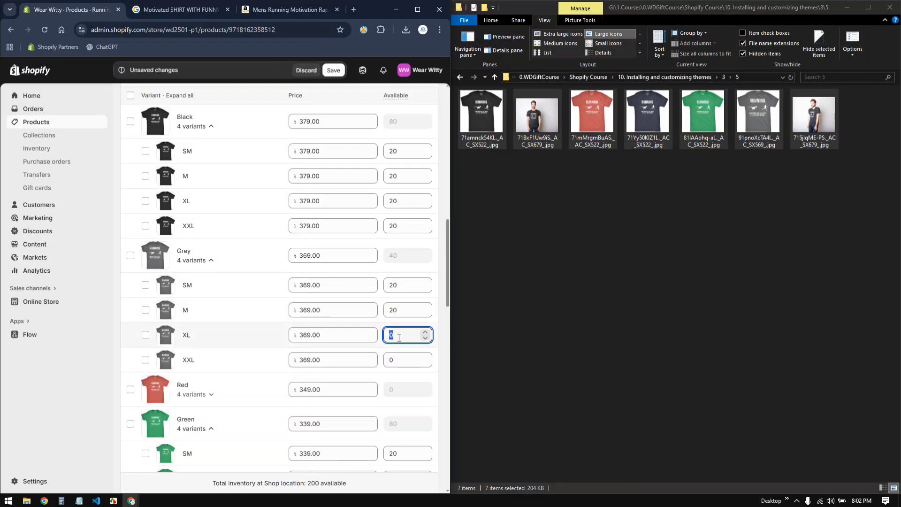
type("20")
left_click(399, 358)
type("20")
Step: Set the available stock of the Red SM, M, XL and XXL variants to 20 each
left_click(395, 389)
scroll(395, 393, "down", 2)
left_click(396, 324)
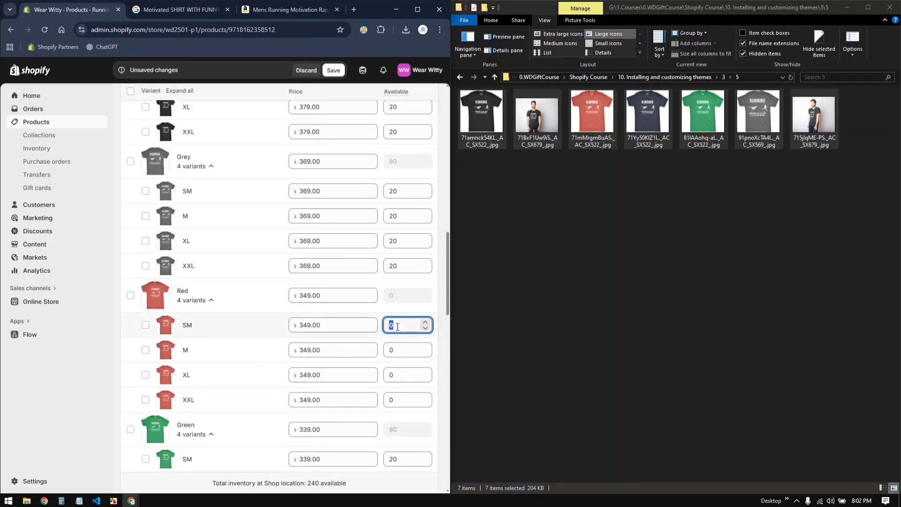
type("20")
left_click(403, 350)
type("20")
left_click(398, 375)
type("20")
left_click(397, 398)
type("20")
Step: Set the available stock of the Navy size variants to 20 each
scroll(399, 408, "down", 5)
left_click(407, 331)
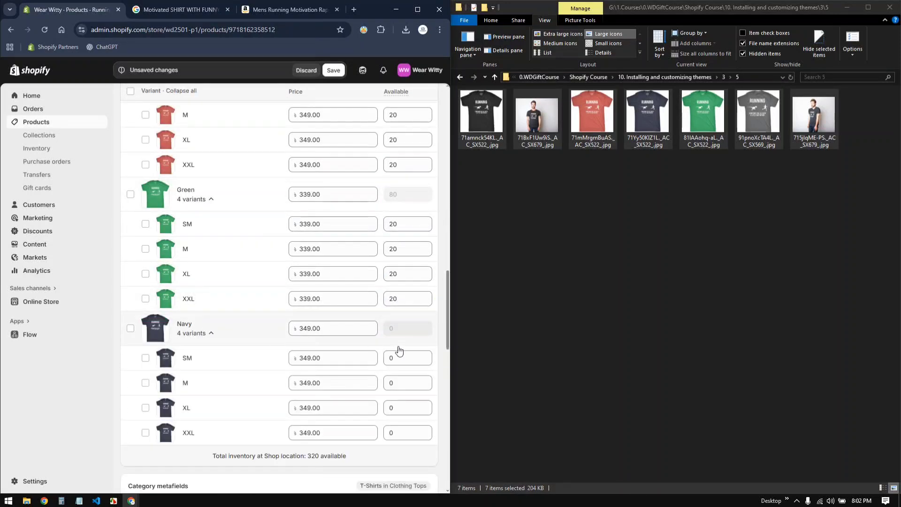
left_click(397, 357)
type("0")
left_click(397, 405)
type("20")
left_click(397, 430)
type("20")
left_click(337, 458)
Step: Add the Running Tshirt to the Moo-tivated collection and save the product
scroll(273, 290, "up", 19)
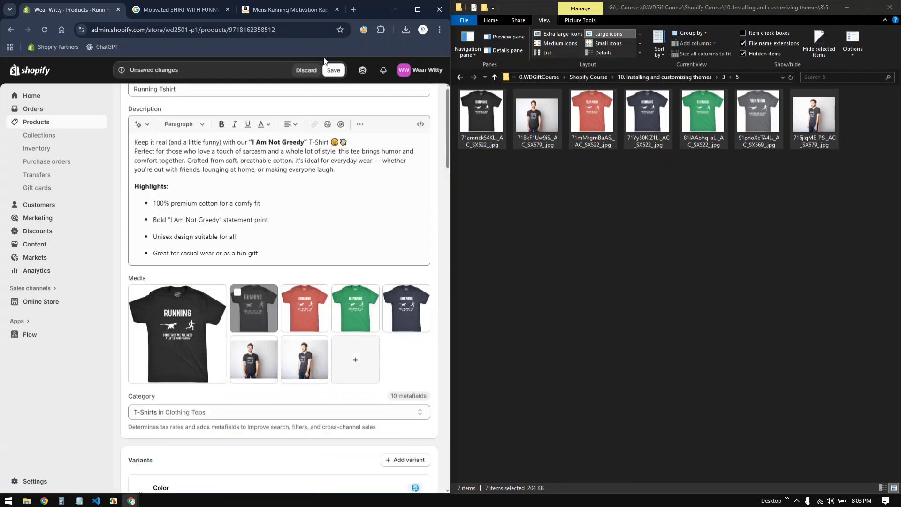
scroll(300, 305, "down", 19)
scroll(305, 309, "down", 10)
left_click(160, 349)
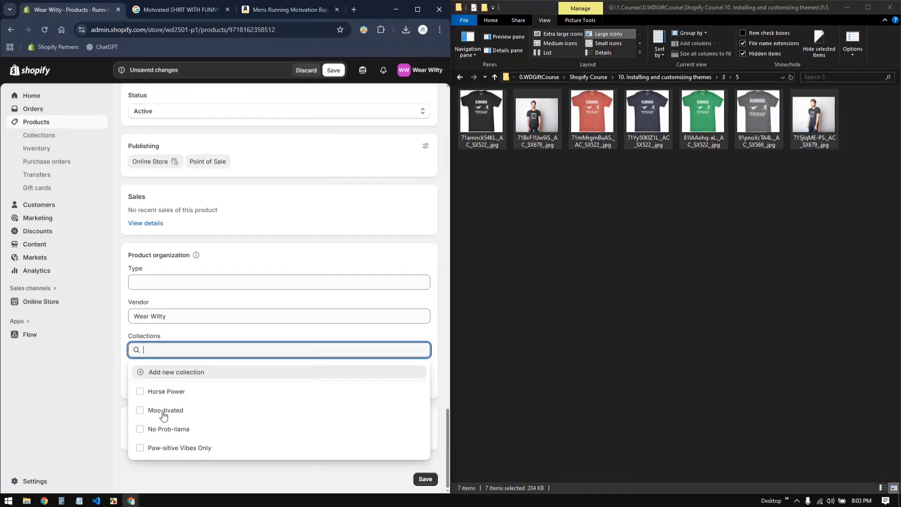
left_click(163, 413)
key("ctrl+s")
scroll(254, 427, "up", 20)
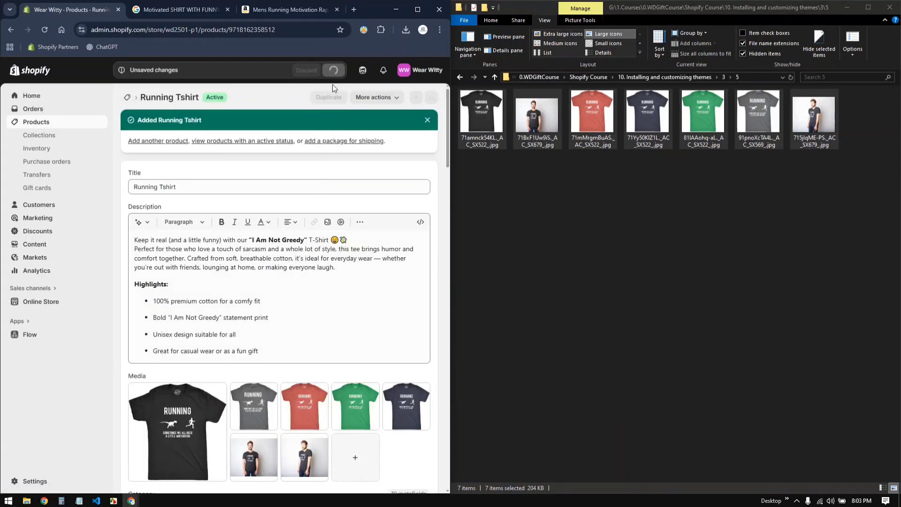
Step: Return to the product list and open the storefront preview of the Running Tshirt to look over its page
left_click(127, 98)
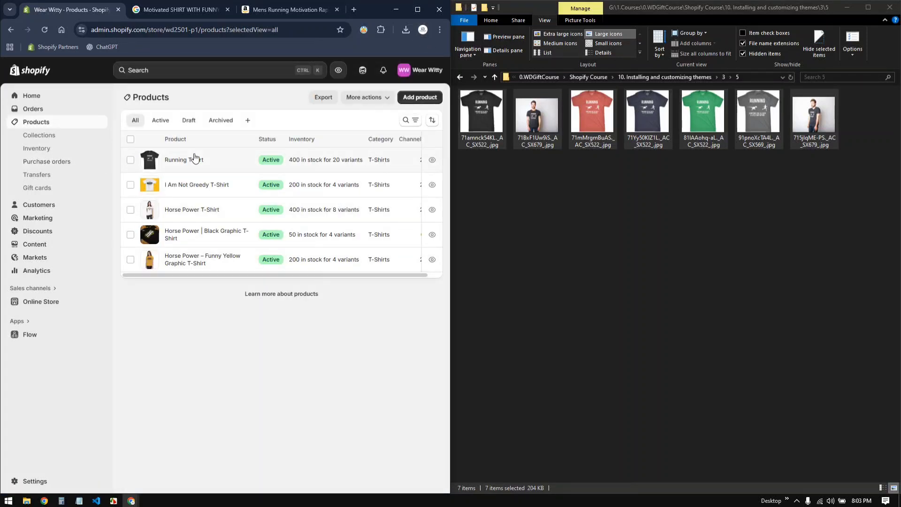
left_click(432, 162)
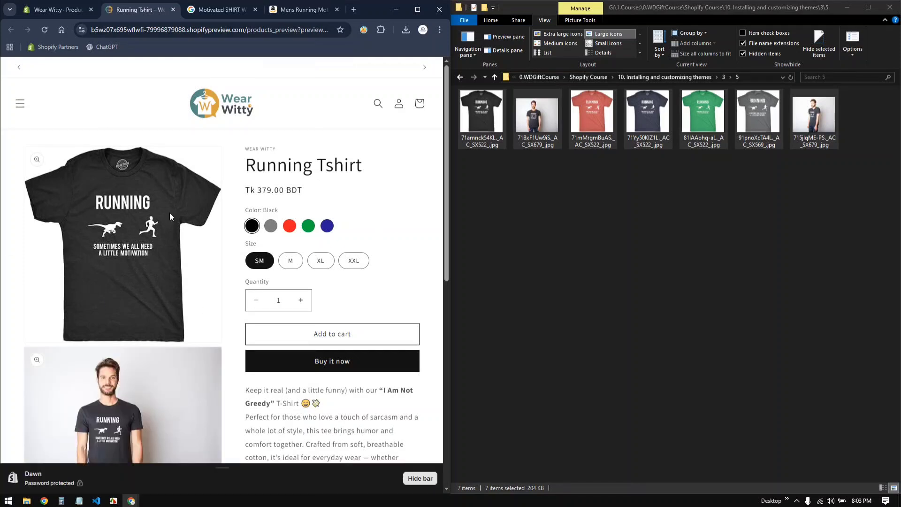
scroll(159, 350, "down", 15)
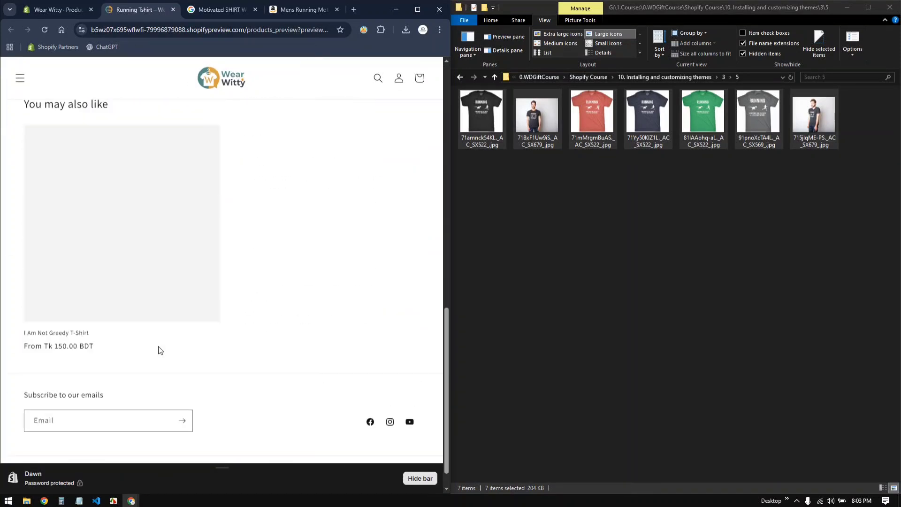
scroll(160, 351, "up", 10)
scroll(160, 351, "up", 6)
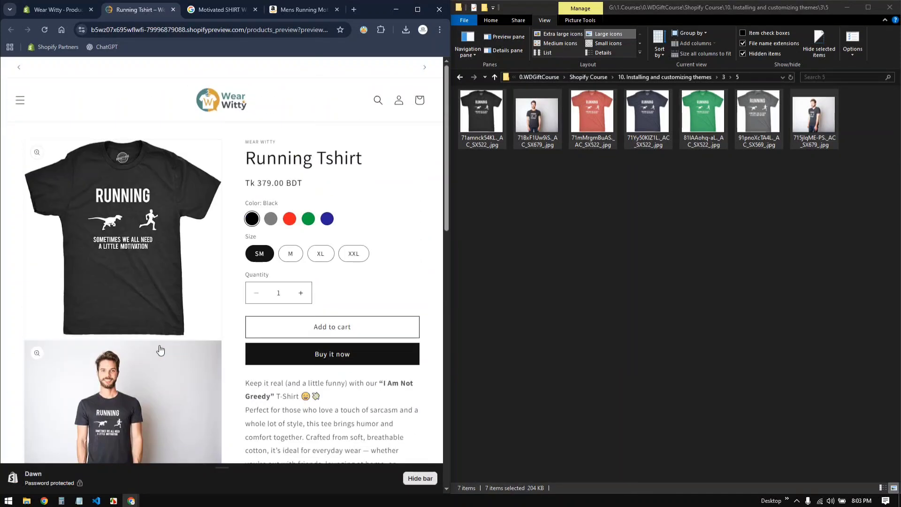
Step: Check the product image and price of the Black, Grey, Red, Green and Navy colors in the preview
left_click(271, 226)
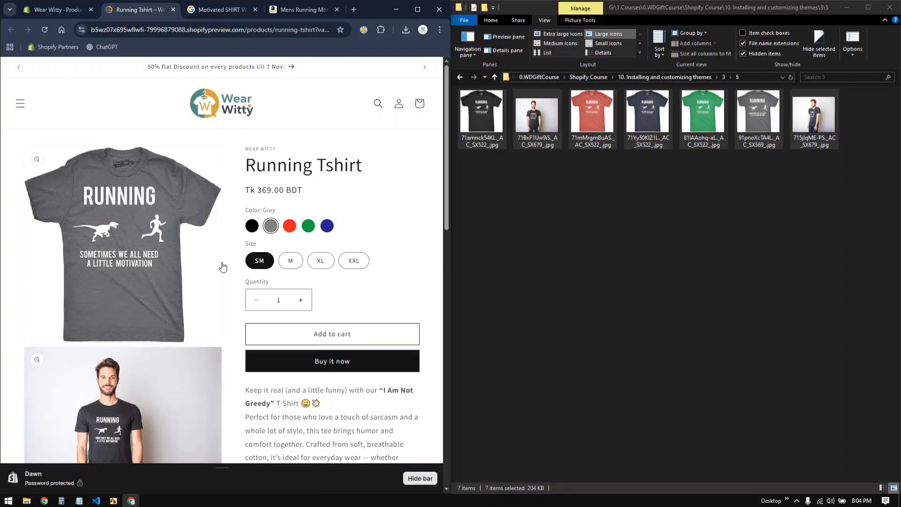
left_click(288, 230)
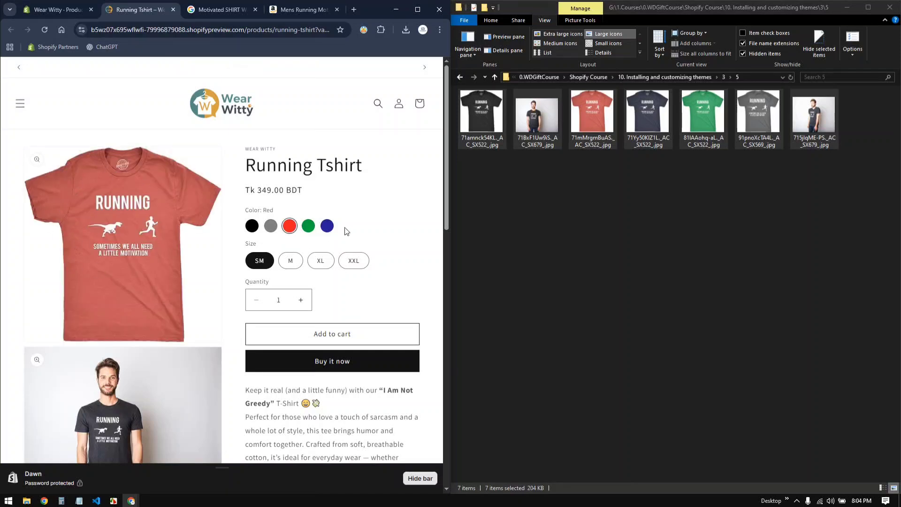
left_click(307, 227)
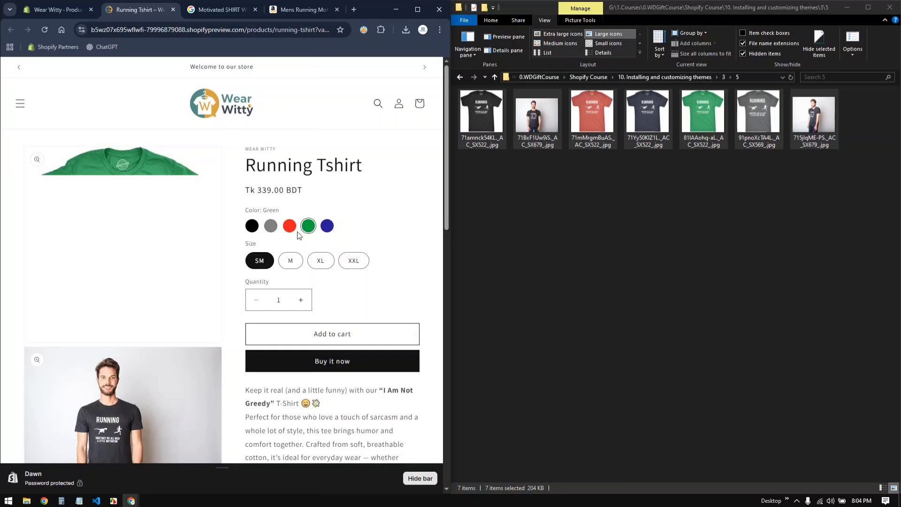
left_click(327, 226)
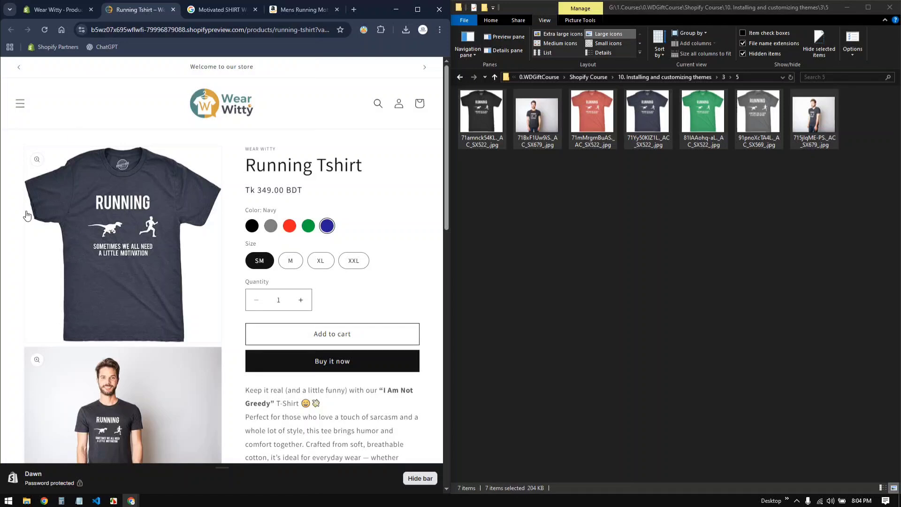
left_click(251, 227)
left_click(271, 227)
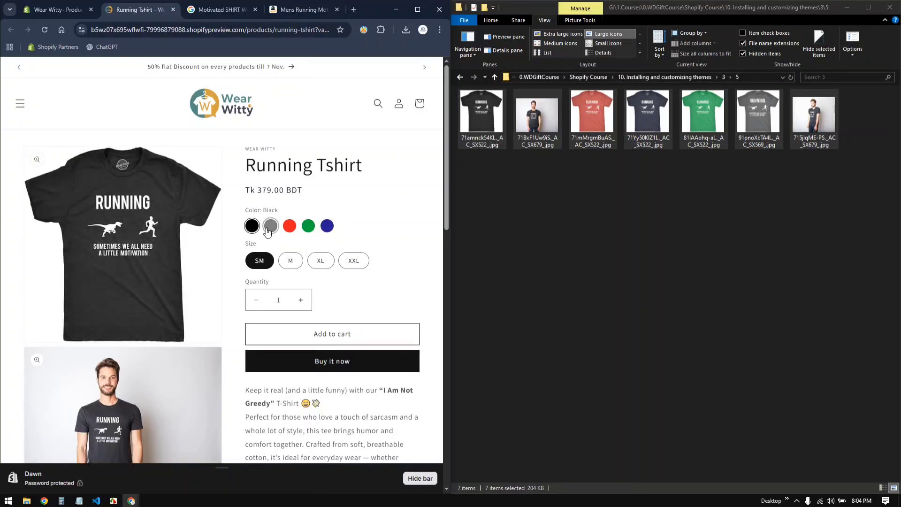
left_click(290, 226)
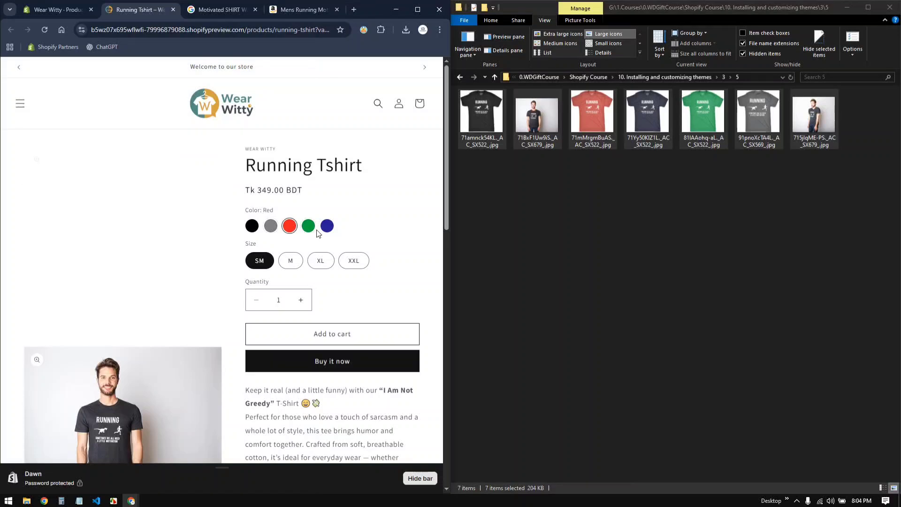
left_click(308, 227)
left_click(328, 228)
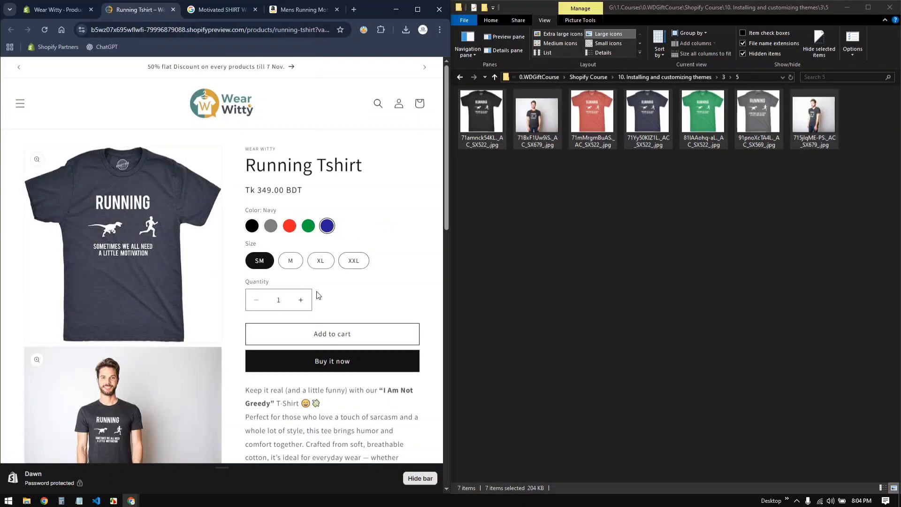
Step: Check the M and XXL sizes in Navy and the XL size in Grey on the preview page
left_click(294, 262)
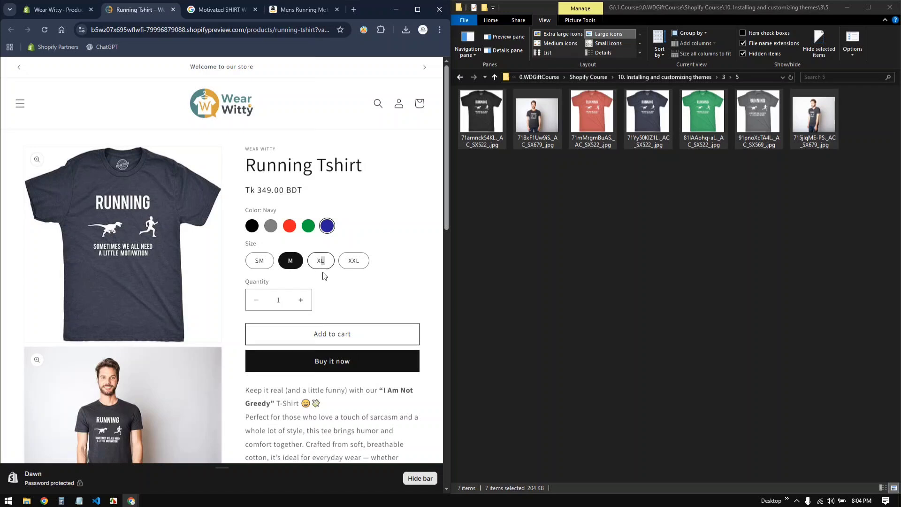
left_click(353, 262)
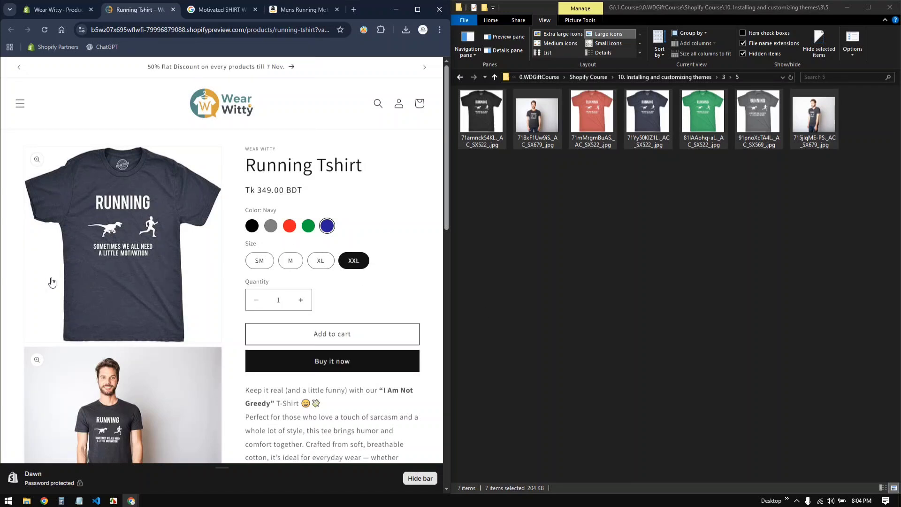
left_click(270, 227)
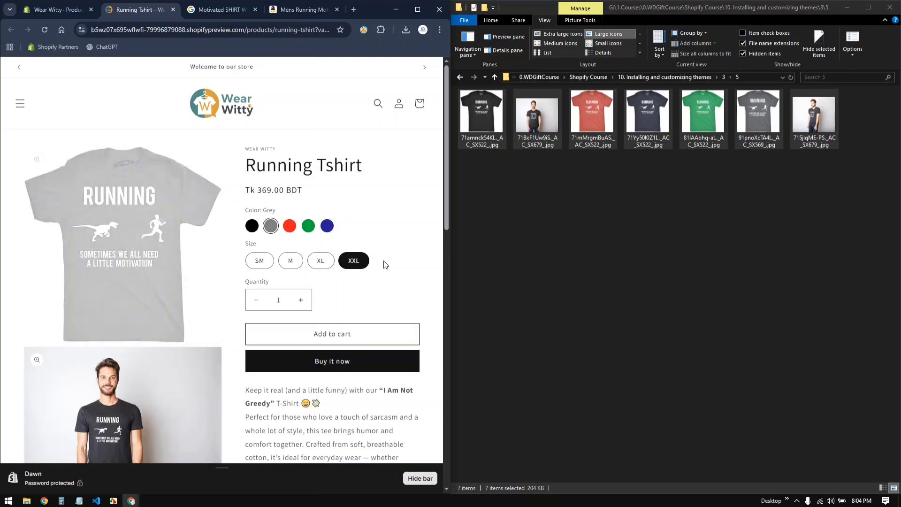
left_click(321, 262)
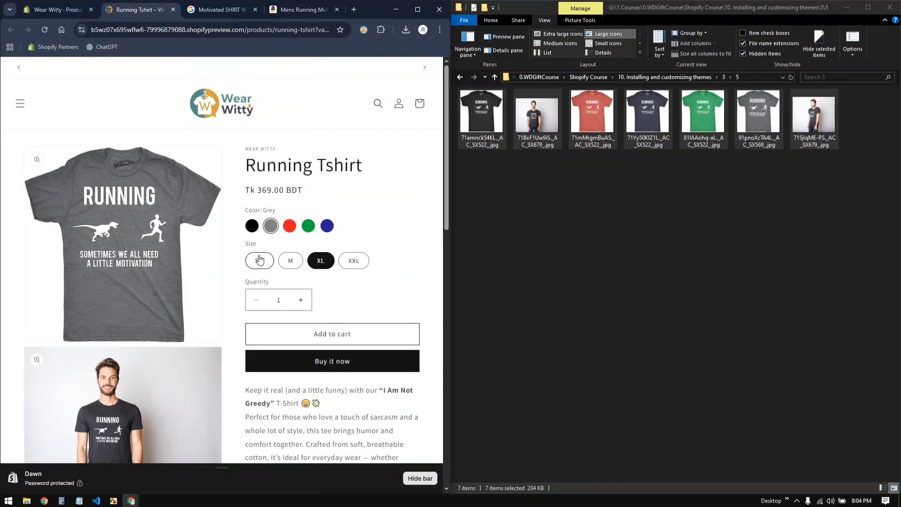
Step: Review the model photos, description, highlights and recommended products on the Running Tshirt preview page
scroll(315, 314, "down", 5)
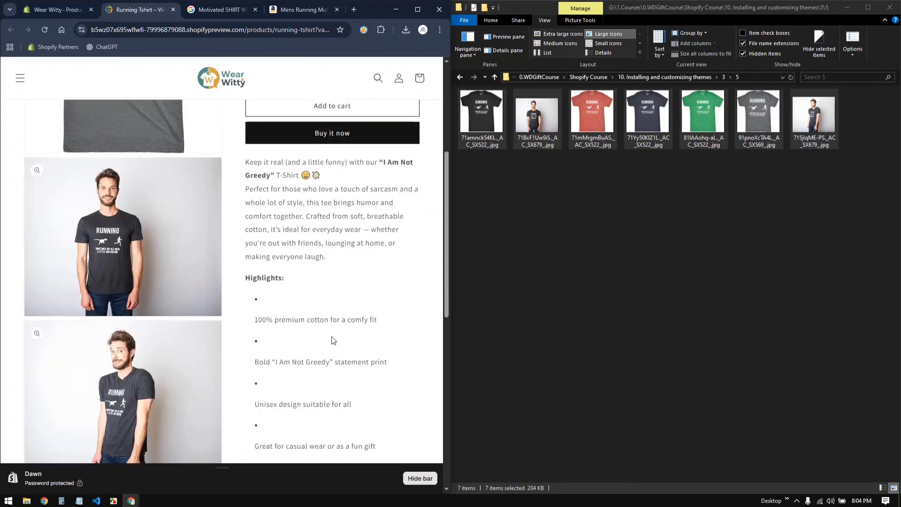
scroll(332, 341, "up", 5)
scroll(337, 337, "down", 15)
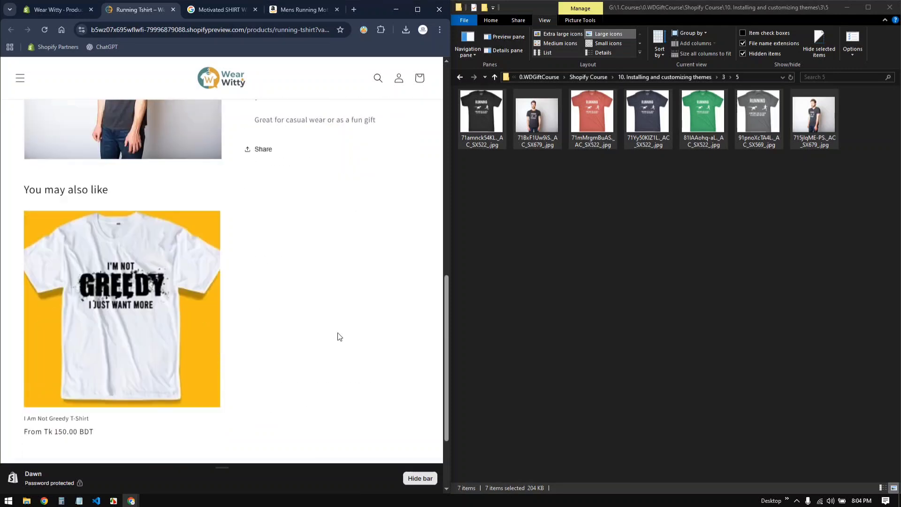
scroll(339, 336, "up", 12)
scroll(337, 335, "up", 2)
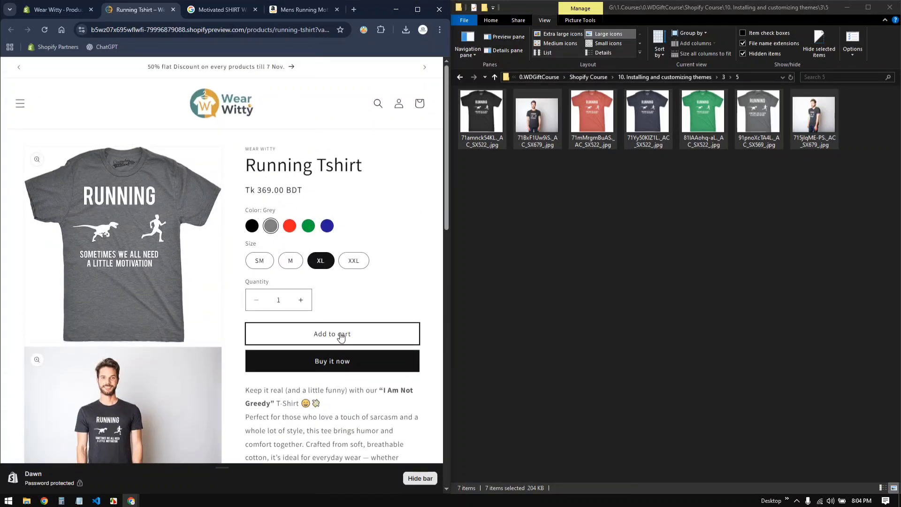
scroll(340, 336, "down", 7)
scroll(341, 336, "up", 2)
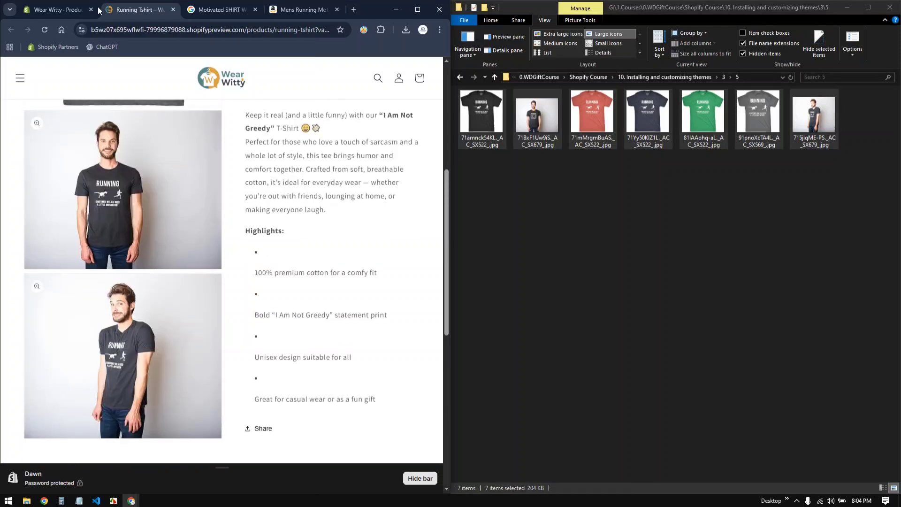
Step: Close the storefront preview and check the Channels column of the product list
left_click(172, 10)
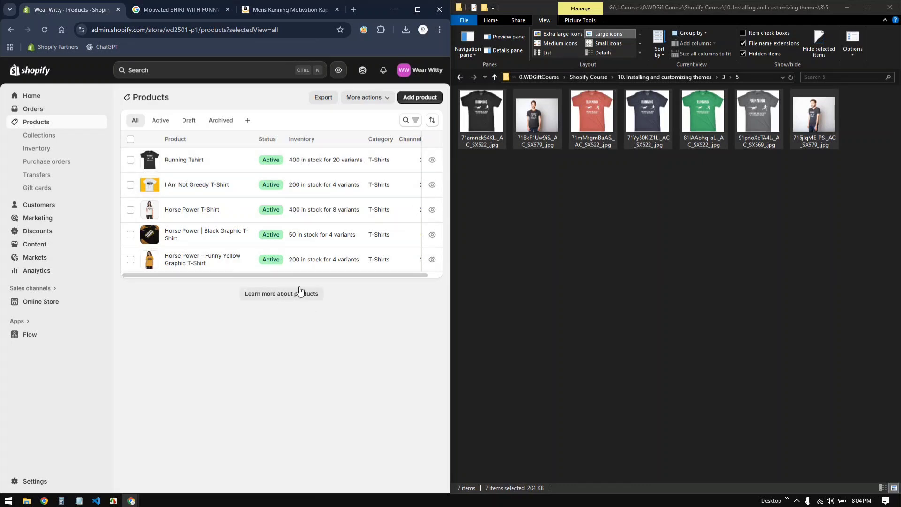
left_click_drag(309, 275, 404, 275)
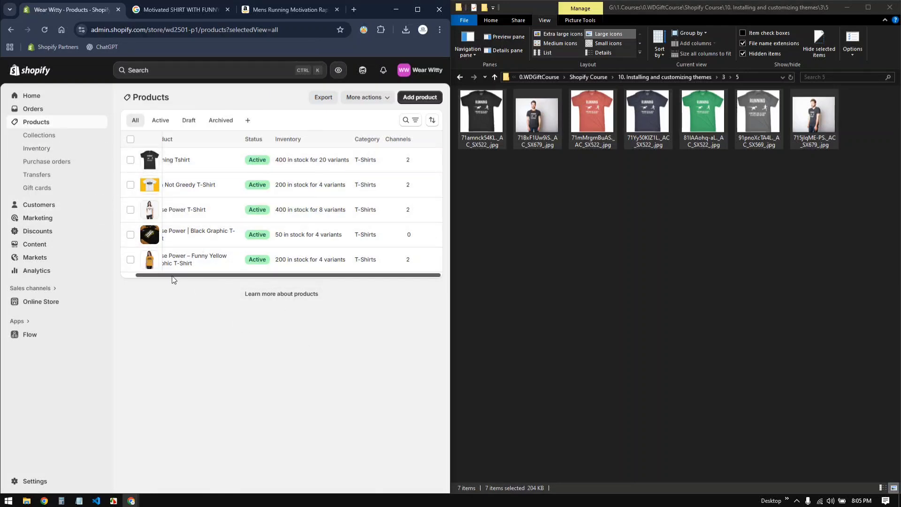
key("ctrl+a")
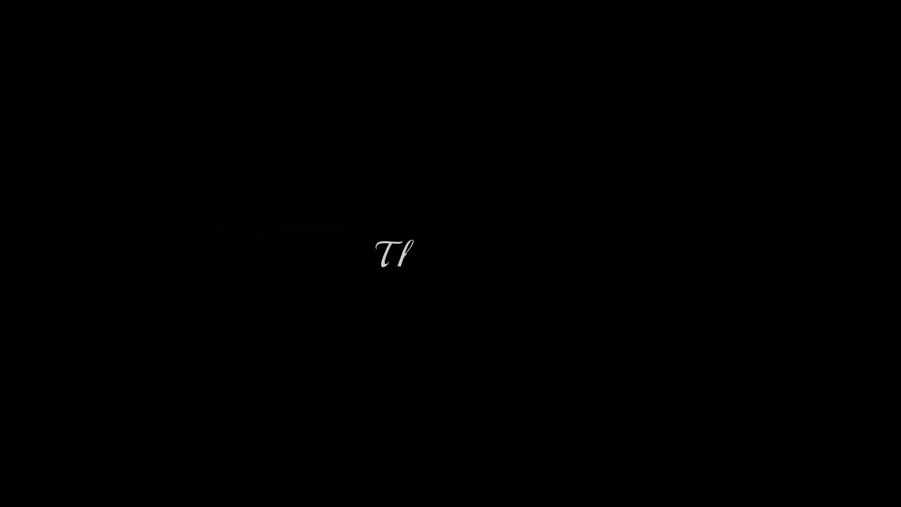